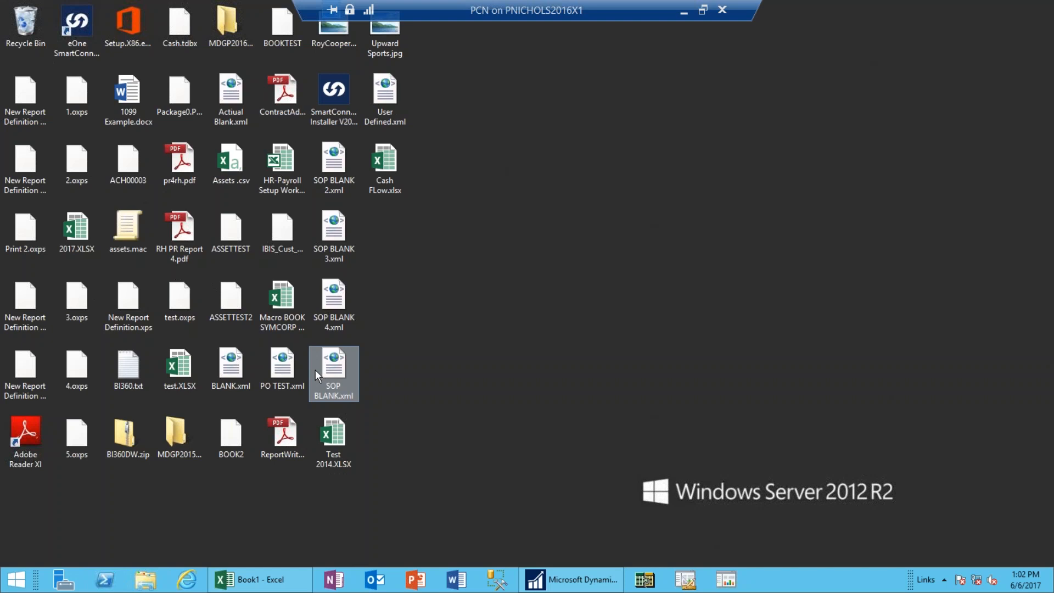
Launch Management Reporter 2012 Report Designer from the Windows taskbar.
left_click(681, 586)
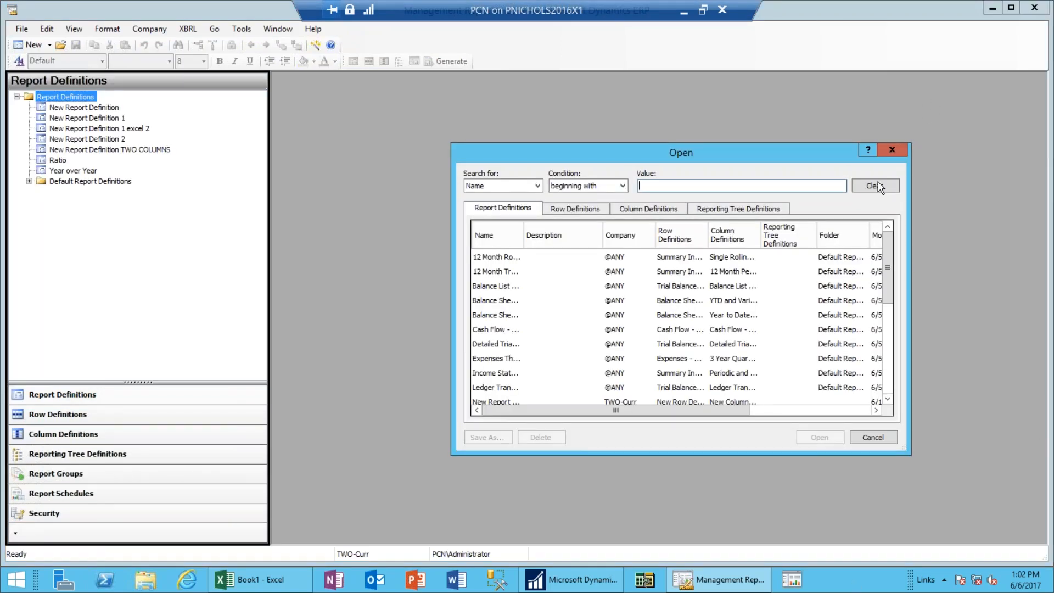
Close the Open dialog to reveal the Report Definitions list, including Ratio and Year over Year.
left_click(894, 151)
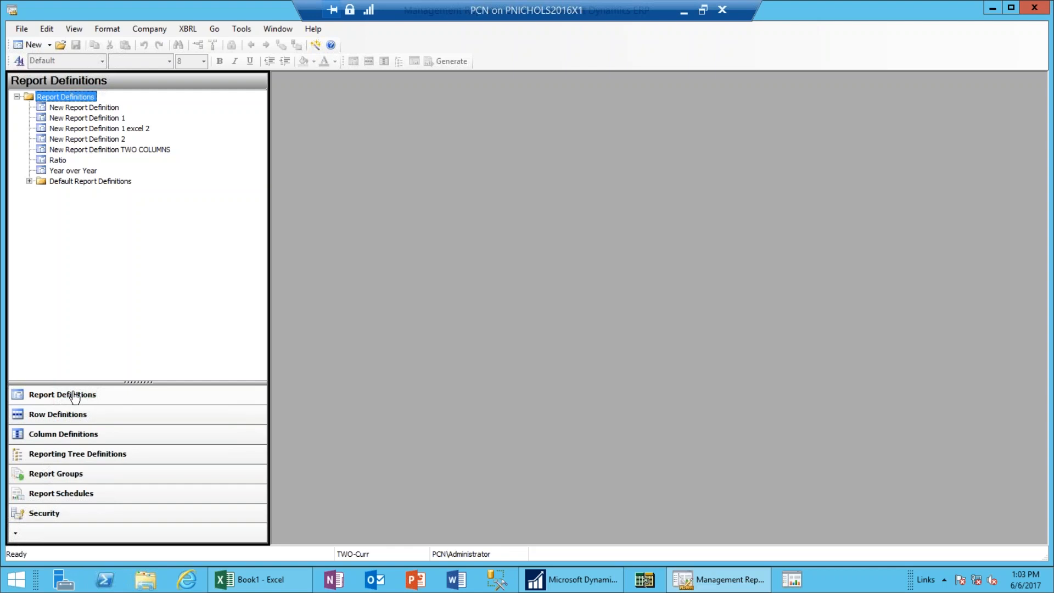
Create a new blank row definition with row codes 100 through 970 from the New menu.
left_click(89, 129)
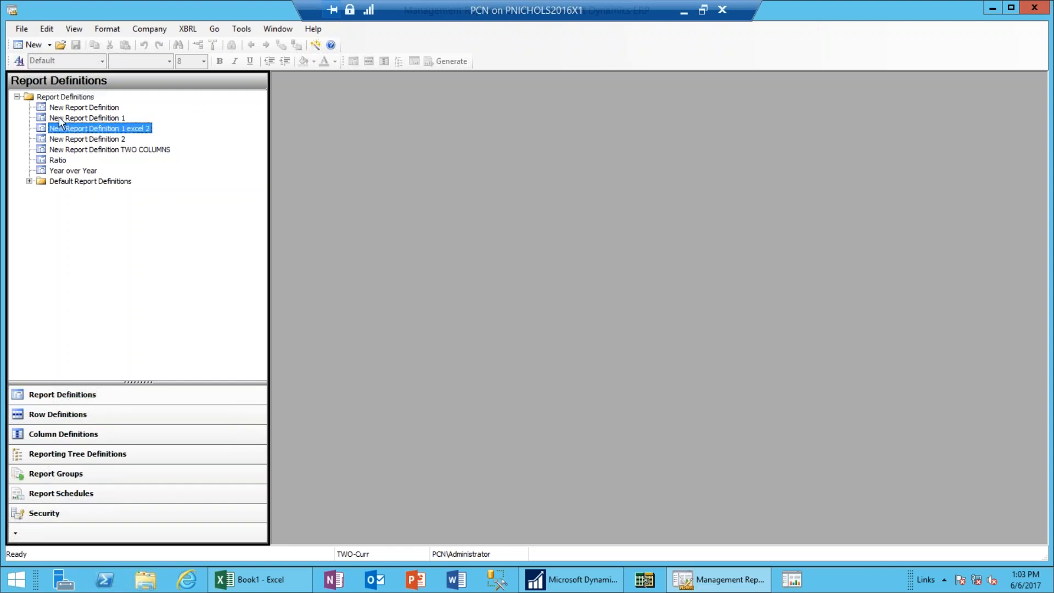
left_click(50, 46)
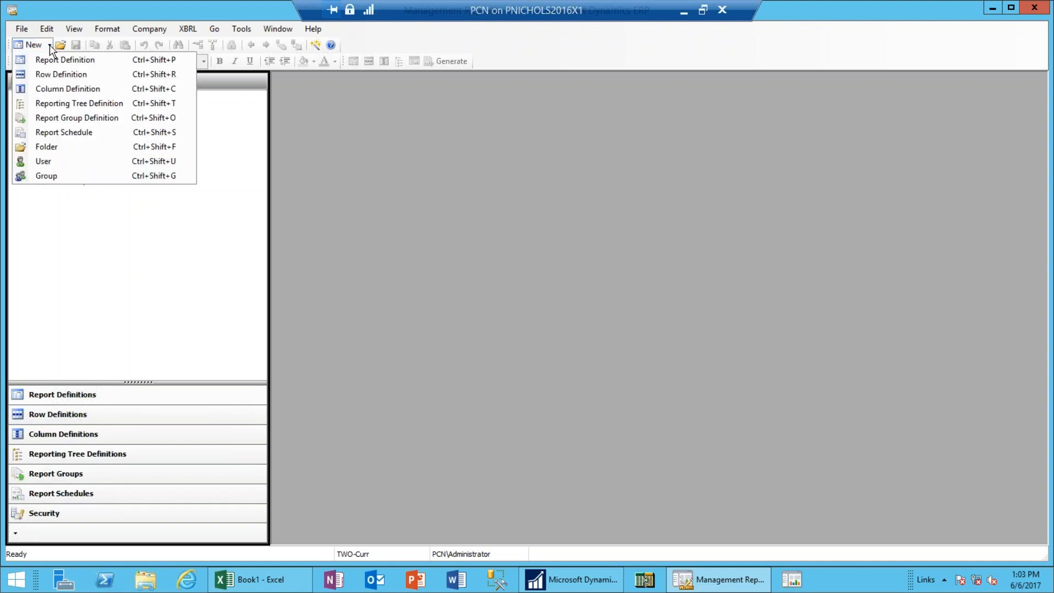
left_click(78, 75)
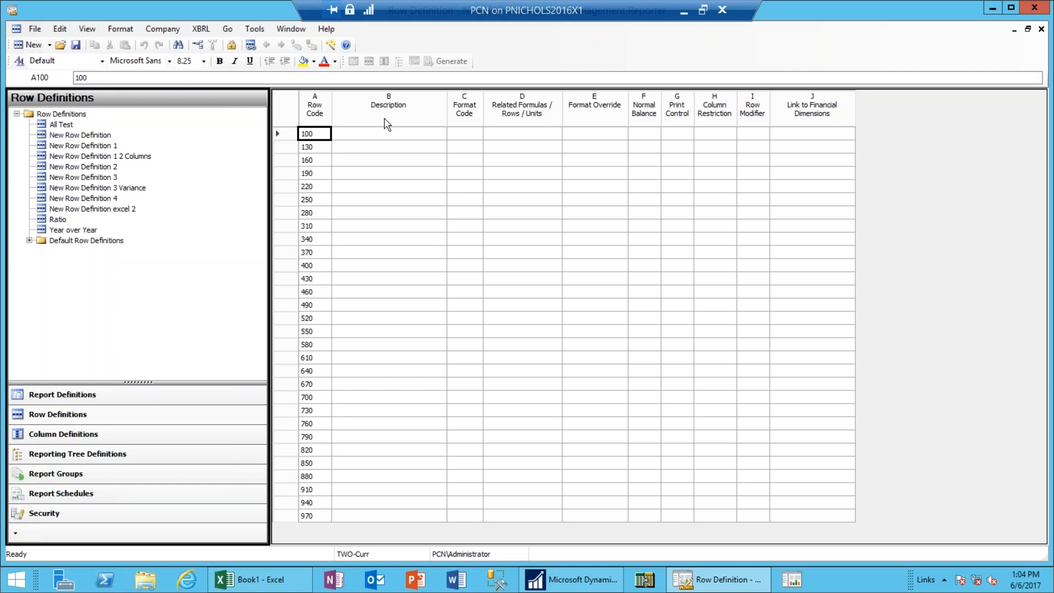
Bring up the Insert Rows from Dimensions dialog from the Edit menu.
left_click(60, 30)
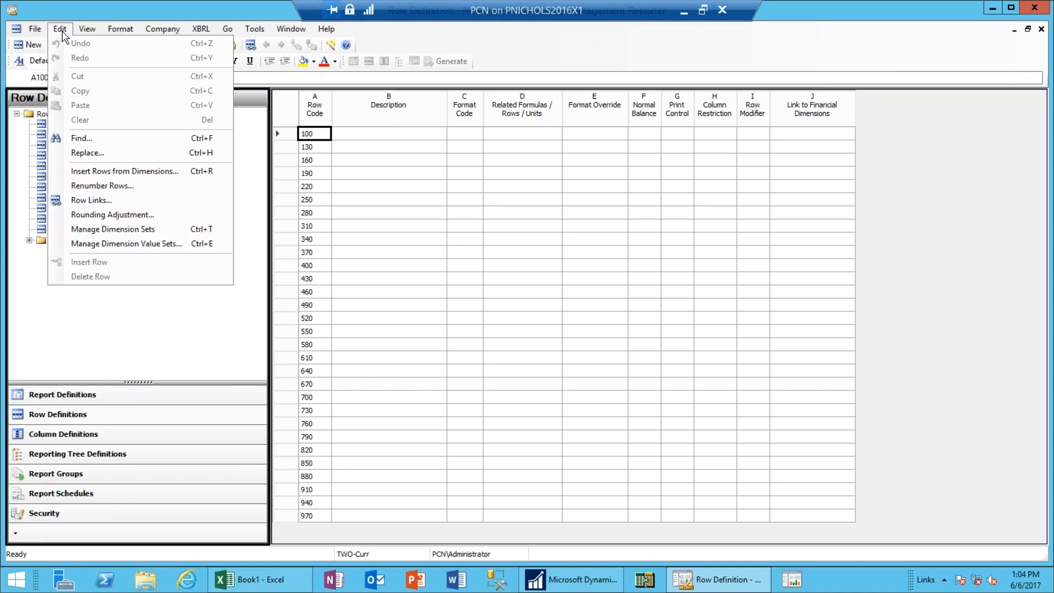
left_click(137, 174)
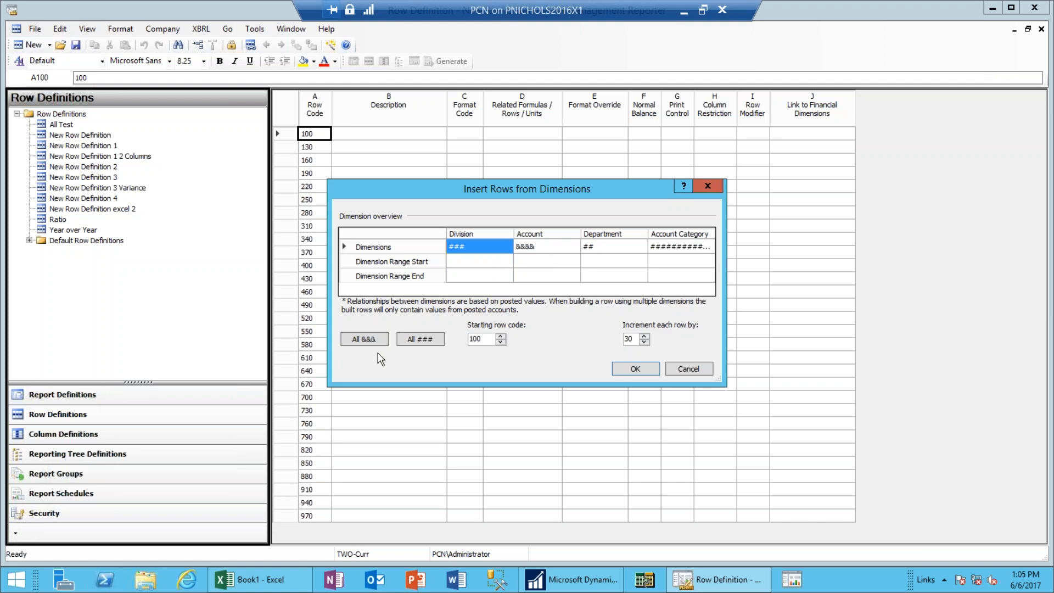
Generate one row per account by setting the Account range from 1000 to 3999.
left_click(545, 265)
type("1000")
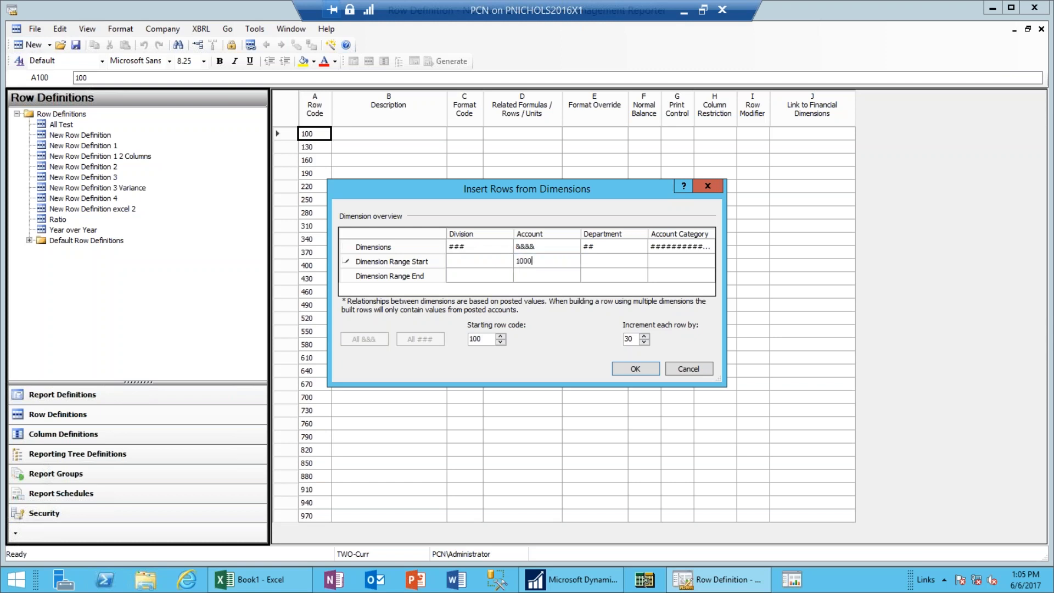
key("Tab")
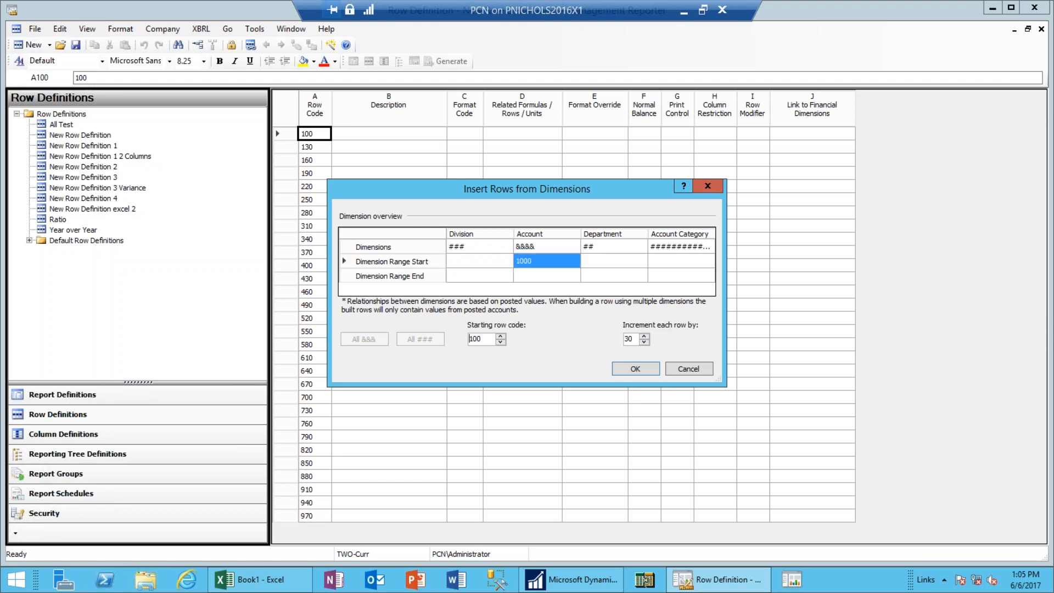
left_click(543, 275)
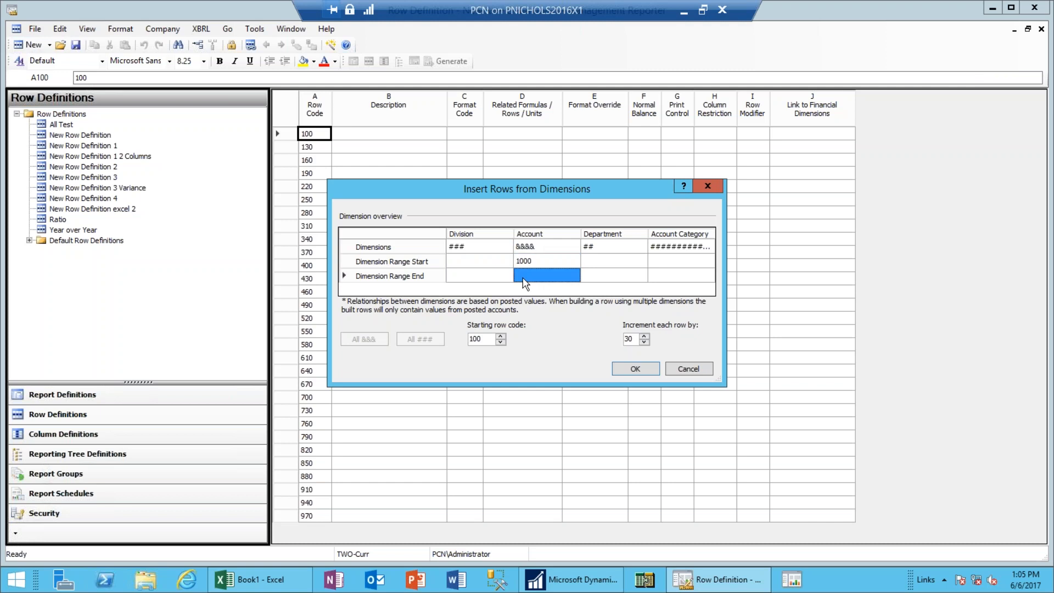
type("3999")
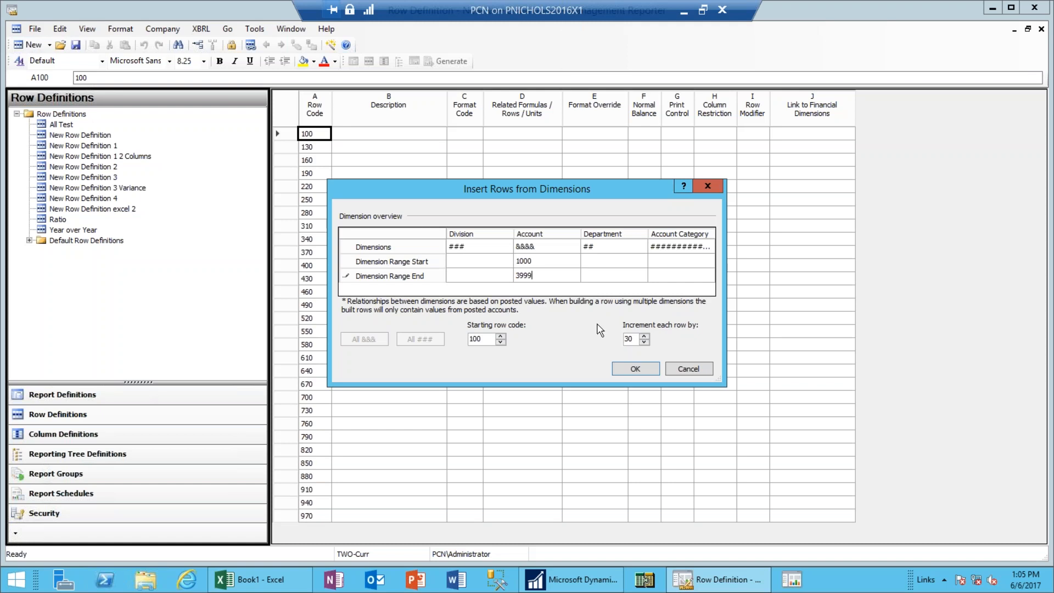
left_click(633, 369)
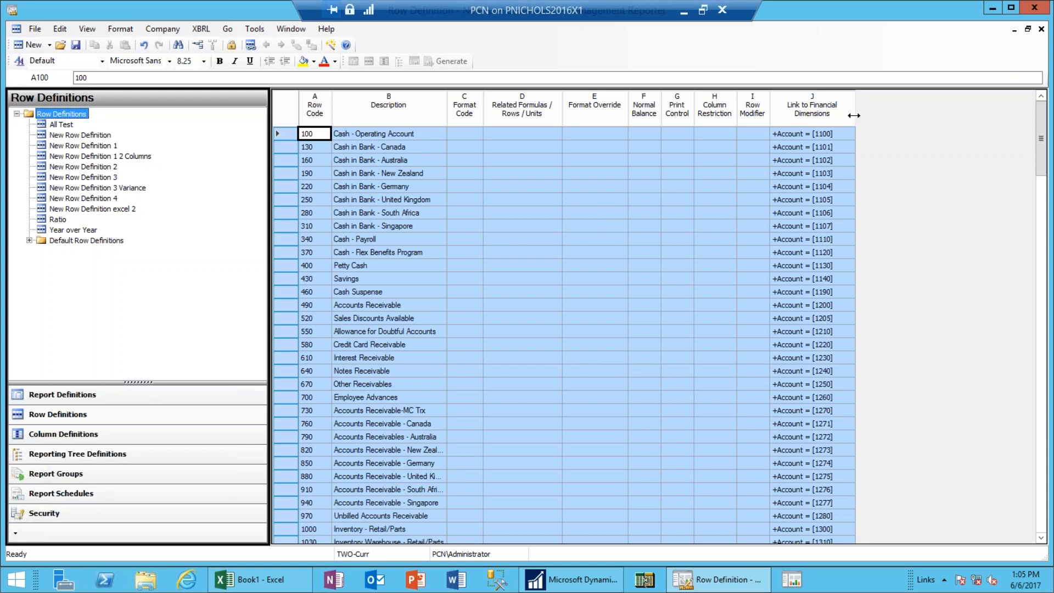
Widen the Link to Financial Dimensions column and check the five cash account rows.
left_click_drag(854, 115, 926, 112)
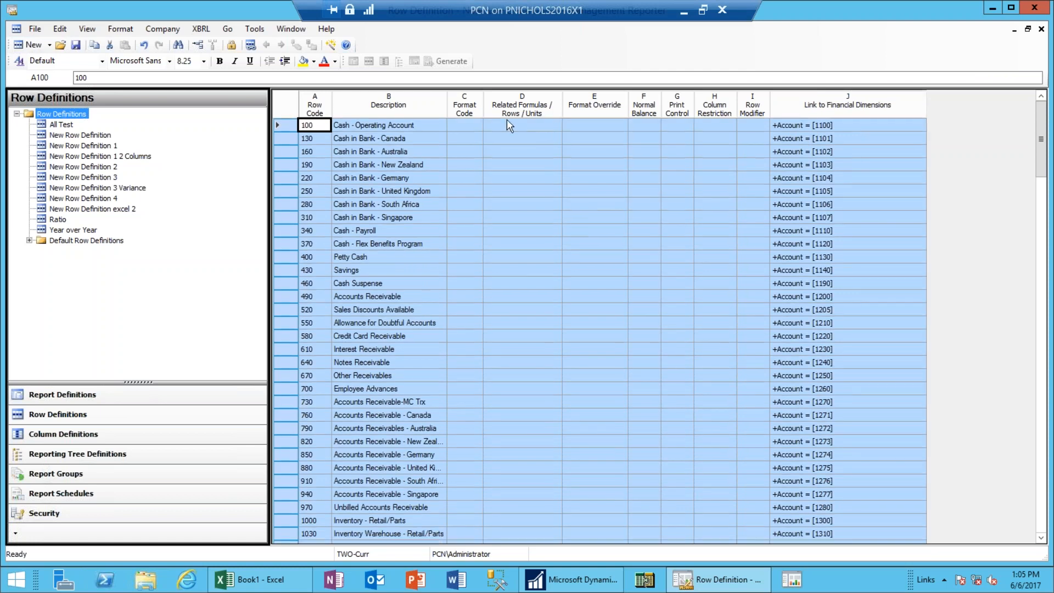
left_click(404, 127)
left_click(401, 141)
left_click(400, 154)
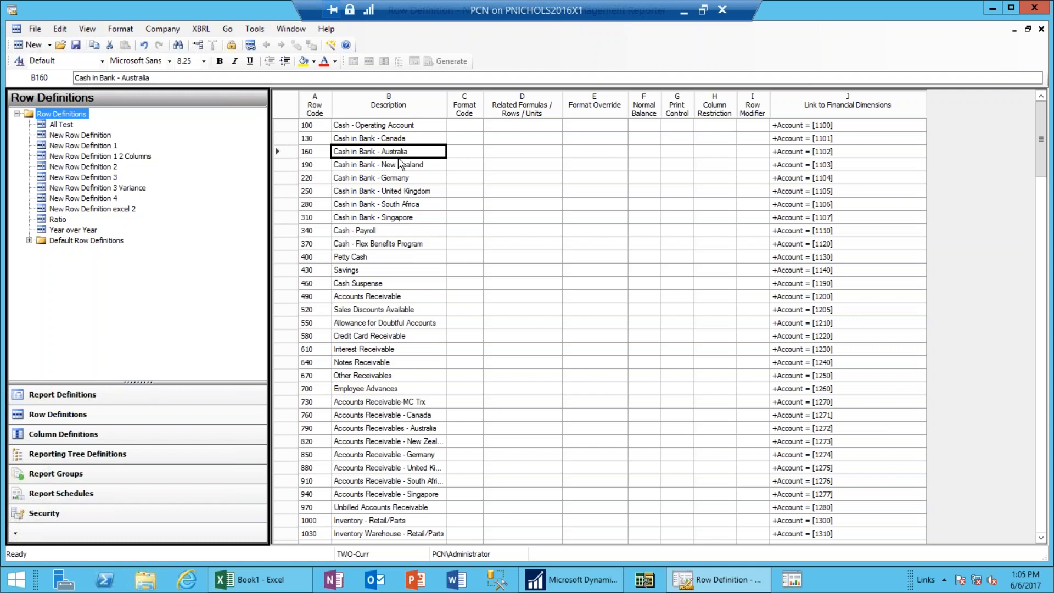
left_click(399, 166)
left_click(398, 179)
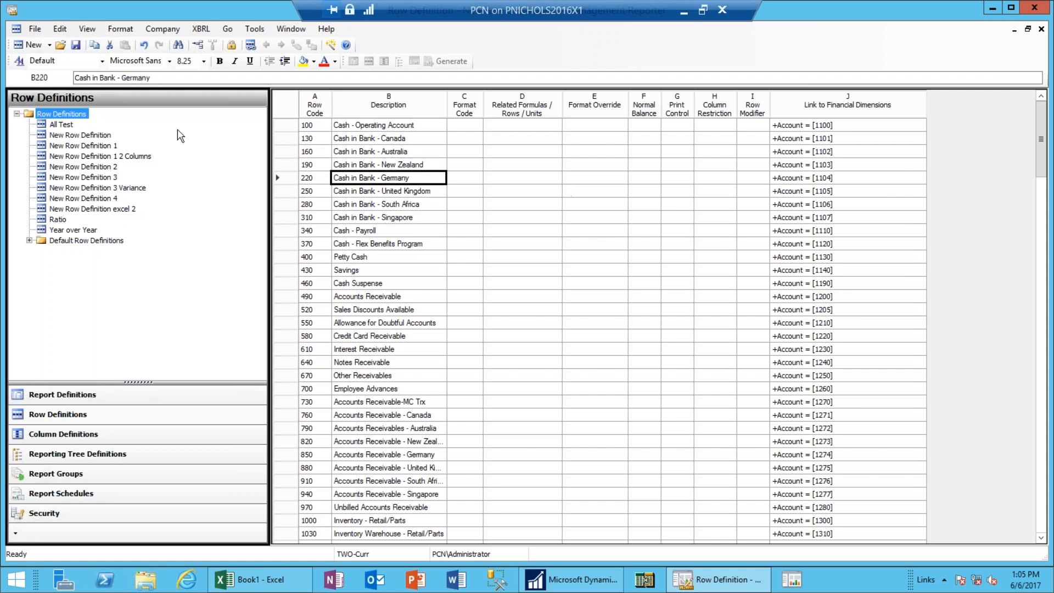
Scroll down through the generated rows to Retained Earnings at row 4300.
left_click(1042, 539)
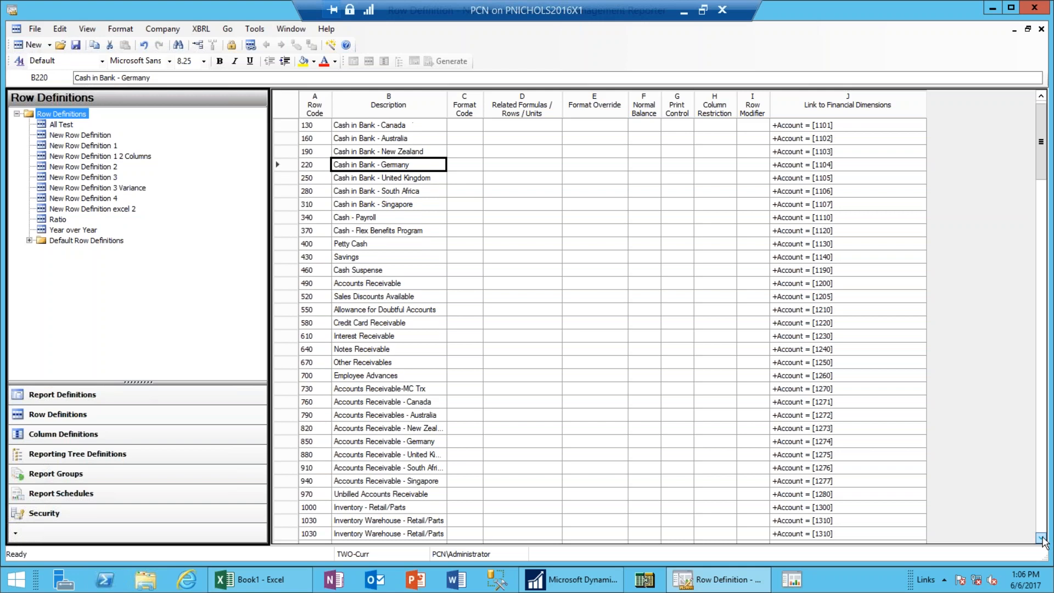
left_click(1043, 539)
left_click(1043, 539)
left_click(1043, 540)
left_click(1043, 539)
left_click(1042, 539)
left_click(1042, 539)
left_click(1043, 539)
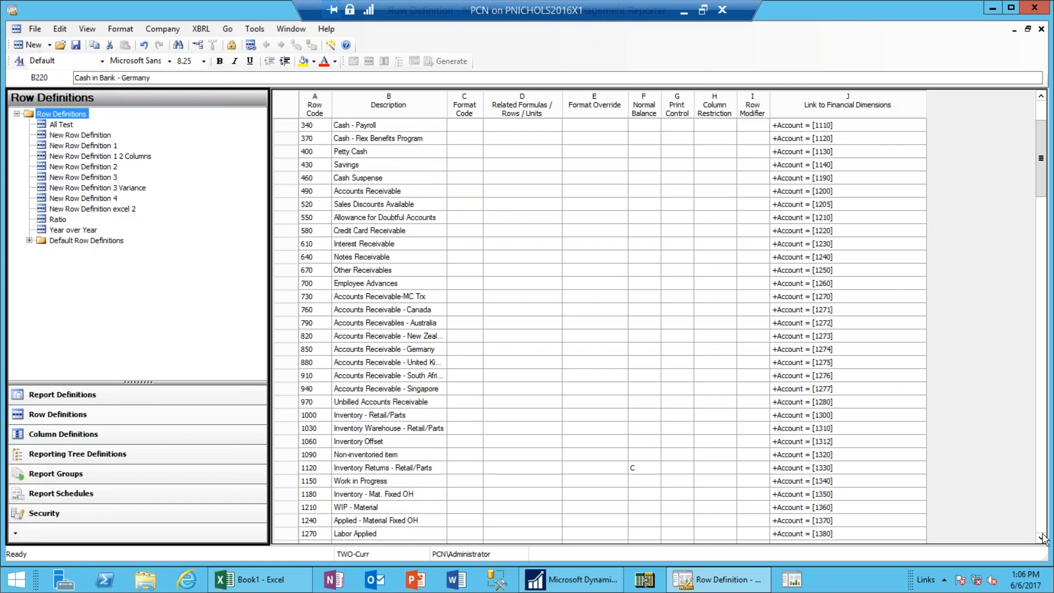
left_click(1043, 540)
left_click(1042, 539)
left_click(1043, 539)
left_click(1043, 539)
left_click(1043, 539)
left_click(1043, 539)
left_click(1042, 539)
left_click(1043, 539)
left_click(1043, 539)
left_click(1043, 539)
left_click(1042, 539)
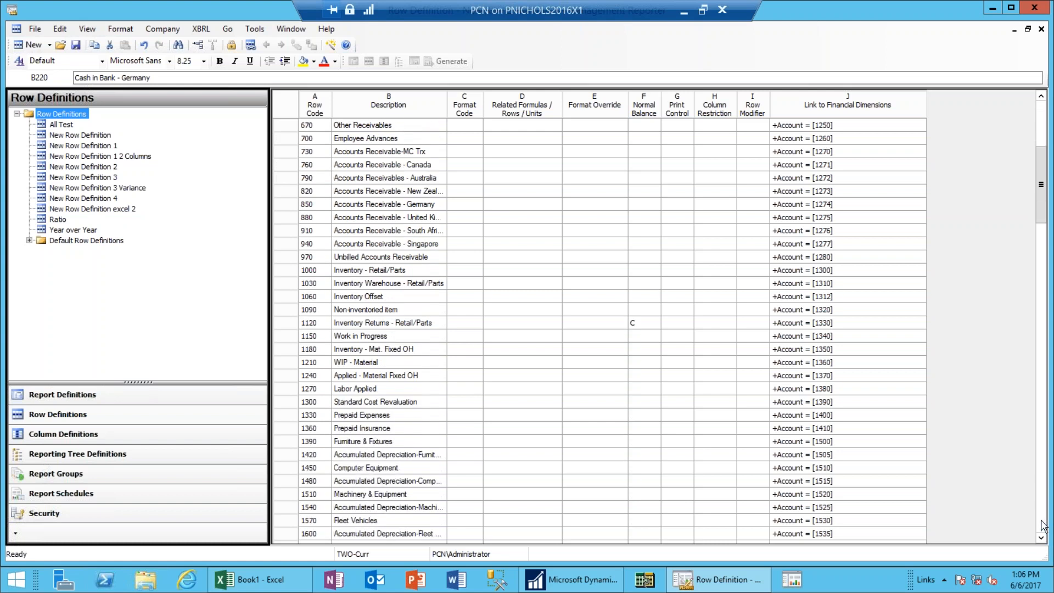
left_click(1043, 524)
left_click(1043, 524)
left_click(1043, 524)
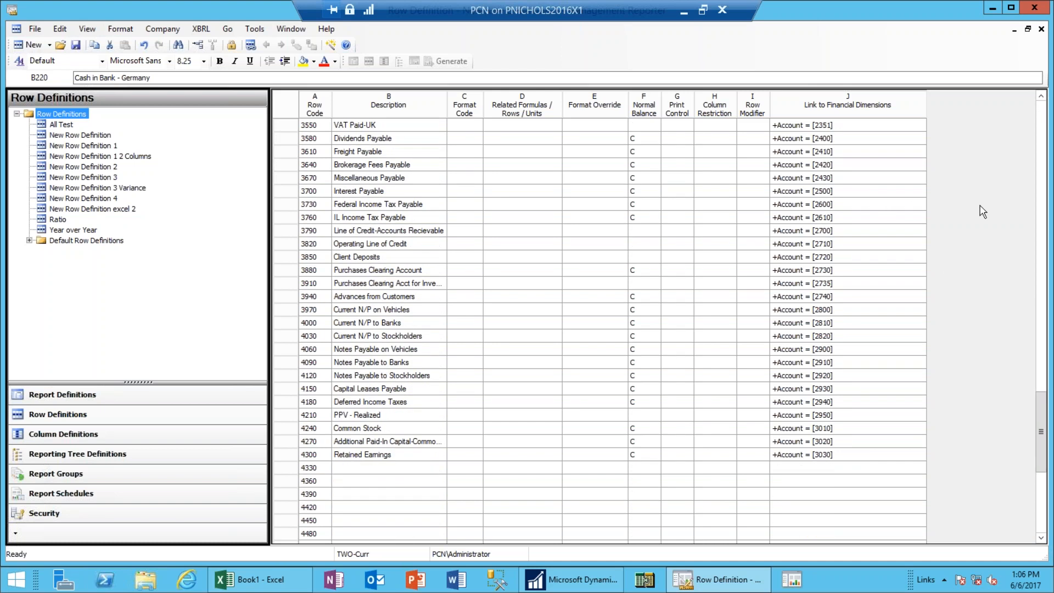
left_click_drag(1044, 408, 1024, 224)
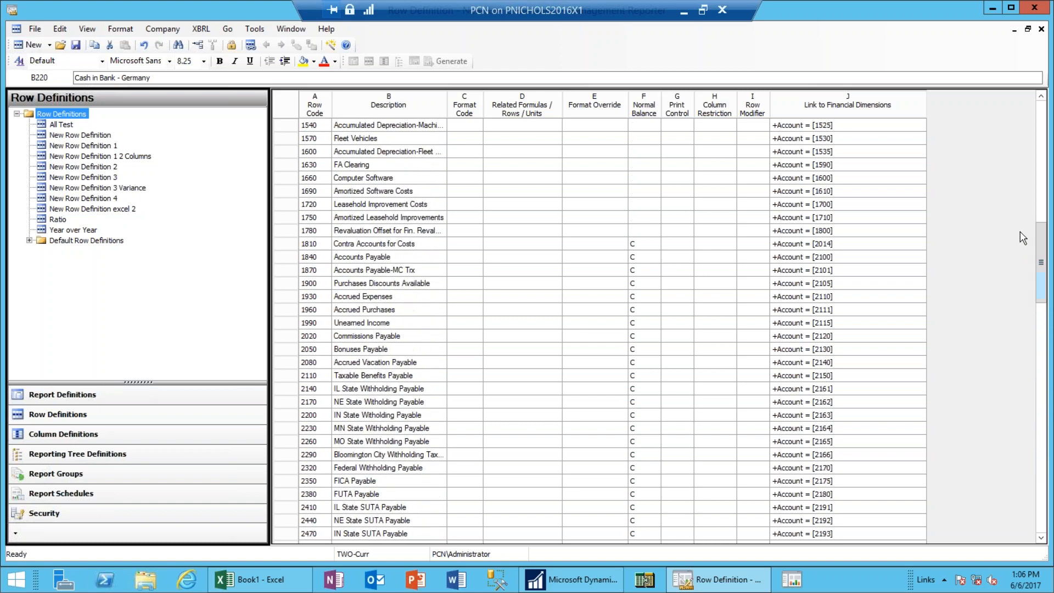
Insert four blank rows (1786, 1792, 1798, 1804) above Contra Accounts for Costs row 1810.
left_click(286, 244)
left_click(286, 257, "shift")
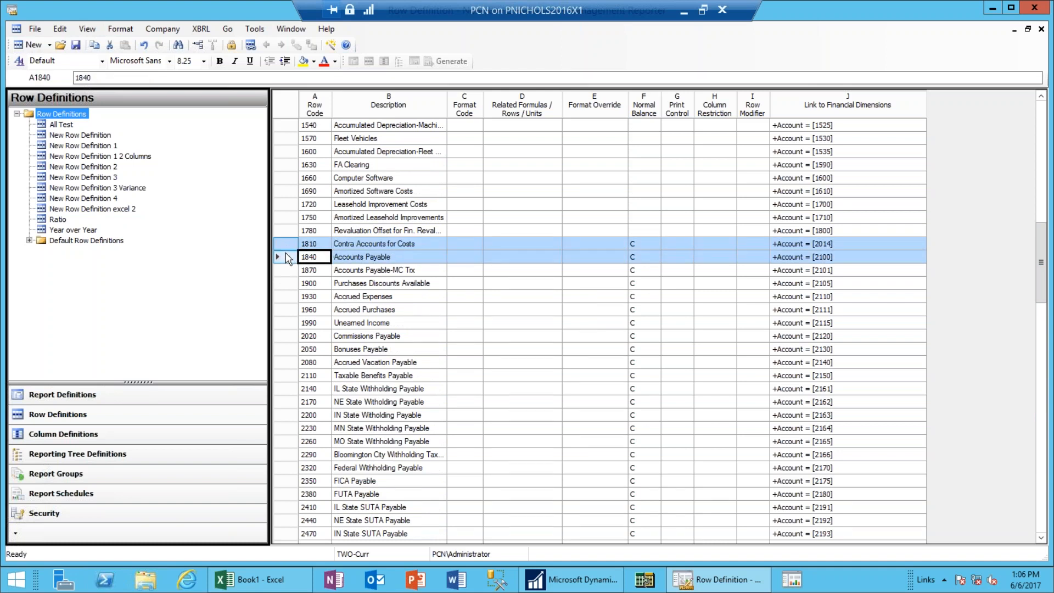
left_click(284, 271, "shift")
left_click(284, 283, "shift")
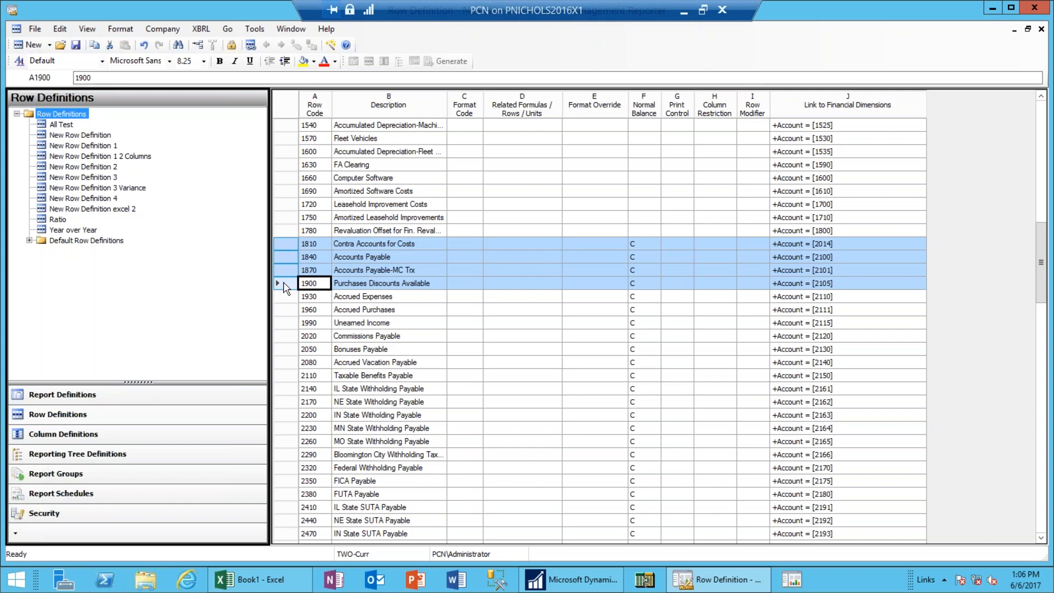
right_click(287, 265)
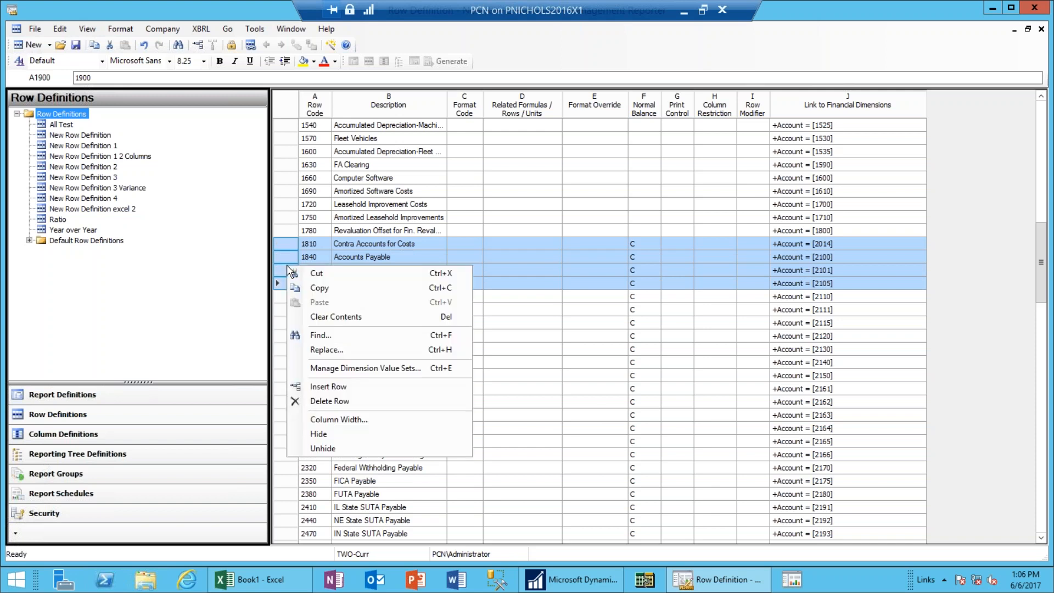
left_click(337, 394)
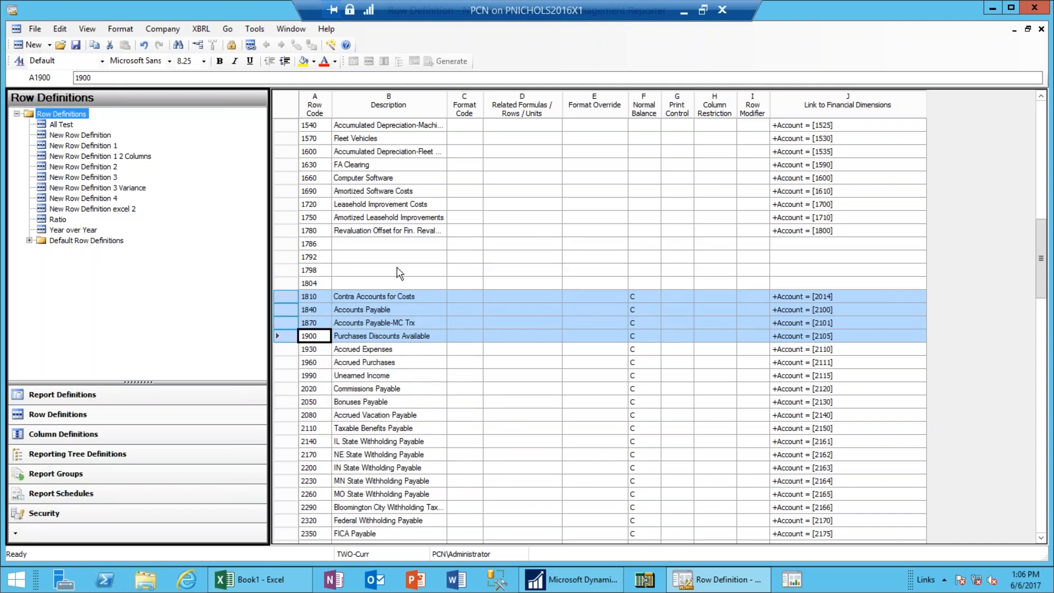
left_click(320, 246)
left_click(320, 258)
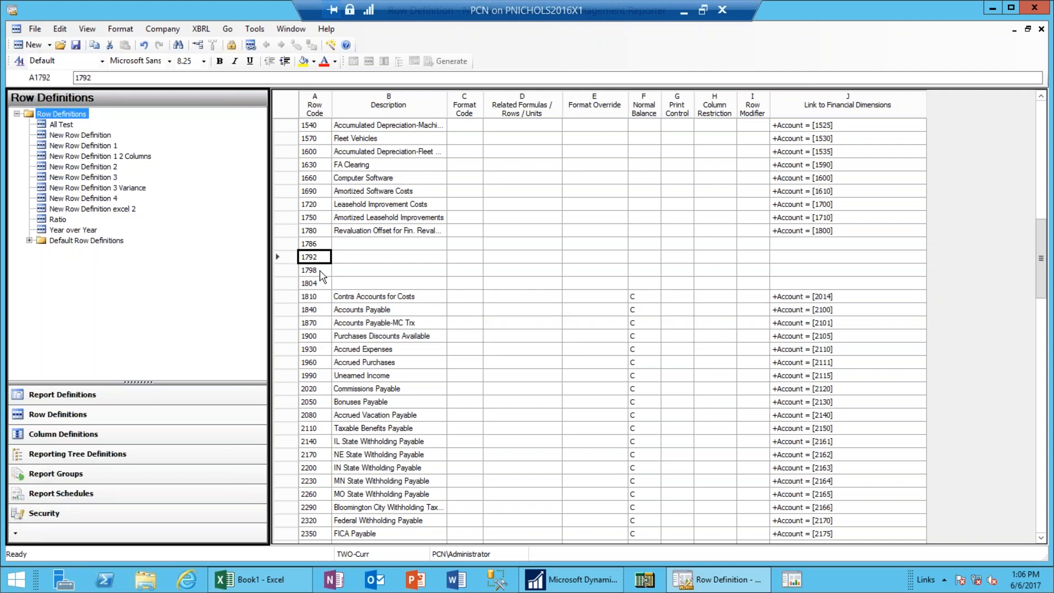
left_click(319, 272)
left_click(321, 284)
Enter the description 'Total Assets' for row 1792.
left_click(61, 28)
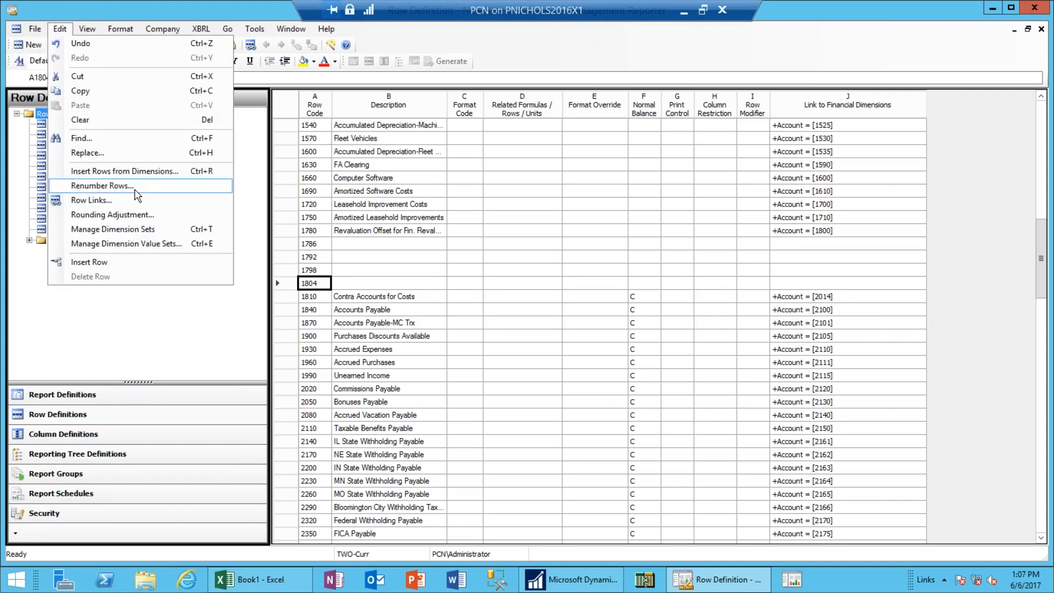
left_click(378, 257)
key("Up")
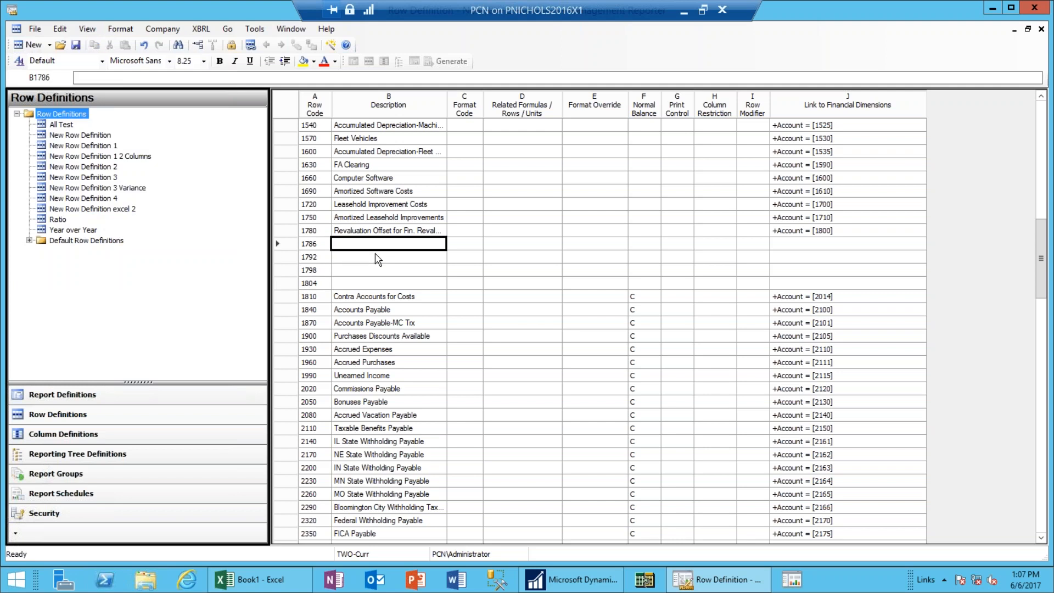
key("Down")
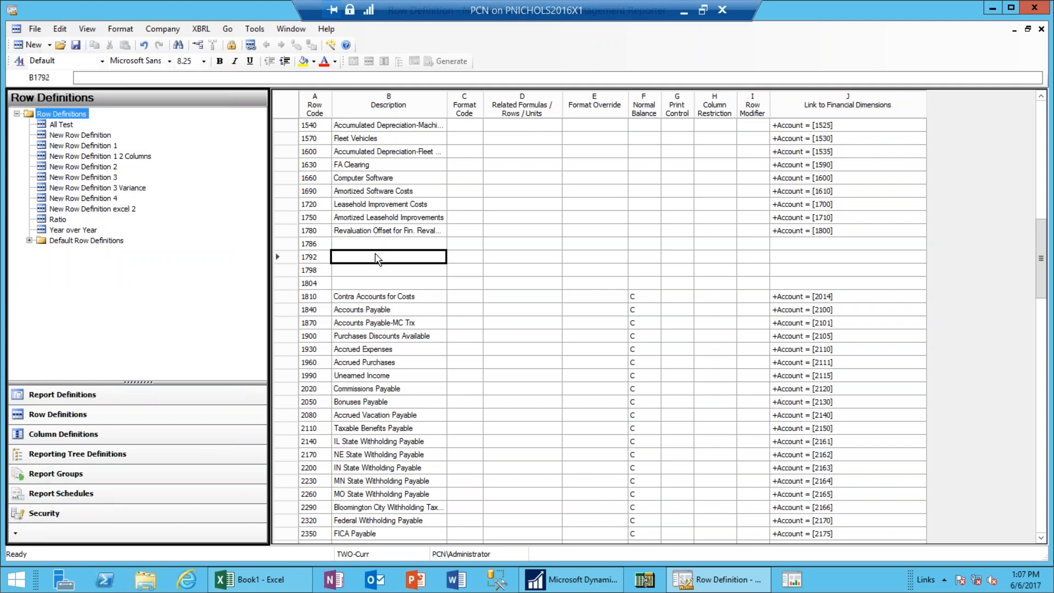
type("Total Assets")
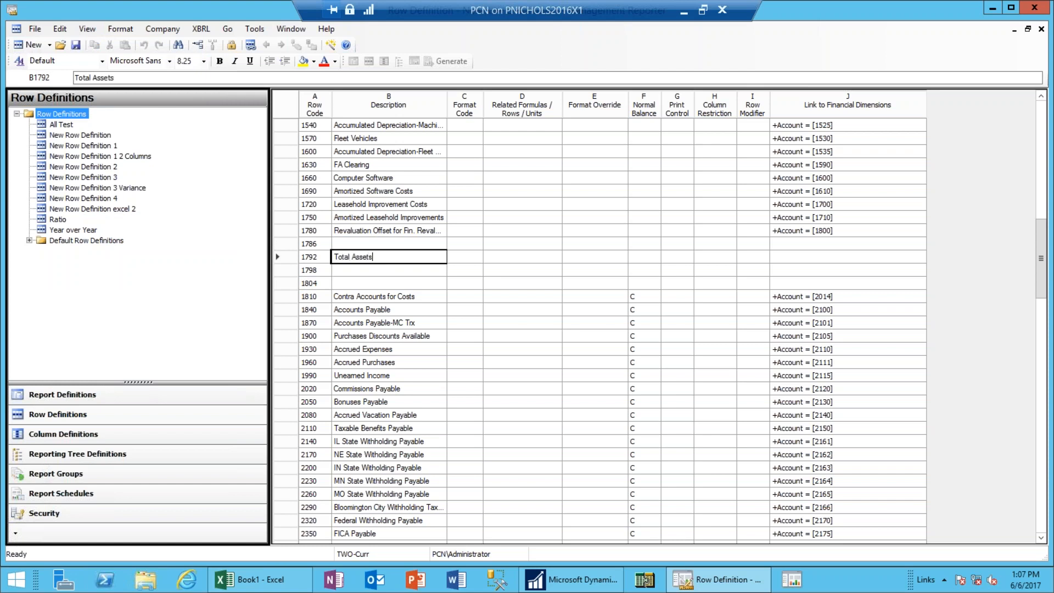
key("Tab")
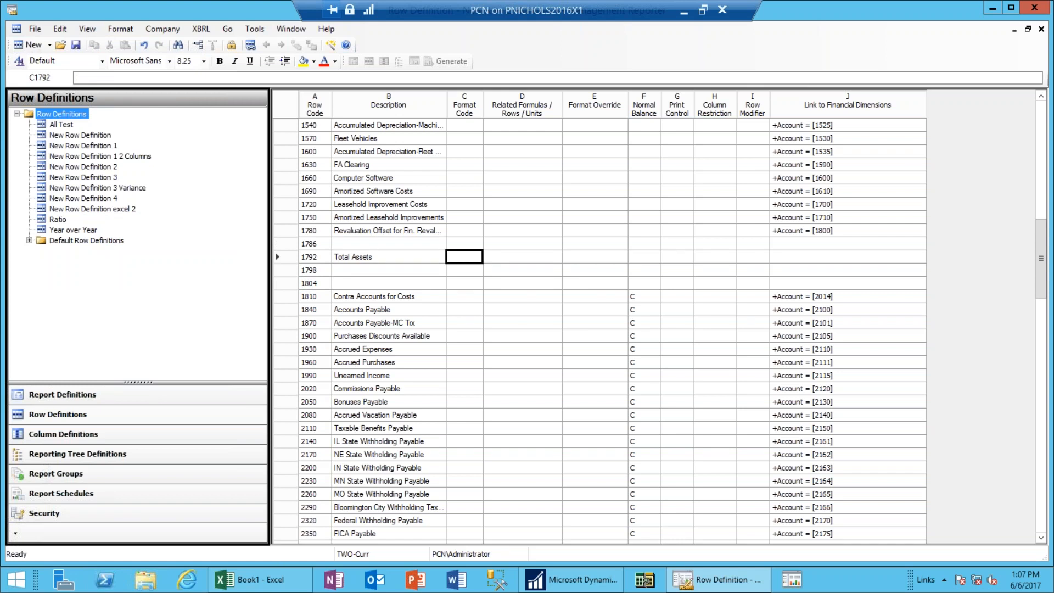
Set row 1792's format code to TOT (Total of other rows).
left_click(522, 271)
left_click(474, 262)
left_click(475, 261)
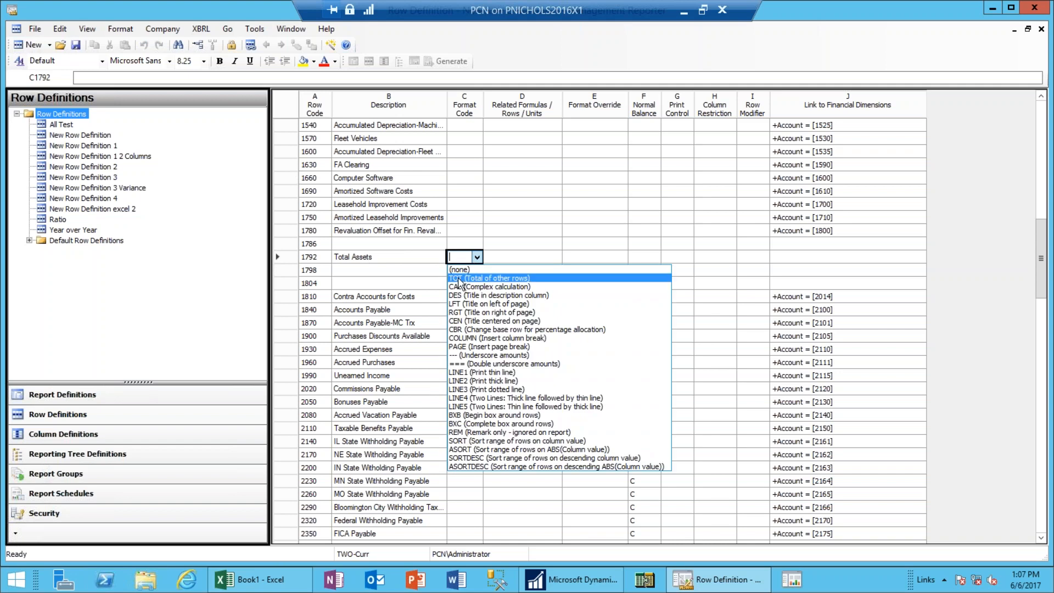
left_click(459, 280)
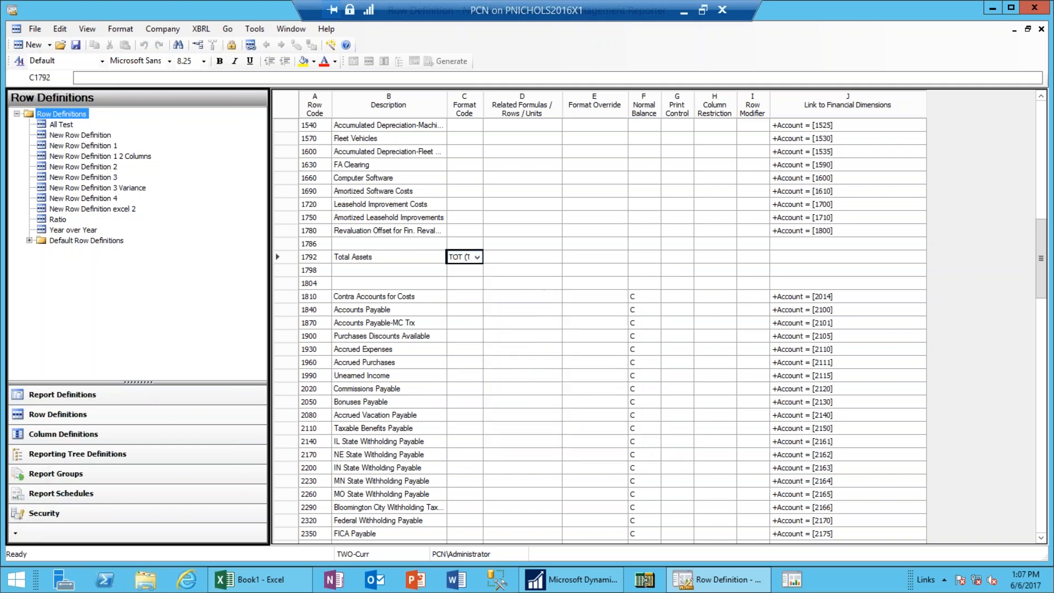
left_click(532, 262)
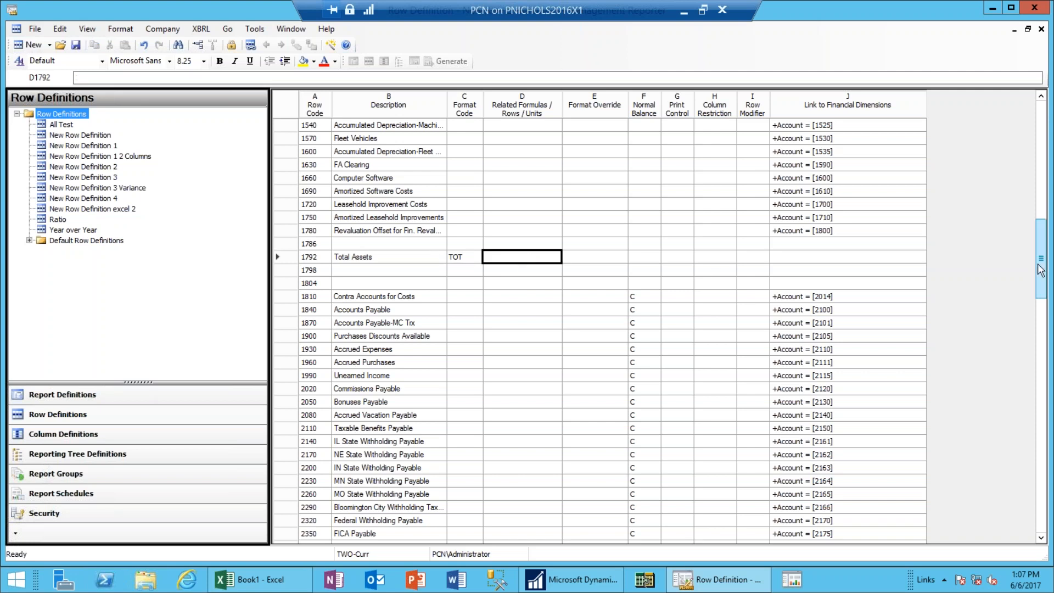
Enter 100:1780 as the Related Formulas value for Total Assets row 1792.
scroll(1041, 269, "up", 9)
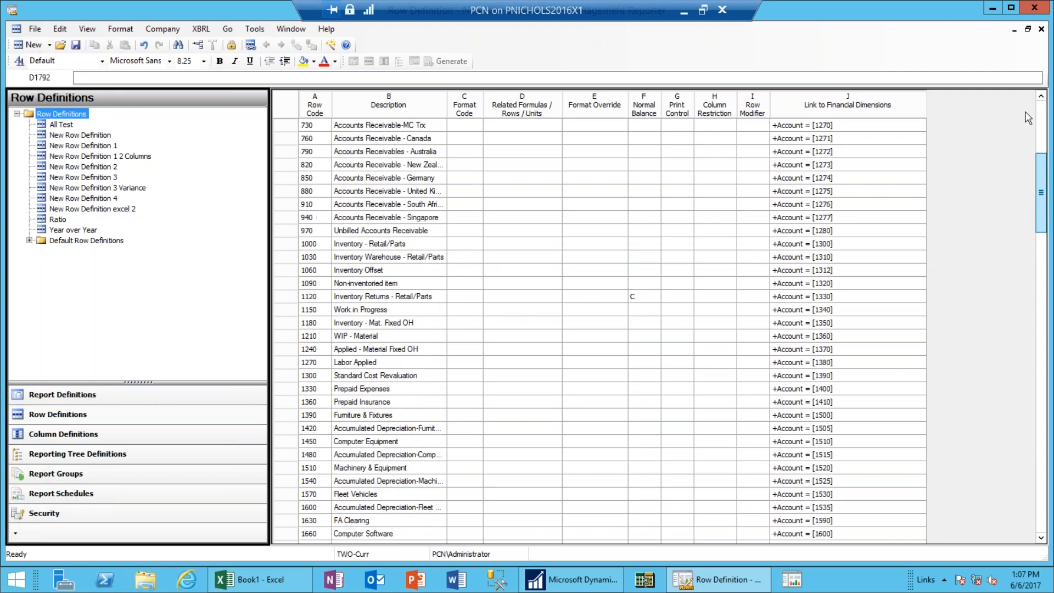
scroll(1029, 90, "up", 7)
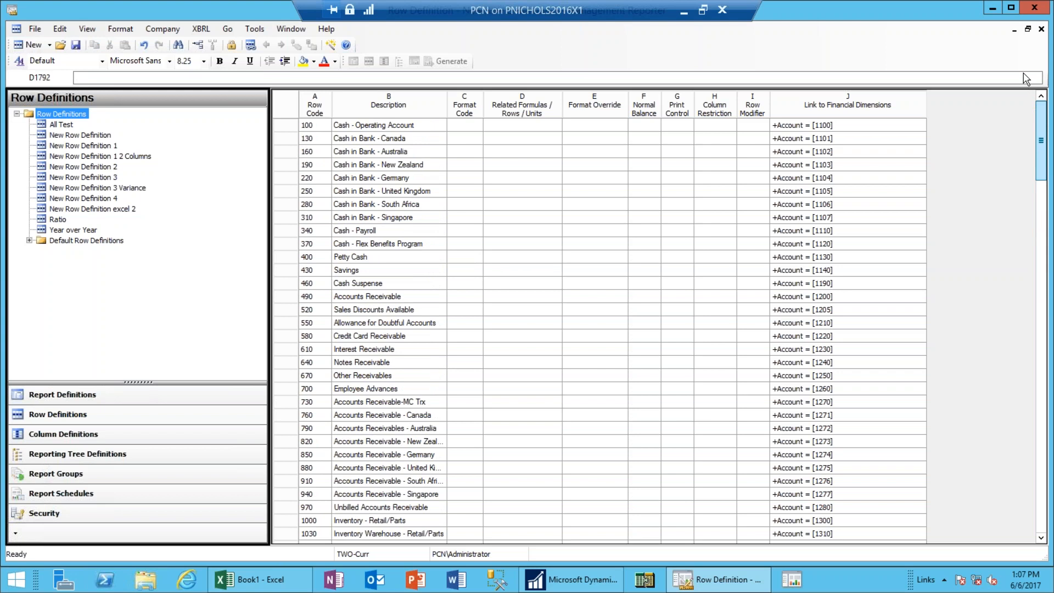
scroll(1030, 258, "down", 20)
scroll(1035, 311, "down", 2)
scroll(1030, 284, "up", 4)
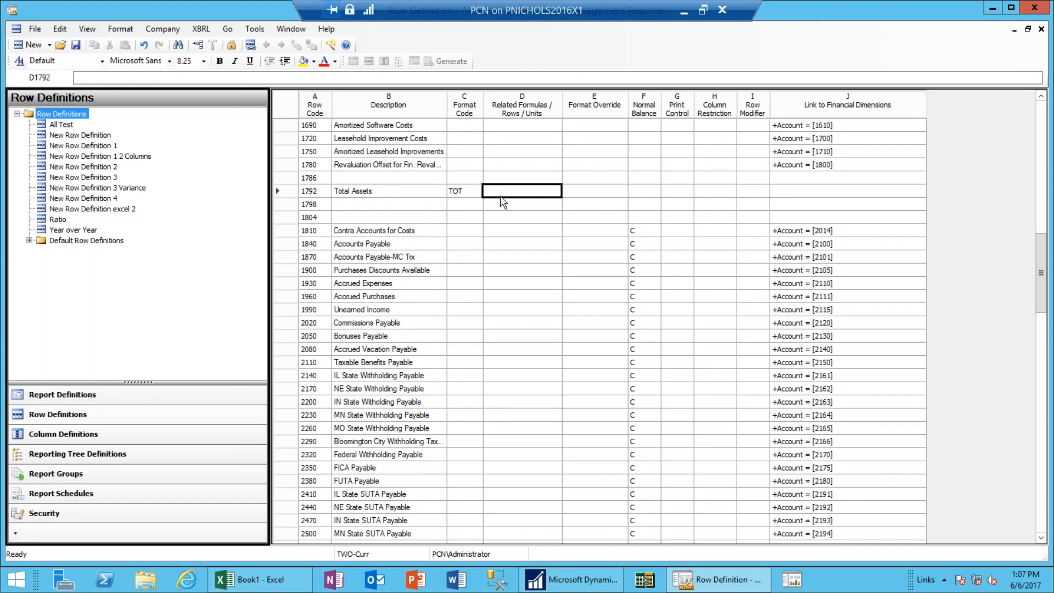
type("100:1780")
key("Tab")
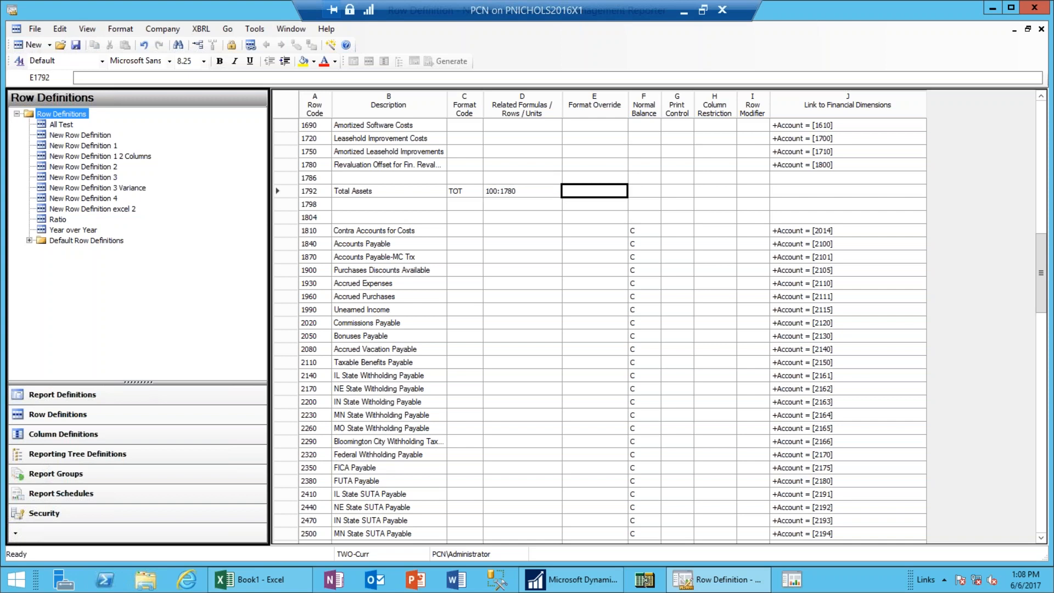
Review the rows below Total Assets along the Normal Balance column.
key("Down")
key("Down")
key("Down")
key("Left")
key("Left")
key("Left")
key("Left")
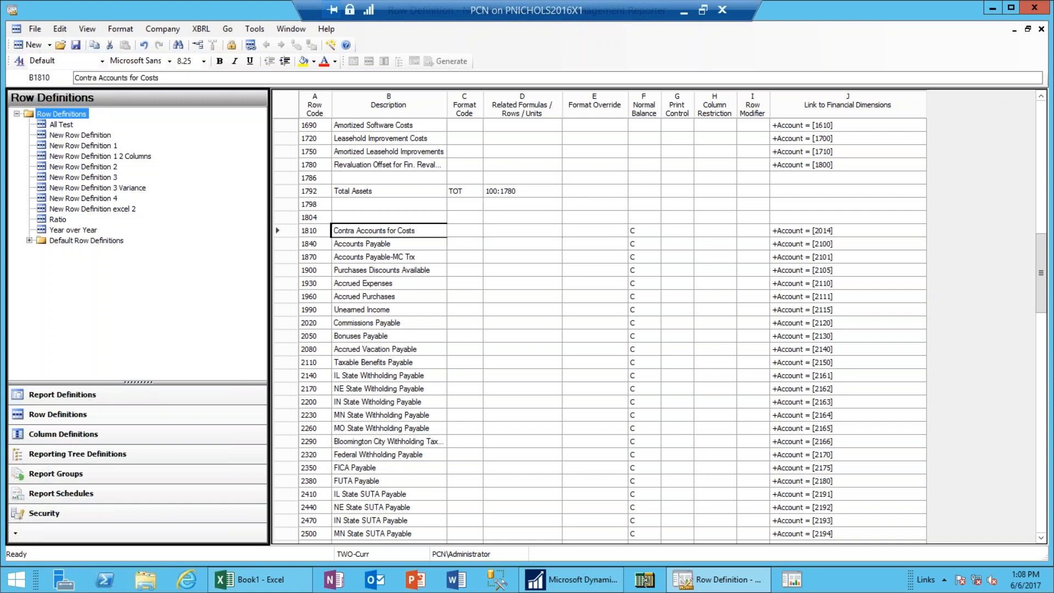
key("Right")
key("Right")
key("Right")
key("Right")
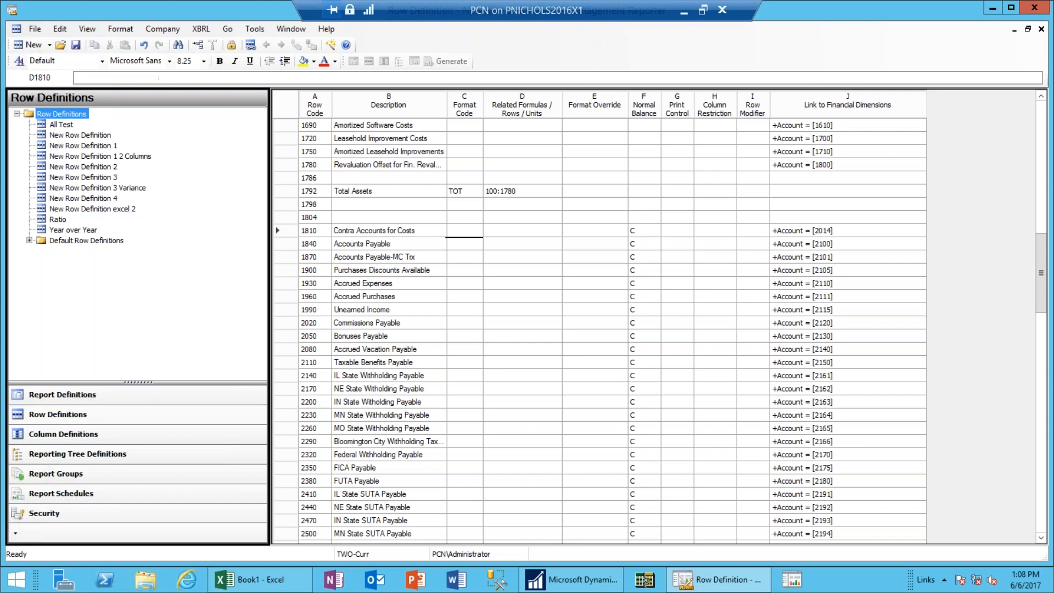
key("Right")
key("Down")
key("Down")
key("Down")
key("Down")
key("Down")
key("Down")
key("Down")
key("Down")
key("Down")
key("Down")
key("Down")
key("Down")
key("Down")
key("Down")
key("Down")
key("Down")
key("Down")
key("Down")
key("Down")
key("Down")
key("Down")
key("Down")
key("Down")
key("Down")
key("Down")
key("Down")
key("Down")
key("Down")
key("Down")
key("Down")
key("Down")
key("Down")
key("Down")
key("Down")
key("Down")
key("Down")
key("Down")
key("Down")
key("Down")
key("Down")
key("Down")
key("Down")
key("Down")
key("Down")
key("Down")
key("Down")
key("Down")
key("Down")
key("Down")
key("Down")
key("Down")
key("Up")
key("Up")
key("Up")
key("Up")
key("Up")
key("Up")
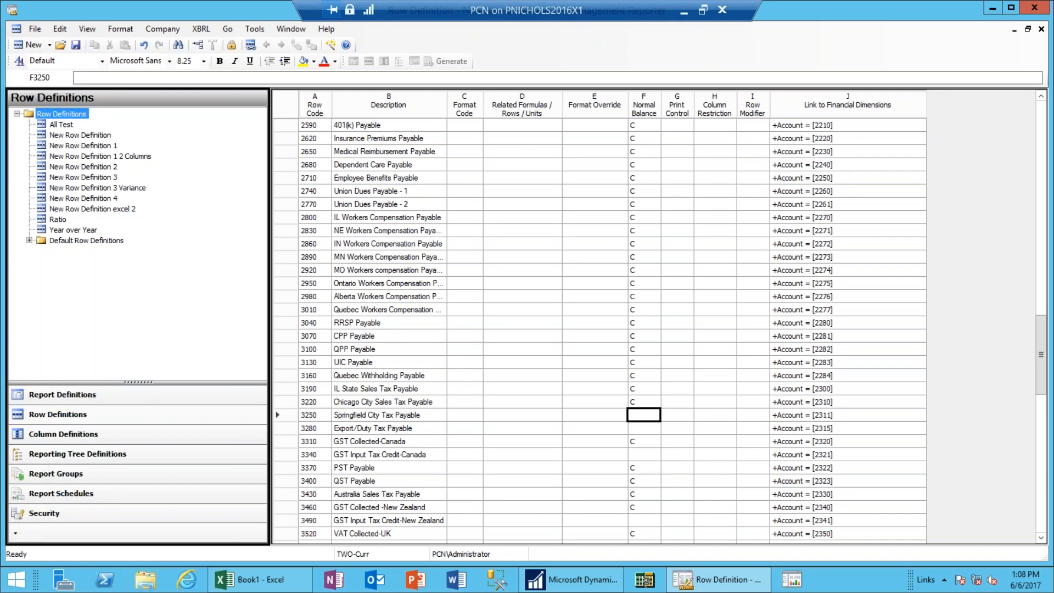
Enter the description 'Total Liabilities and Equity' in empty row 4390.
key("Page_Down")
key("Page_Down")
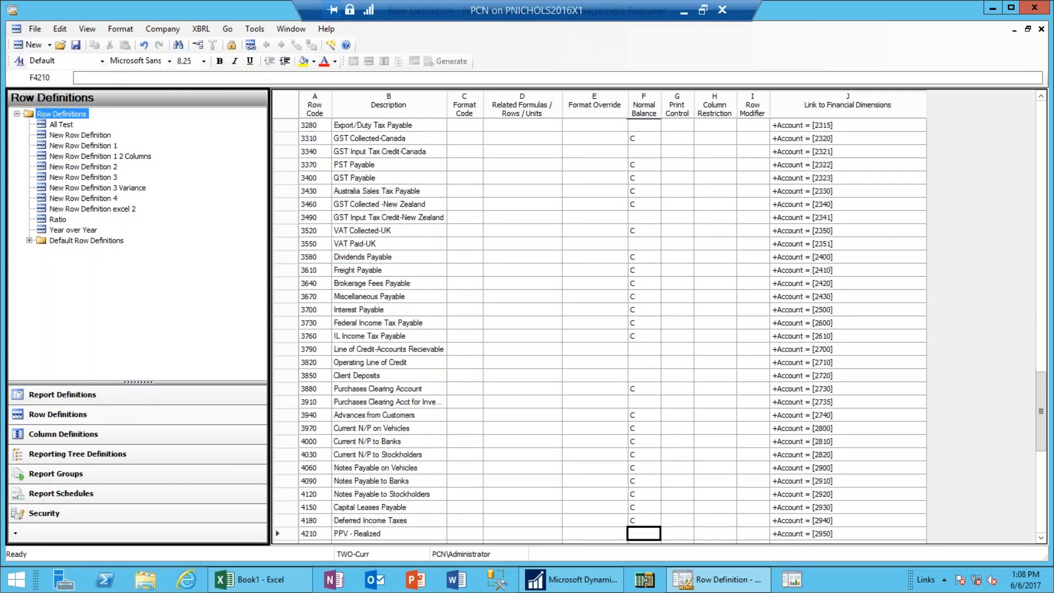
key("Page_Up")
key("Page_Up")
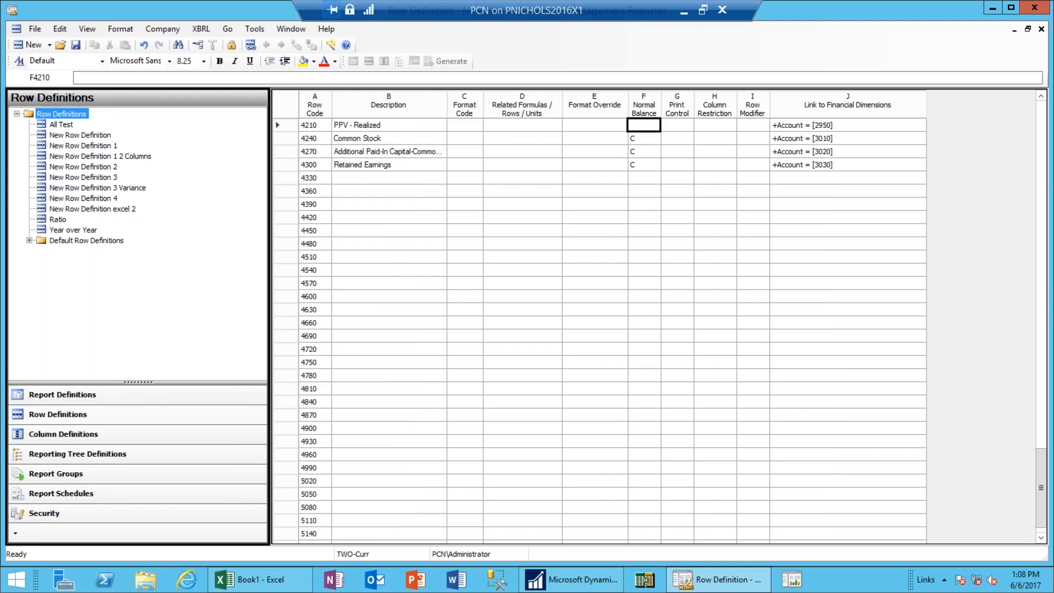
key("Down")
key("Page_Down")
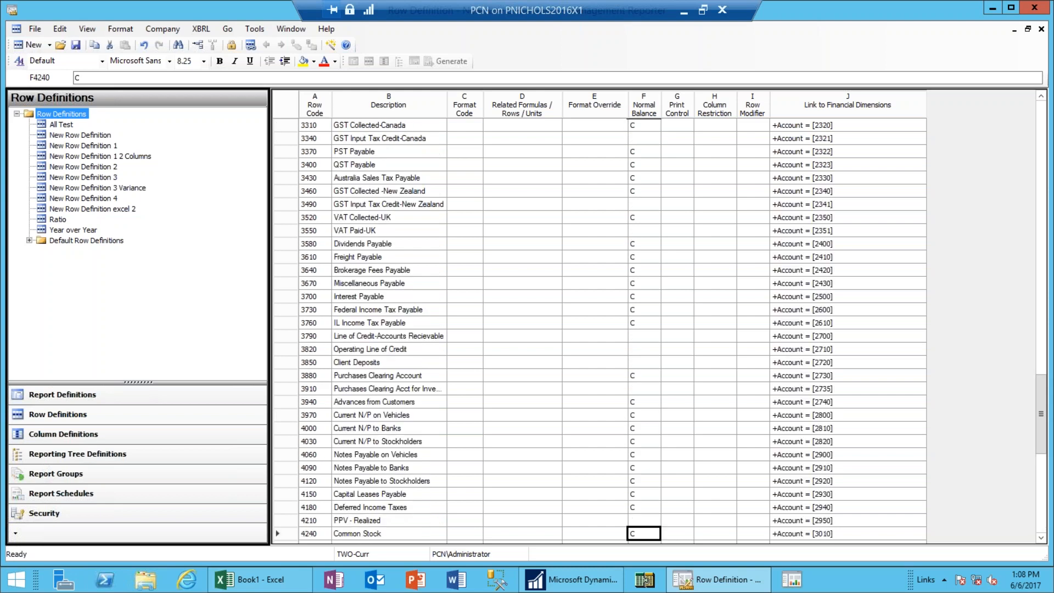
key("Down")
key("Down")
key("Down")
key("Down")
key("Down")
key("Down")
key("Down")
key("Down")
key("Down")
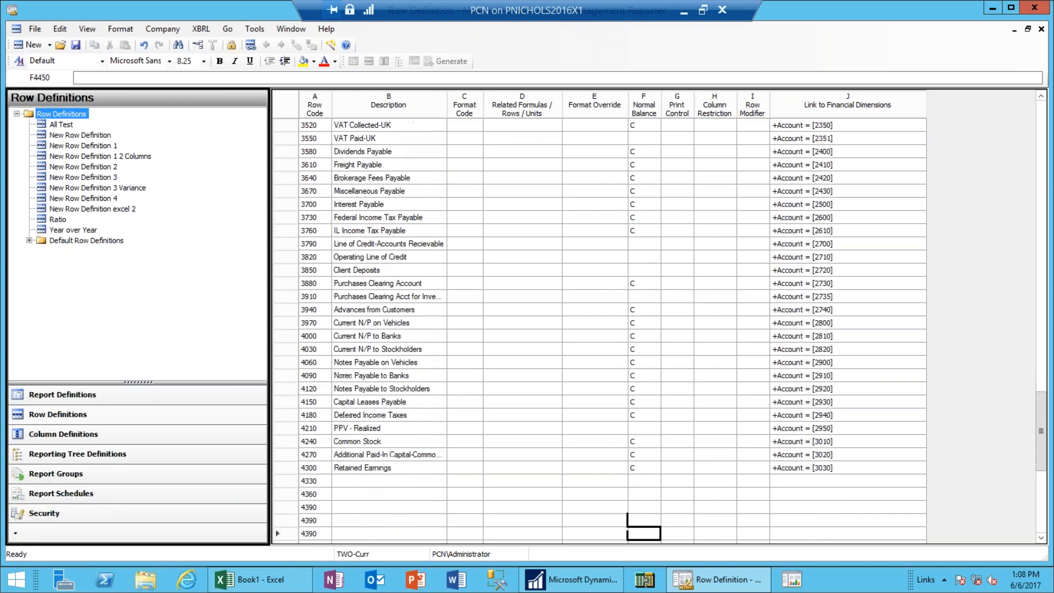
key("Up")
key("Up")
key("Up")
key("Up")
key("Left")
key("Left")
key("Left")
key("Left")
type("Total Li")
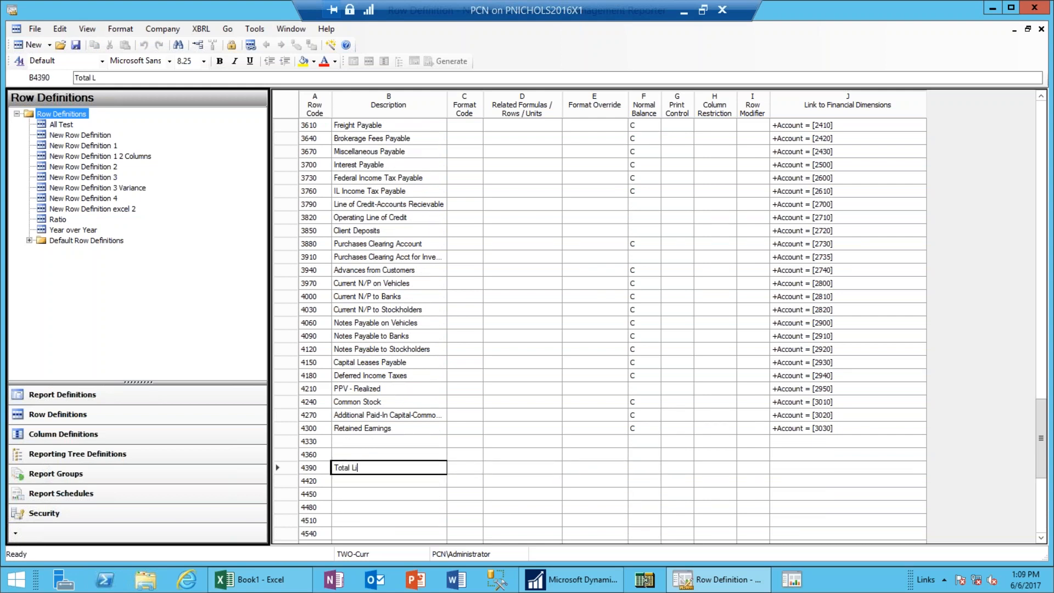
type("abilities and Equity")
key("Tab")
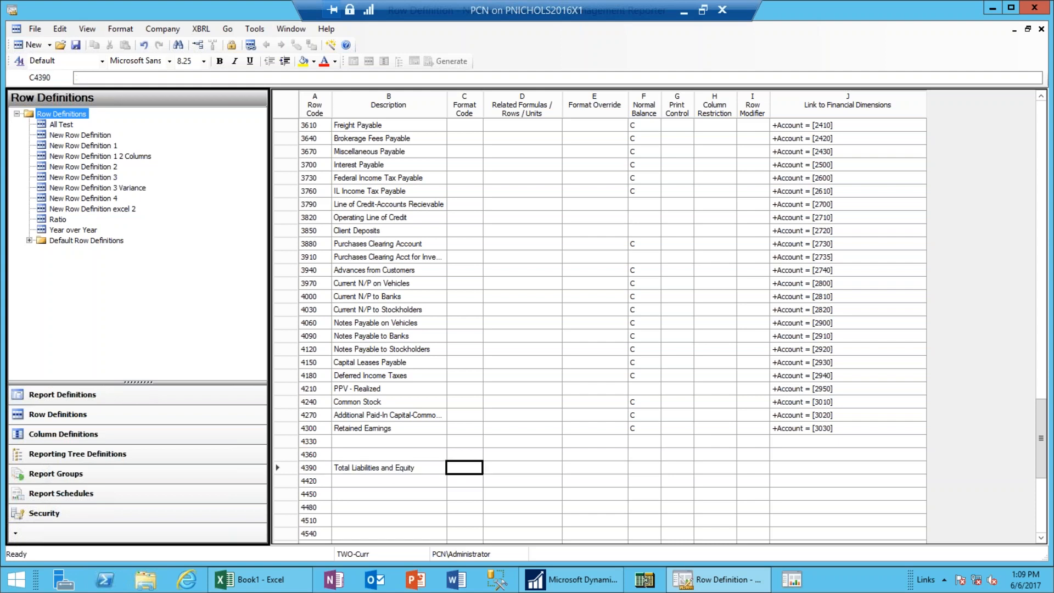
Set row 4390's format code to TOT.
key("Page_Up")
key("Page_Up")
key("Page_Up")
key("Down")
key("Down")
key("Down")
key("Down")
key("Down")
key("Down")
key("Down")
key("Down")
key("Down")
key("Down")
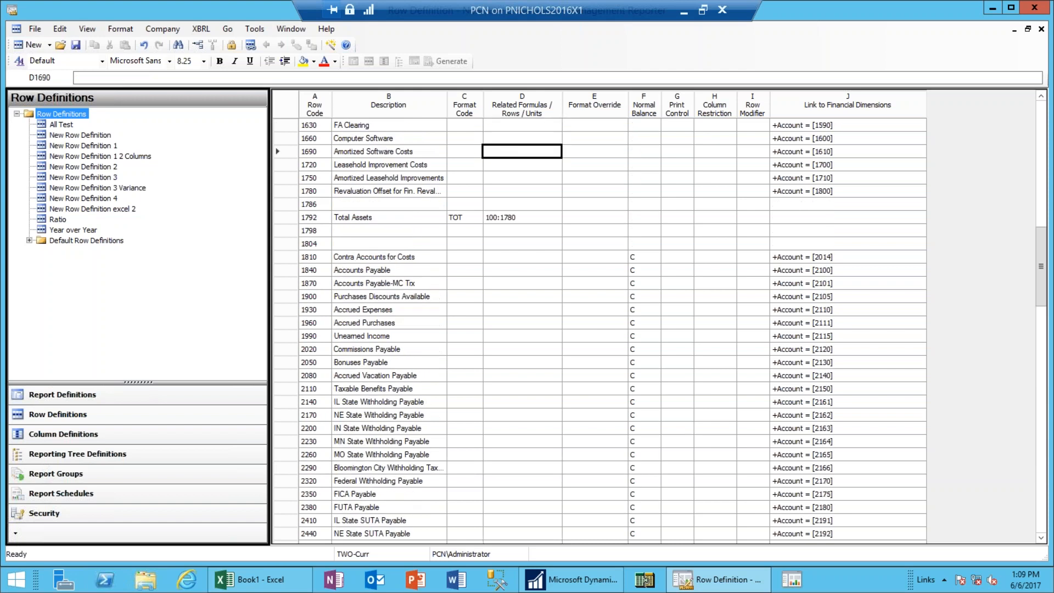
key("Left")
key("Left")
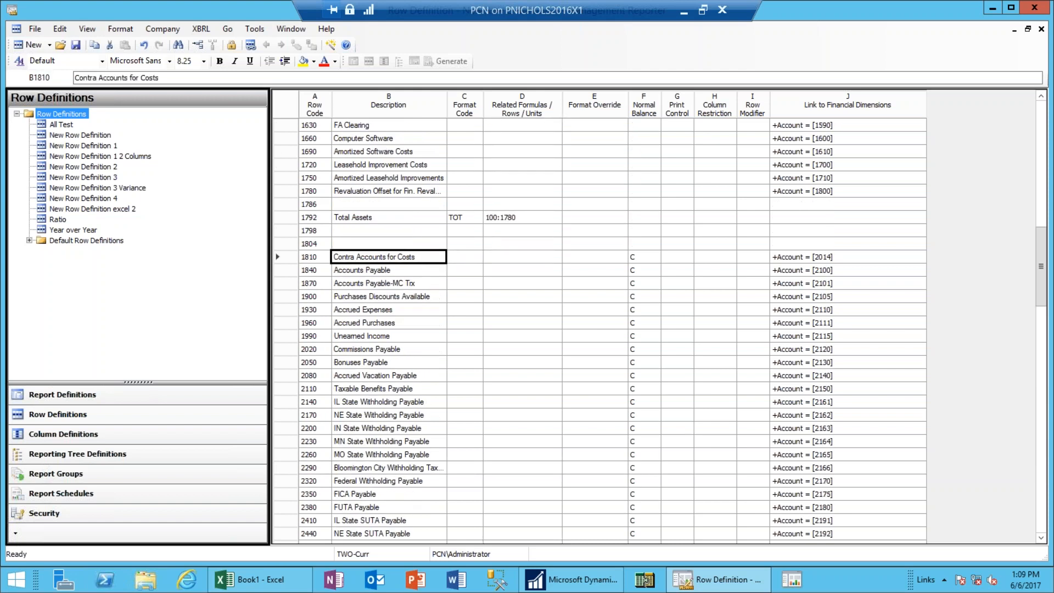
key("Page_Down")
key("Page_Down")
key("Page_Down")
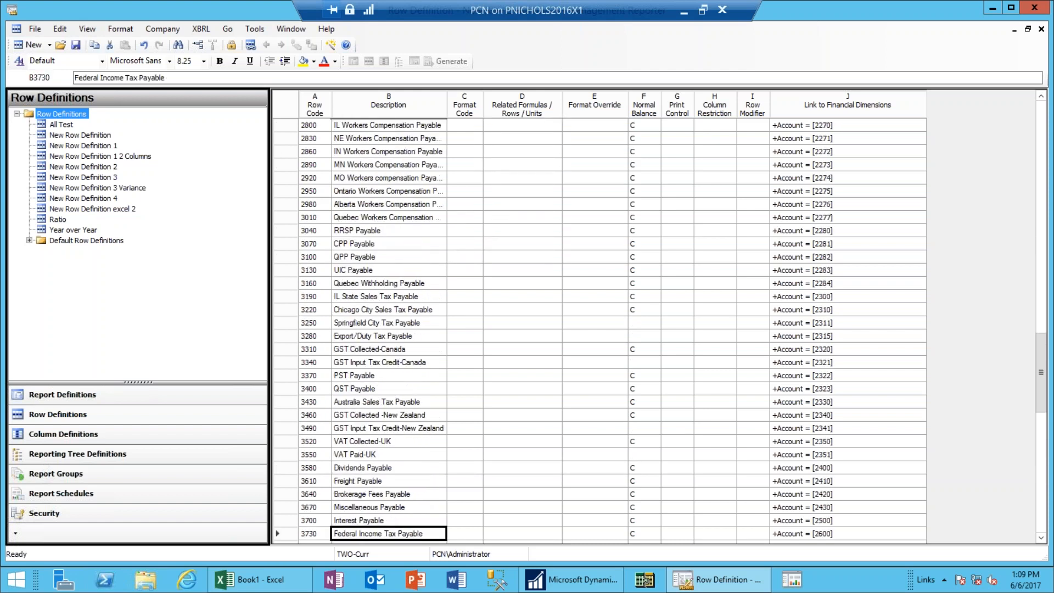
key("Up")
key("Up")
key("Up")
key("Up")
key("Up")
key("Up")
key("Up")
key("Up")
key("Up")
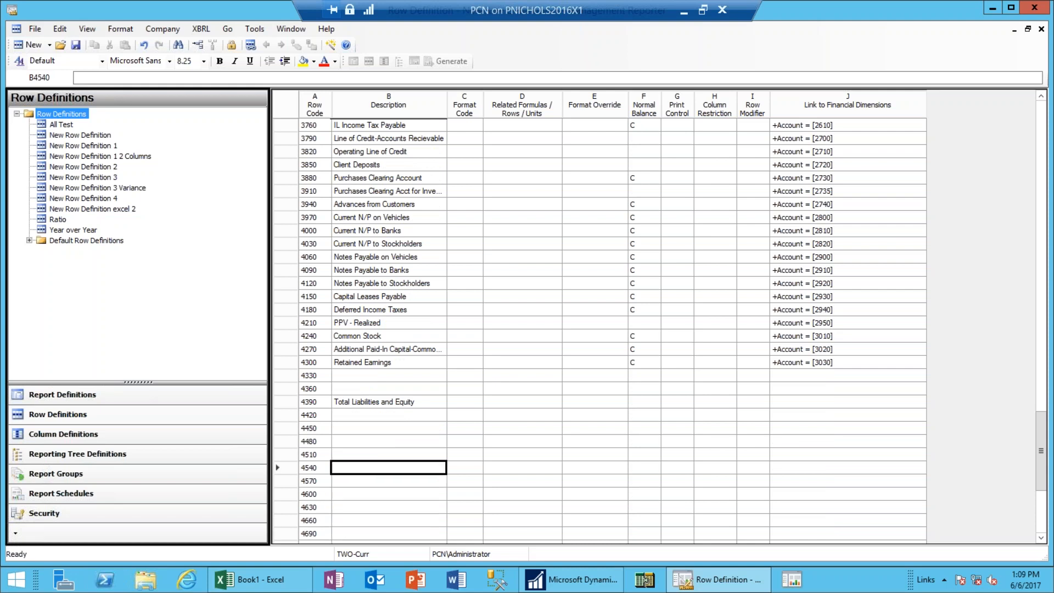
key("Right")
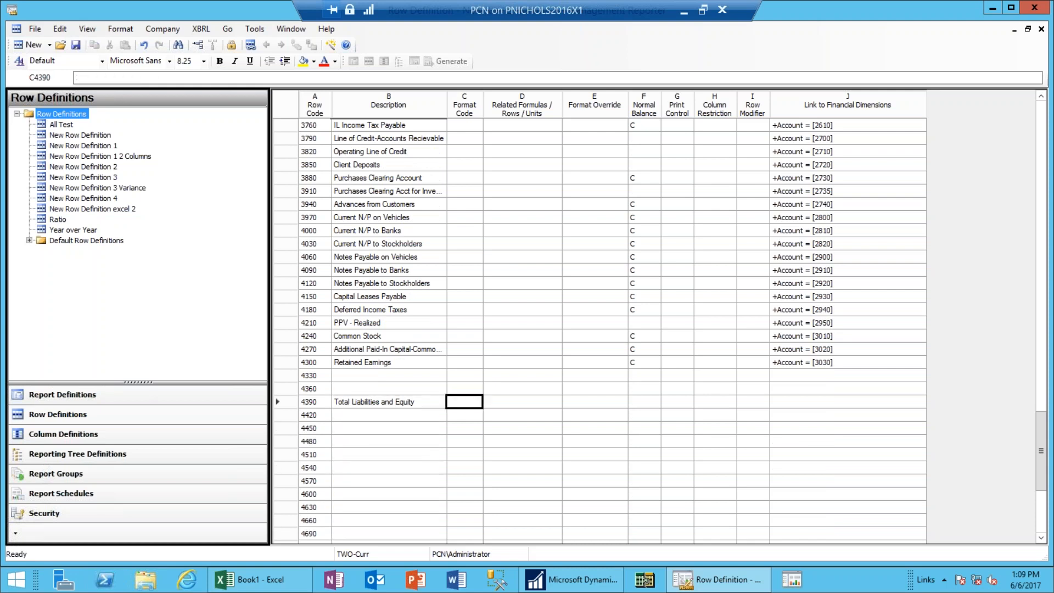
type("tot")
key("Tab")
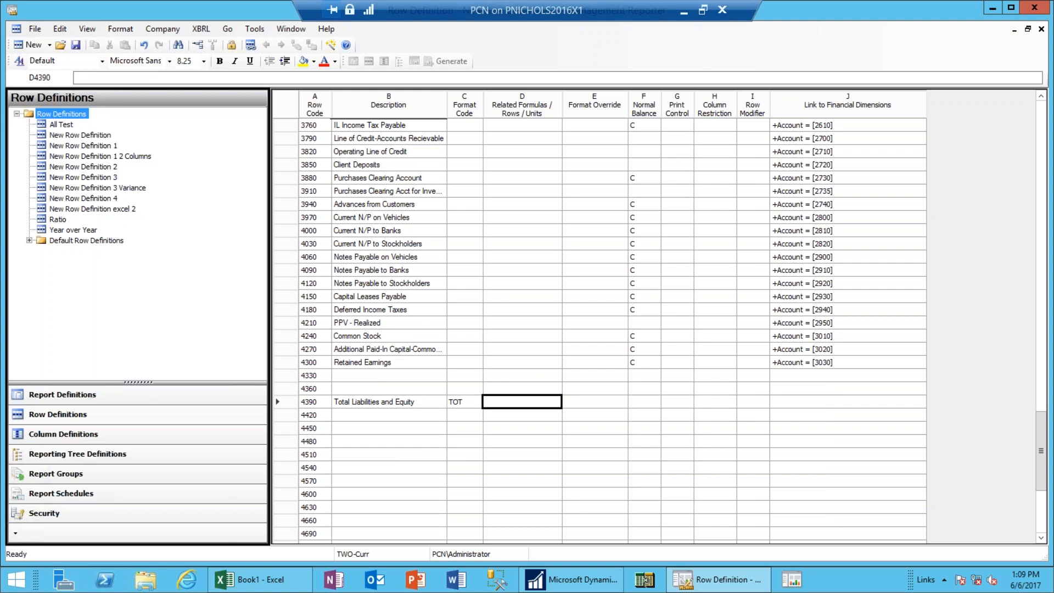
Enter 1810:4330 as row 4390's Related Formulas range.
type("1810")
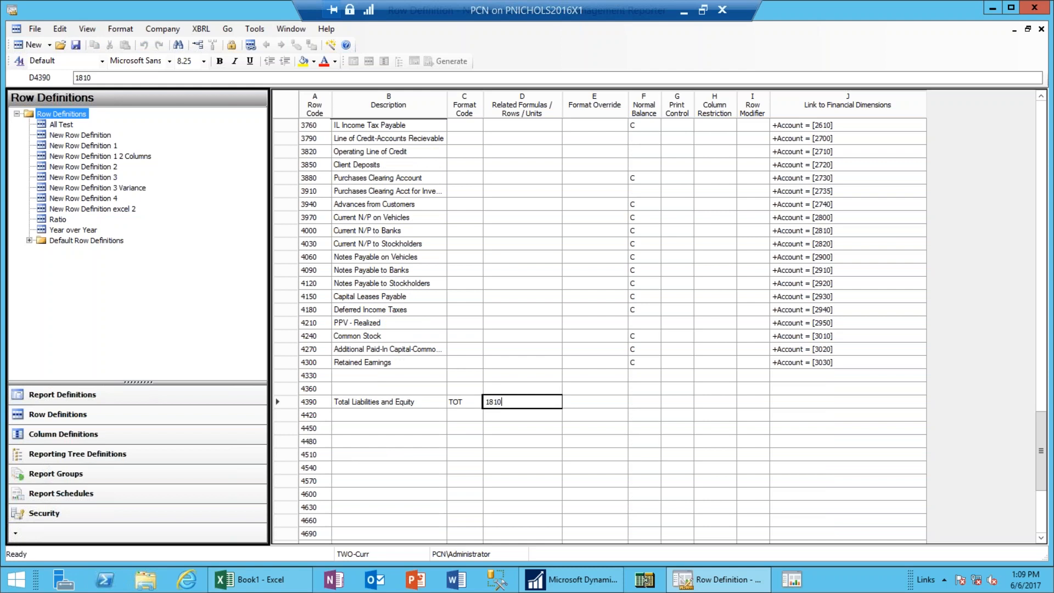
type(":4330")
key("Tab")
key("Left")
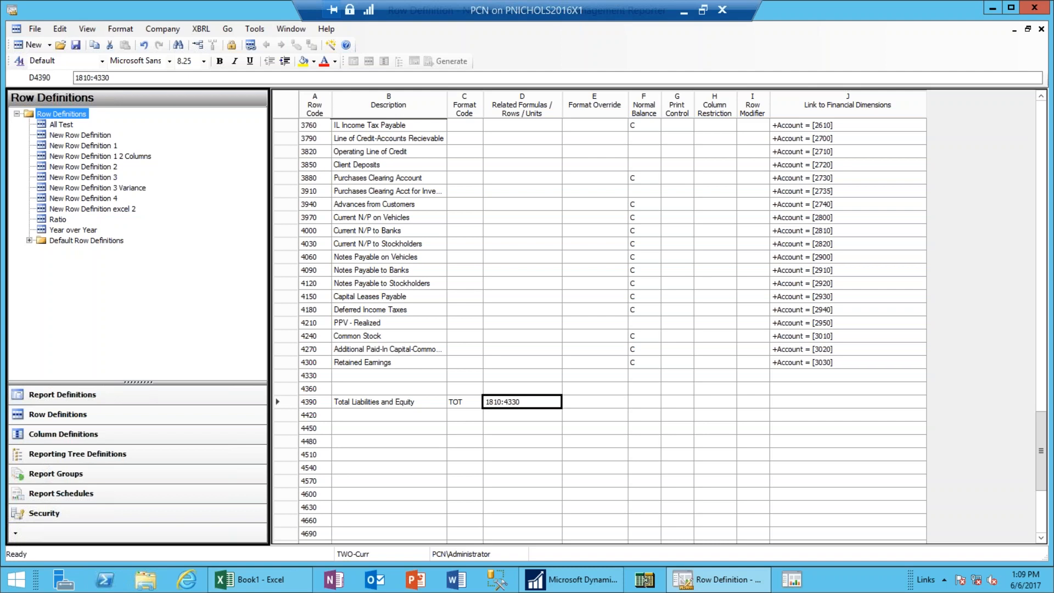
key("Up")
key("Up")
key("Left")
key("Left")
Enter 'Net Income' as row 4330's description with normal balance C.
type("N")
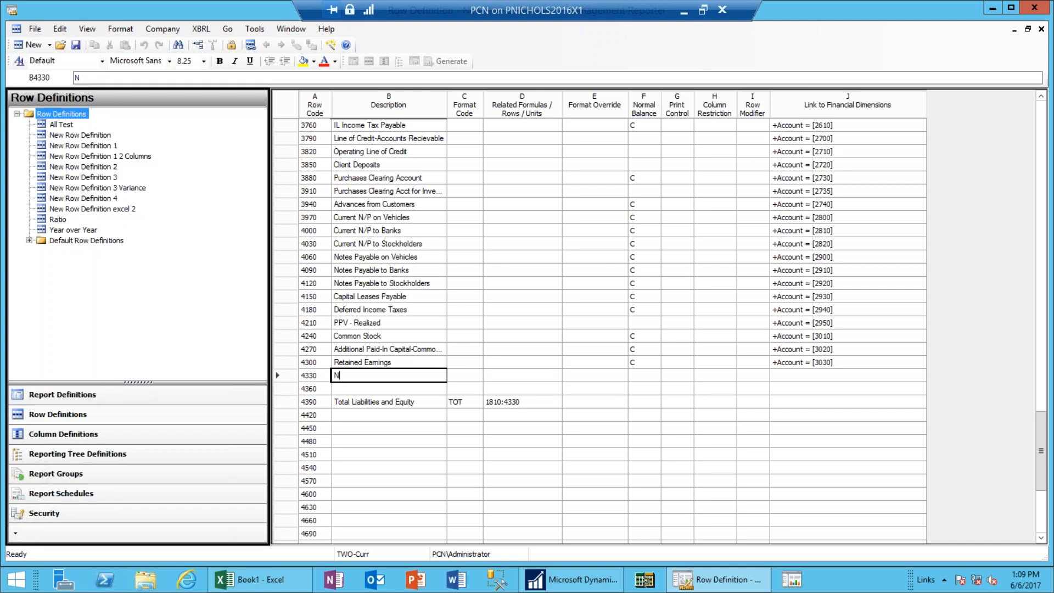
type("et Income")
key("Tab")
key("Tab")
key("Tab")
key("Tab")
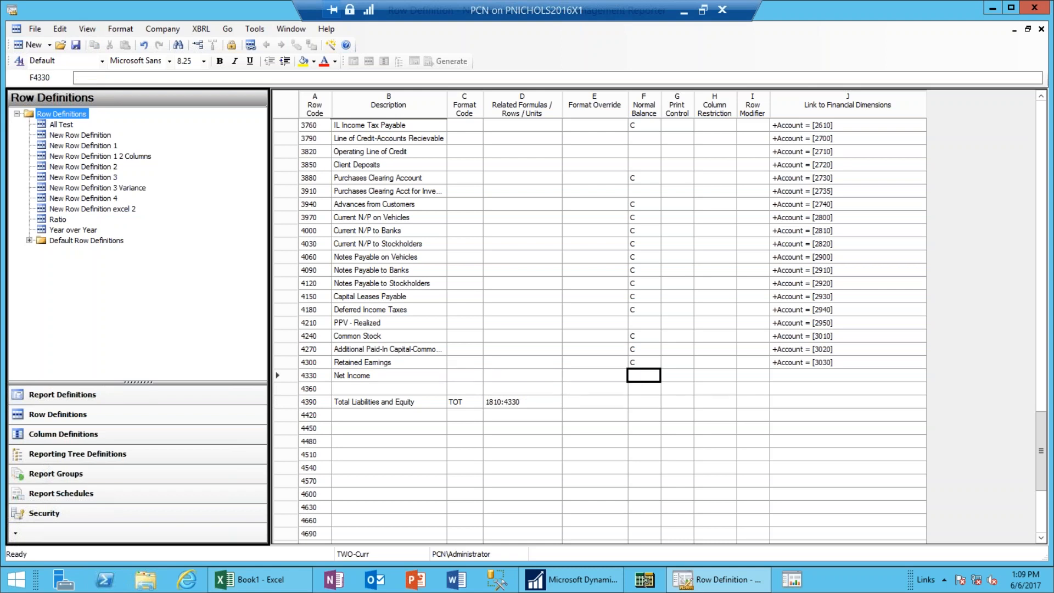
type("C")
key("Tab")
key("Tab")
key("Tab")
key("Tab")
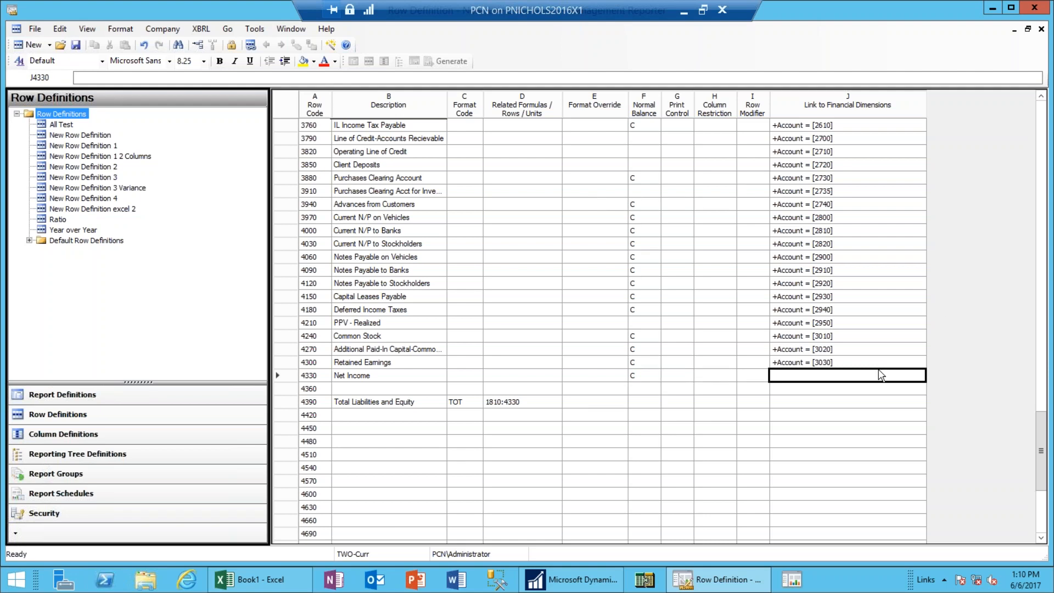
Link the Net Income row 4330 to the account range 4000 through 9999.
double_click(806, 384)
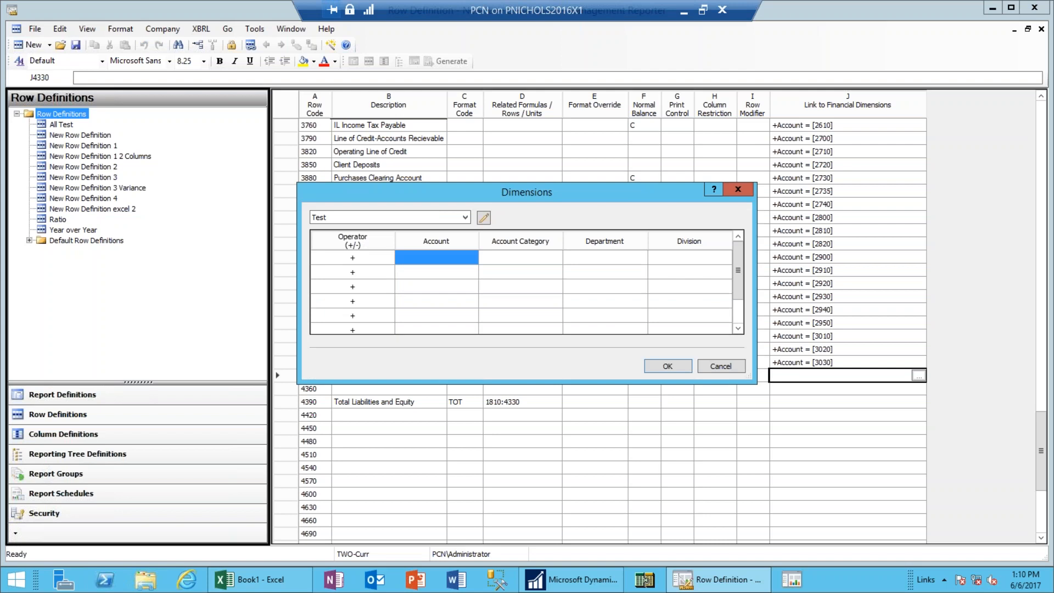
double_click(473, 251)
left_click(443, 218)
type("4000")
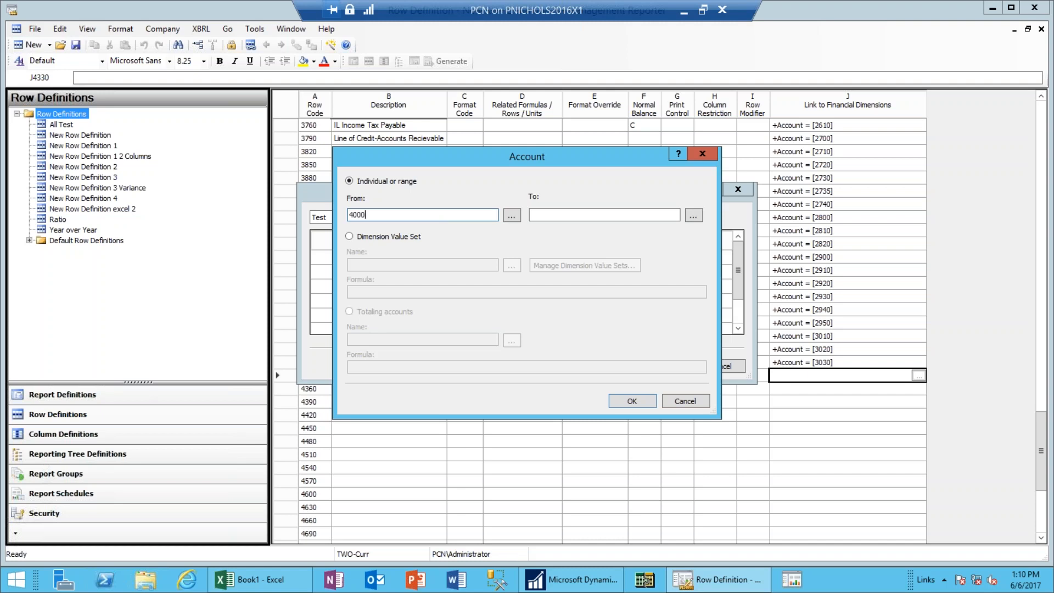
key("Tab")
key("Tab")
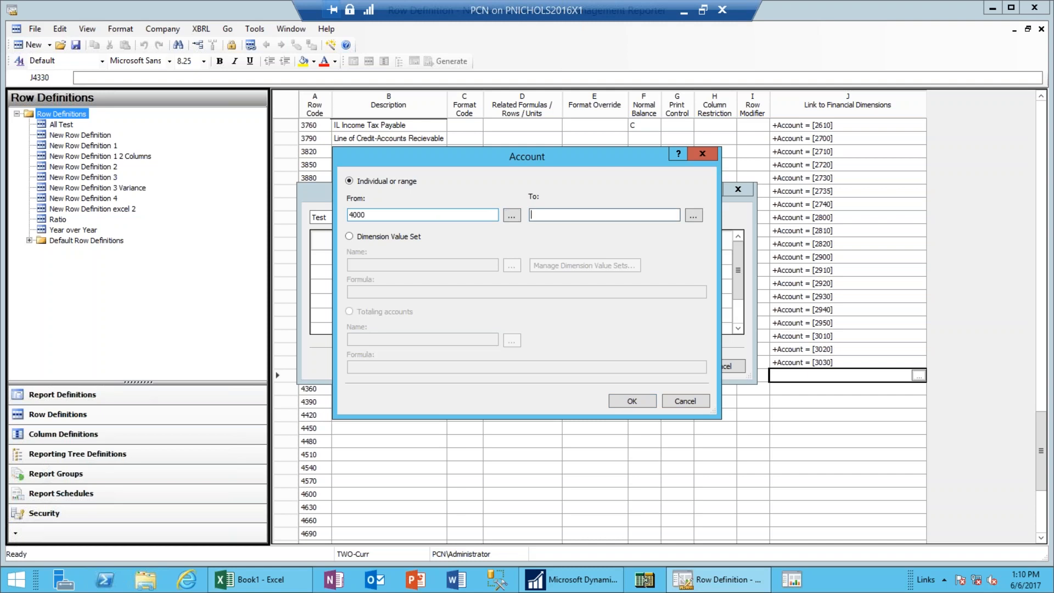
type("9999")
left_click(629, 402)
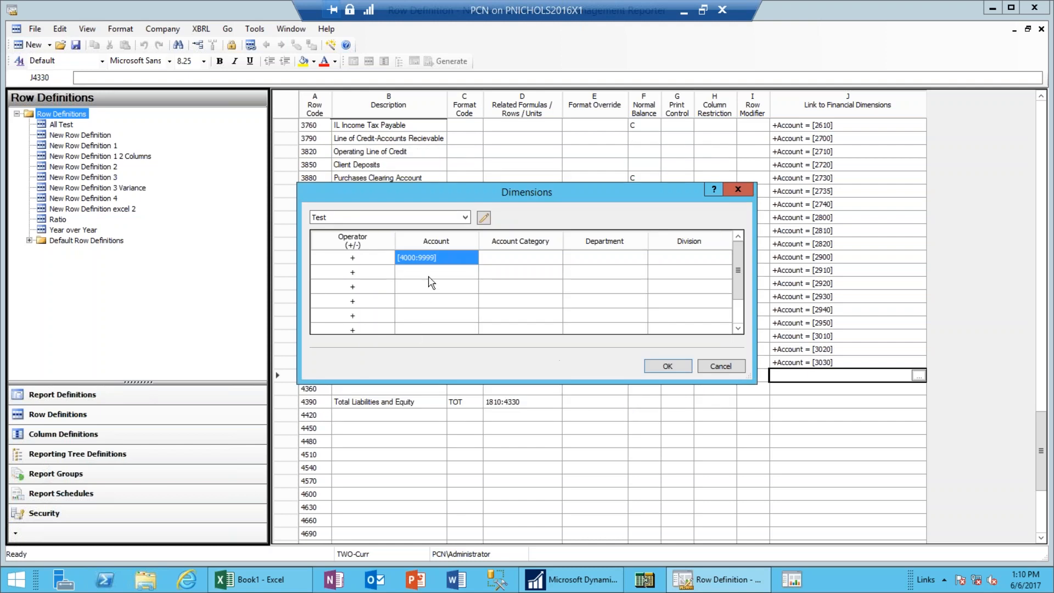
left_click(674, 370)
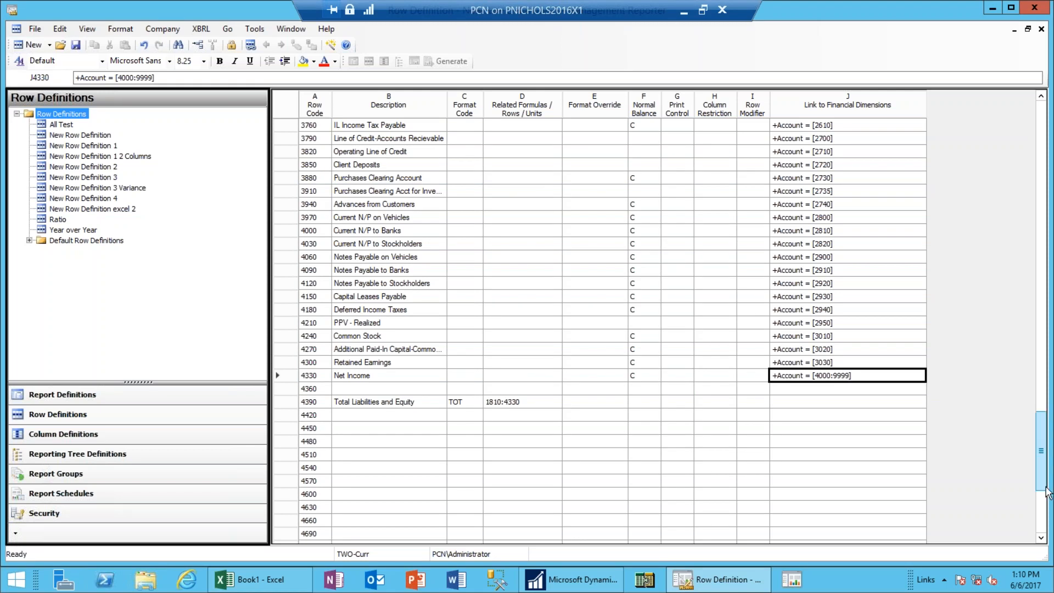
Save the edited row definition under the name 'Test BS Row'.
scroll(1047, 491, "up", 1)
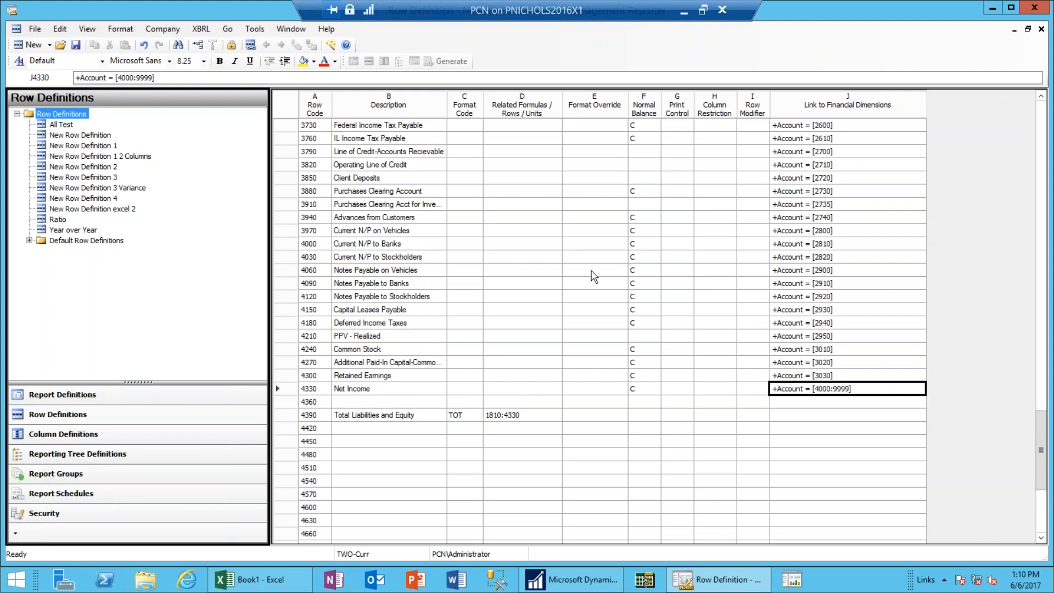
left_click(77, 46)
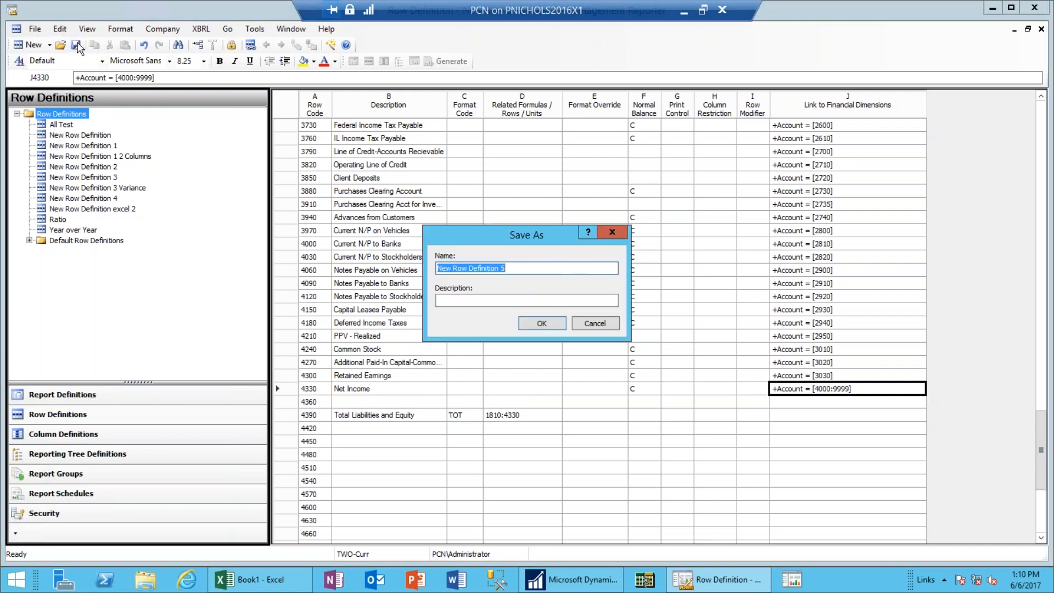
type("Test")
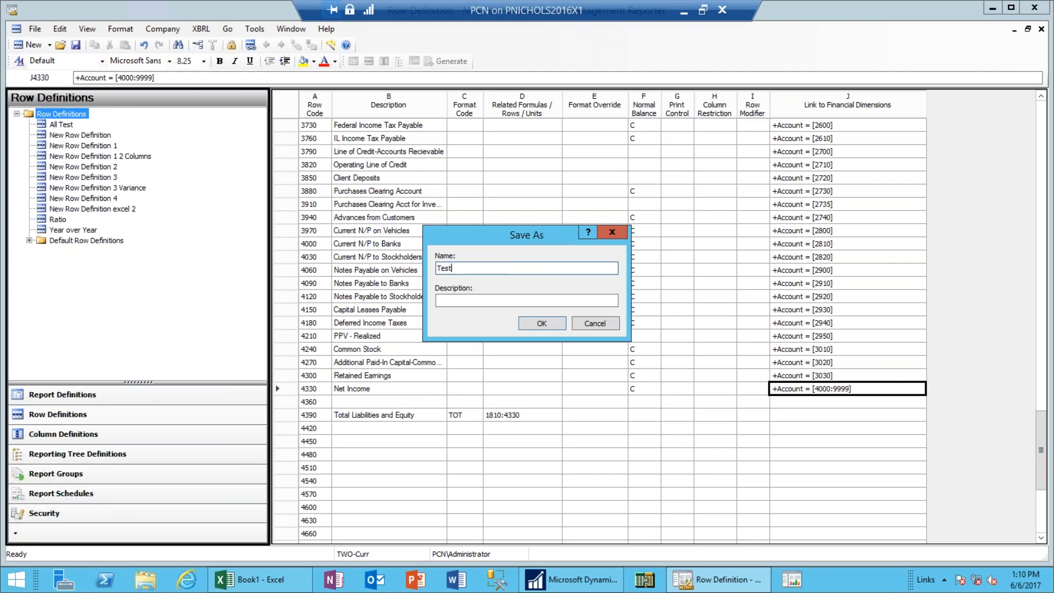
type(" BS Row")
left_click(560, 324)
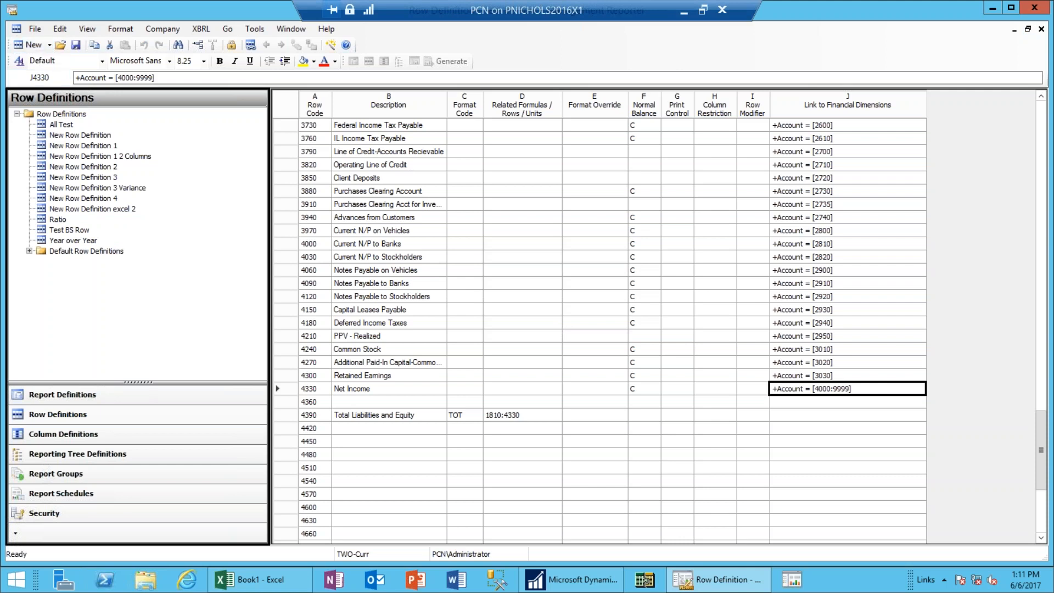
Create a new column definition and select column A's Column Type cell.
left_click(49, 46)
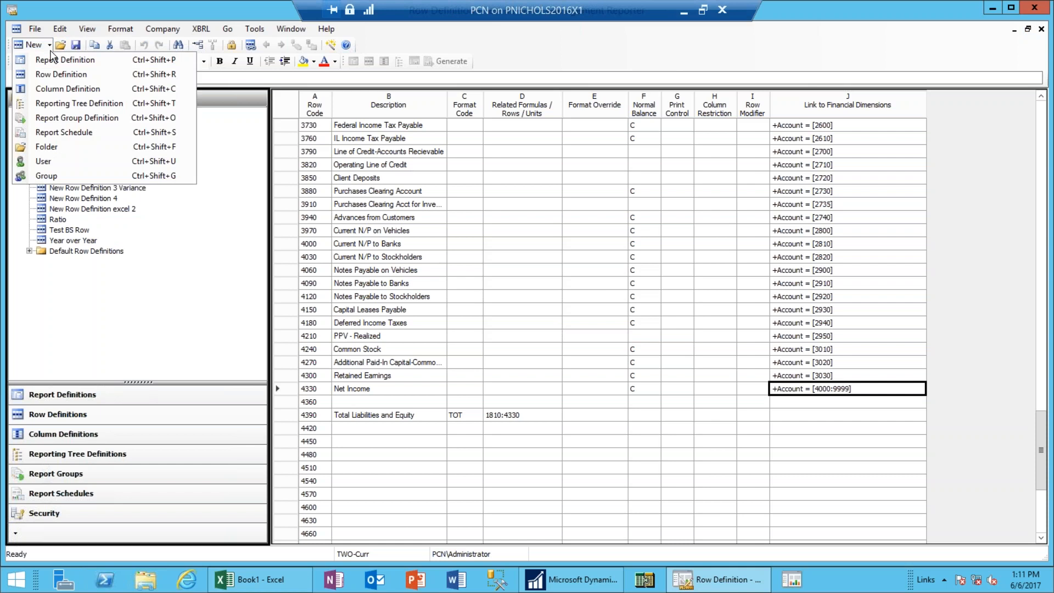
left_click(73, 89)
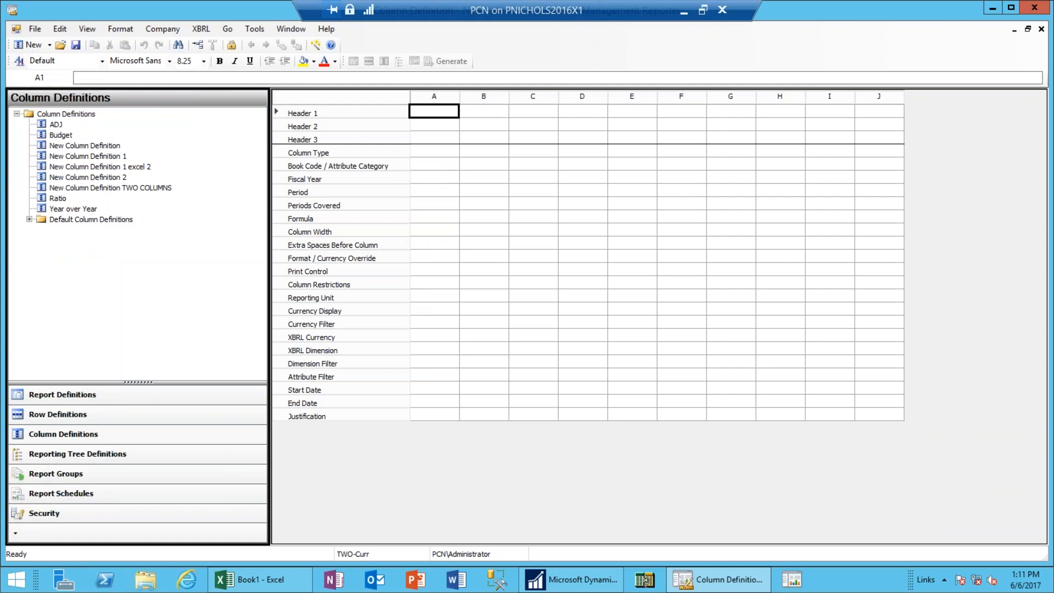
left_click(56, 125)
left_click(445, 152)
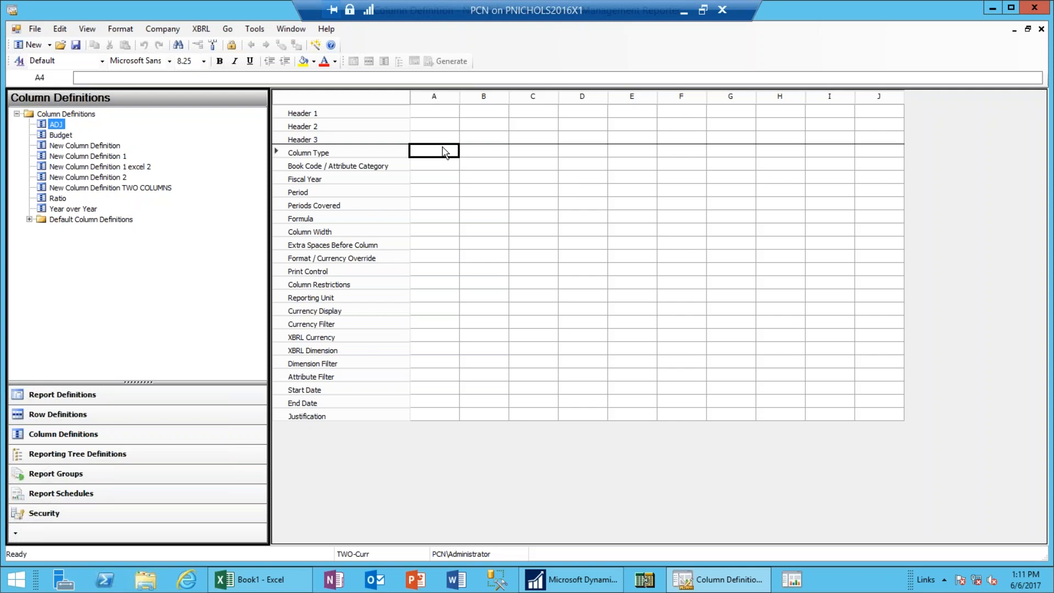
Set column A's Column Type to DESC for row descriptions.
left_click(445, 152)
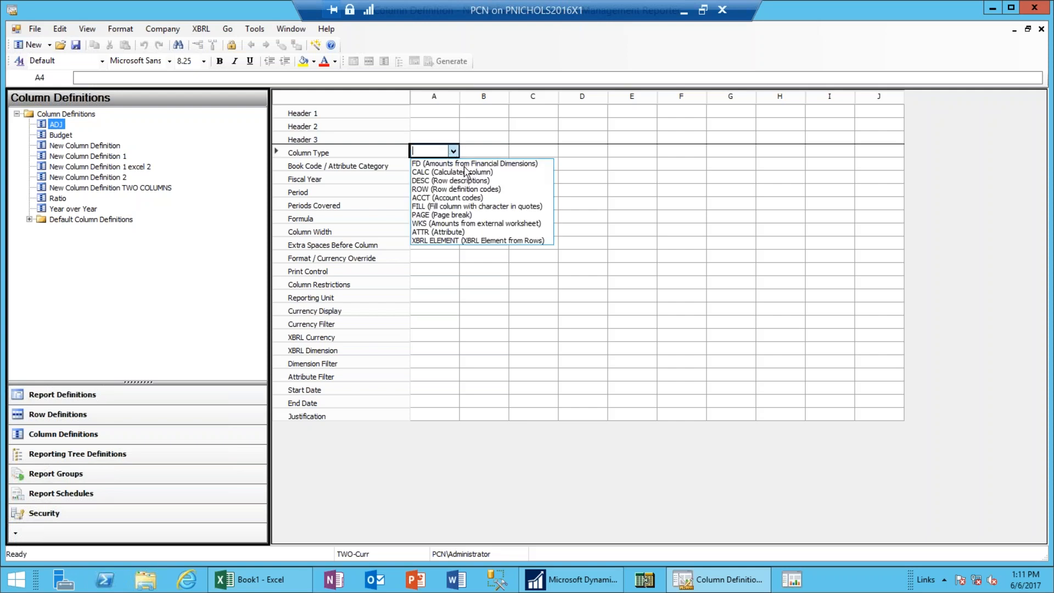
left_click(430, 181)
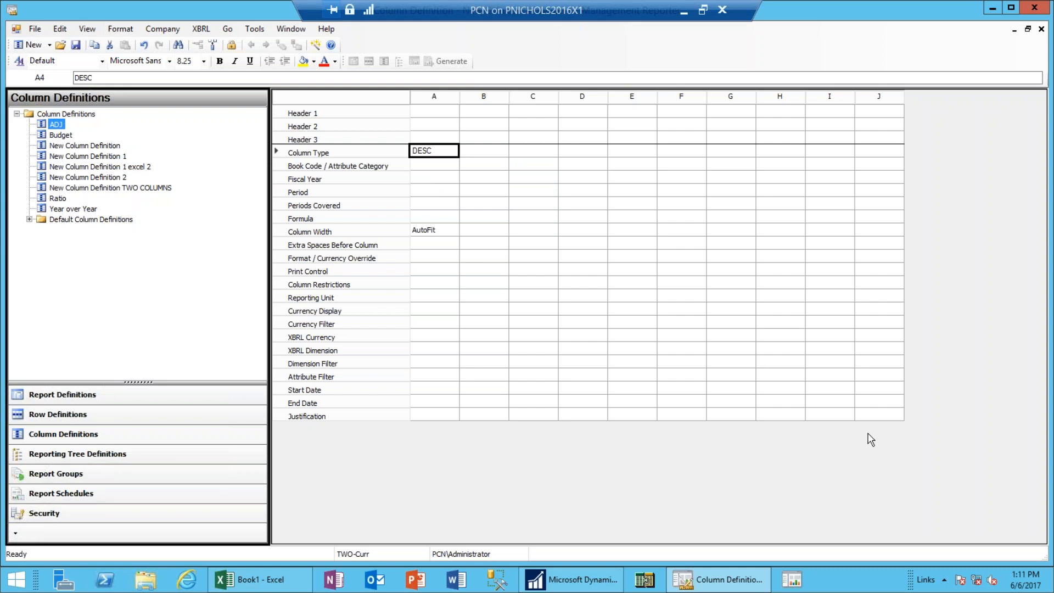
key("Tab")
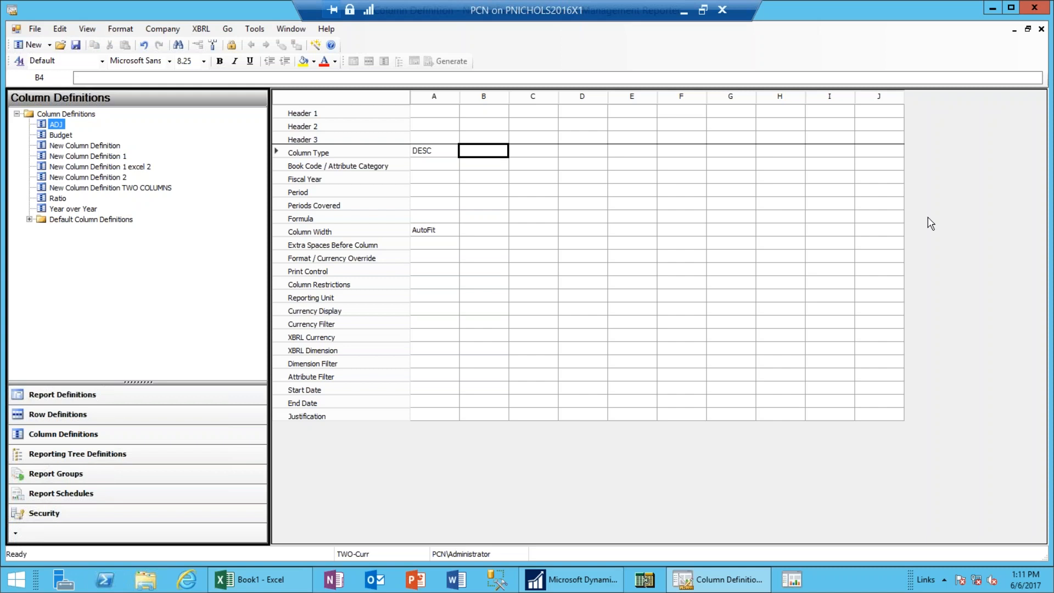
Make column B an FD column with book code Actual and periods covered YTD.
left_click(503, 157)
left_click(502, 150)
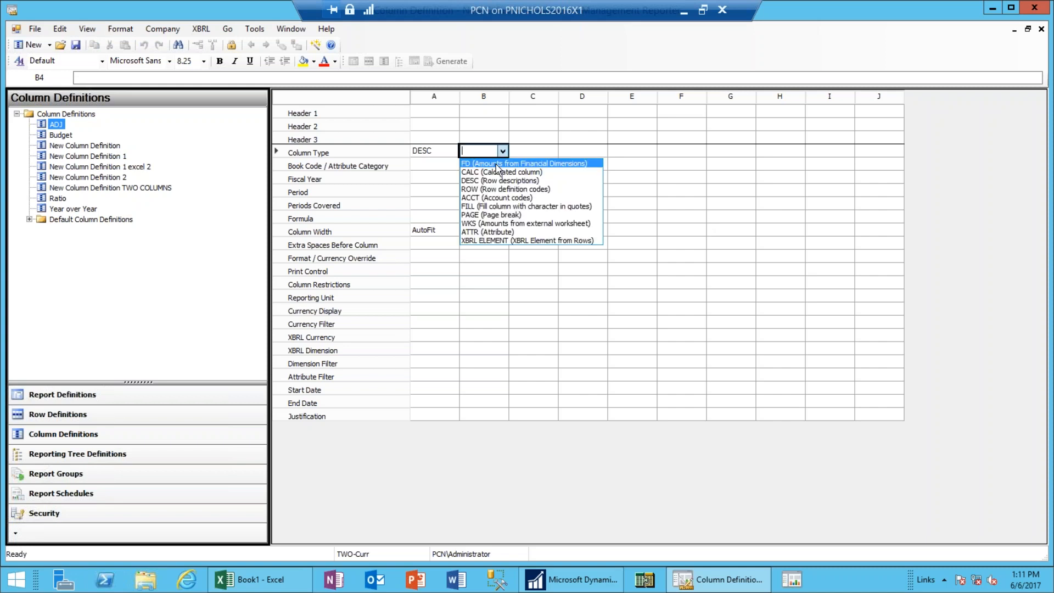
left_click(533, 164)
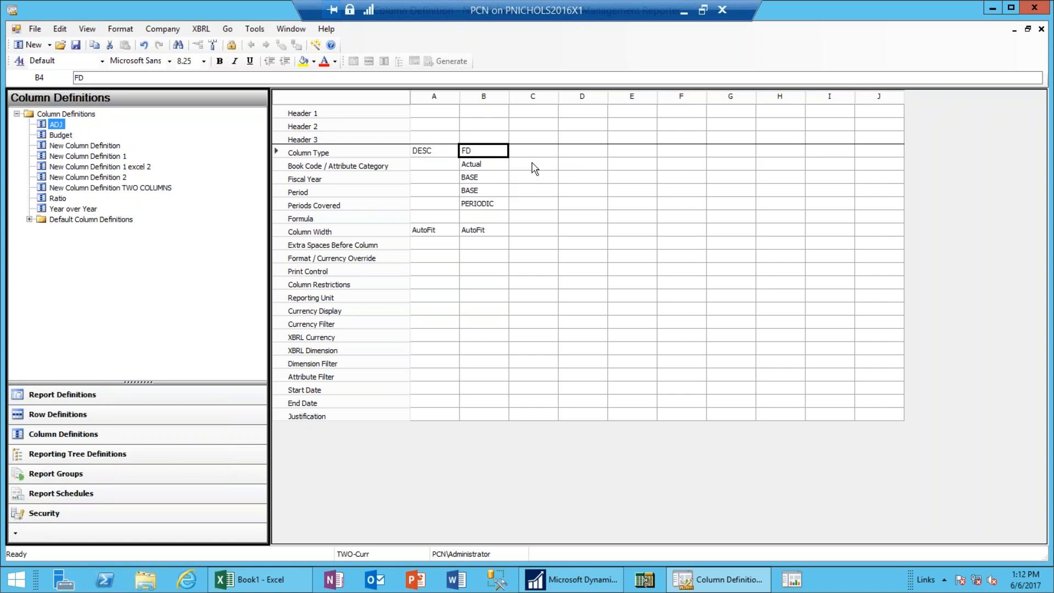
key("Down")
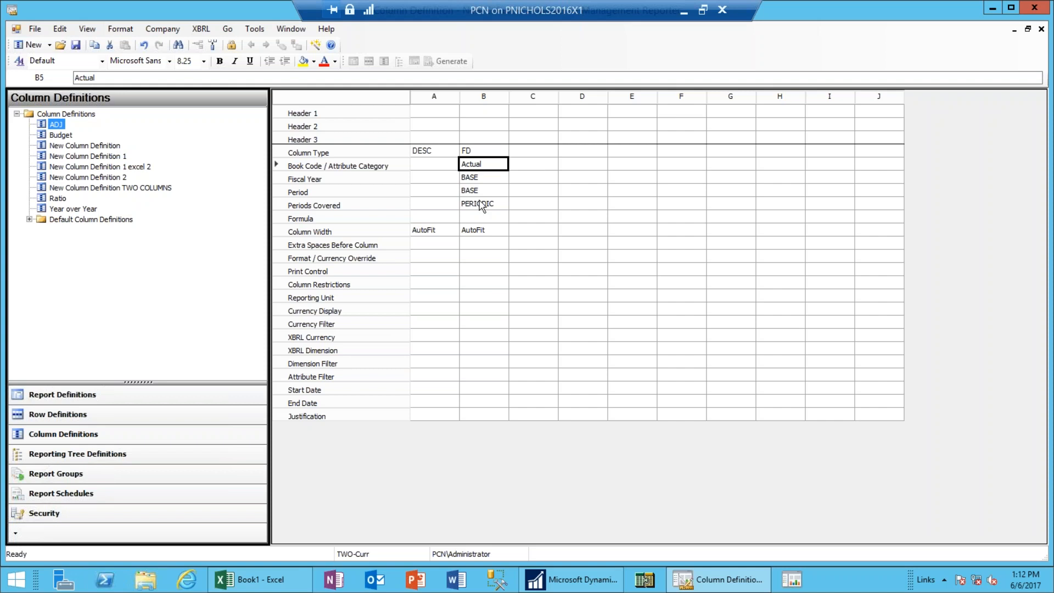
left_click(507, 169)
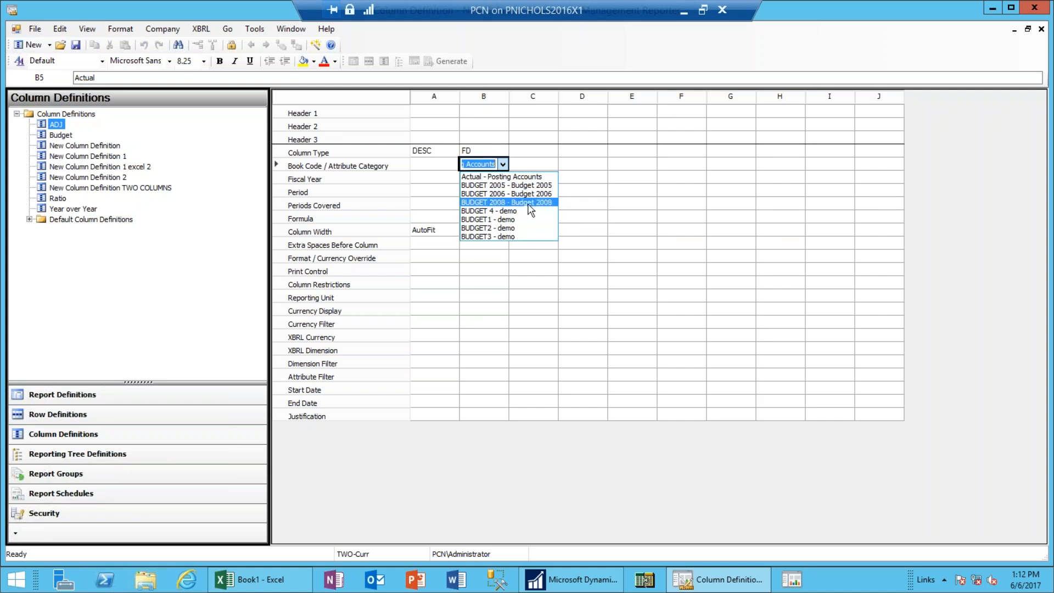
left_click(528, 178)
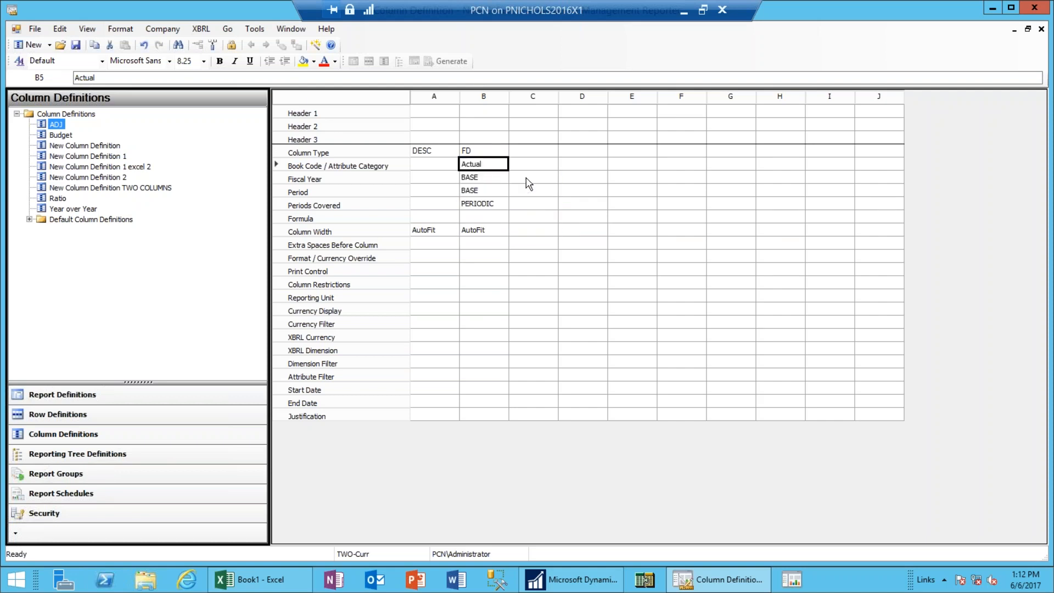
left_click(497, 205)
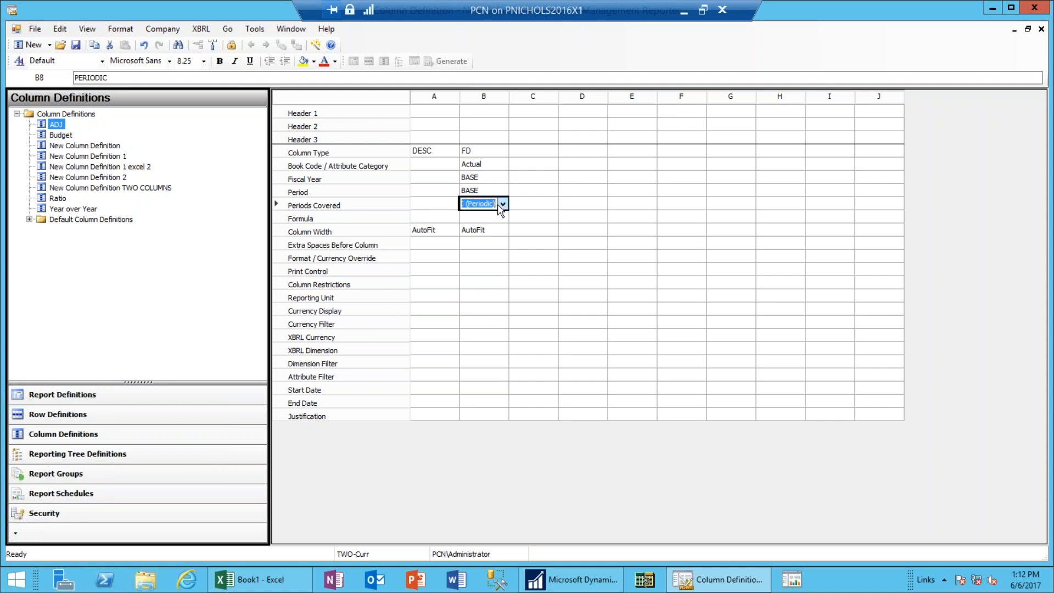
left_click(501, 205)
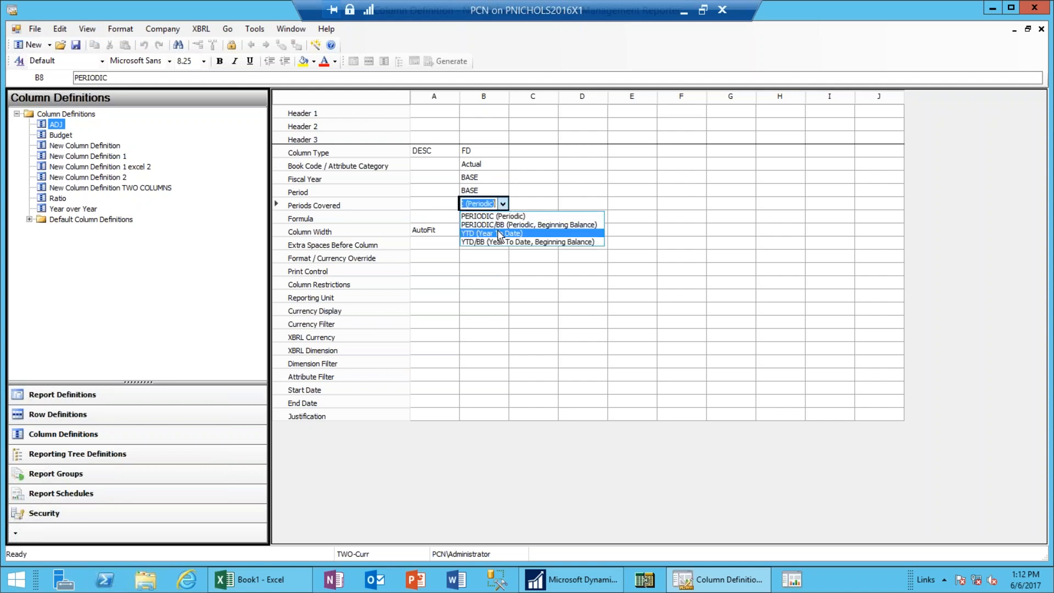
left_click(497, 233)
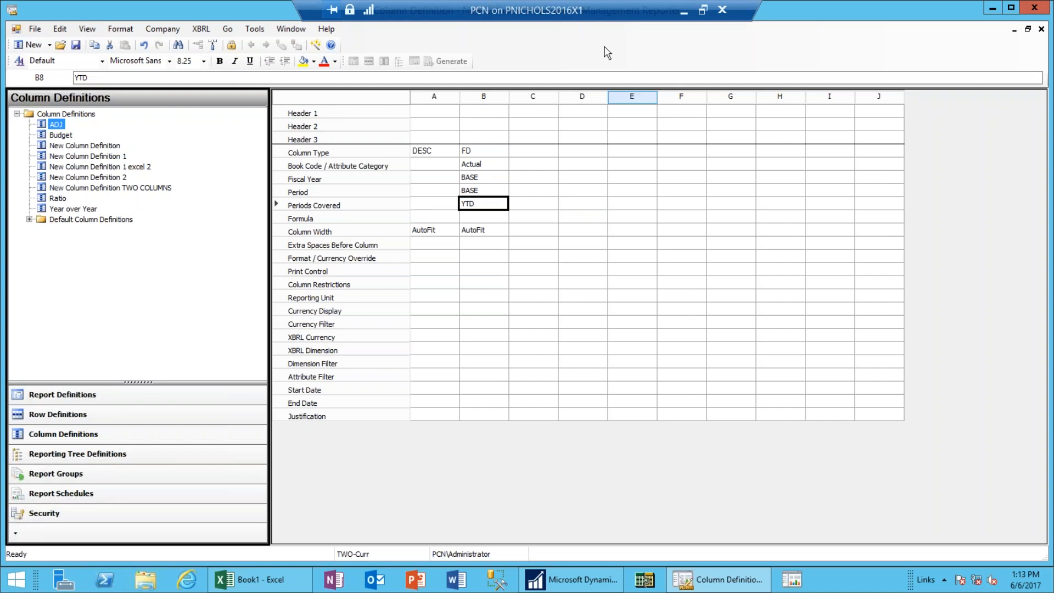
Enter Header 2 labels 'Description' for column A and 'Data' for column B.
left_click(429, 126)
type("D")
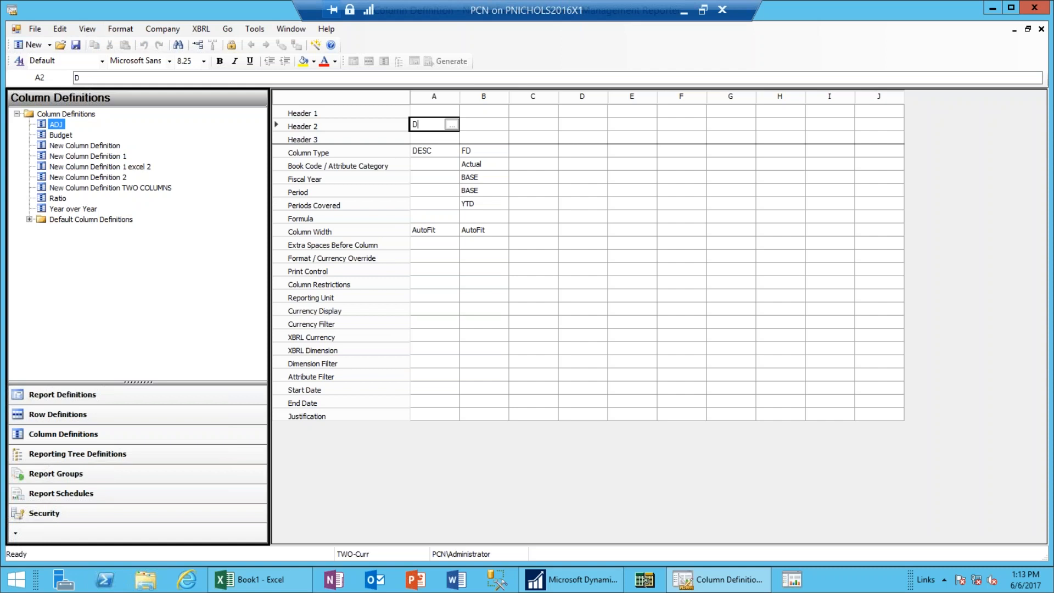
type("escription")
left_click(487, 126)
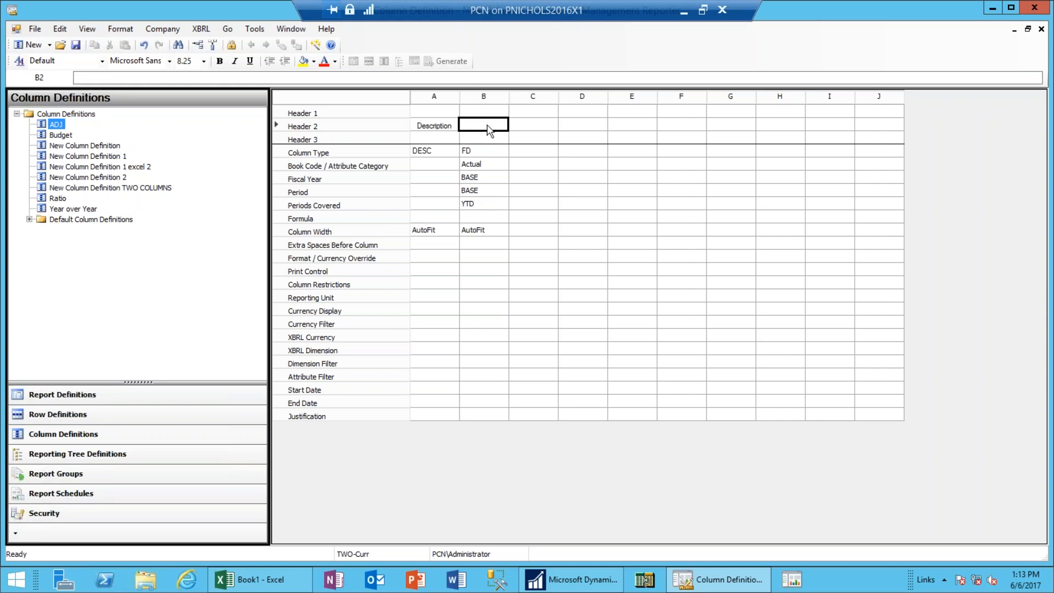
type("Data")
left_click(534, 129)
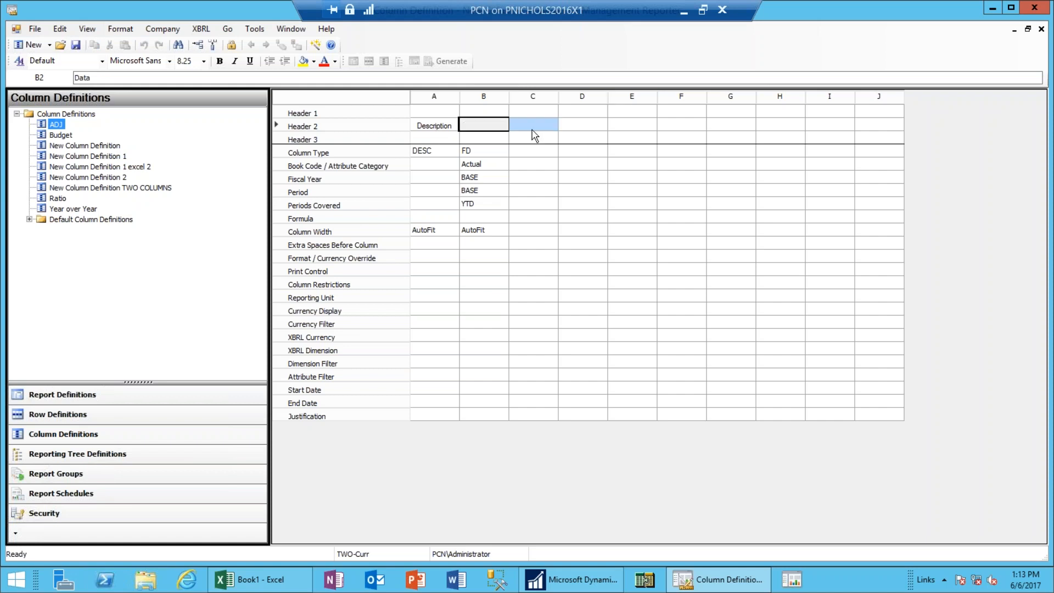
Save the column definition as 'Test BS Column'.
left_click(77, 46)
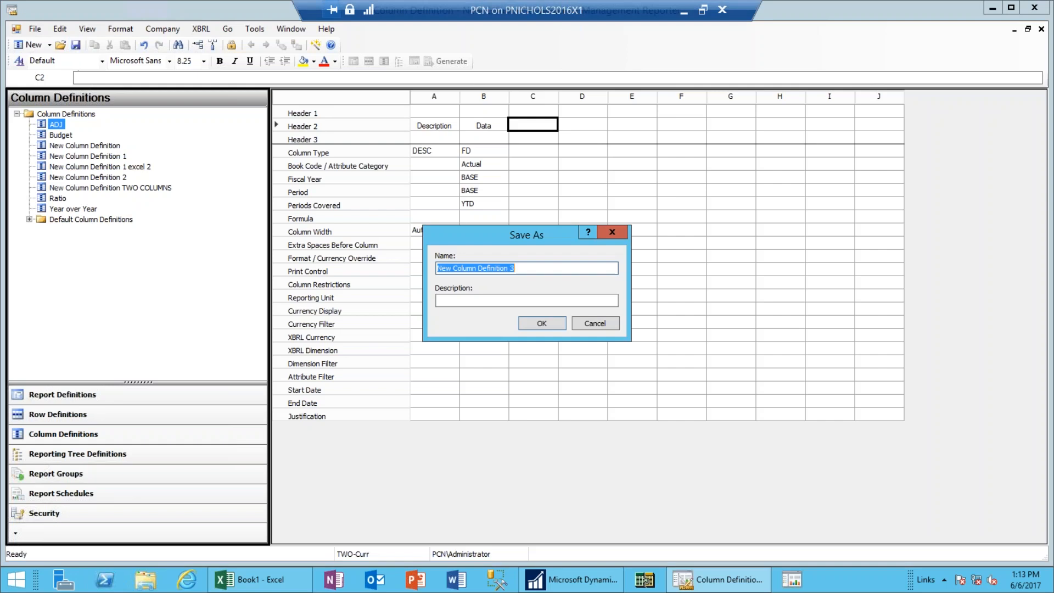
type("Test ")
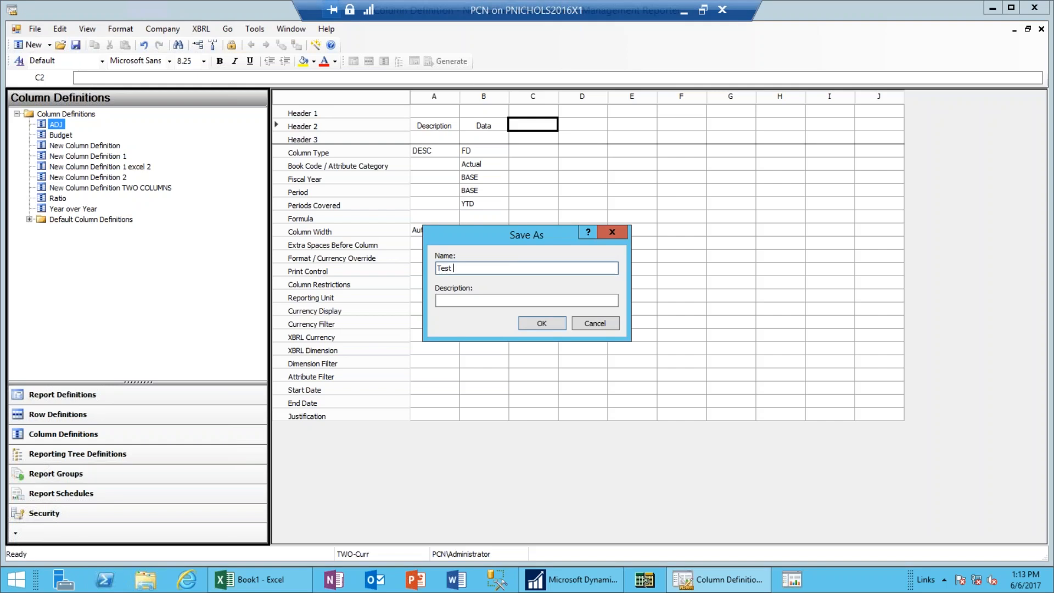
type("BS Column")
left_click(542, 324)
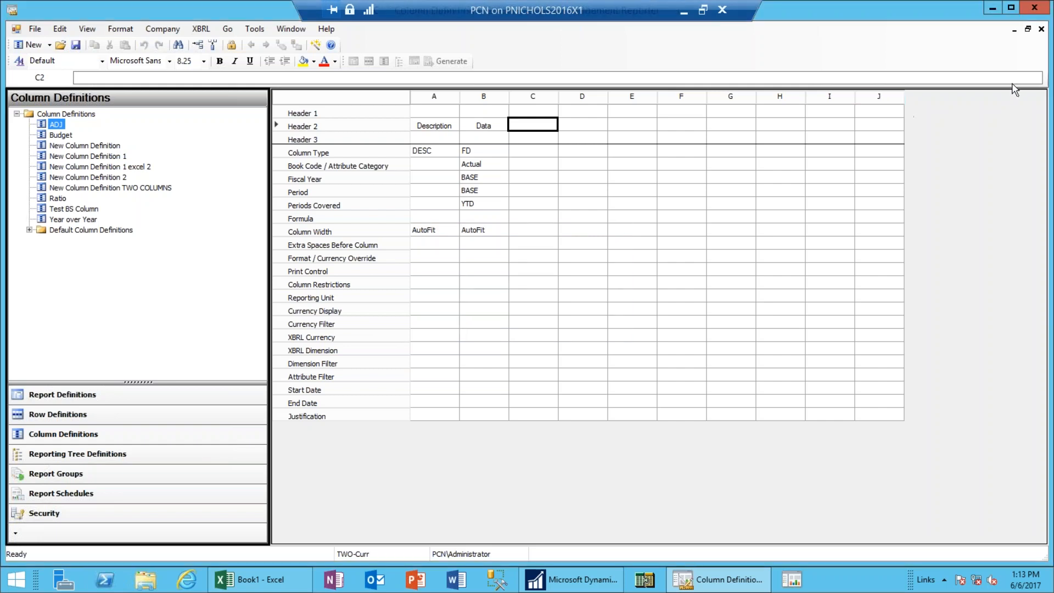
Close the Test BS Column and Test BS Row definition windows.
left_click(1027, 30)
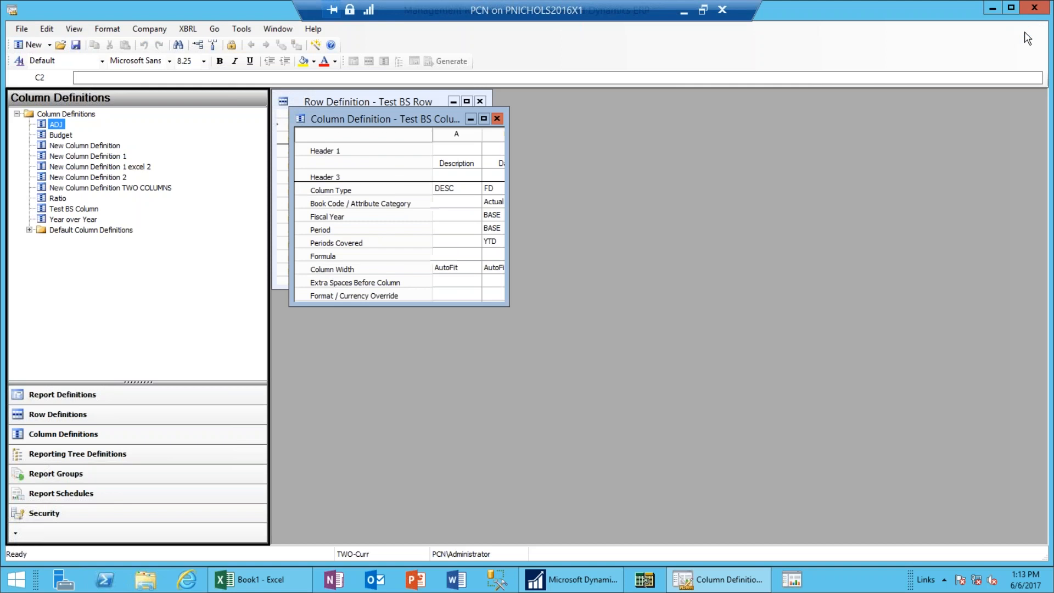
left_click(497, 119)
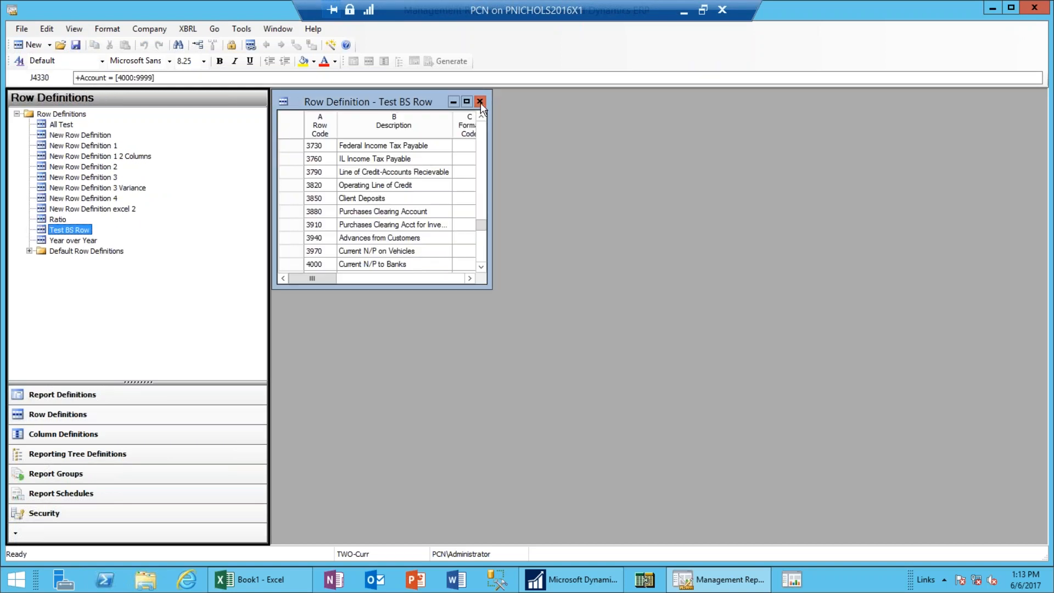
left_click(480, 102)
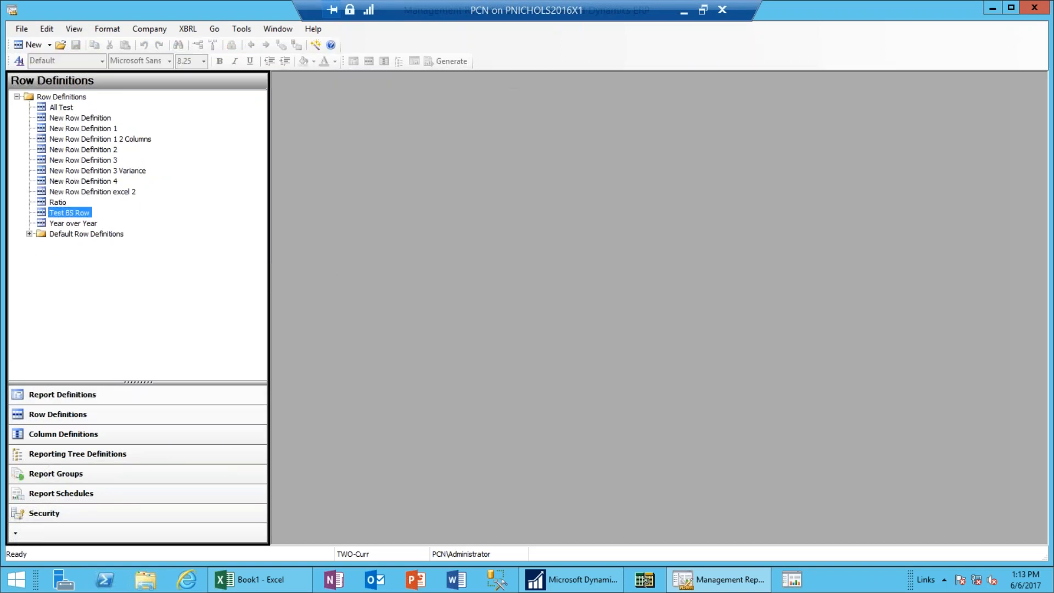
Create a new report definition from the Report Definitions list.
left_click(79, 401)
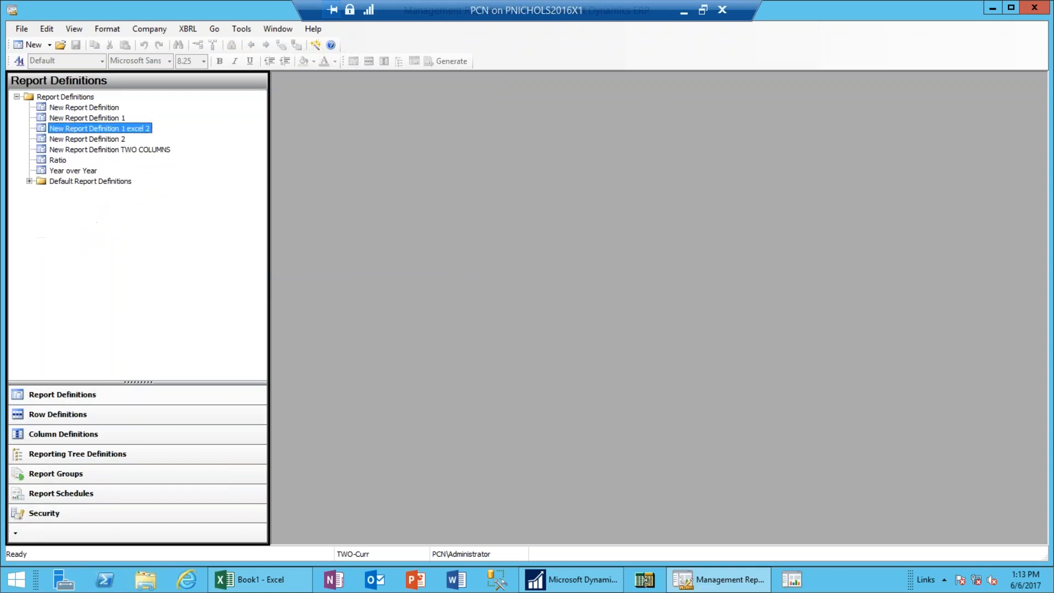
left_click(50, 45)
left_click(50, 45)
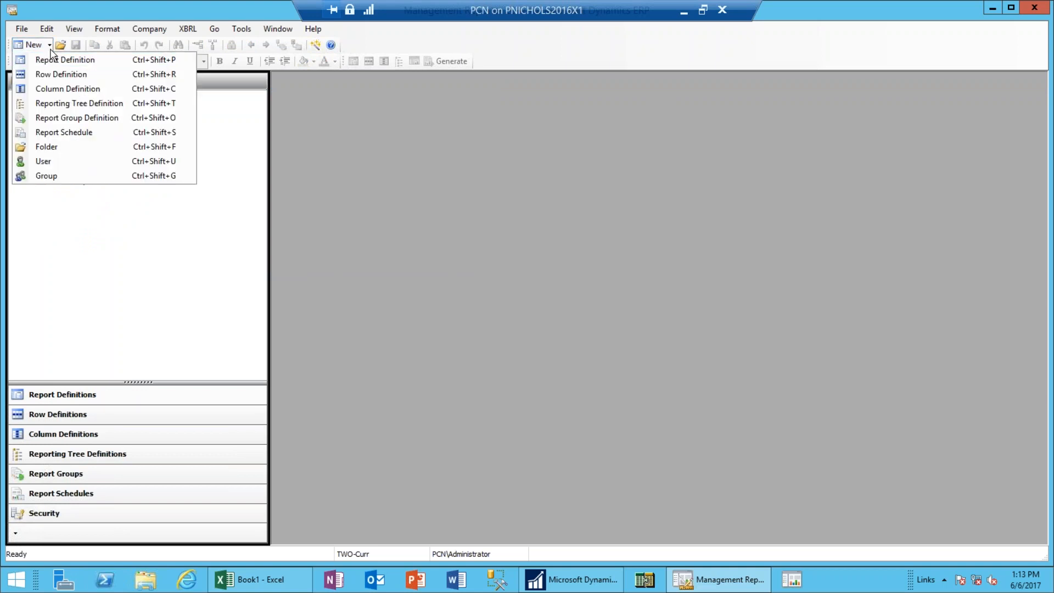
left_click(55, 60)
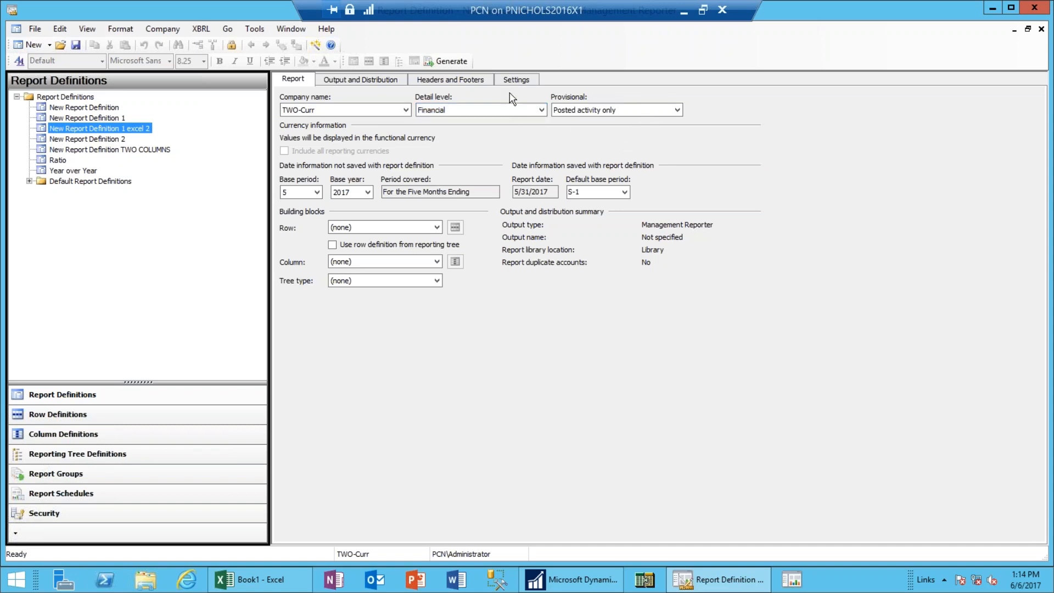
Keep detail level Financial and provisional activity set to posted only.
left_click(542, 111)
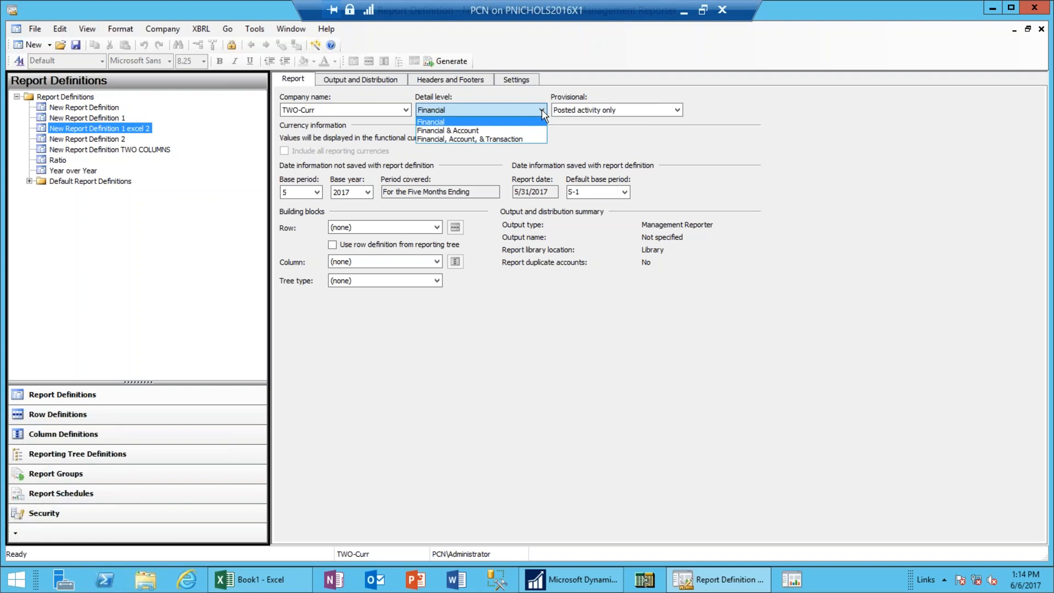
left_click(542, 110)
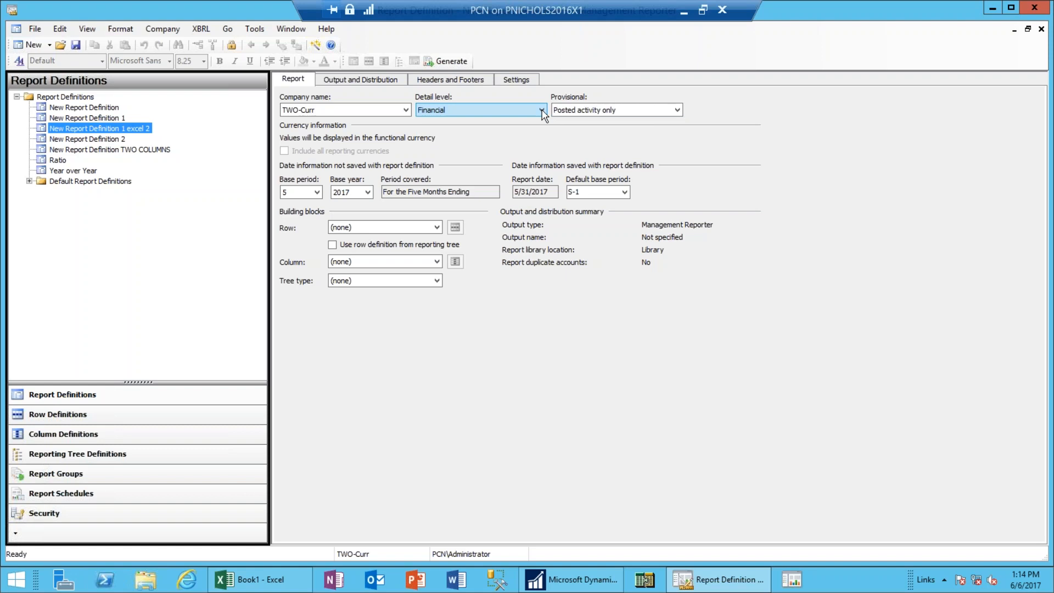
left_click(585, 110)
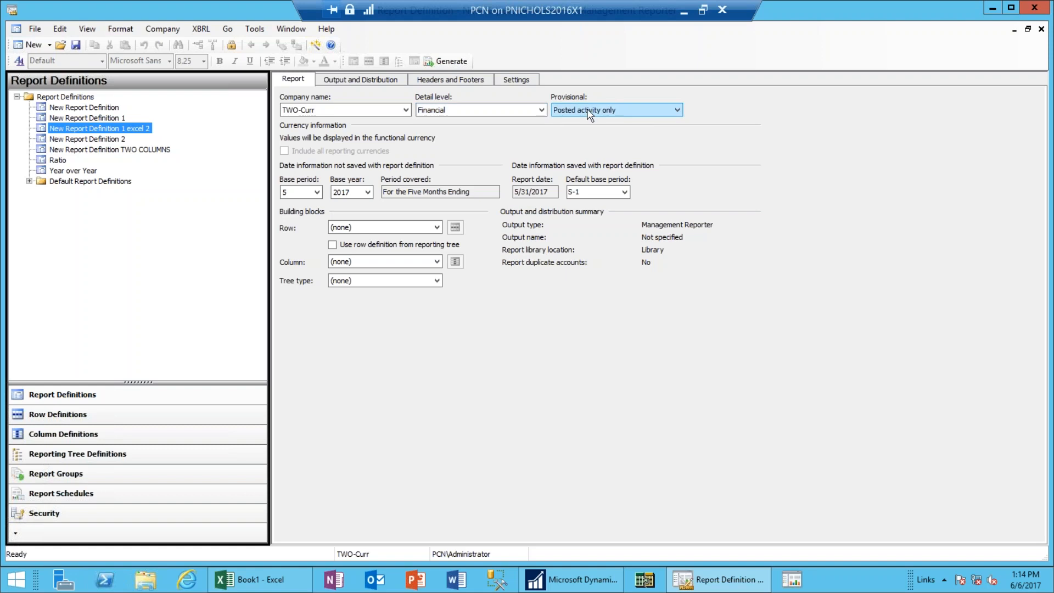
left_click(676, 112)
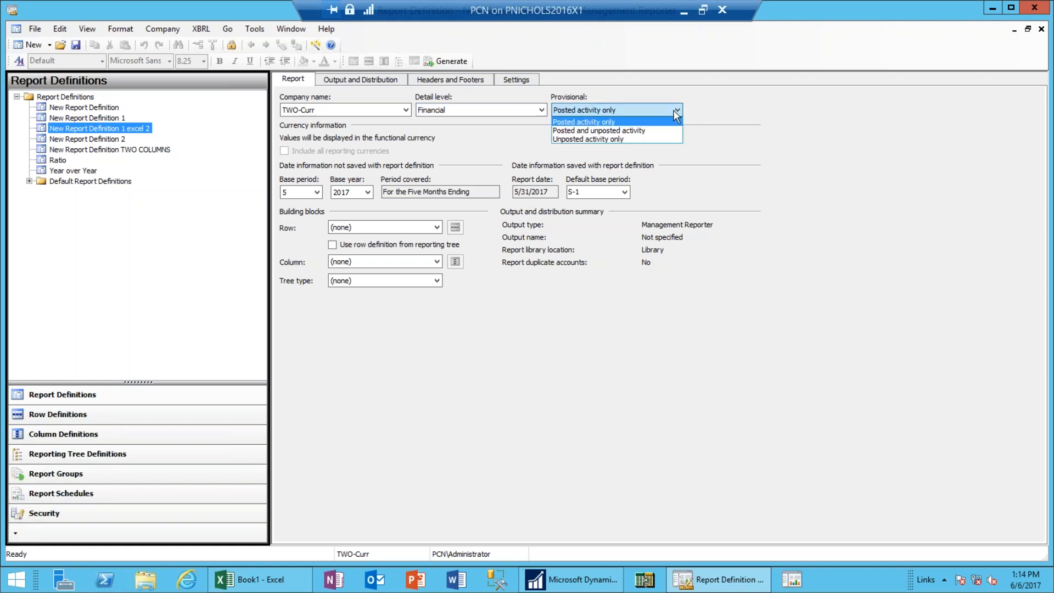
left_click(677, 113)
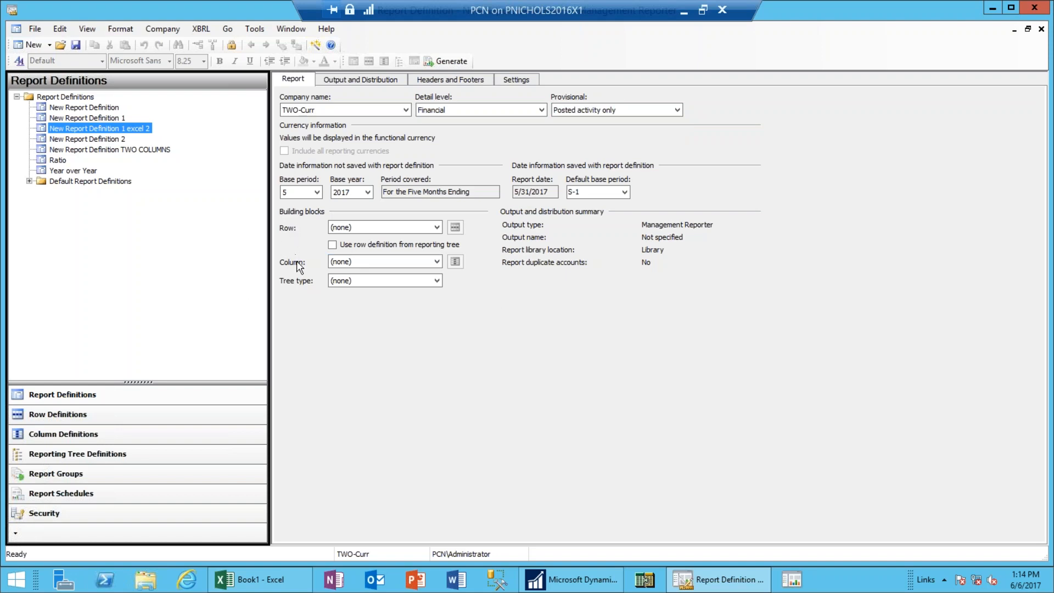
Choose Test BS Row as the row definition and Test BS Column as the column definition.
left_click(437, 228)
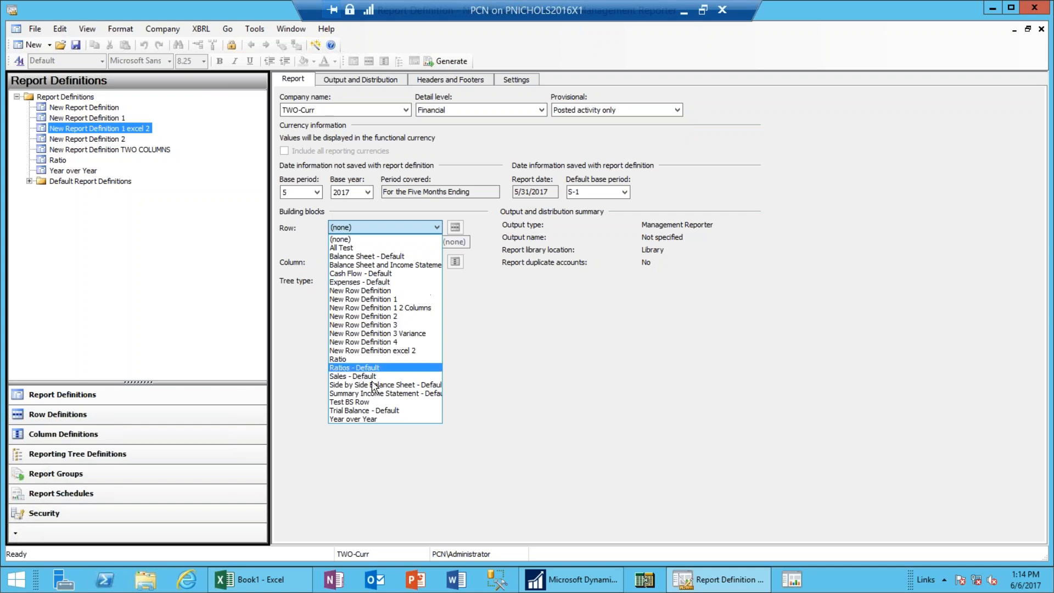
left_click(351, 402)
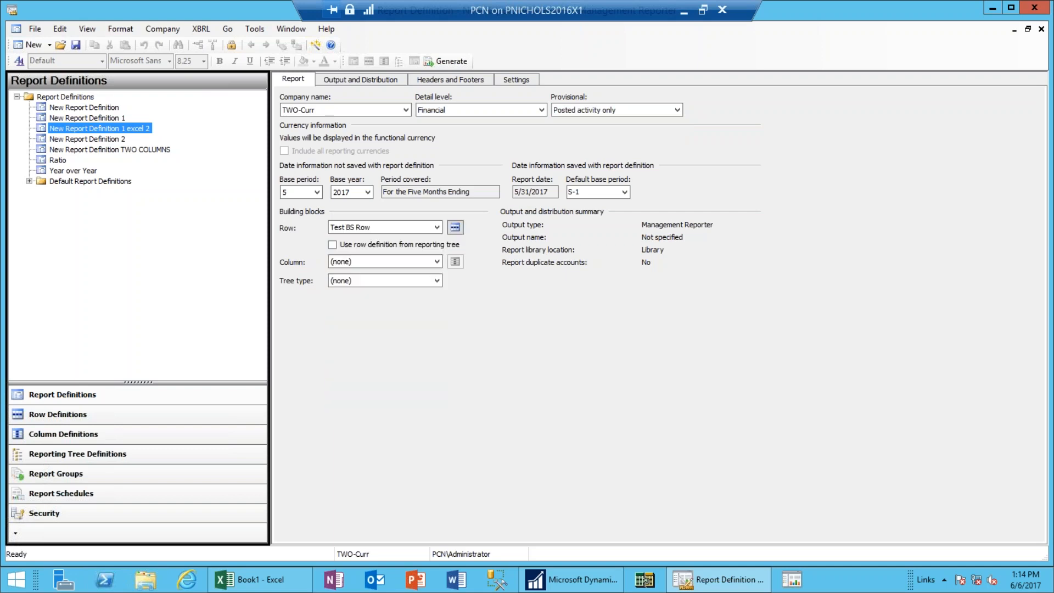
left_click(437, 262)
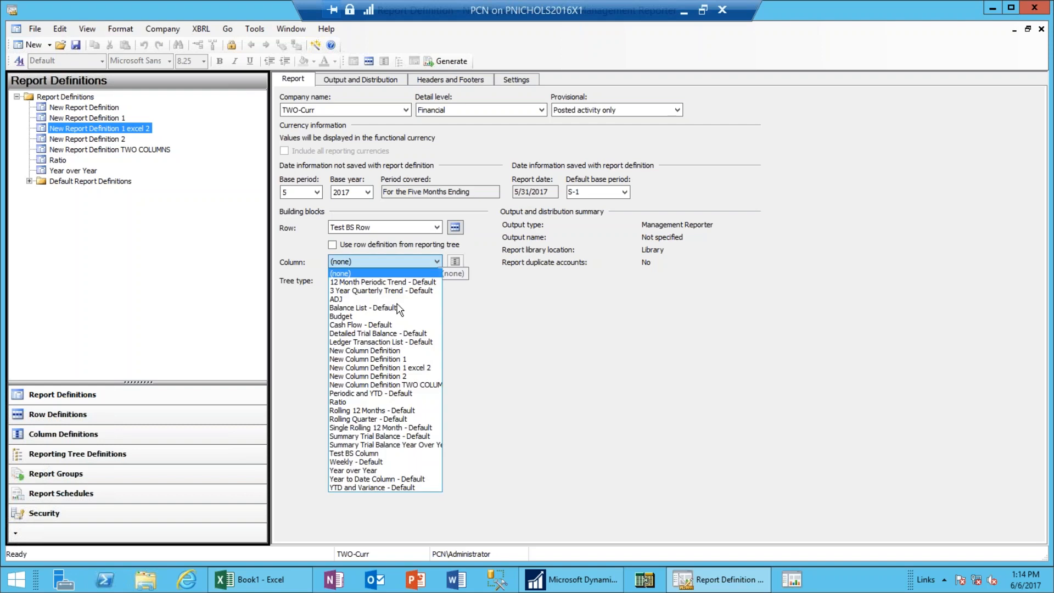
left_click(363, 453)
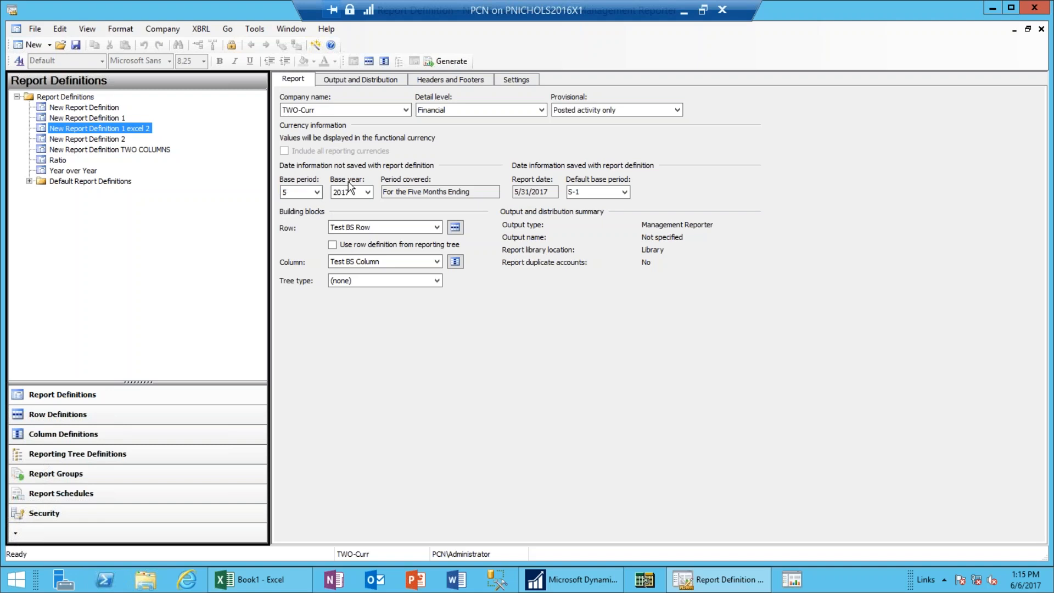
Review the Test BS Column definition, then return to a maximized report definition.
left_click(455, 262)
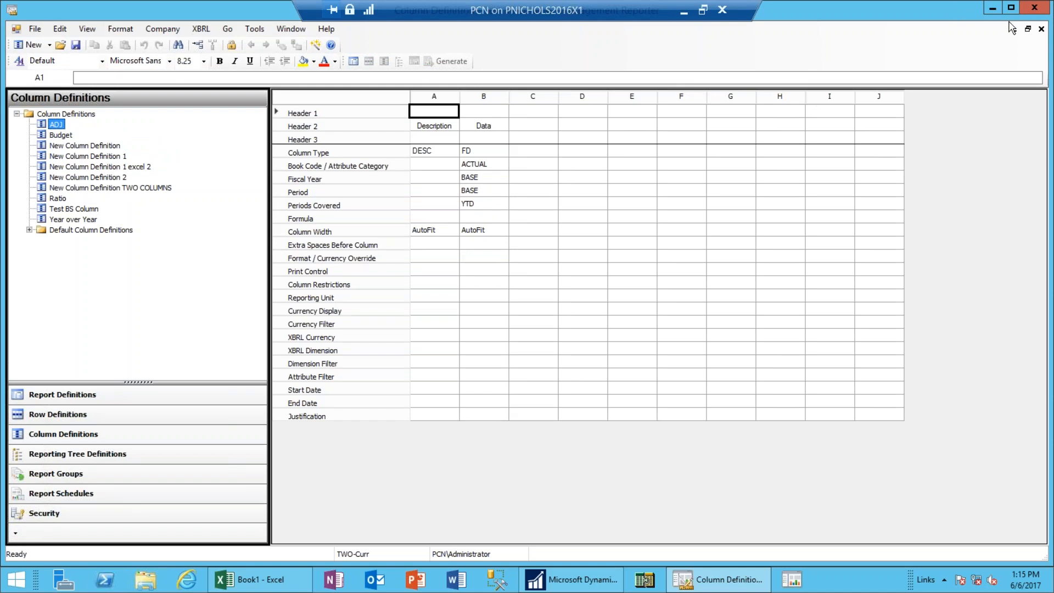
left_click(1028, 30)
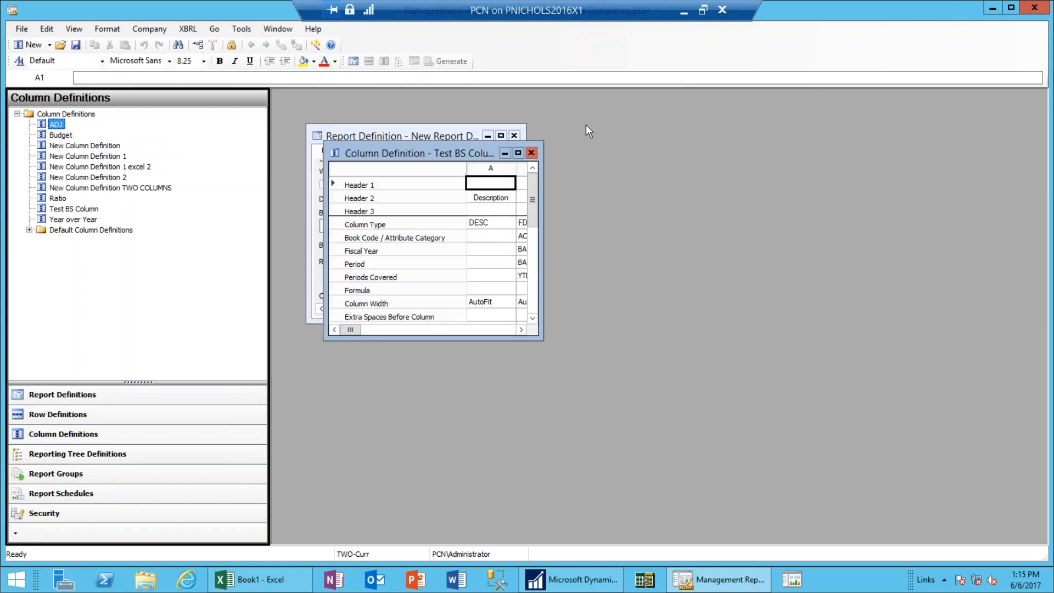
left_click(532, 153)
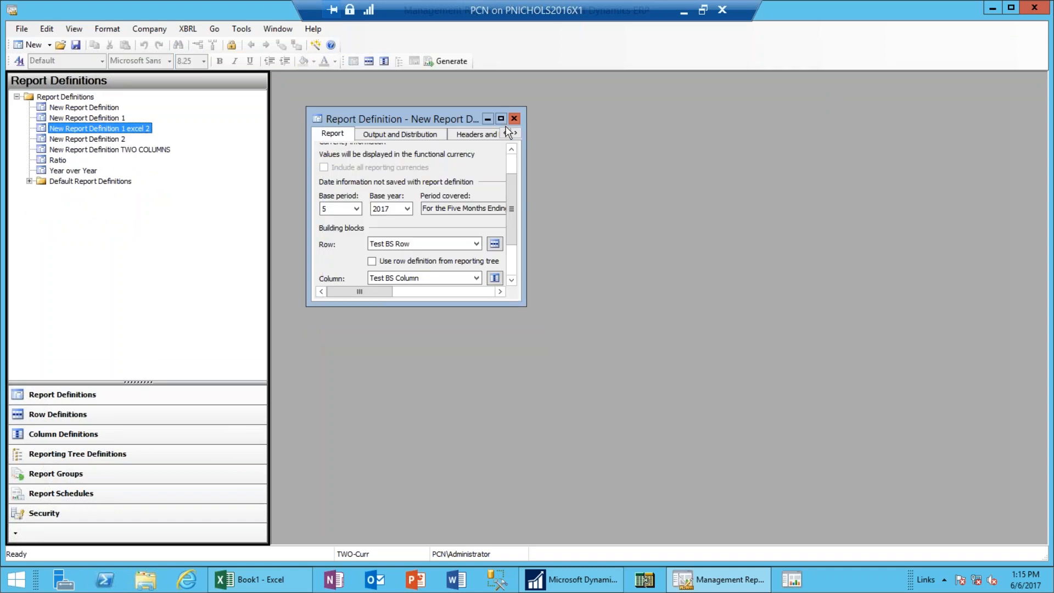
left_click(500, 119)
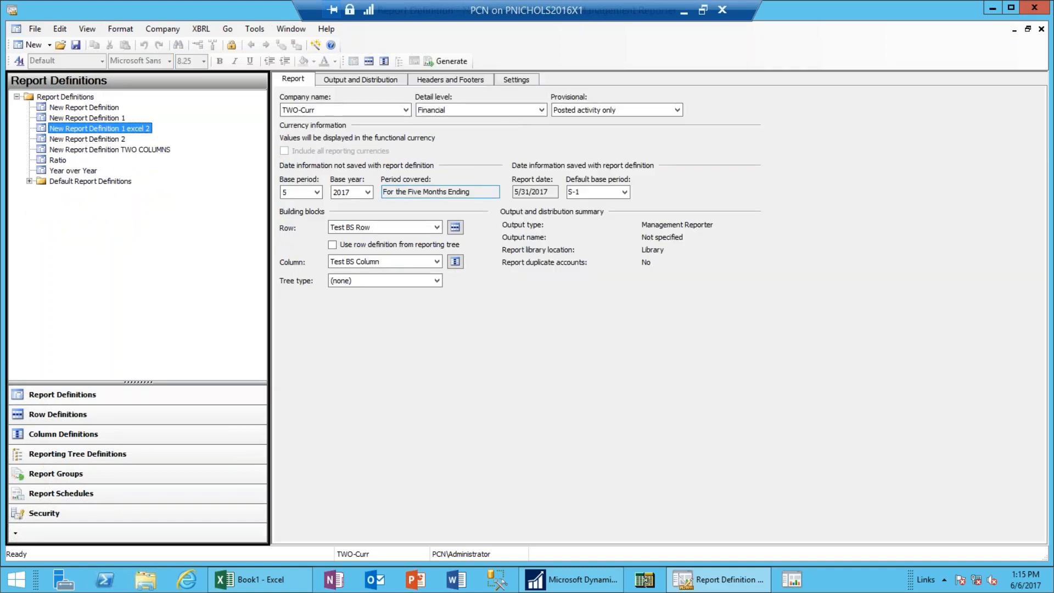
Set the base period to 1 and generate the report.
left_click(316, 193)
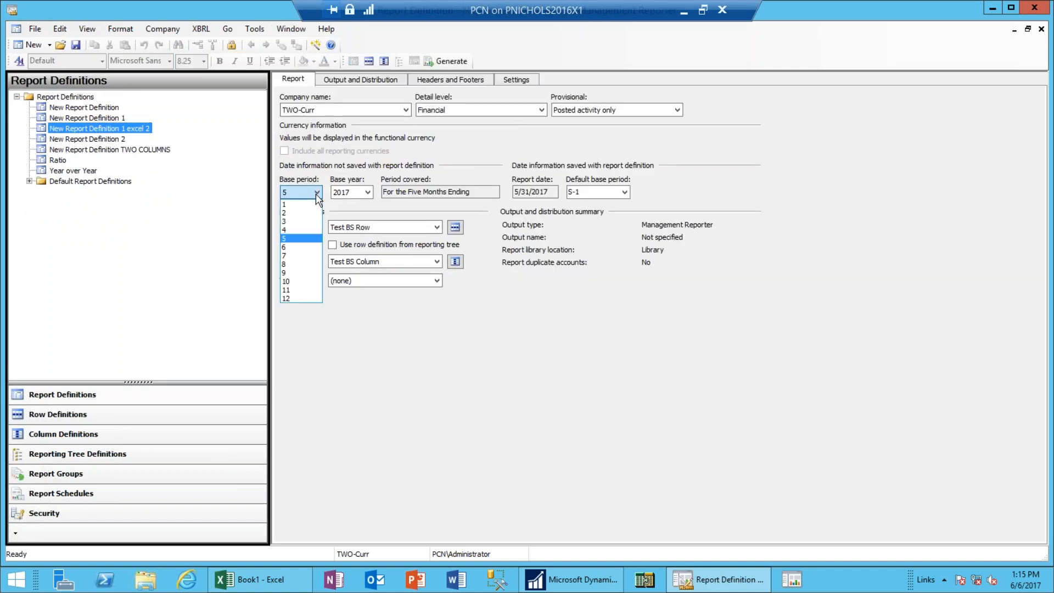
left_click(302, 205)
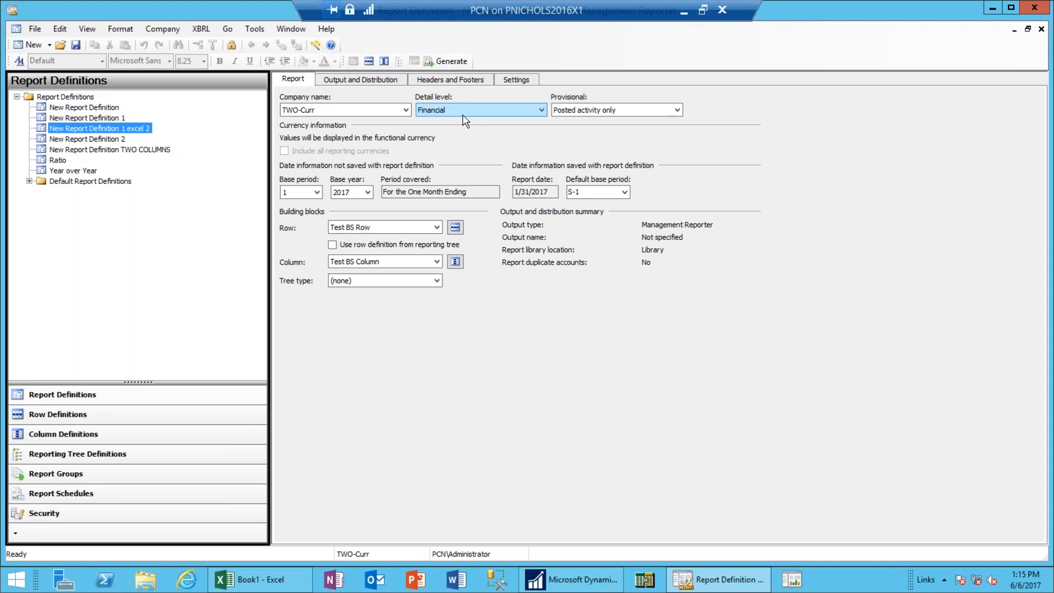
left_click(460, 62)
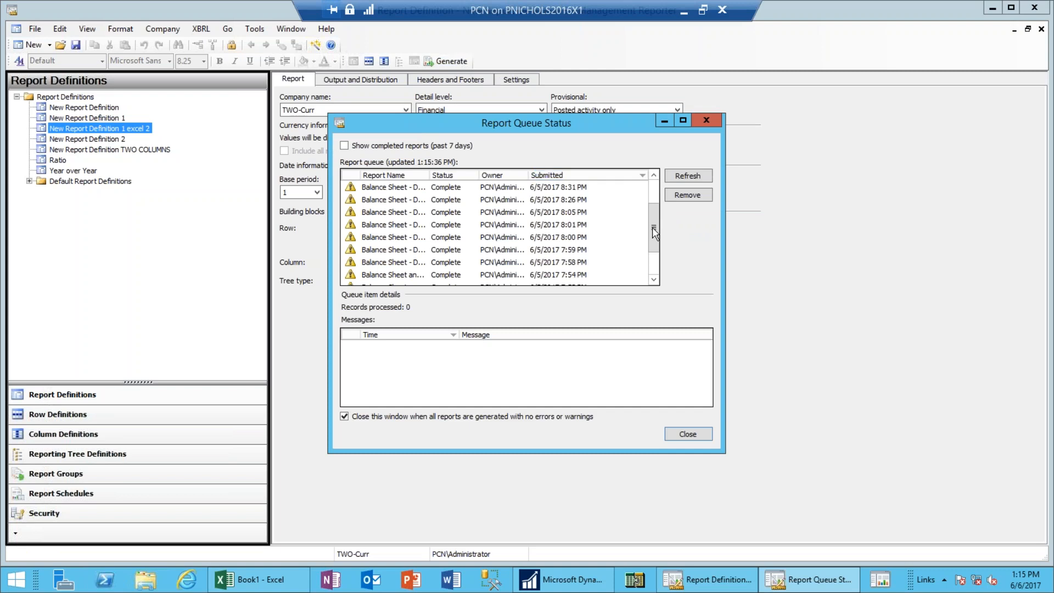
Wait for New Report Definition 3 to open in the viewer: Fabrikam, Inc., month ending January 31, 2017.
left_click_drag(653, 225, 653, 186)
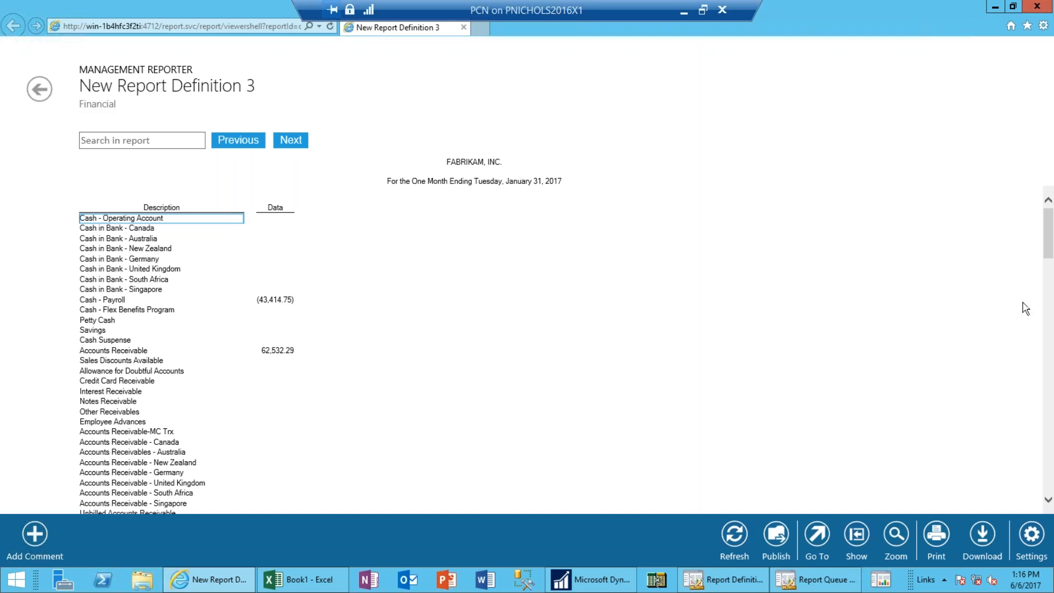
left_click_drag(1045, 255, 1049, 338)
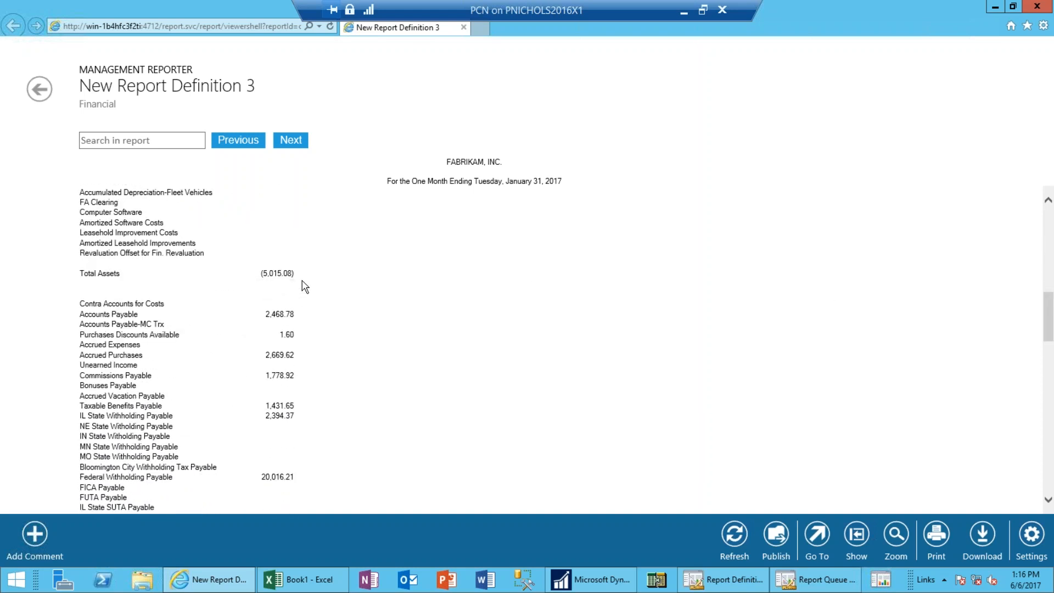
left_click_drag(1050, 308, 1049, 426)
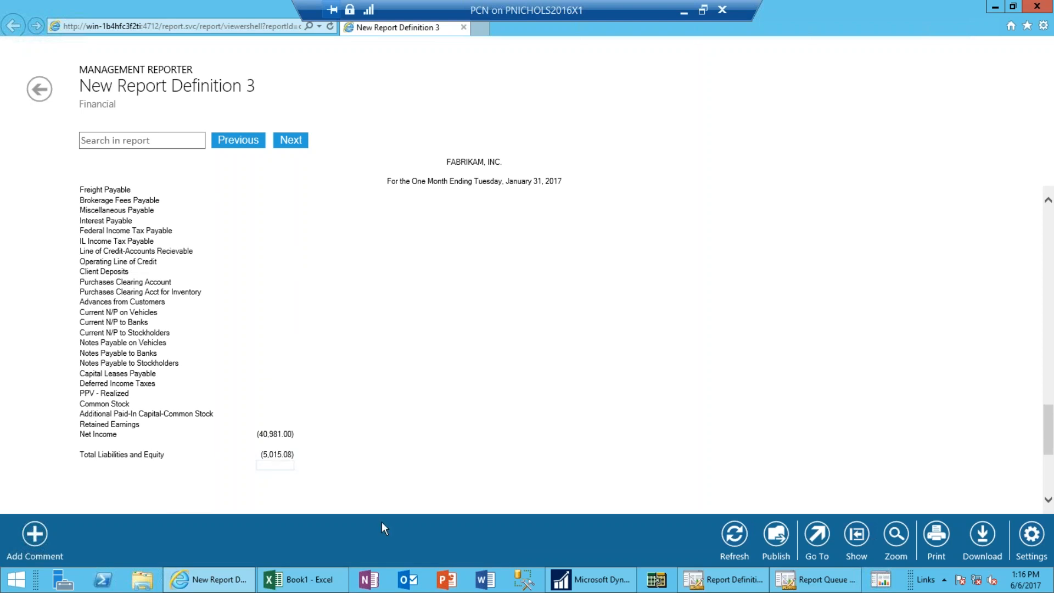
mouse_move(816, 579)
left_click_drag(1050, 449, 1044, 207)
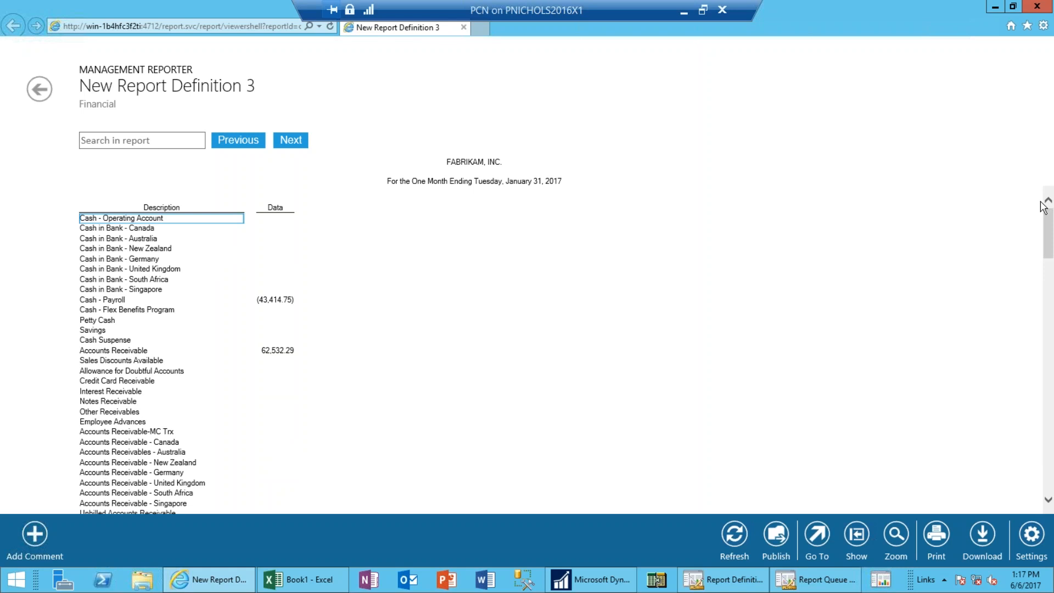
Close the report, uncheck Display rows with no amounts, keep parentheses for negatives, and round to Whole Dollars.
mouse_move(1050, 5)
left_click(1037, 7)
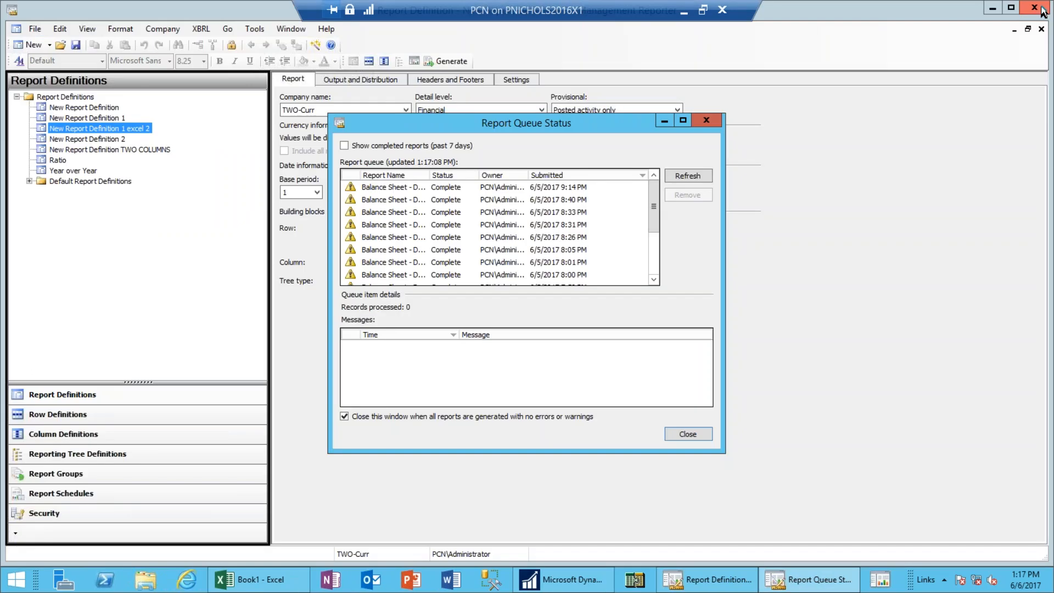
left_click(711, 120)
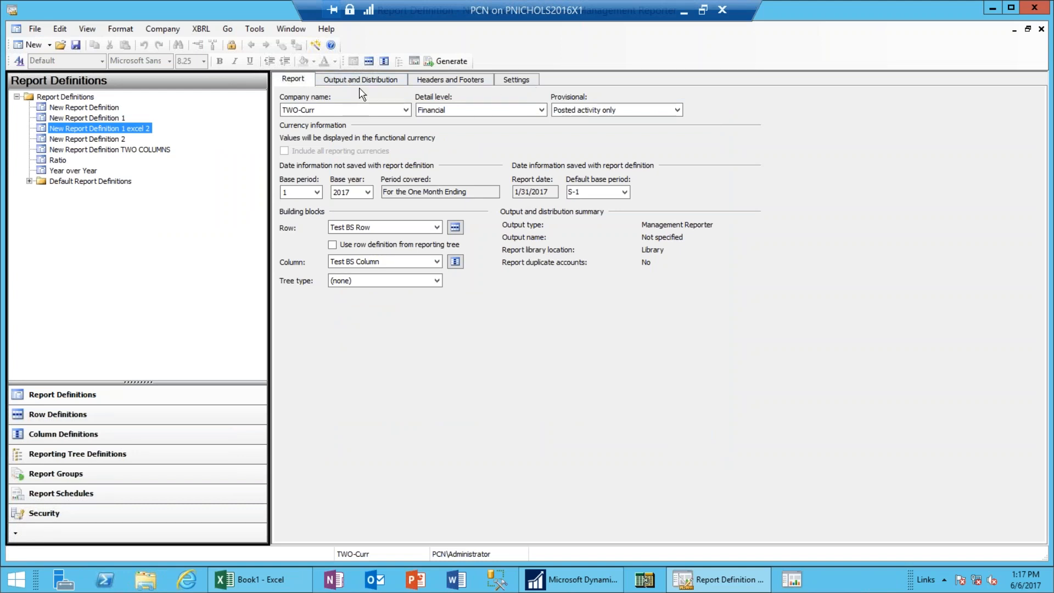
left_click(518, 81)
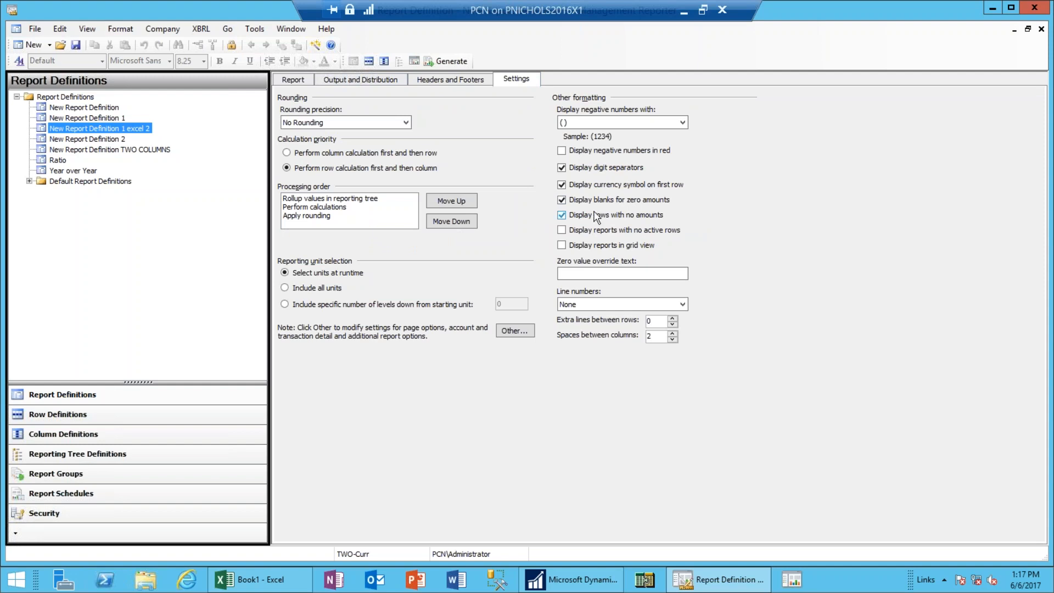
left_click(561, 216)
left_click(683, 123)
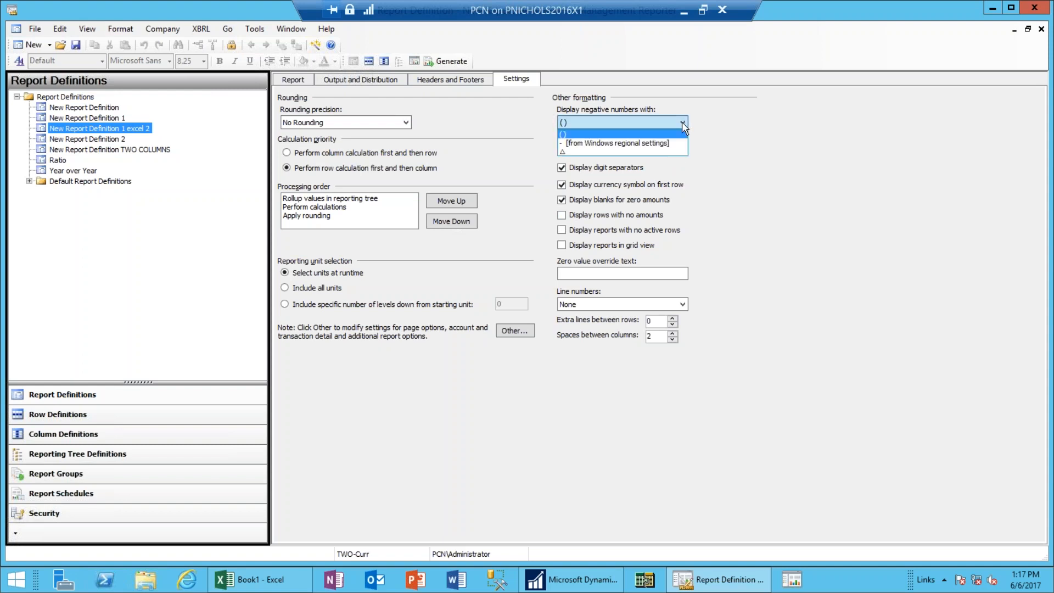
left_click(681, 122)
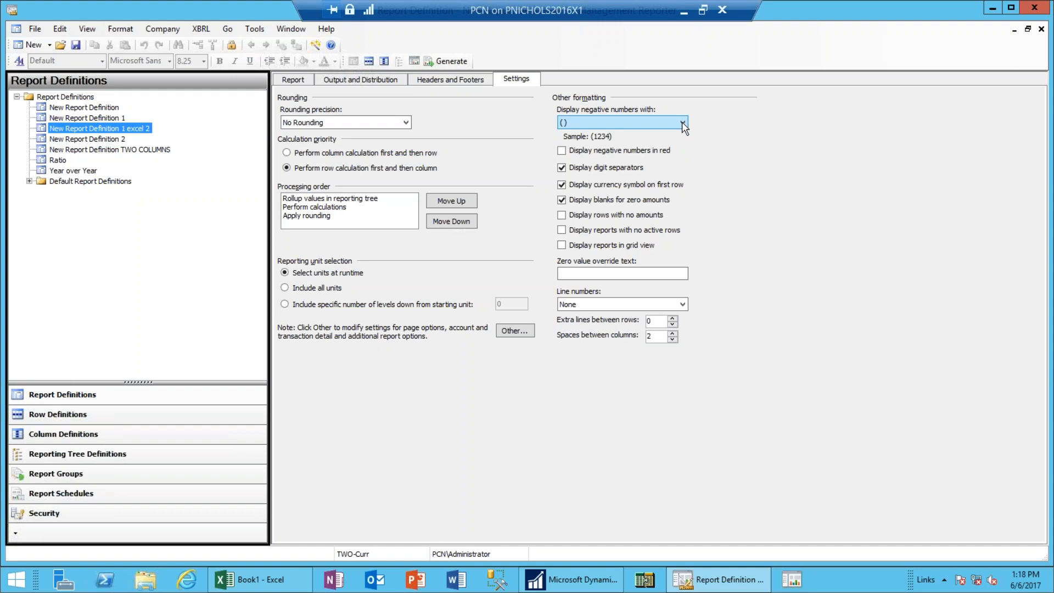
left_click(408, 123)
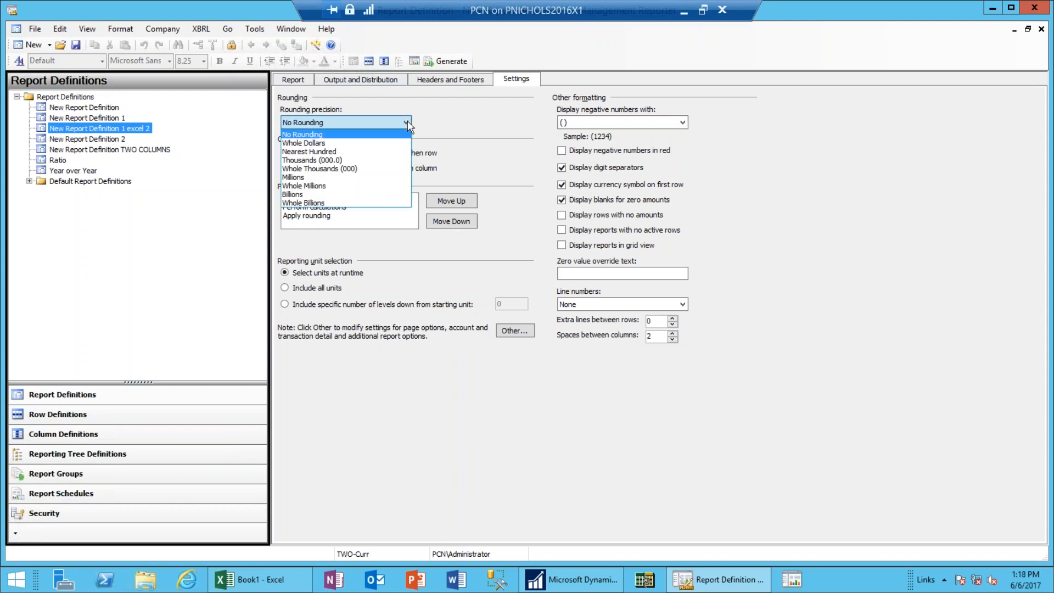
left_click(321, 144)
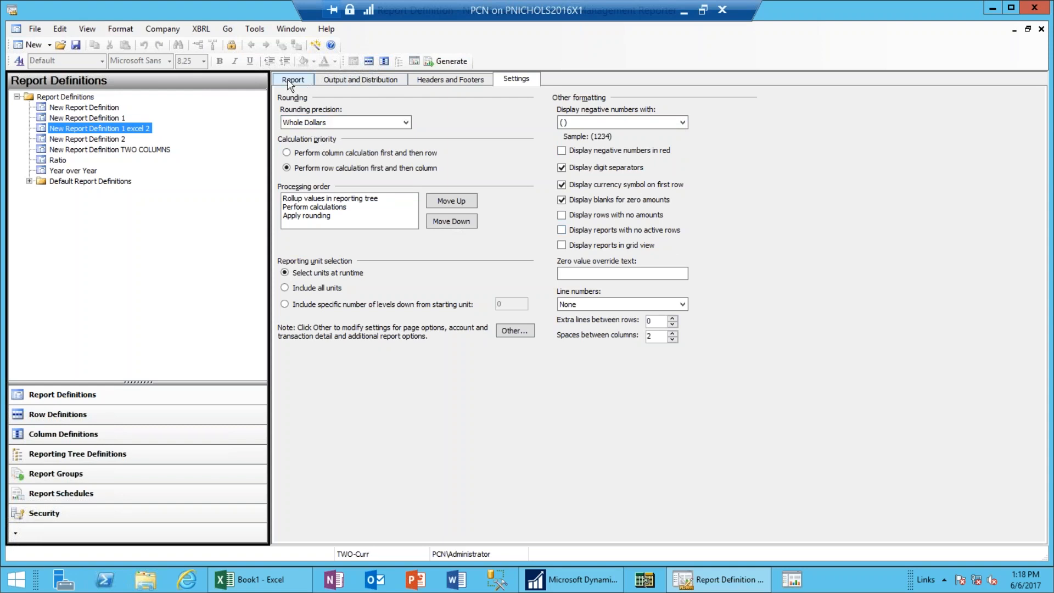
Regenerate the report from the Report tab, review the zero-free whole-dollar results, then close the viewer.
left_click(288, 81)
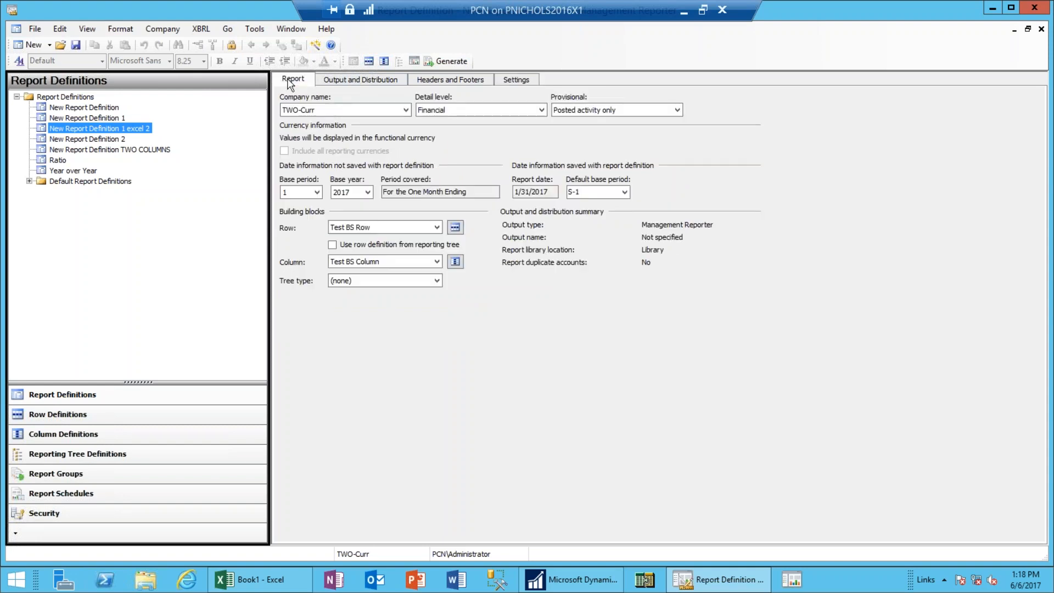
left_click(454, 61)
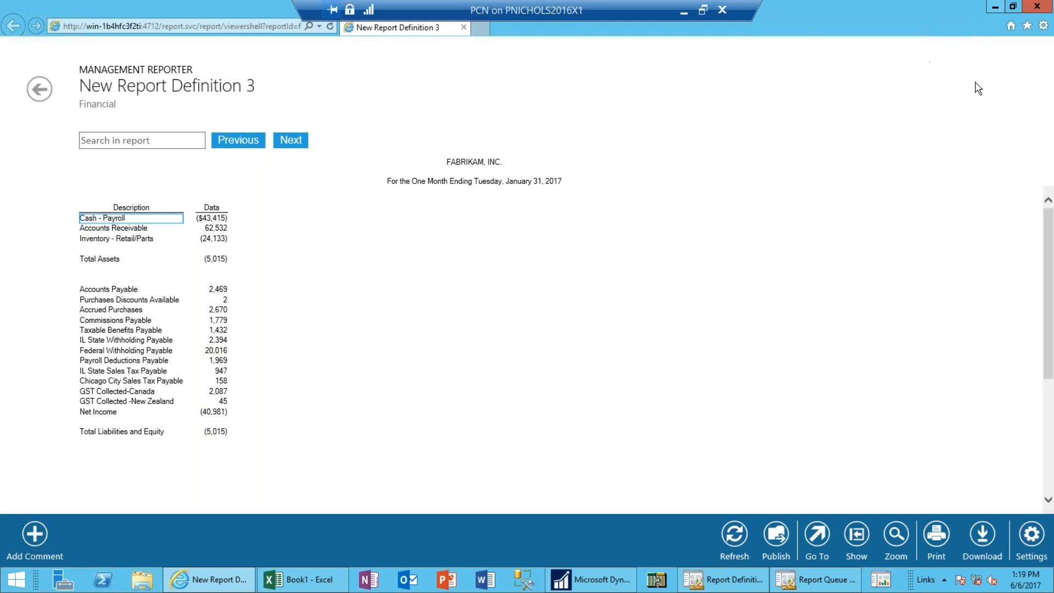
left_click(1043, 8)
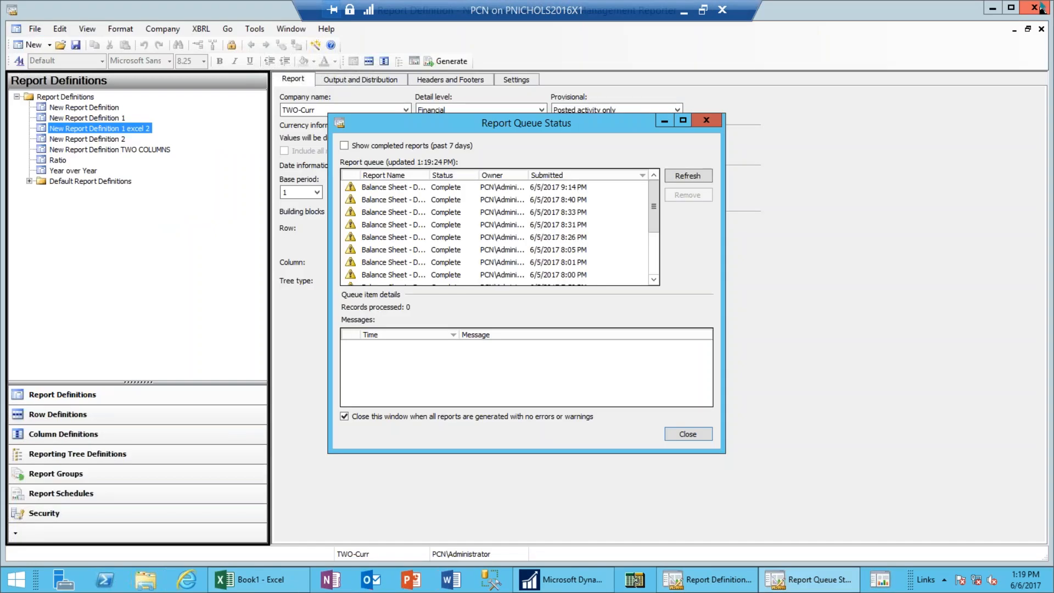
Reopen Test BS Row and insert two blank rows above Savings.
left_click(705, 118)
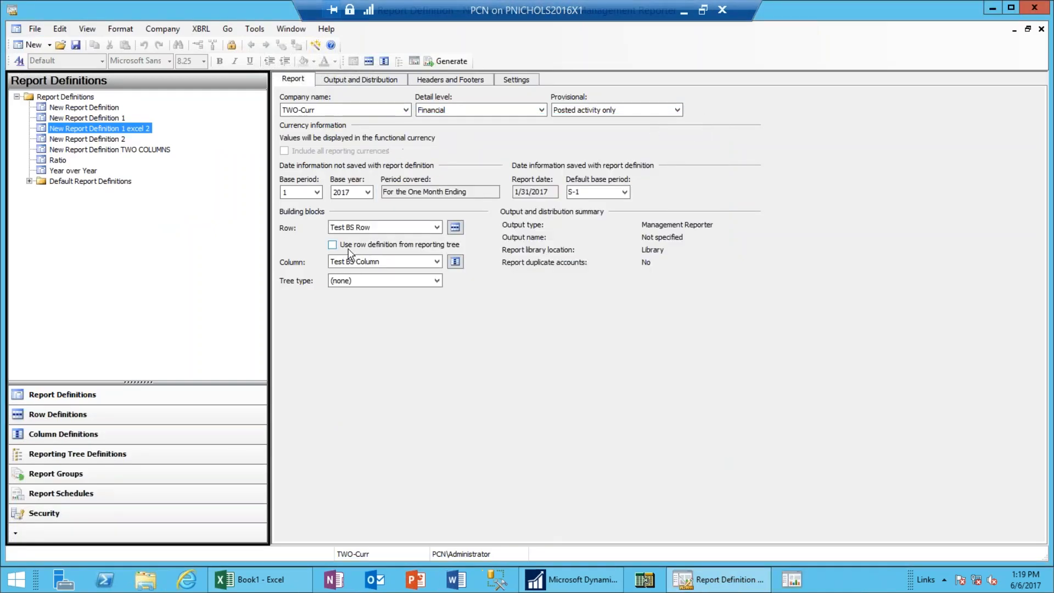
left_click(455, 227)
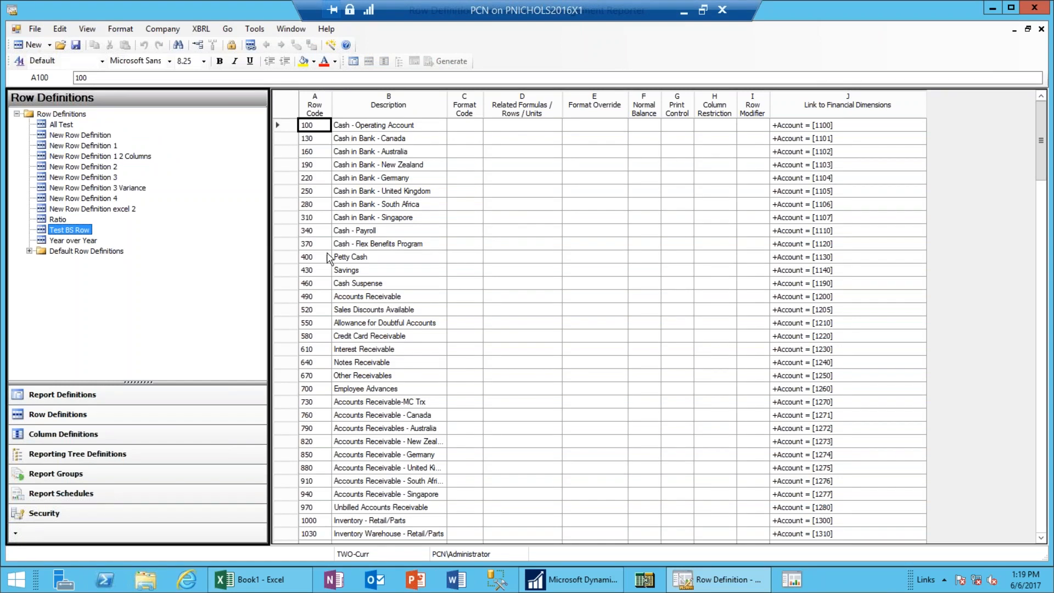
left_click(290, 275)
left_click(289, 286, "shift")
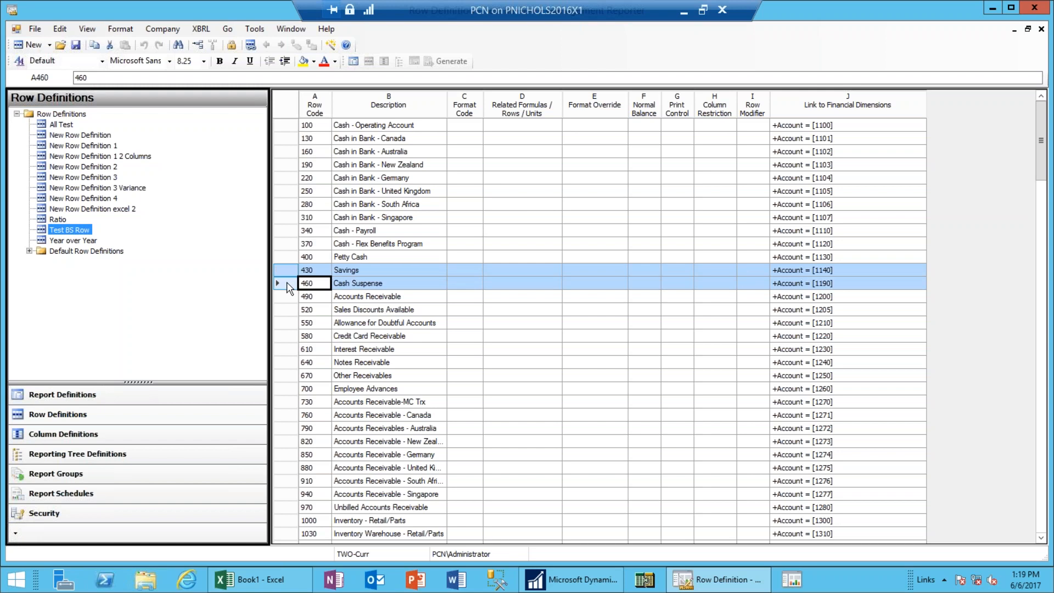
right_click(287, 283)
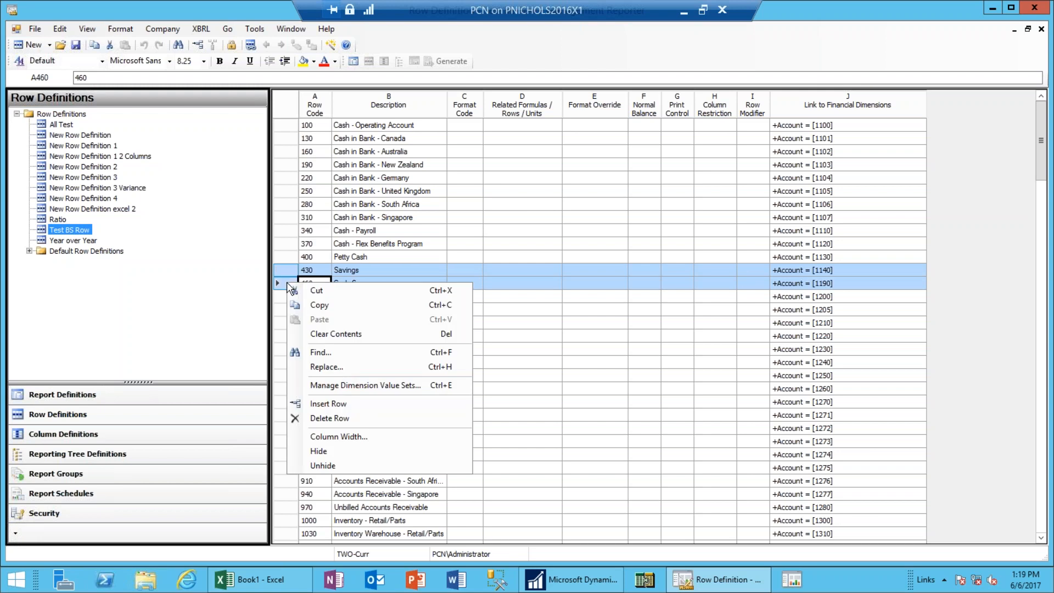
left_click(347, 405)
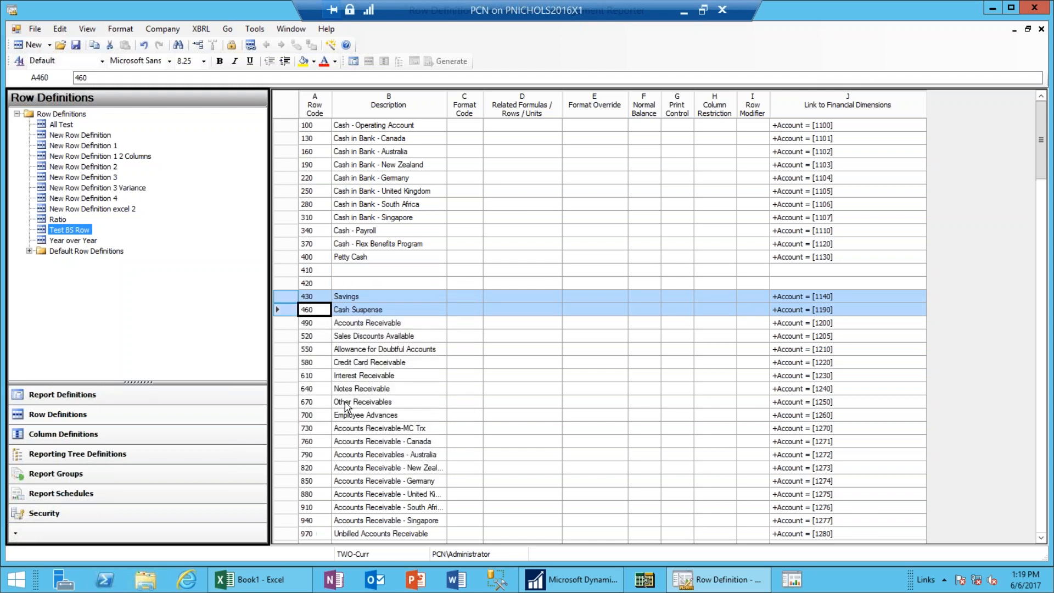
Insert a third blank row above row 420, giving new rows 410, 415 and 420.
left_click(283, 282)
right_click(283, 281)
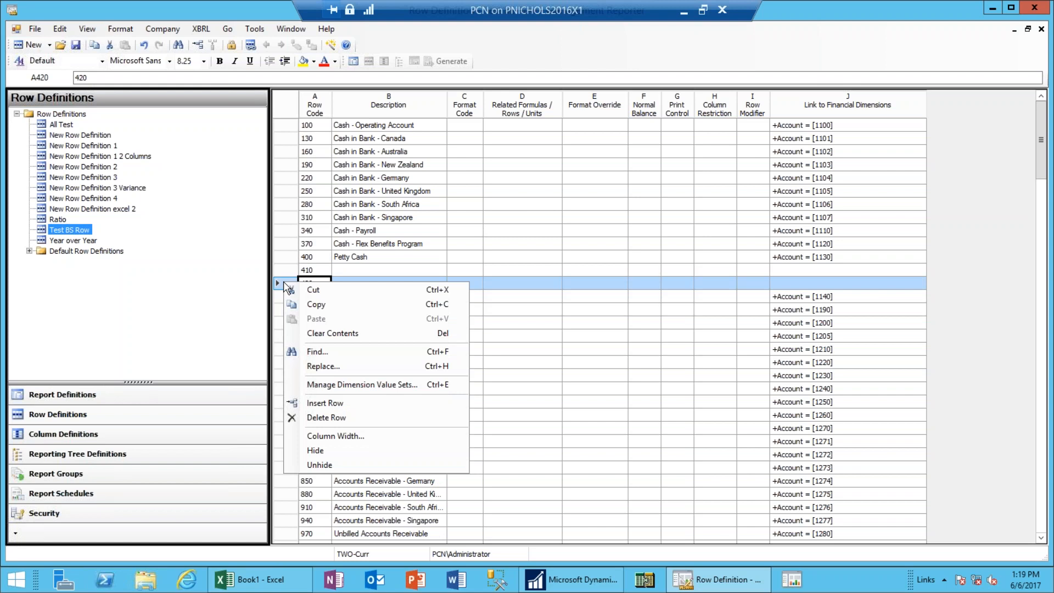
left_click(351, 405)
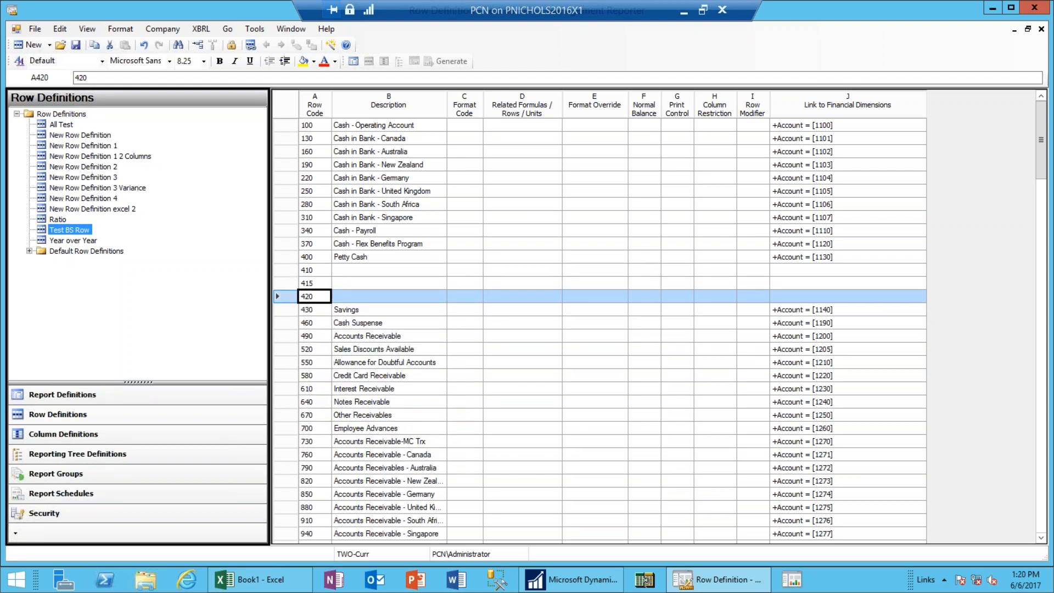
left_click(314, 283)
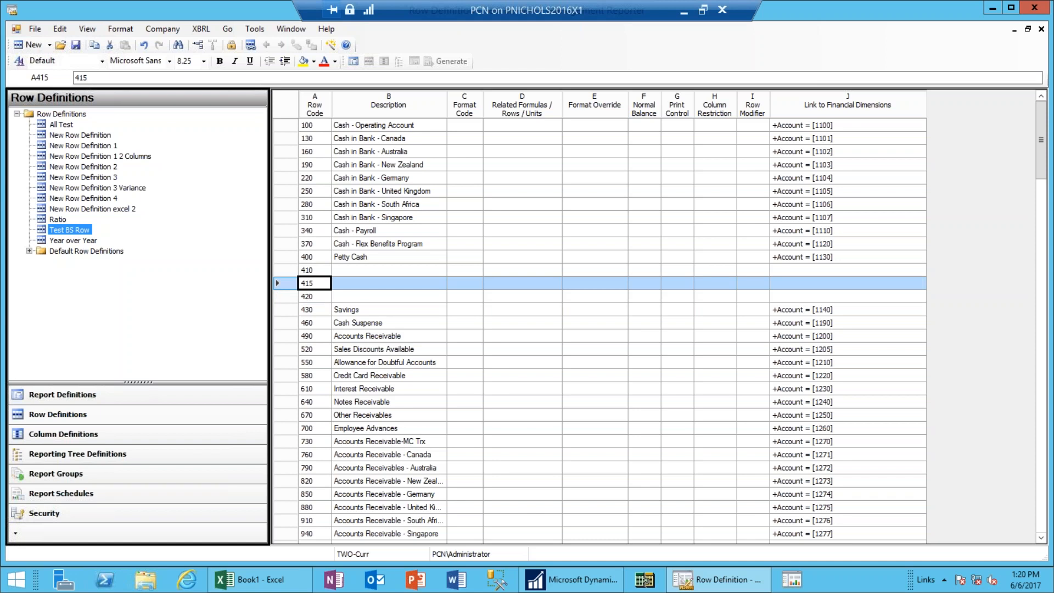
left_click(389, 284)
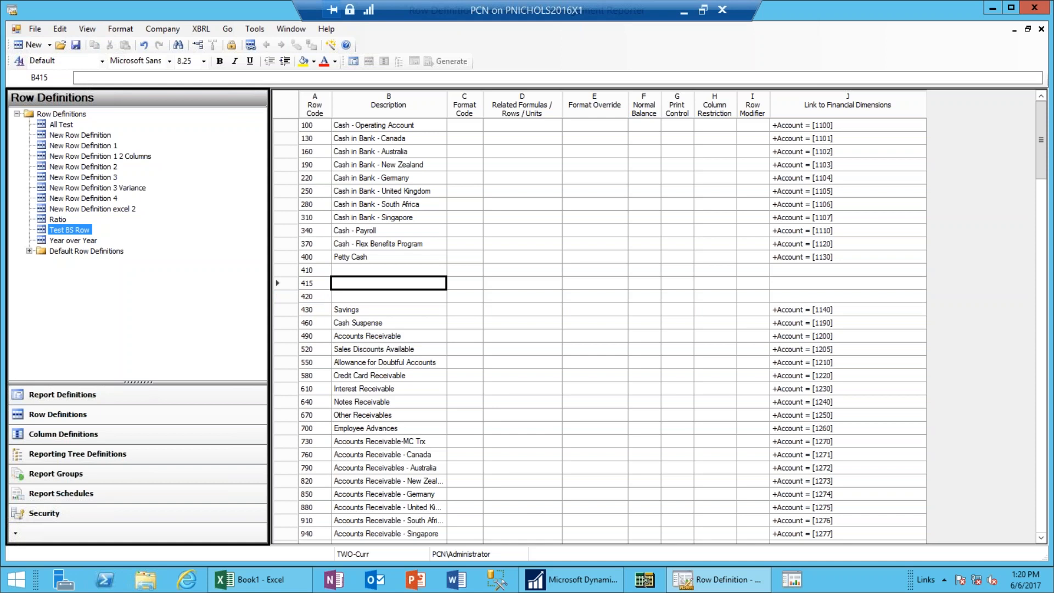
Fill row 415 with description 'Cash', format code TOT and related formula 100:400.
type("Cash")
key("Tab")
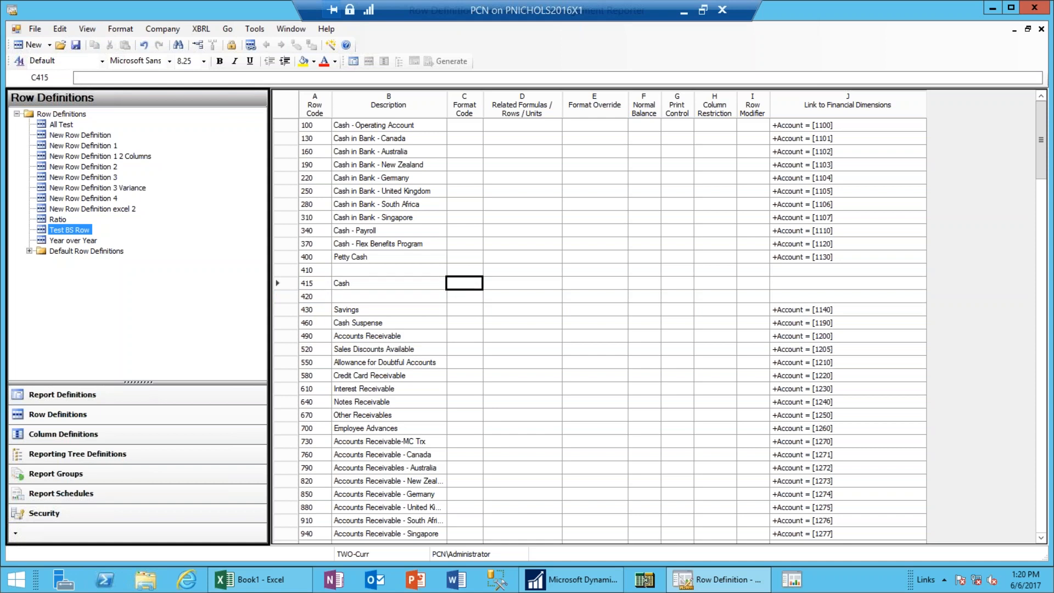
type("Tot")
key("Tab")
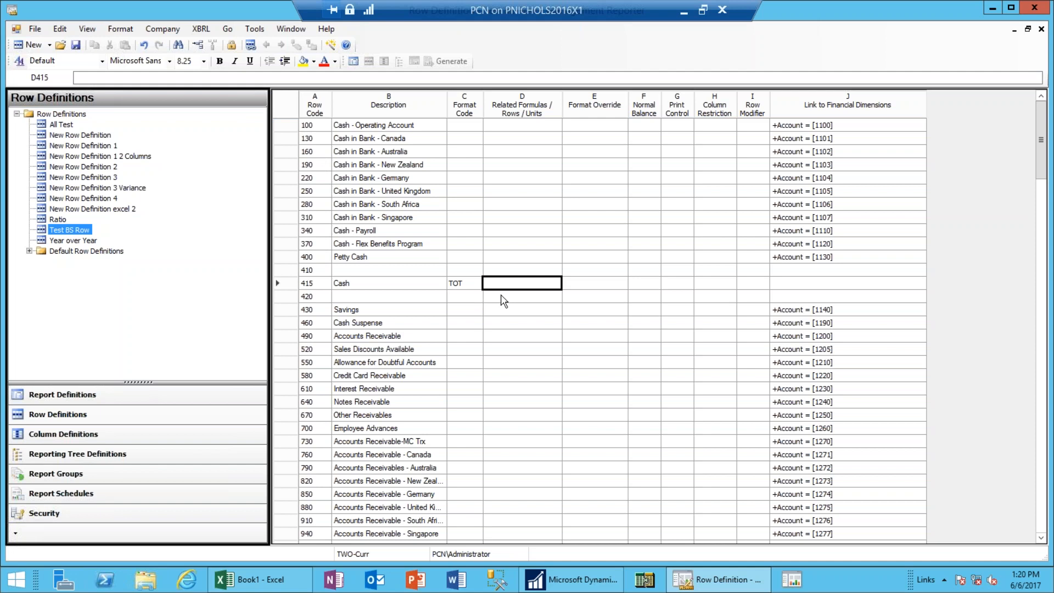
type("100:400")
key("Tab")
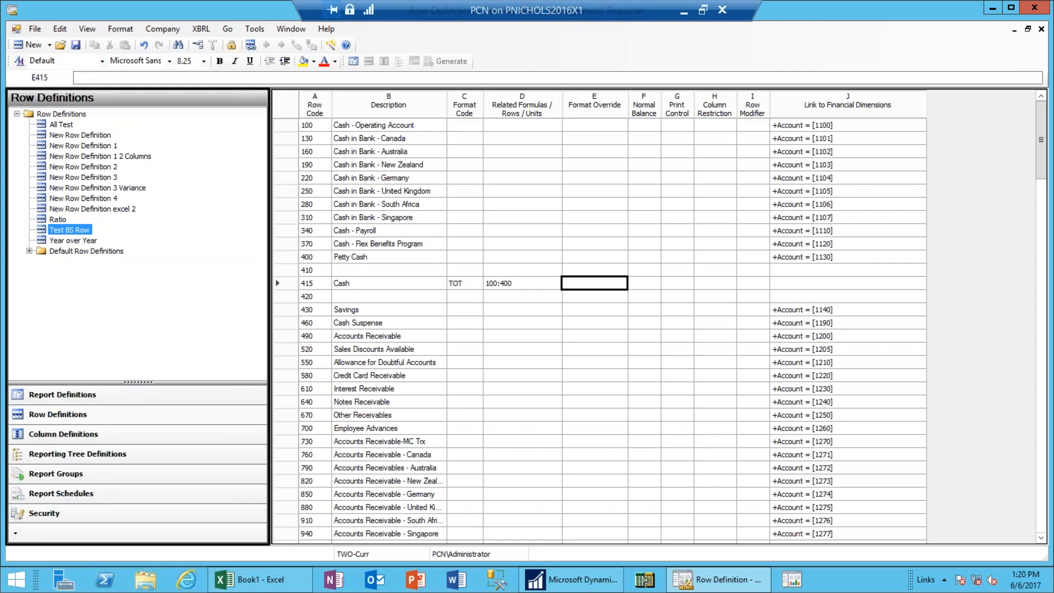
left_click(521, 283)
key("Up")
key("Up")
key("Up")
key("Up")
key("Up")
key("Up")
key("Up")
key("Up")
key("Up")
key("Up")
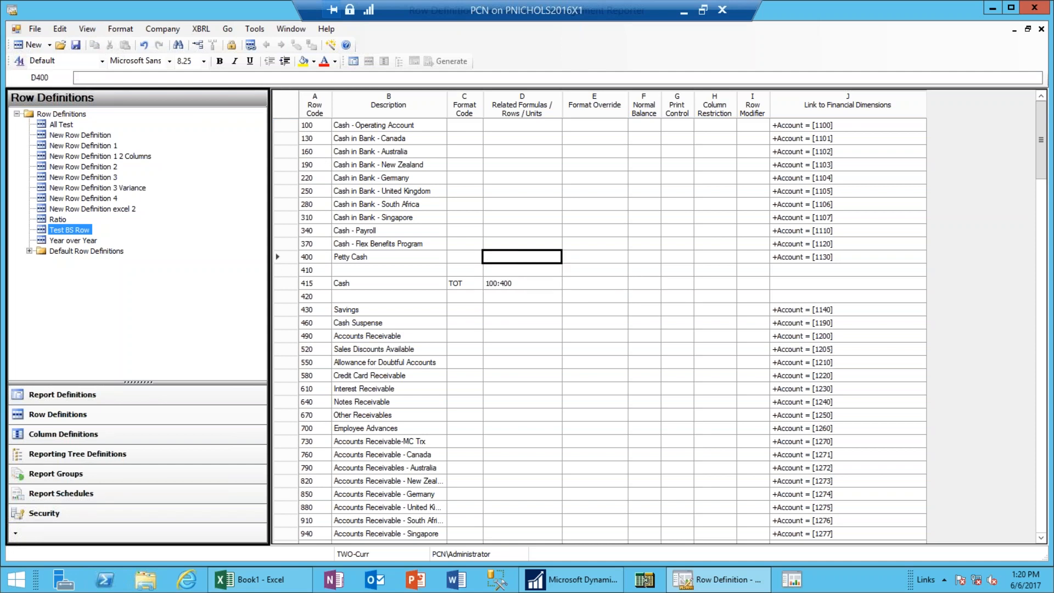
key("Up")
key("Up")
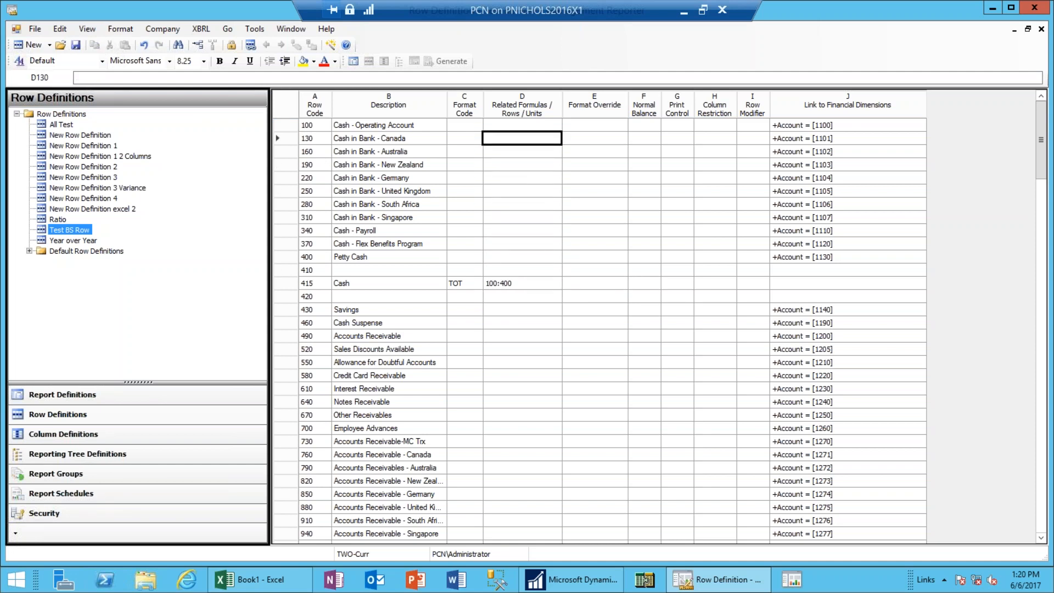
key("Left")
key("Left")
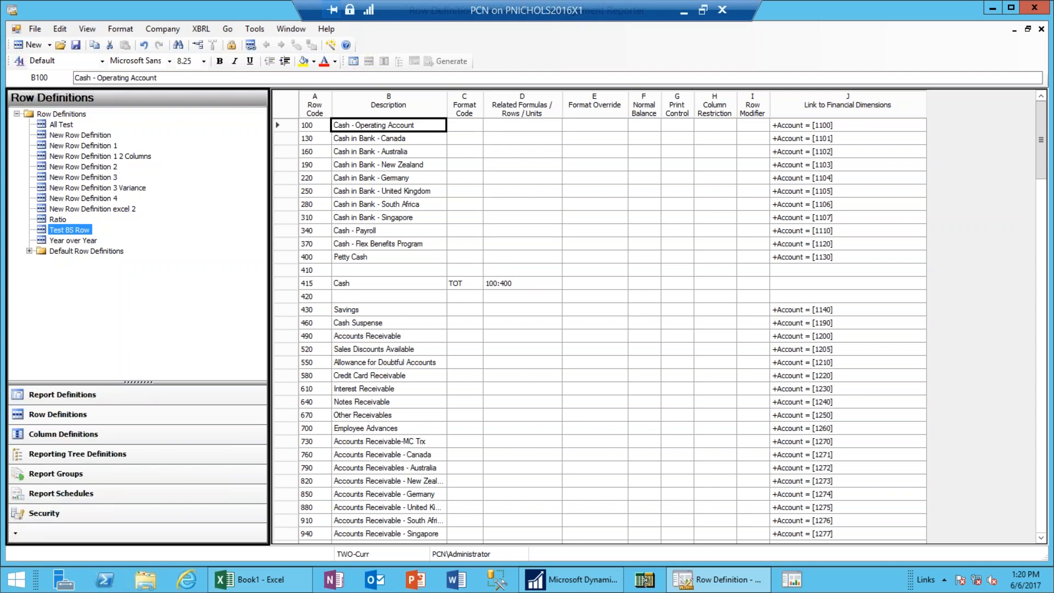
key("Right")
key("Right")
key("Right")
key("Right")
key("Right")
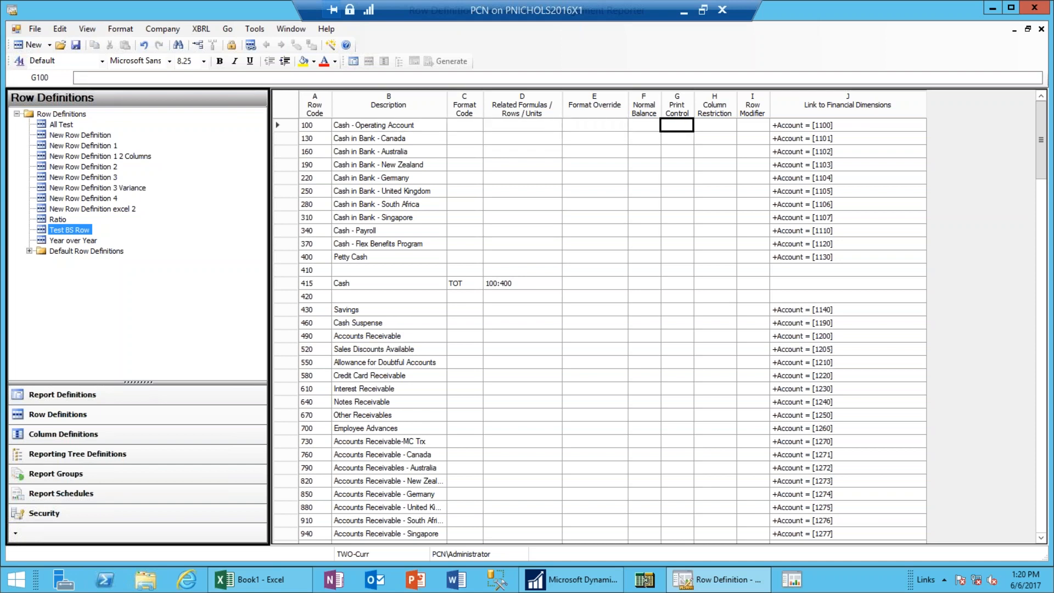
Set print control NP on row 100 and copy it down through row 400.
left_click(689, 130)
left_click(687, 127)
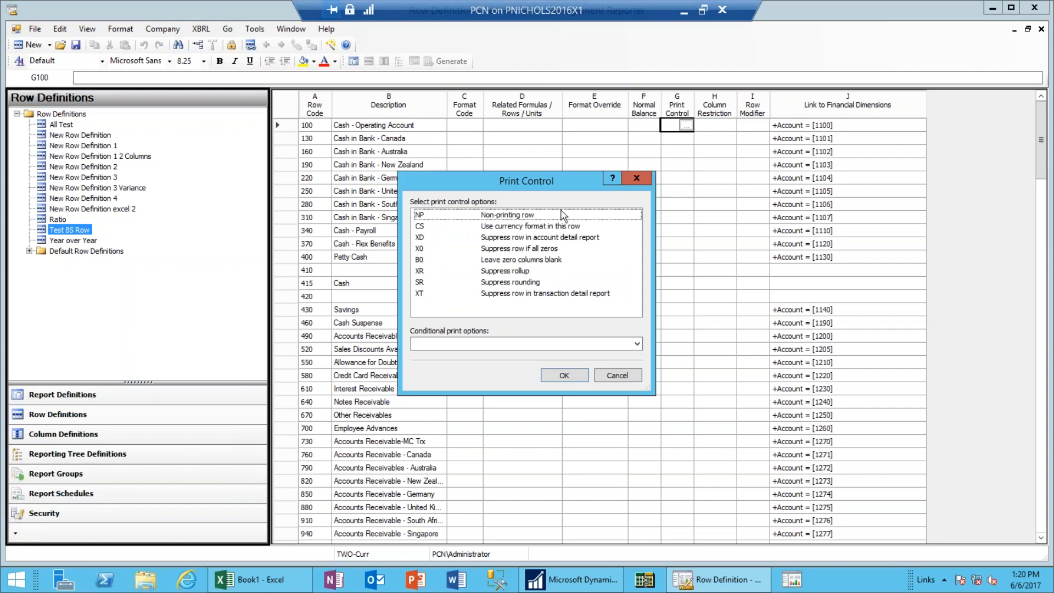
left_click(515, 217)
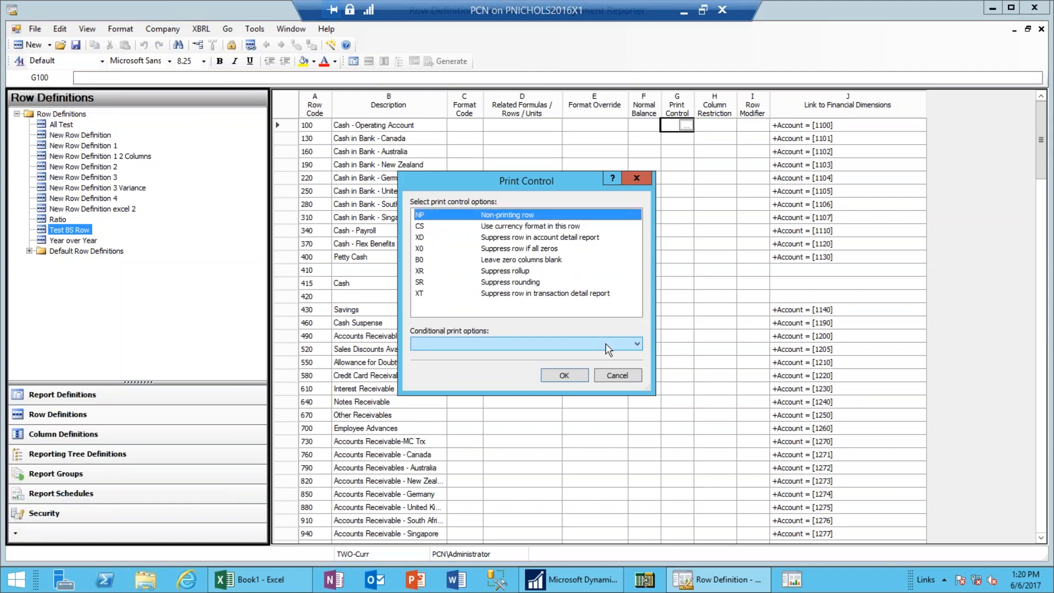
left_click(573, 377)
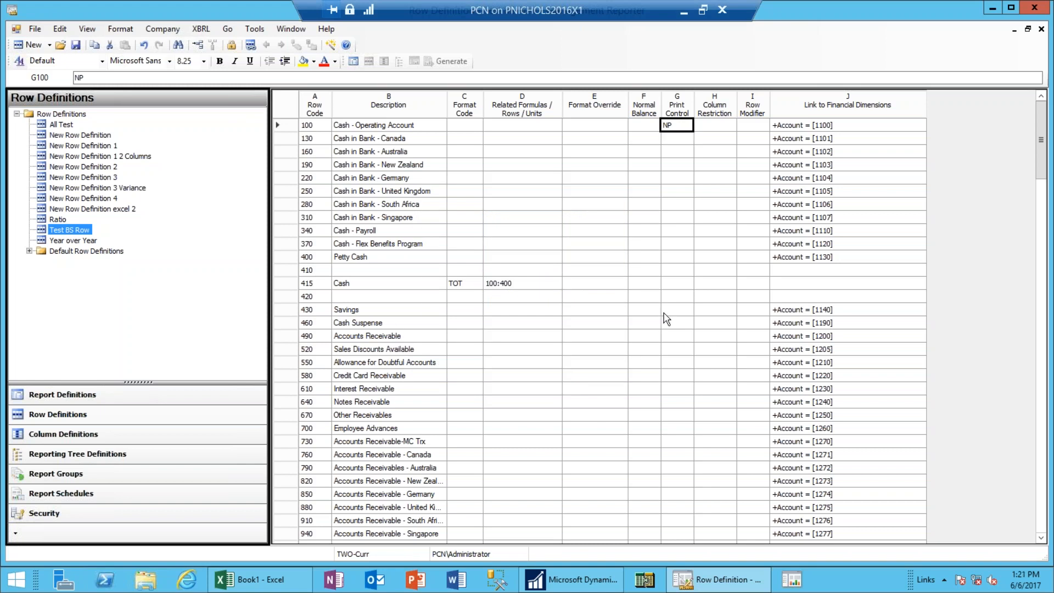
key("Down")
key("shift+Down")
key("shift+Down")
key("shift+Down")
key("shift+Down")
key("shift+Down")
key("shift+Down")
key("shift+Down")
key("shift+Down")
key("shift+Down")
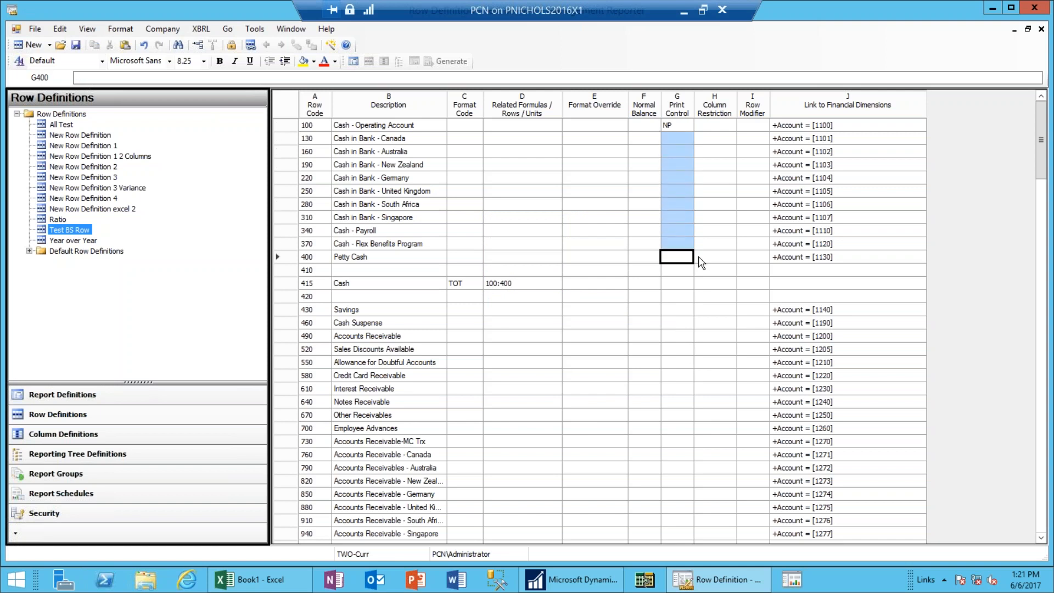
type("NP")
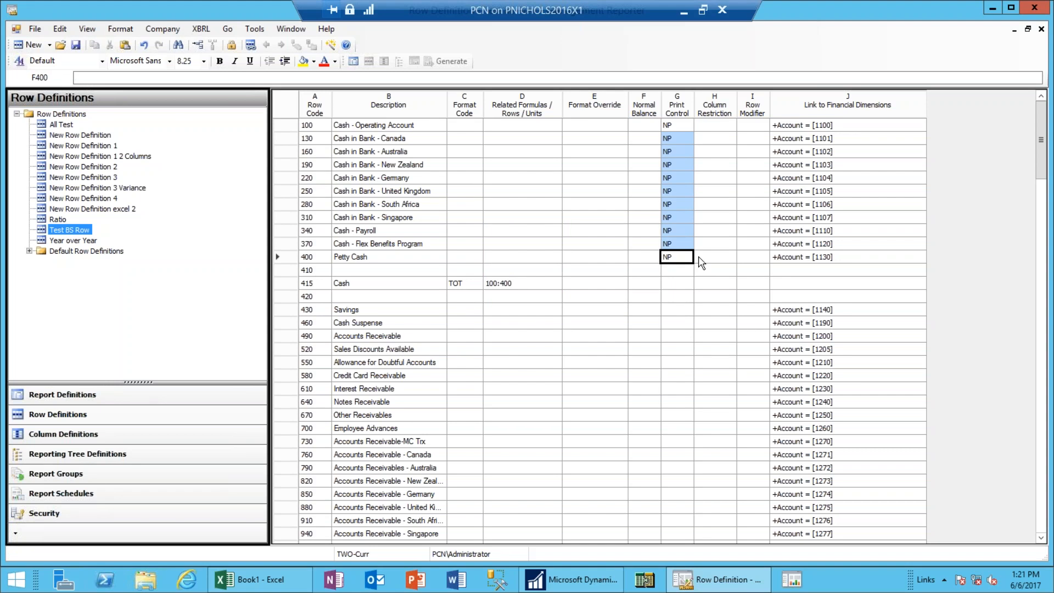
key("Left")
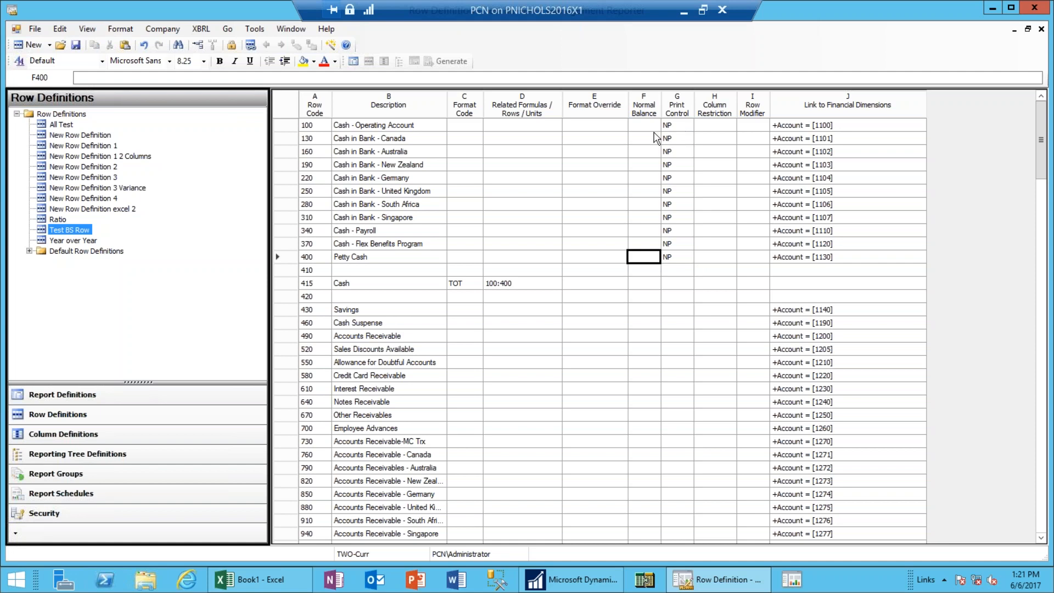
double_click(681, 127)
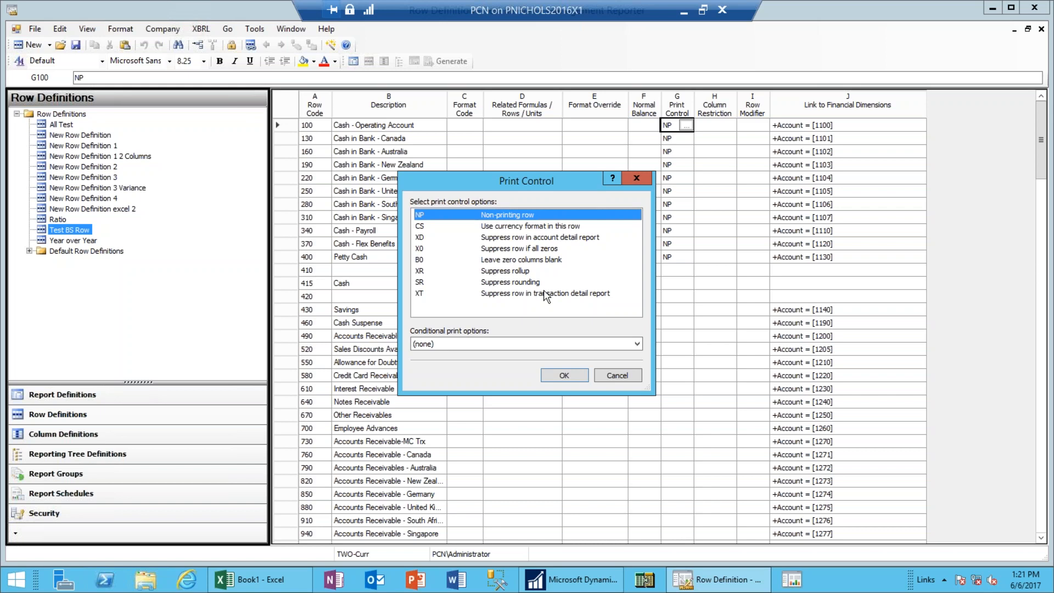
left_click(617, 376)
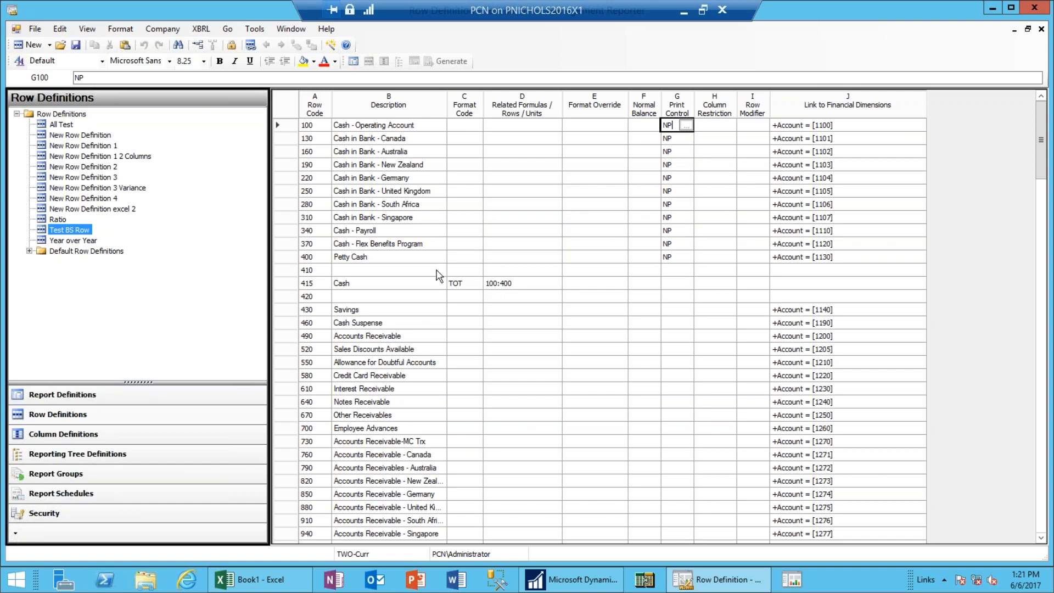
Give the Cash total row 415 CS currency format and save the row definition.
left_click(678, 286)
left_click(680, 284)
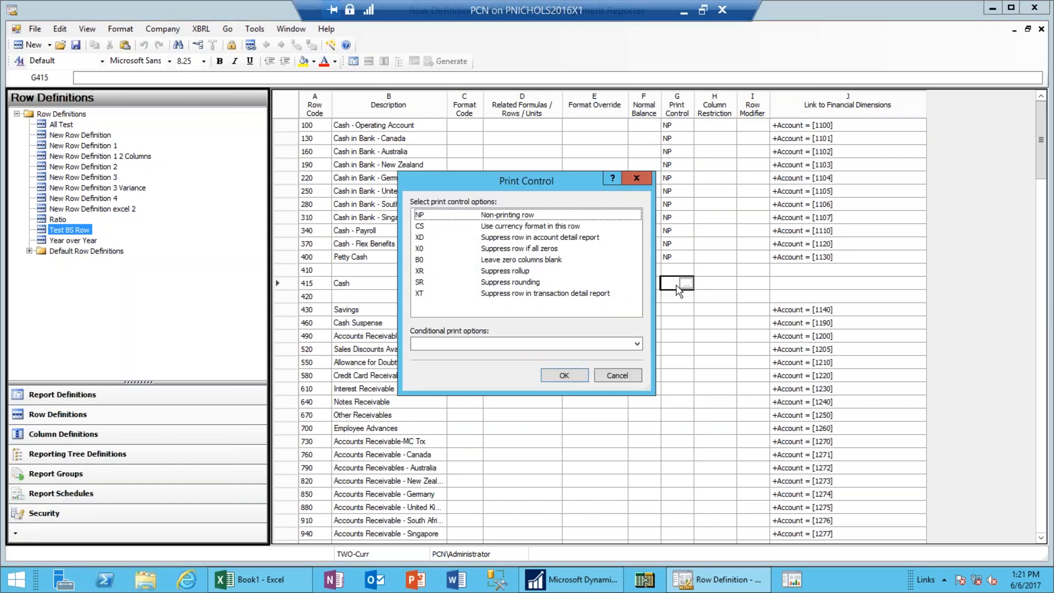
left_click(537, 230)
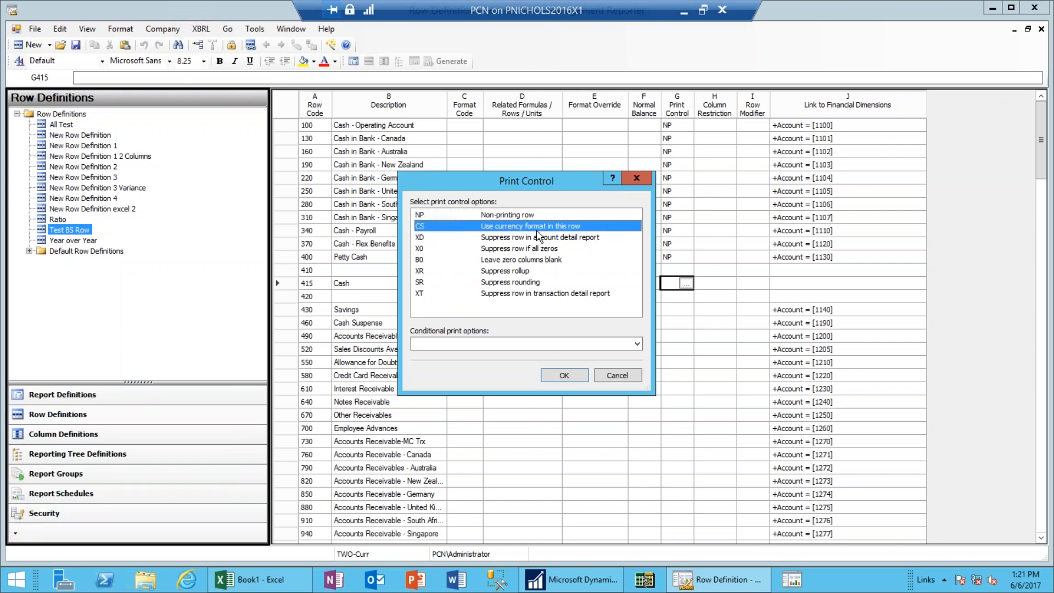
left_click(565, 376)
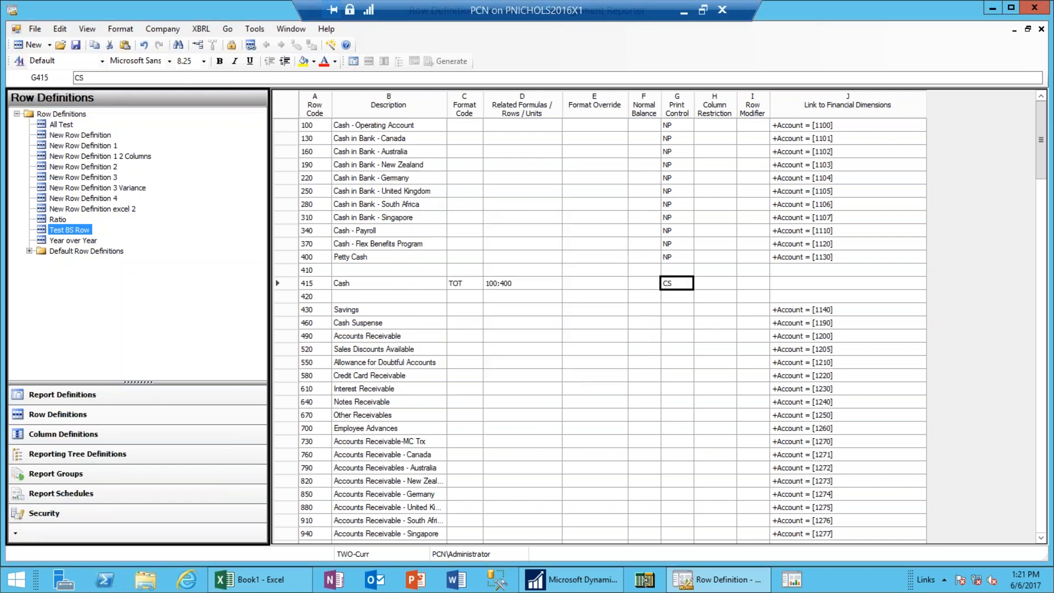
left_click(76, 45)
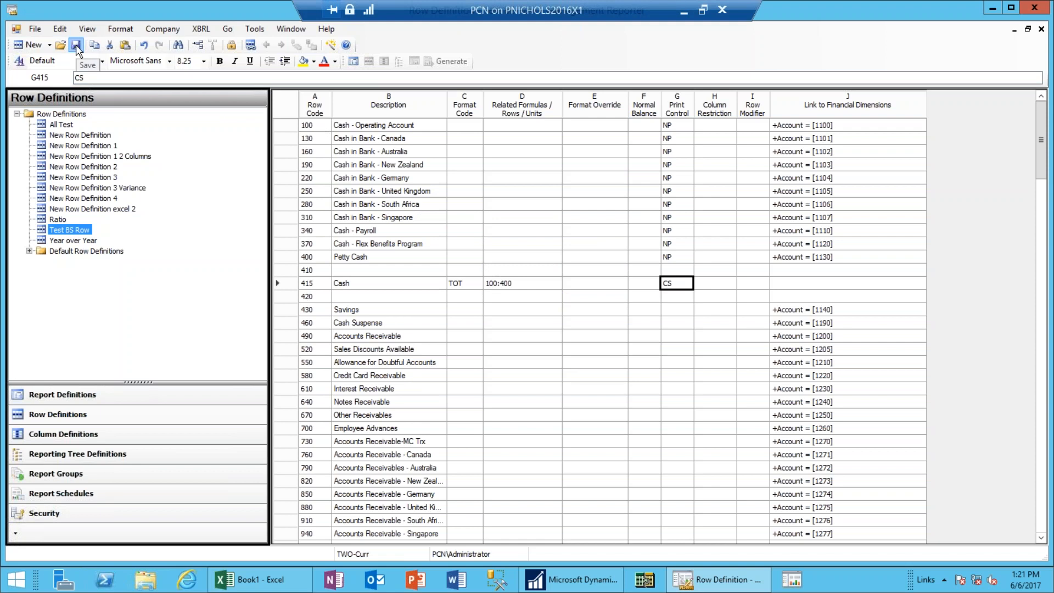
Maximize the report definition and generate it, showing a single Cash line of ($43,415).
left_click(1028, 29)
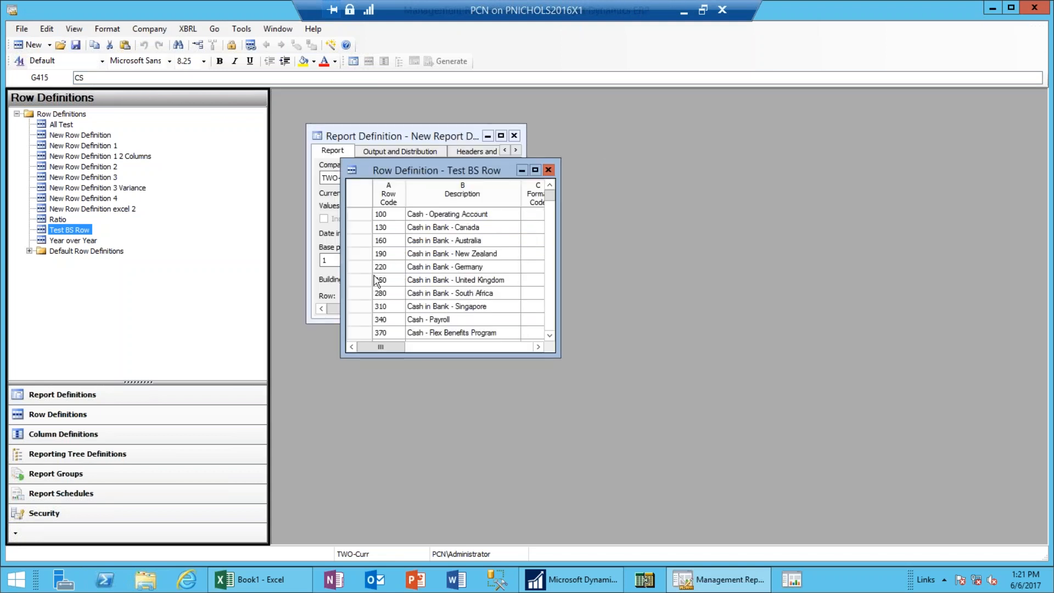
left_click(398, 135)
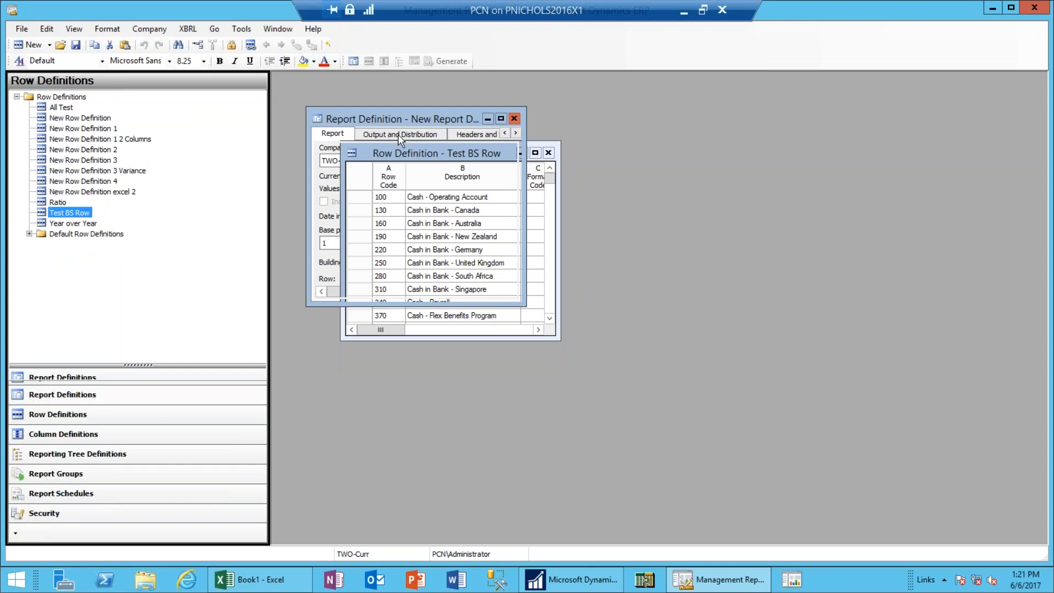
left_click_drag(526, 212, 792, 211)
left_click(766, 120)
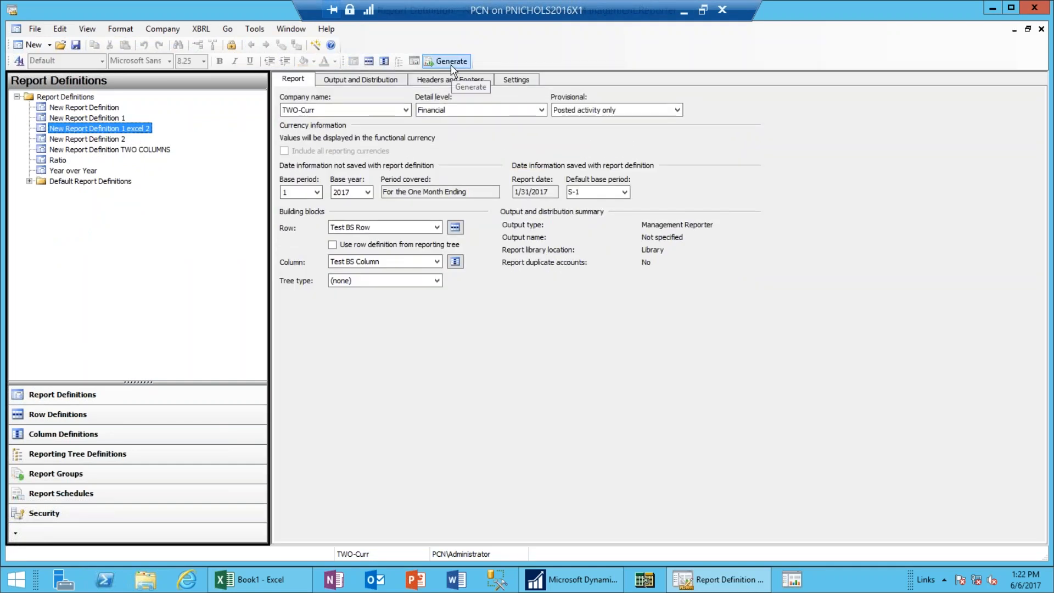
left_click(452, 62)
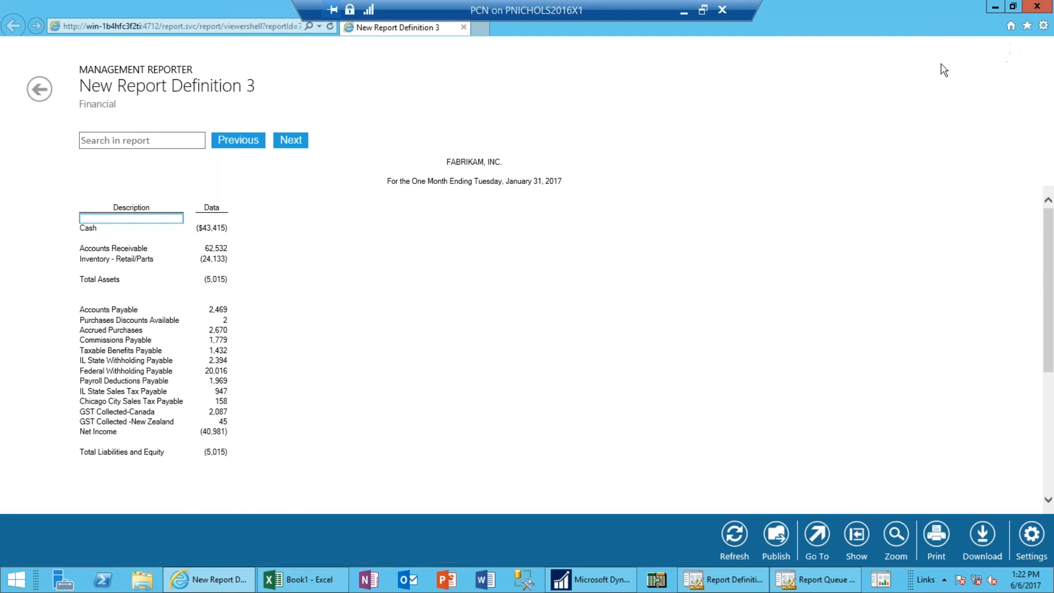
Close the viewer and queue status, then reopen the Test BS Row definition.
left_click(1034, 9)
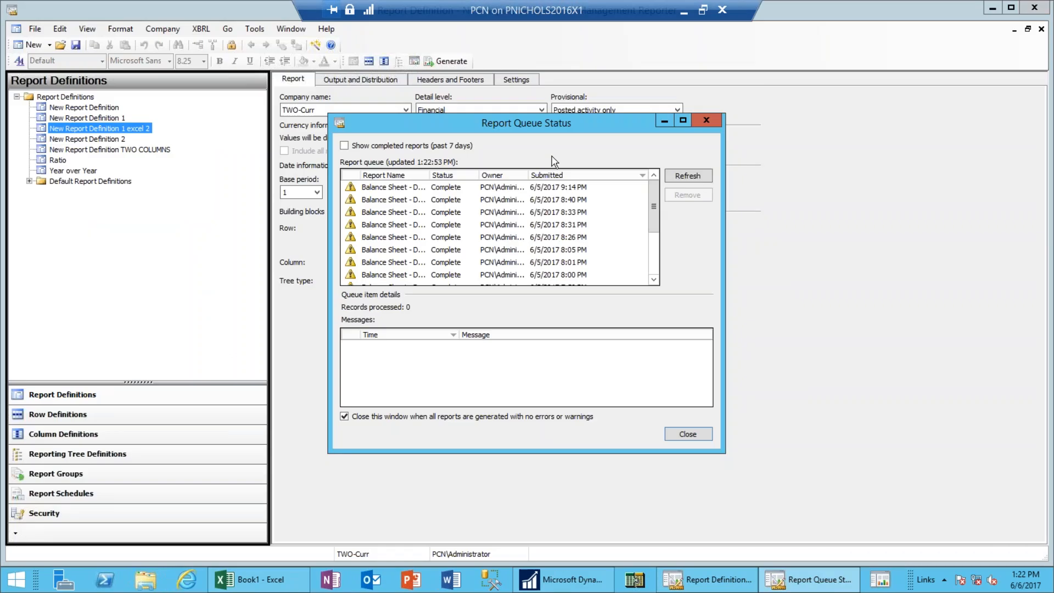
left_click(705, 121)
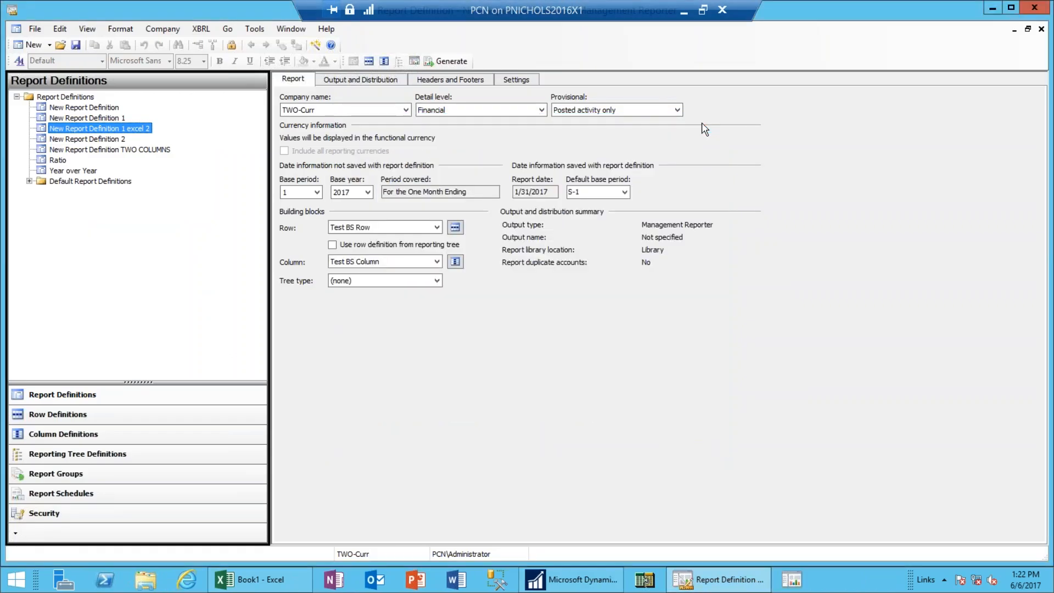
left_click(454, 226)
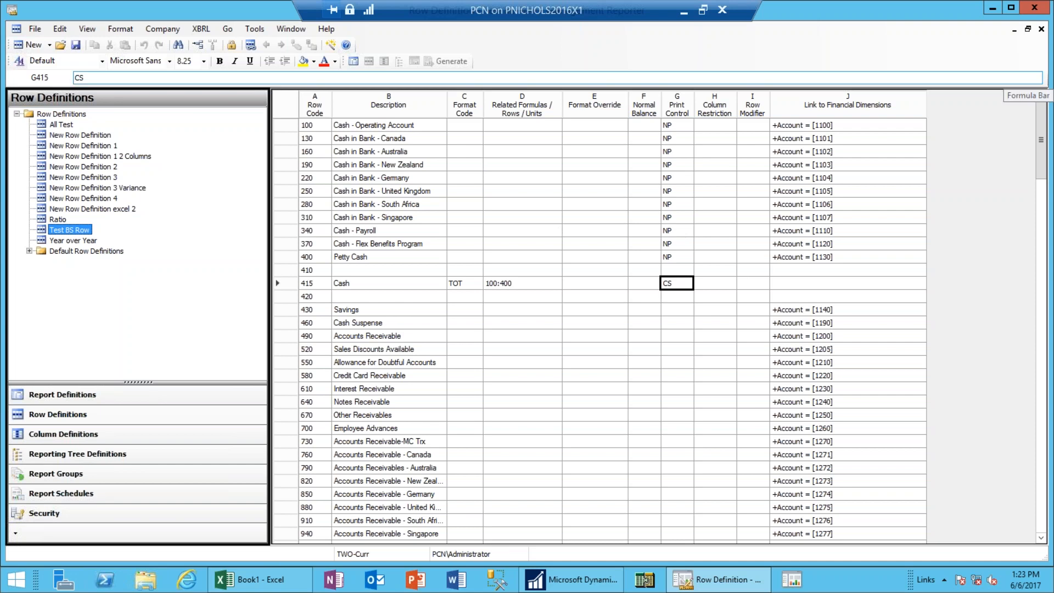
Create a new blank row definition and show definitions as separate windows.
left_click(49, 45)
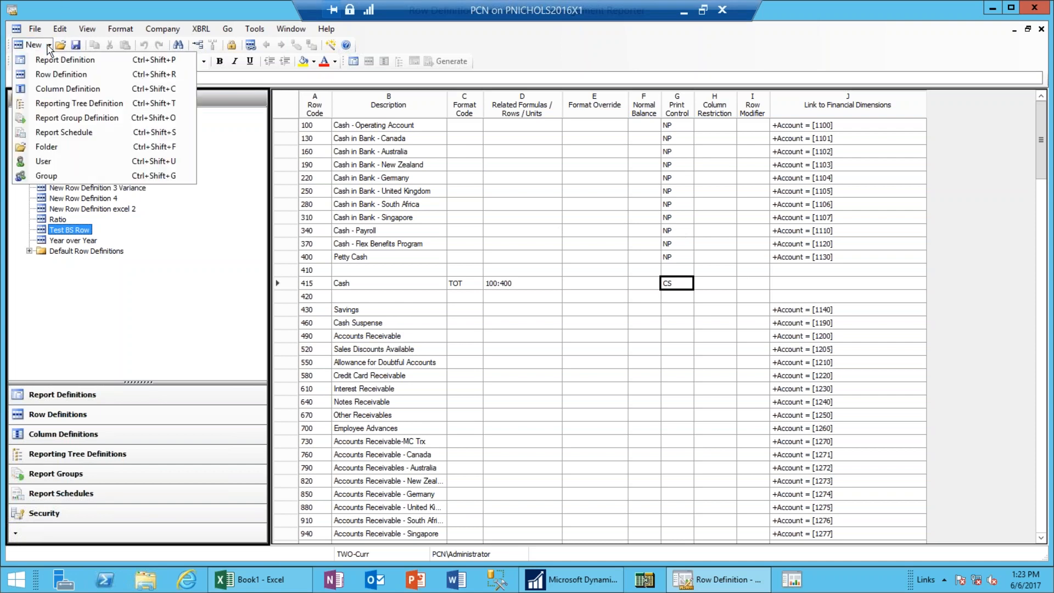
left_click(44, 77)
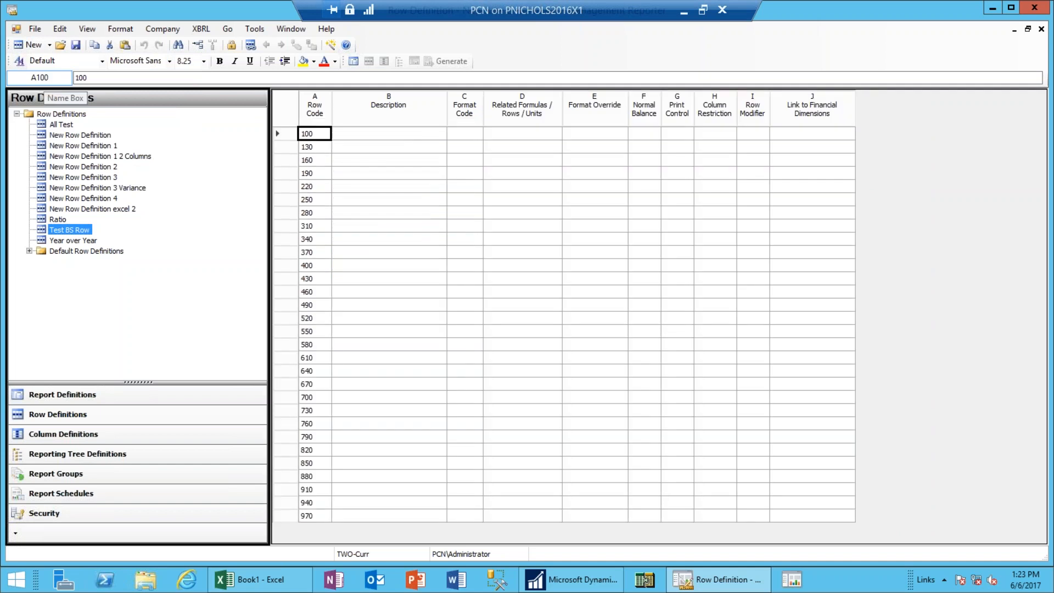
left_click(1028, 30)
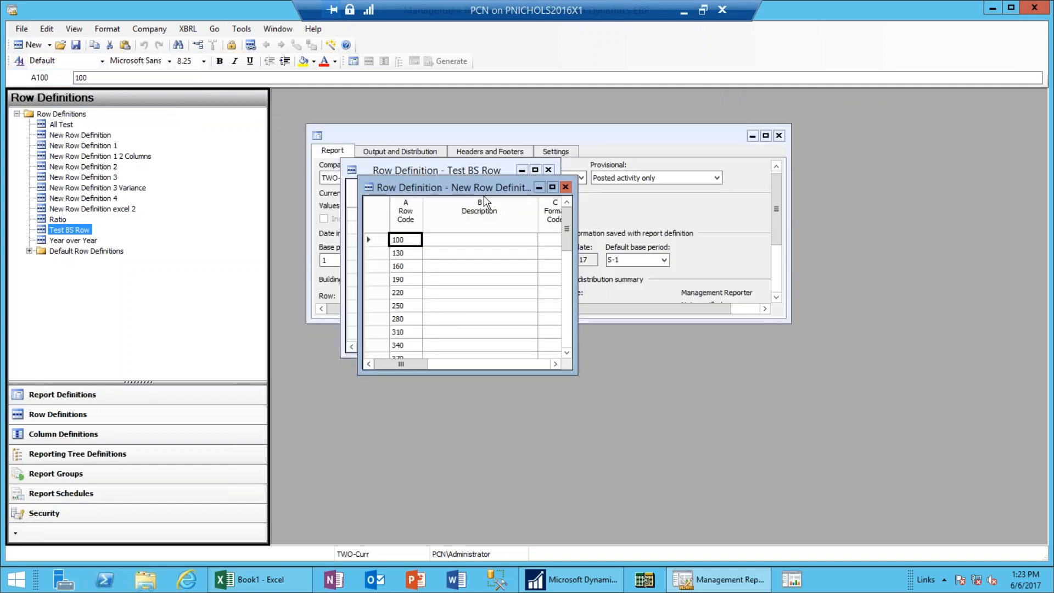
Arrange the Test BS Row and new row definition windows side by side.
left_click_drag(485, 195, 945, 117)
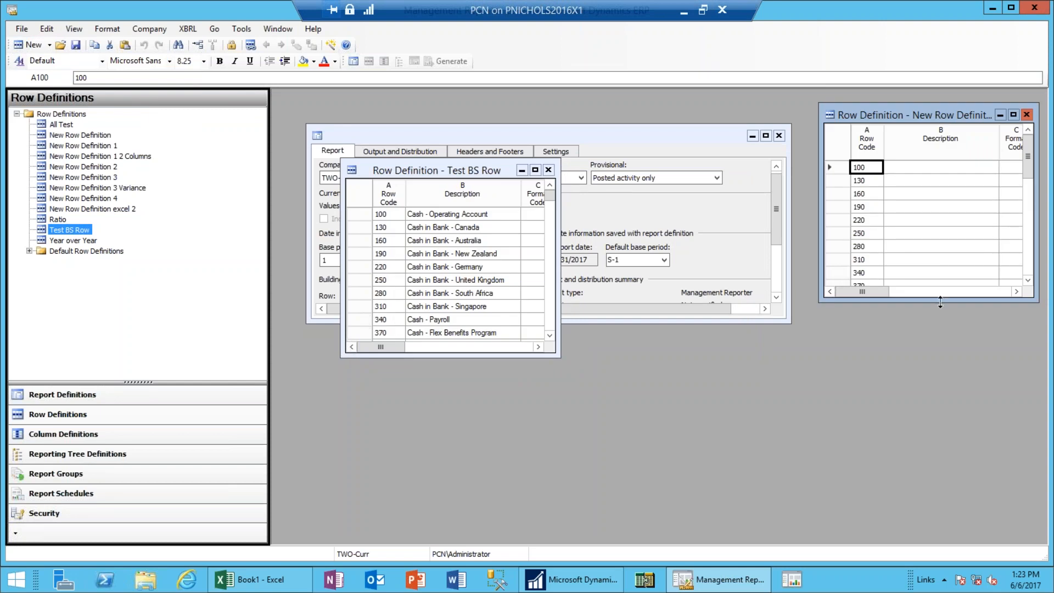
left_click_drag(940, 301, 940, 540)
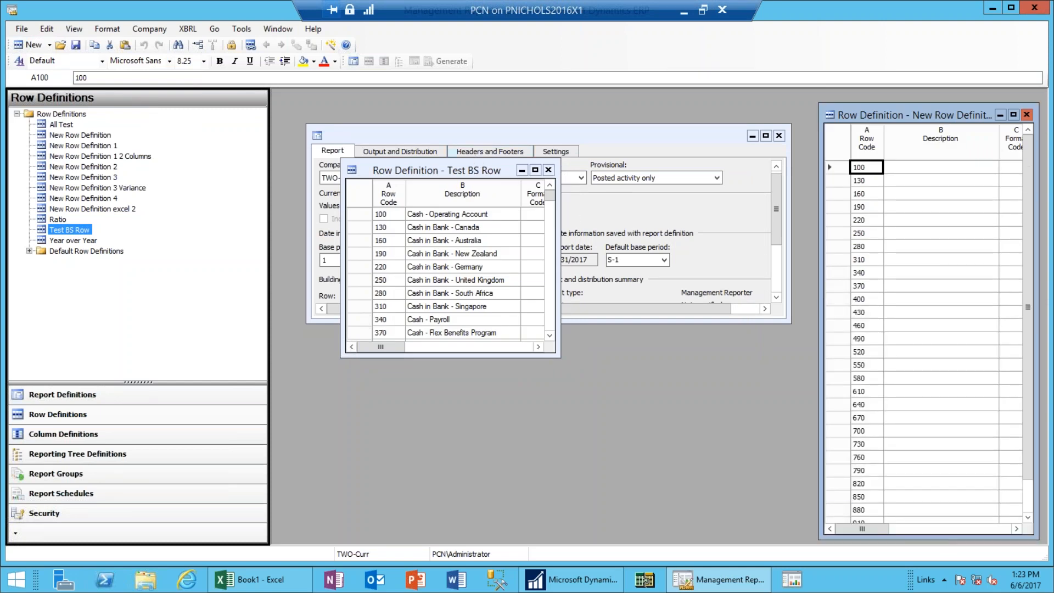
left_click(478, 166)
left_click_drag(424, 159, 329, 106)
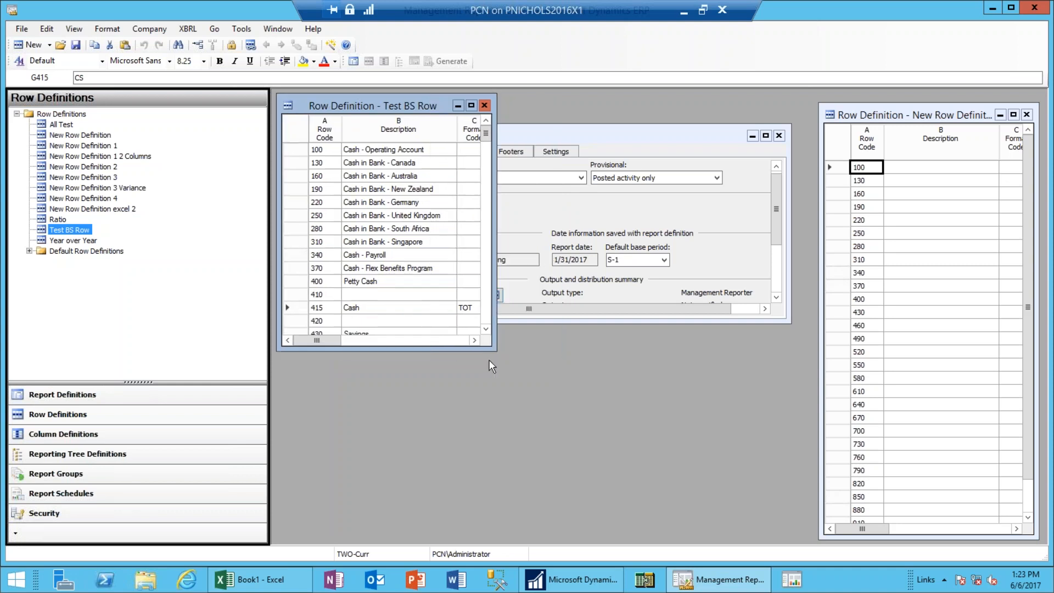
left_click_drag(495, 351, 602, 544)
left_click_drag(967, 117, 758, 107)
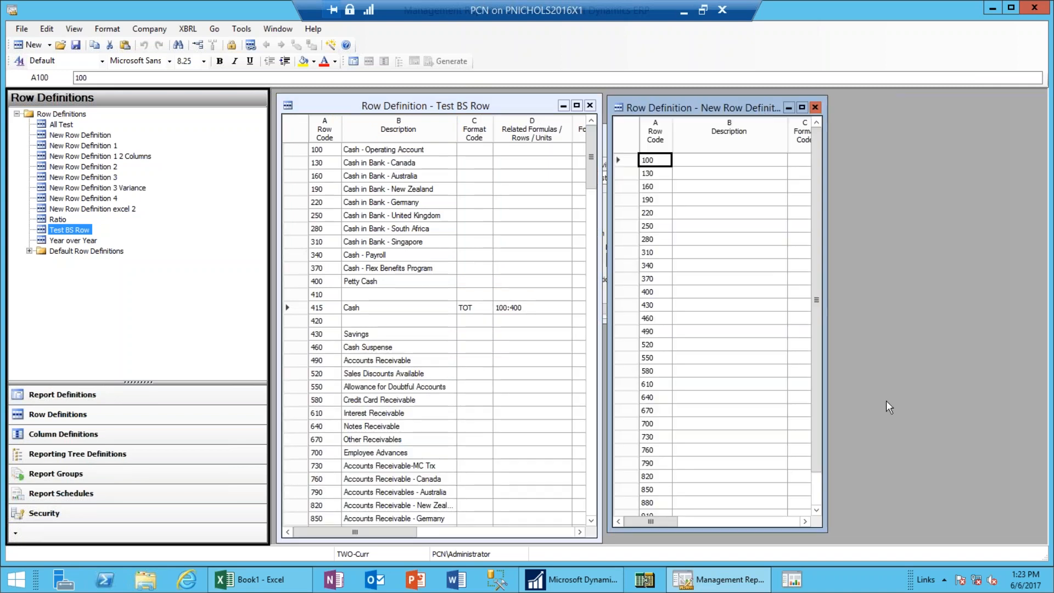
left_click_drag(826, 504, 1039, 418)
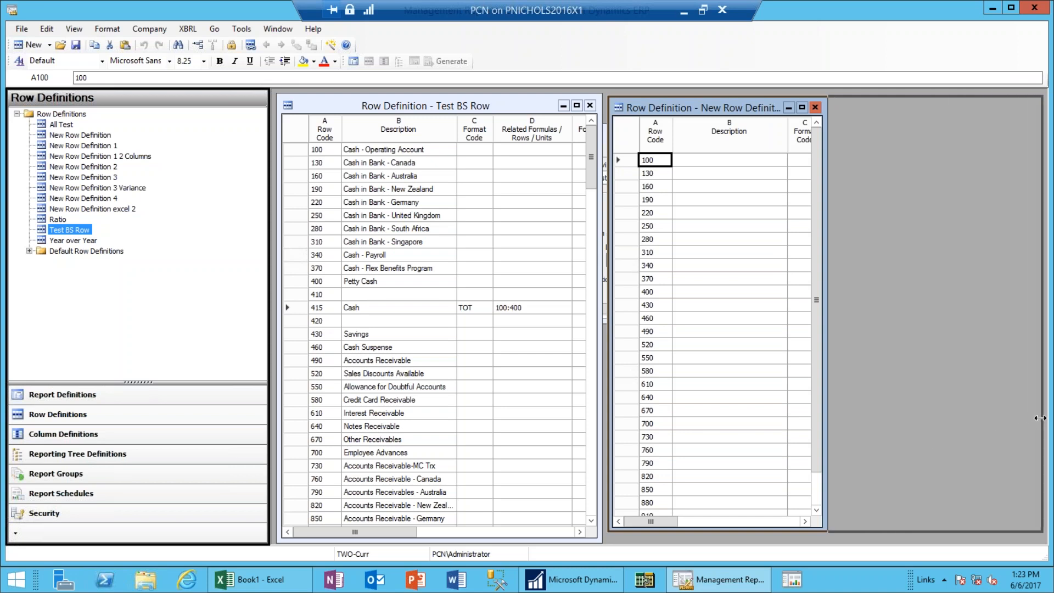
Enter 'Cash' in row 160's Description cell of New Row Definition 5.
left_click(717, 160)
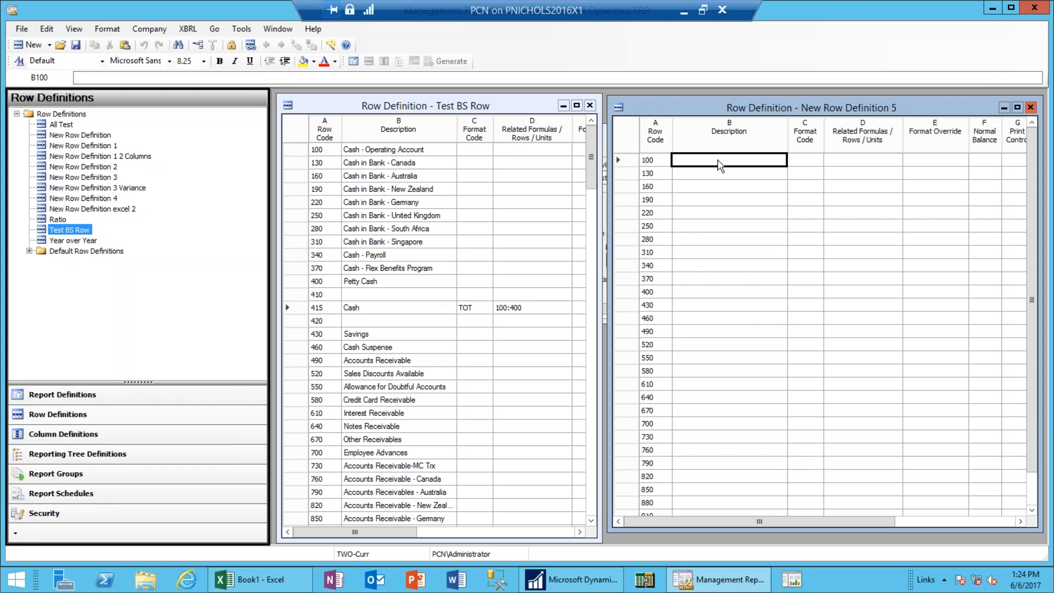
key("Down")
key("Down")
key("Up")
key("Up")
key("Down")
key("Down")
type("Cash")
key("Tab")
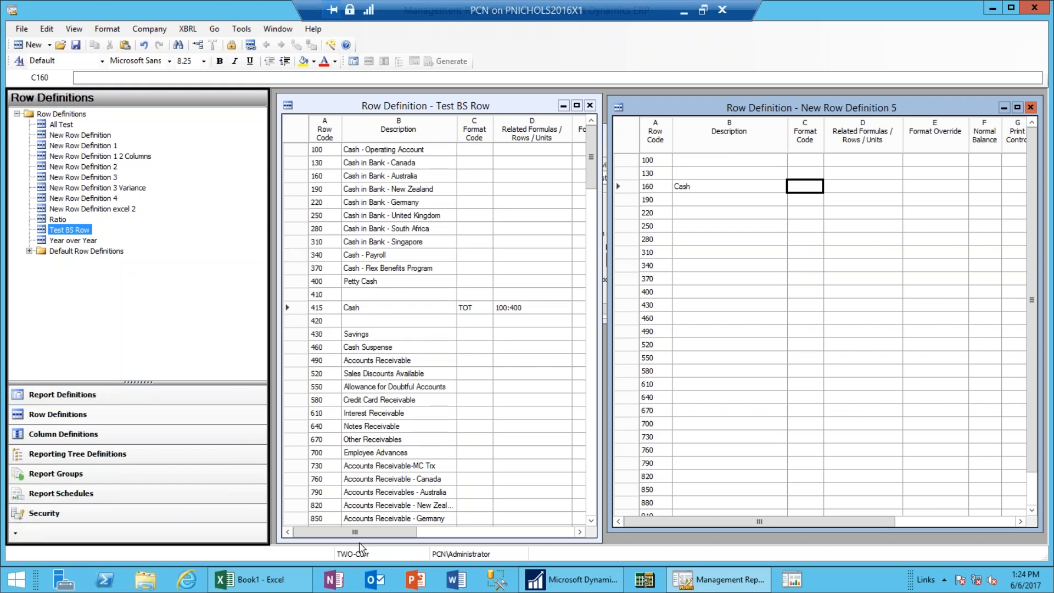
left_click(403, 535)
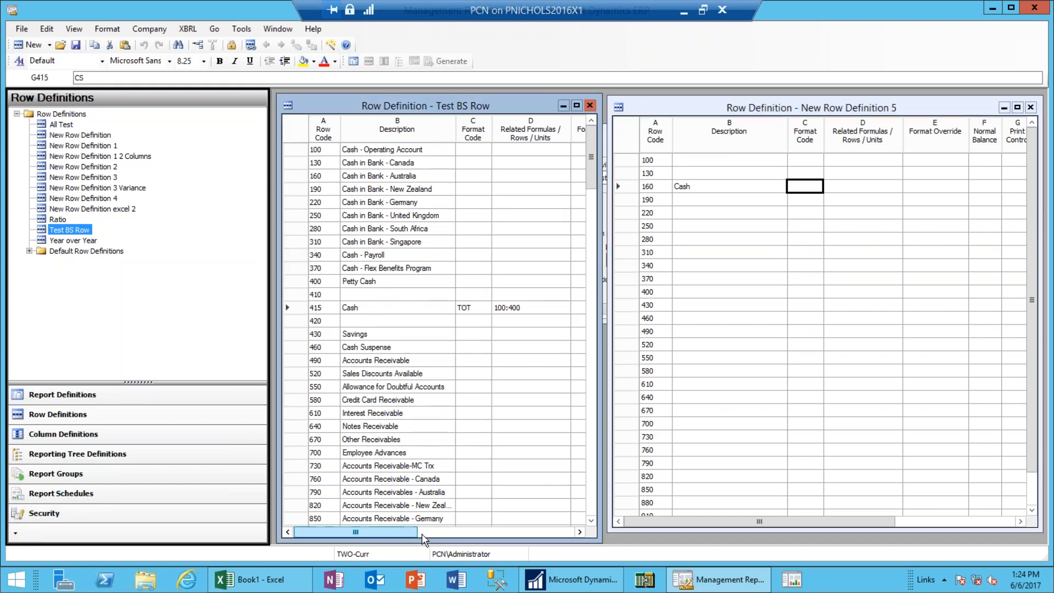
left_click(441, 534)
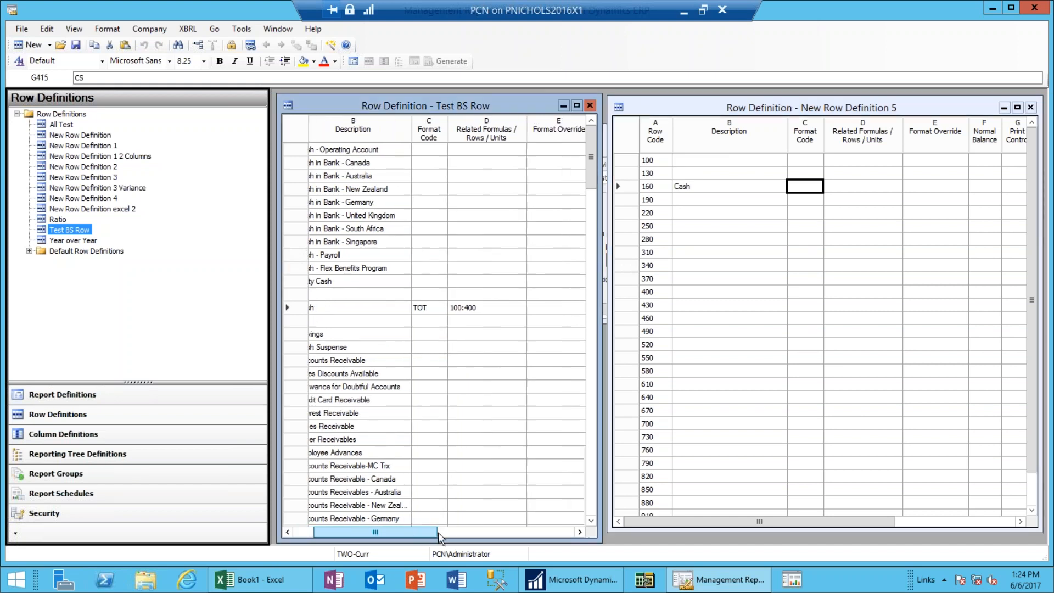
left_click_drag(428, 532, 563, 538)
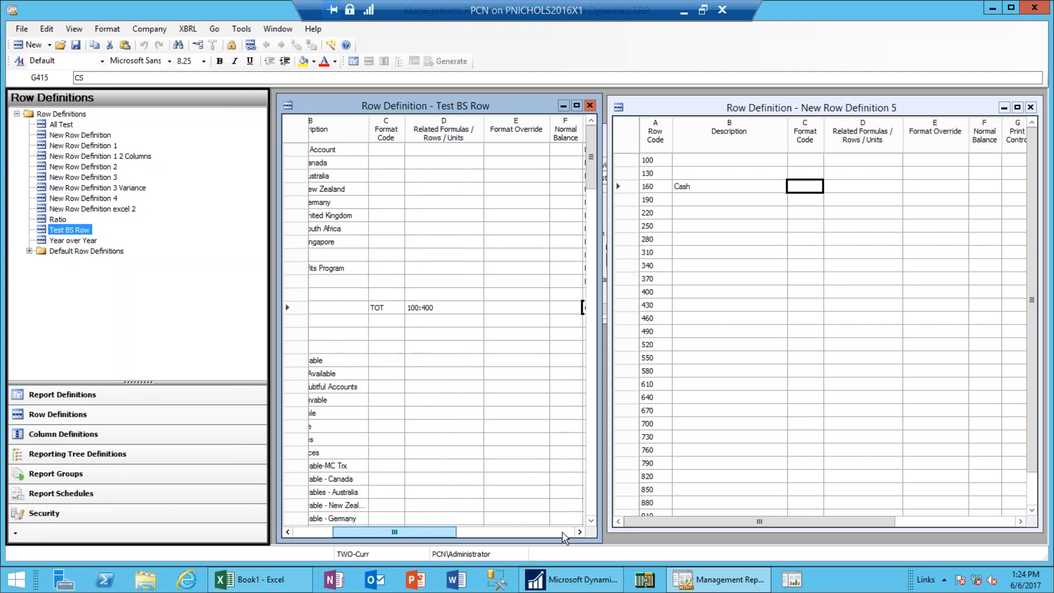
left_click(429, 532)
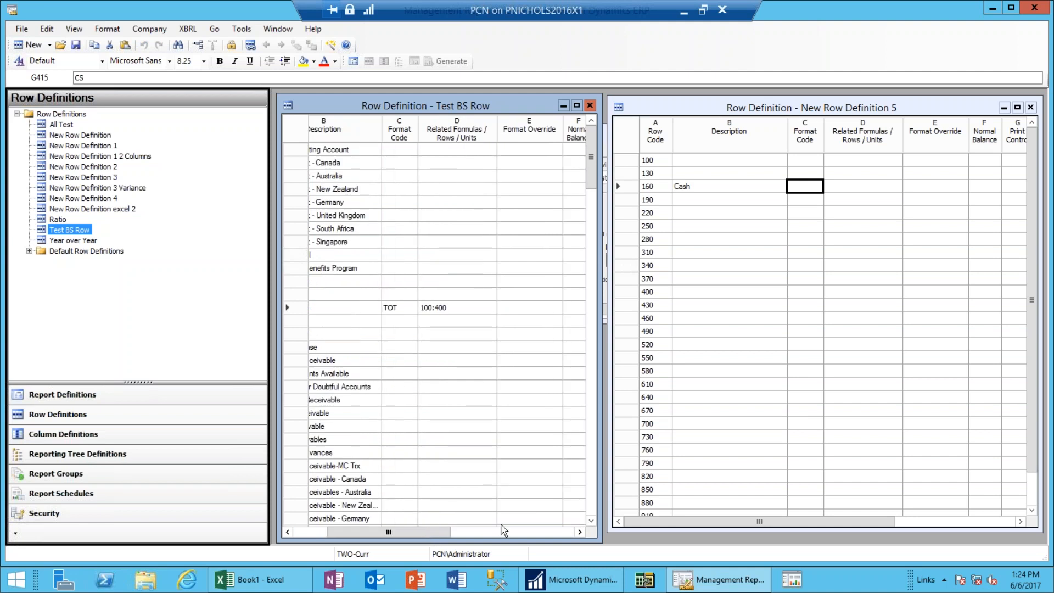
left_click(557, 532)
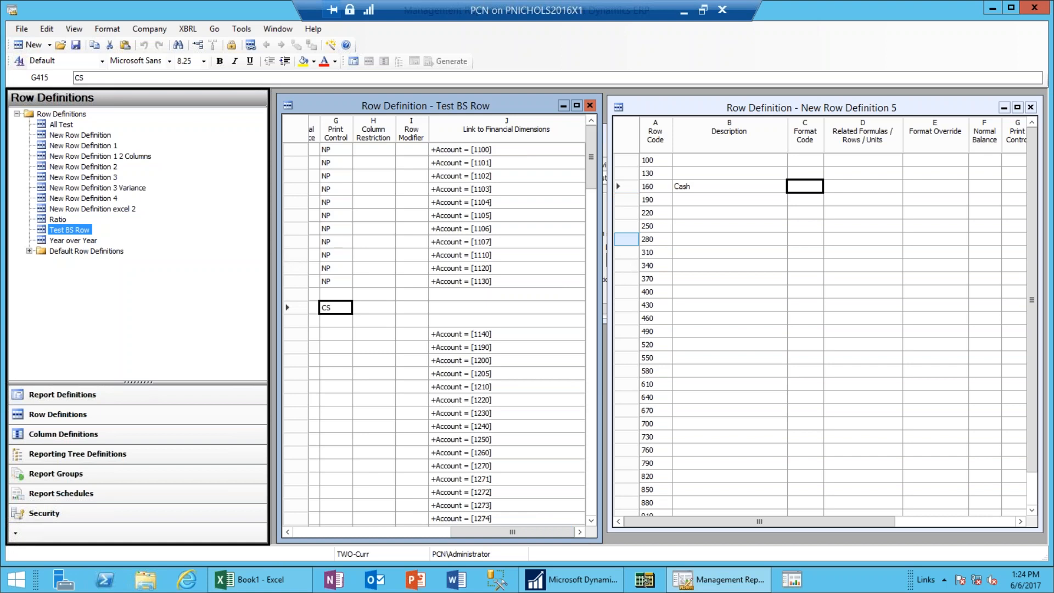
left_click(373, 308)
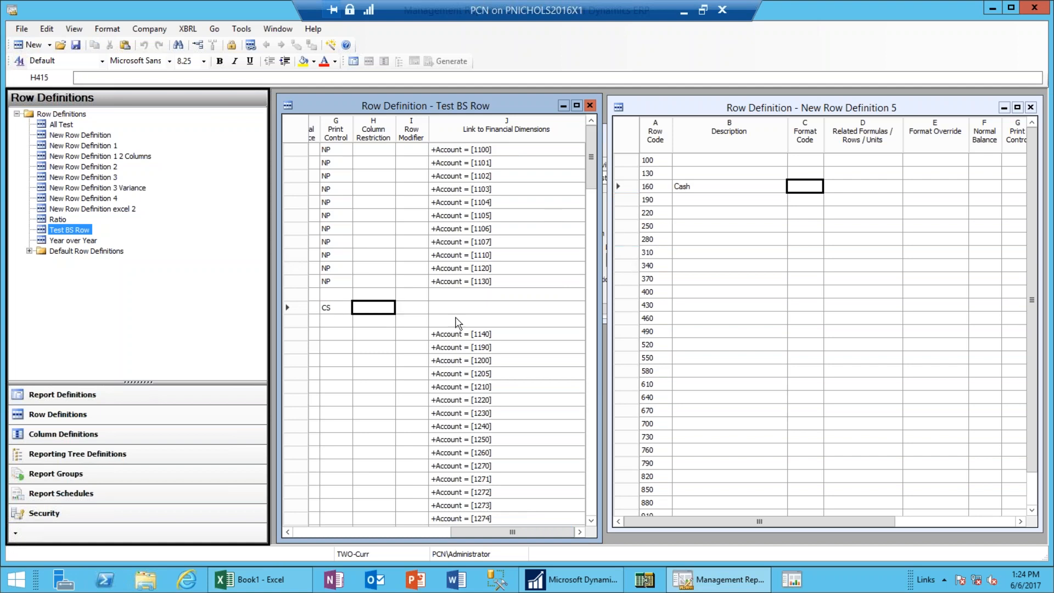
left_click(297, 532)
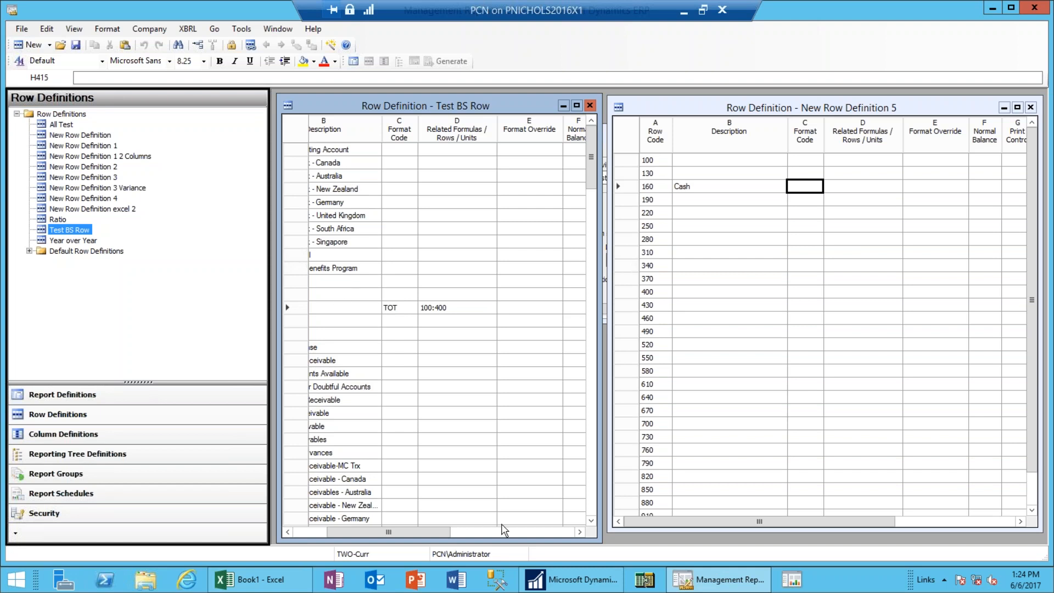
left_click(549, 535)
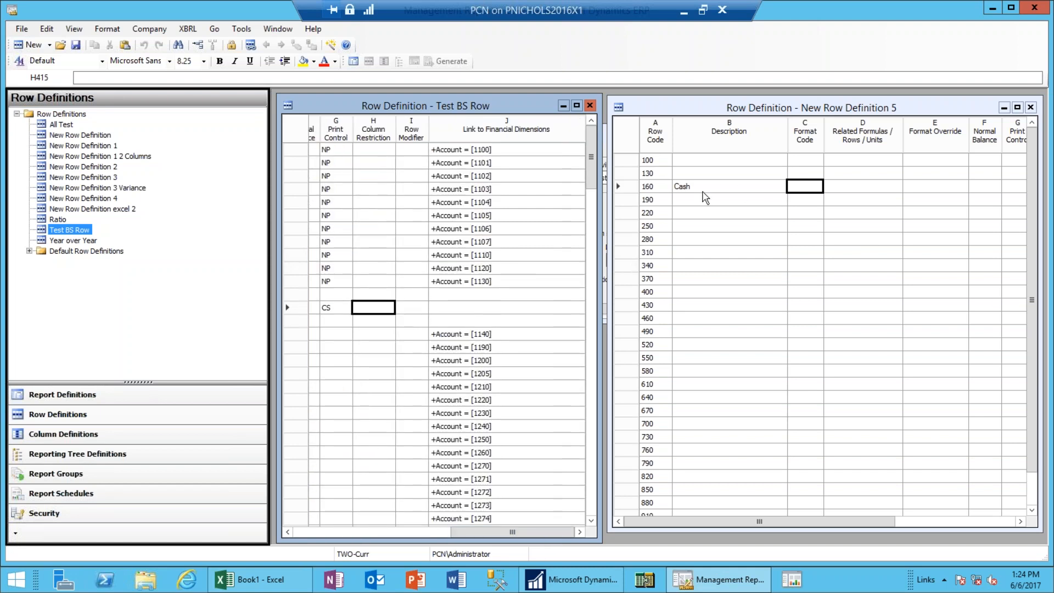
left_click(895, 521)
left_click_drag(895, 518, 993, 521)
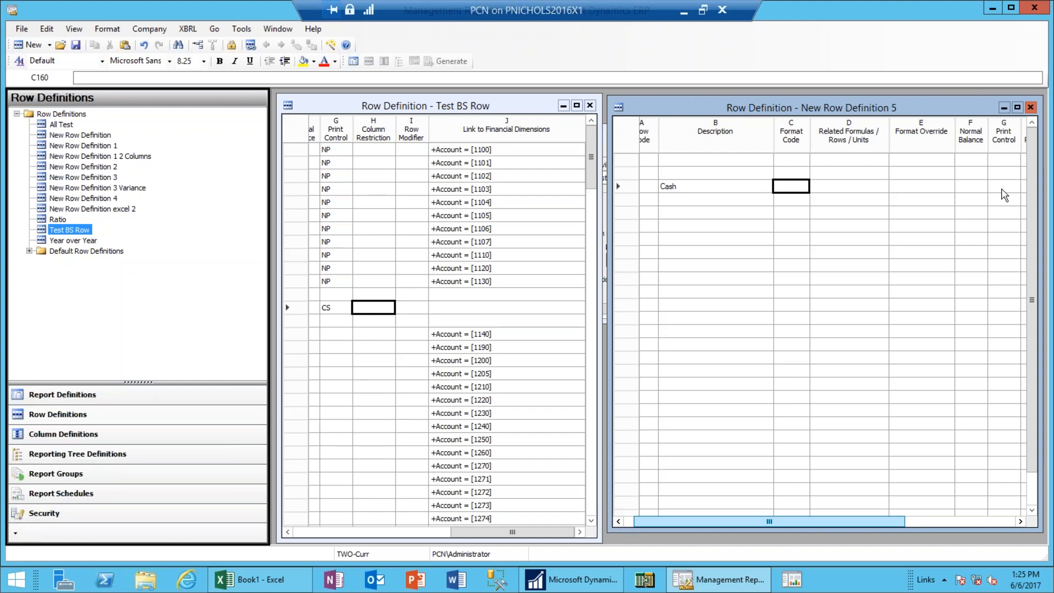
Link row 160 Cash to the account range +Account = [1100:1130].
key("Right")
key("Right")
key("Right")
key("Right")
key("Right")
key("Right")
key("Right")
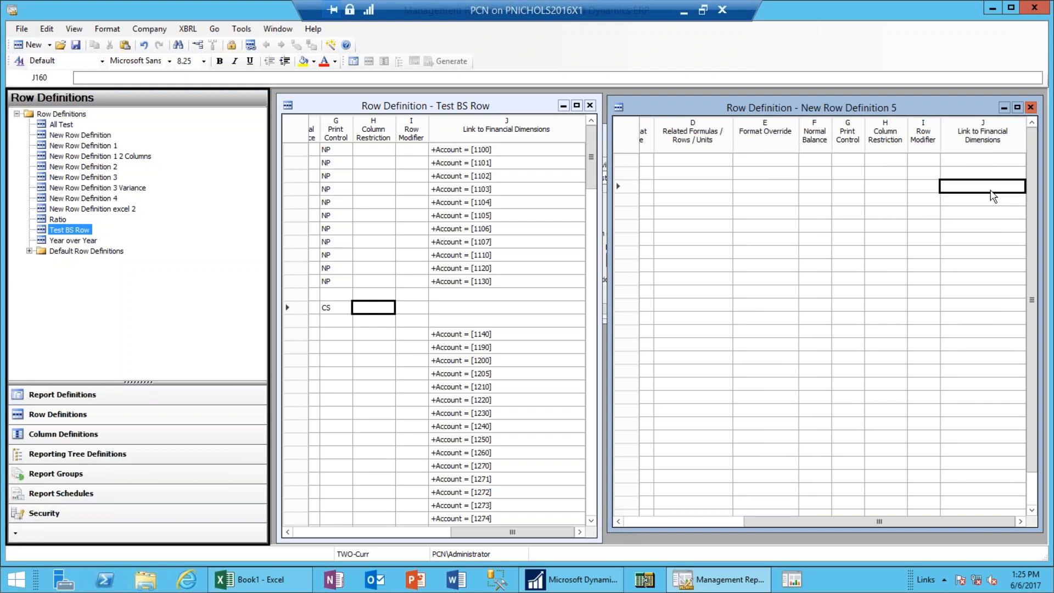
double_click(983, 192)
left_click_drag(600, 193, 844, 181)
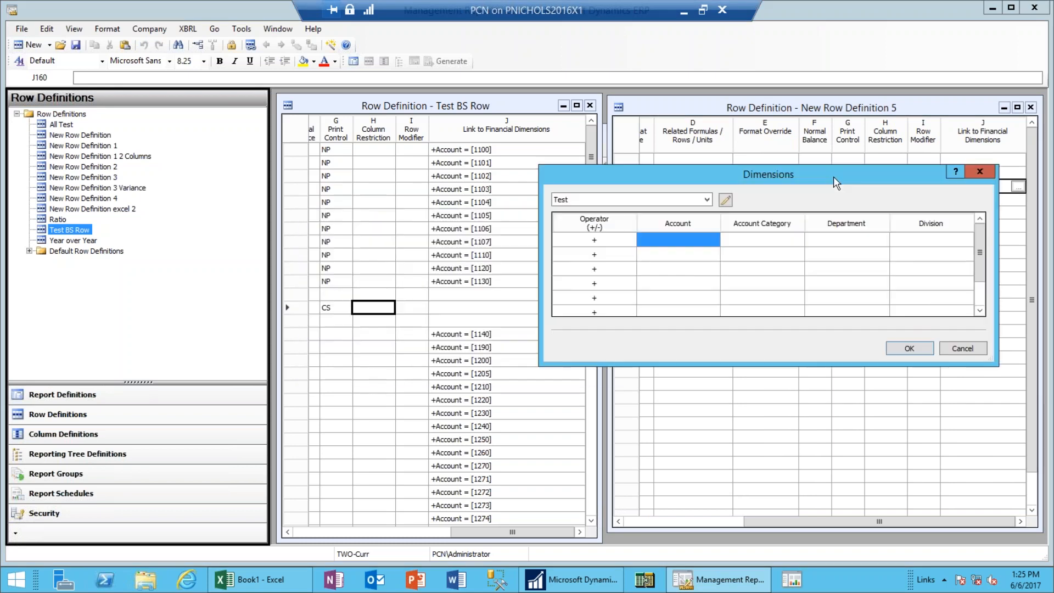
double_click(693, 240)
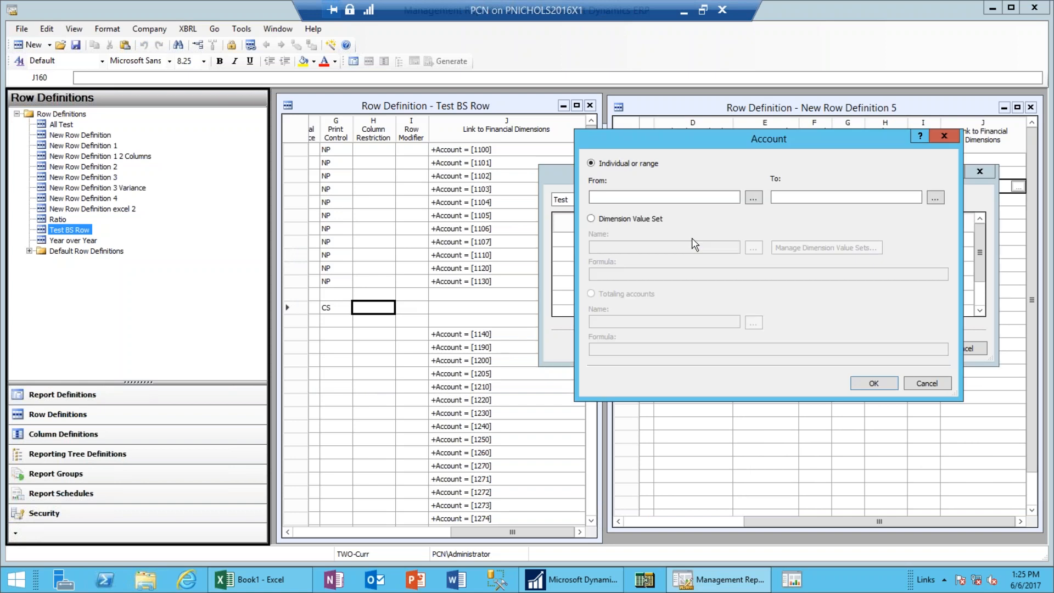
left_click(676, 199)
type("1100")
key("Tab")
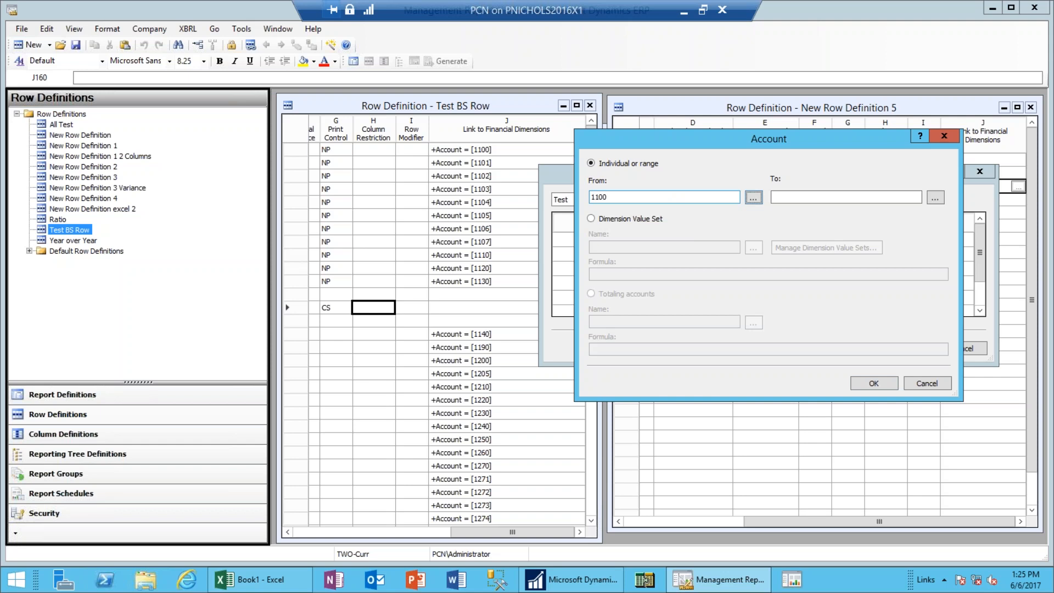
key("Tab")
type("1130")
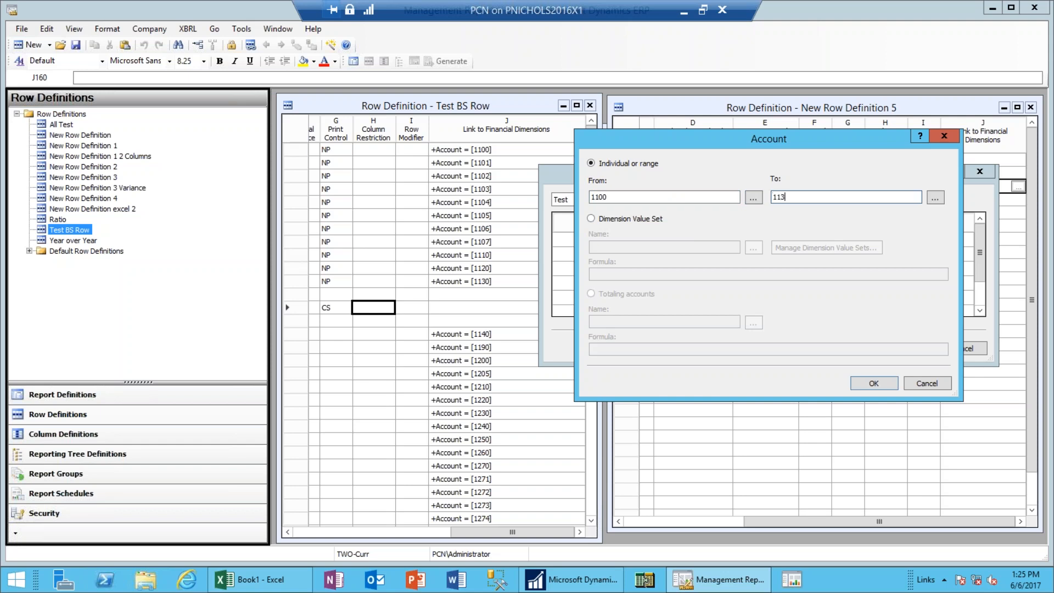
left_click(891, 382)
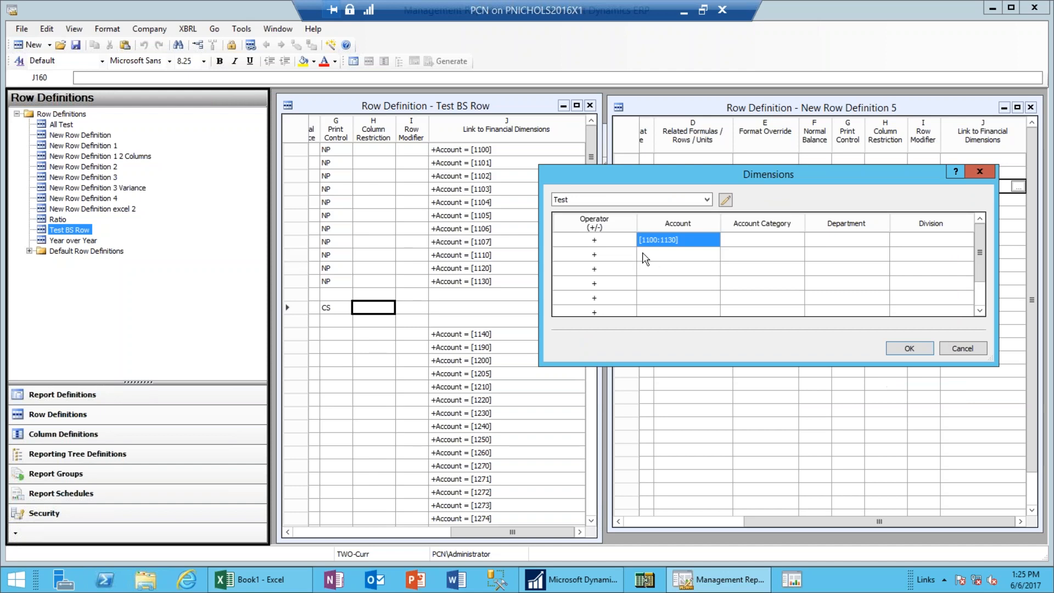
left_click(910, 348)
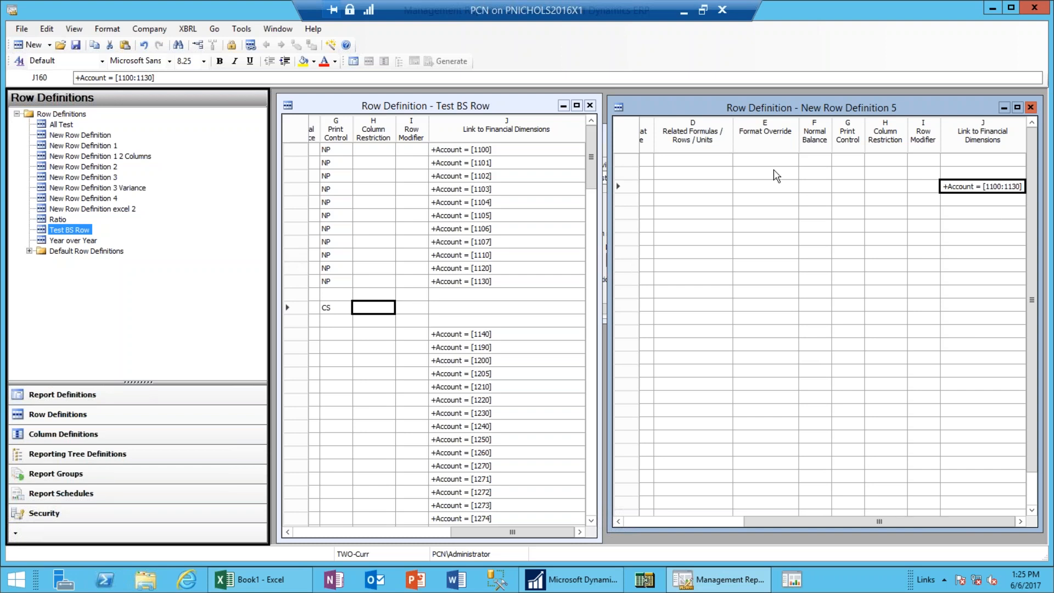
left_click(767, 188)
key("Left")
key("Left")
key("Left")
key("Left")
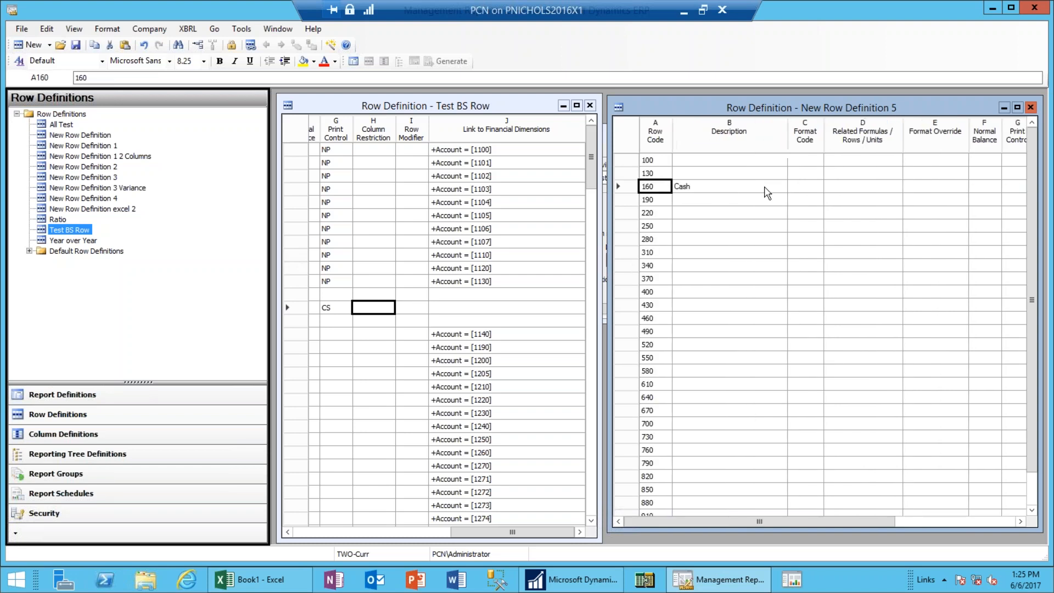
key("Right")
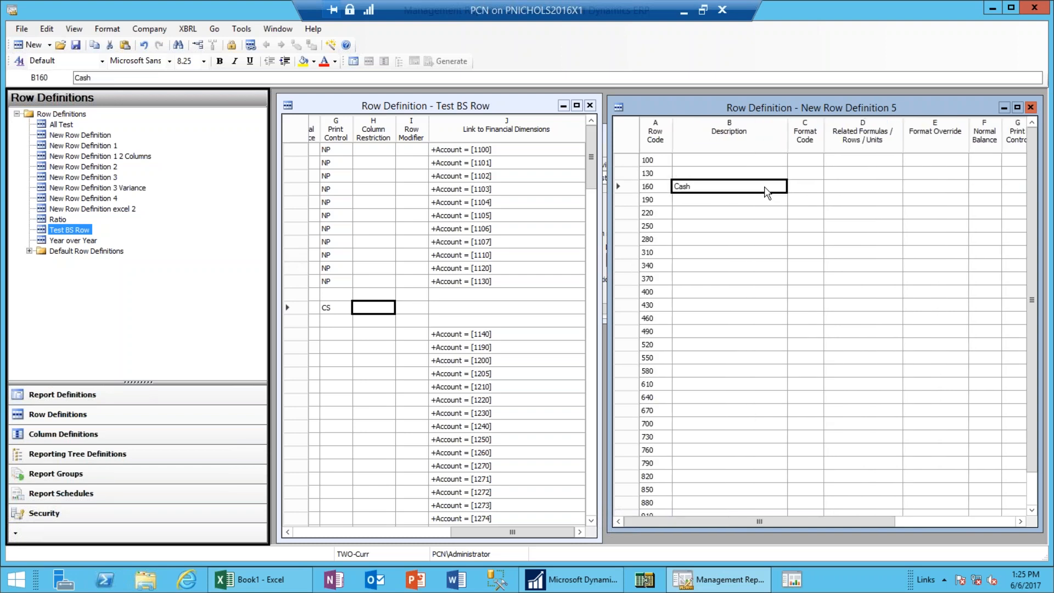
left_click(338, 307)
key("Left")
key("Left")
key("Left")
key("Left")
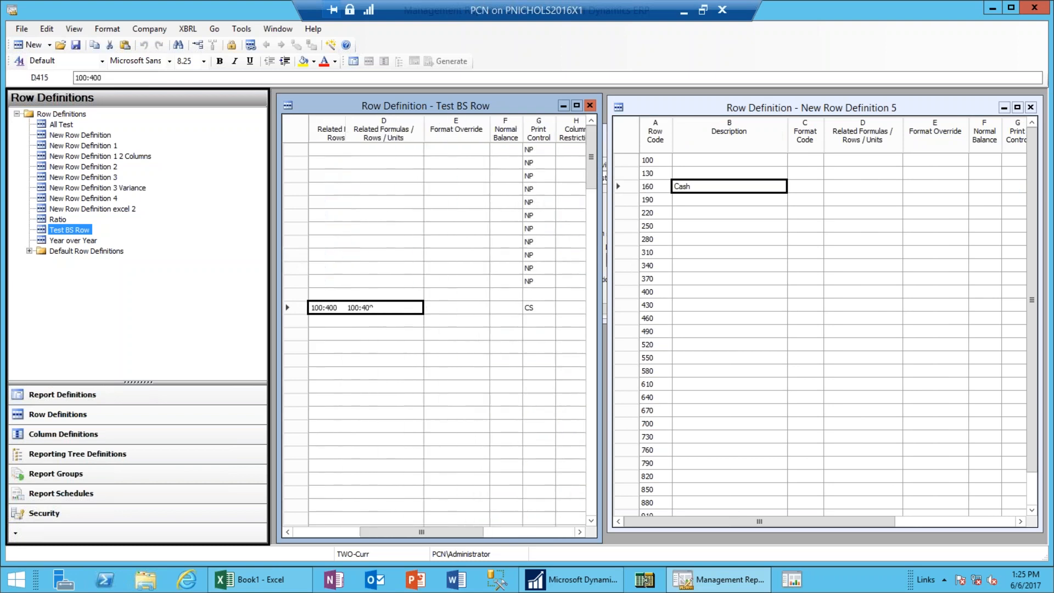
key("Left")
key("Right")
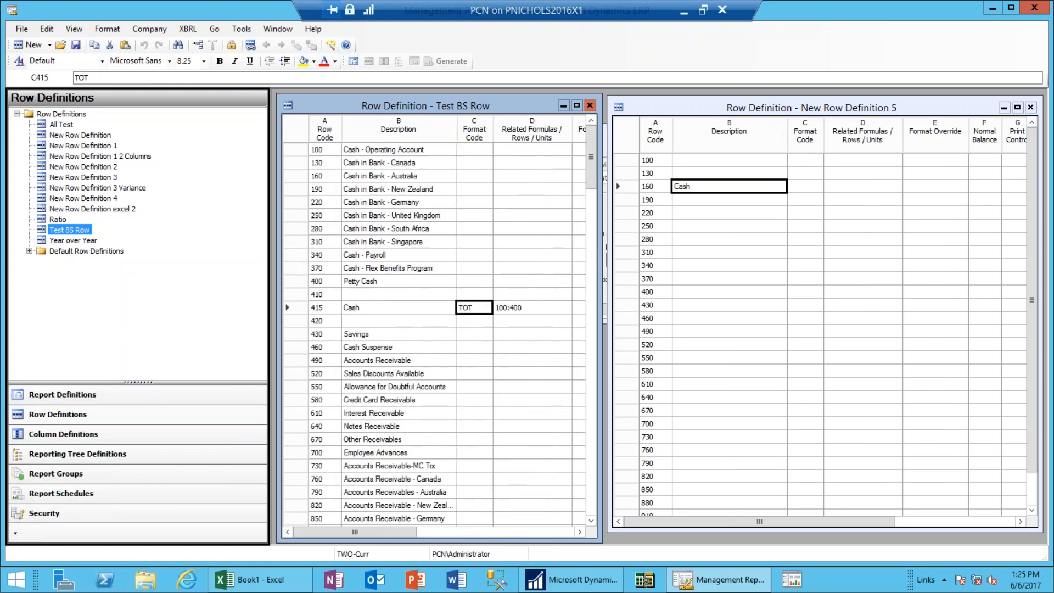
key("Right")
key("Right")
key("Right")
key("Right")
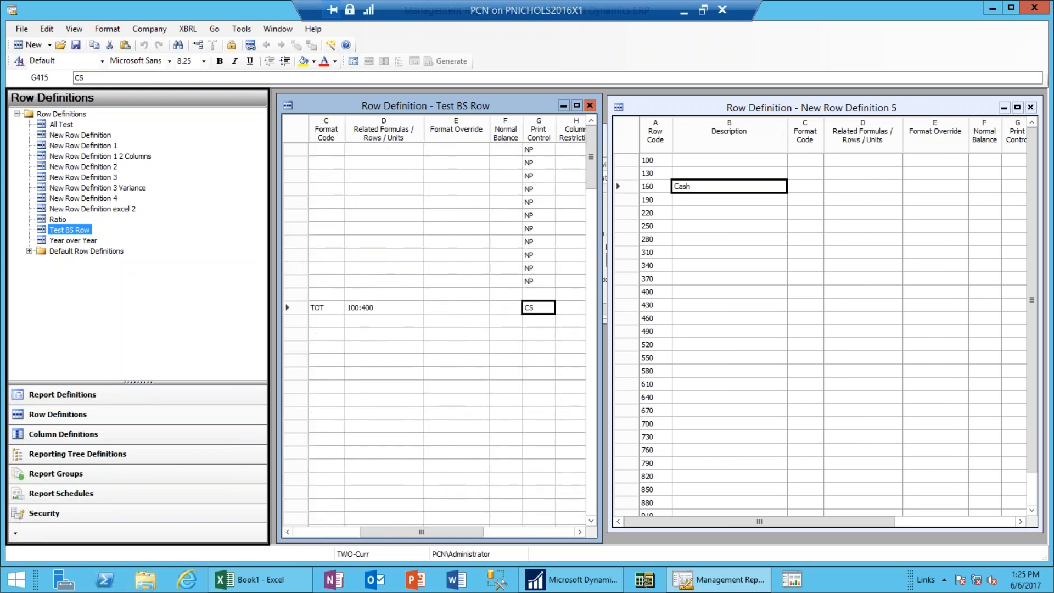
key("Down")
key("Down")
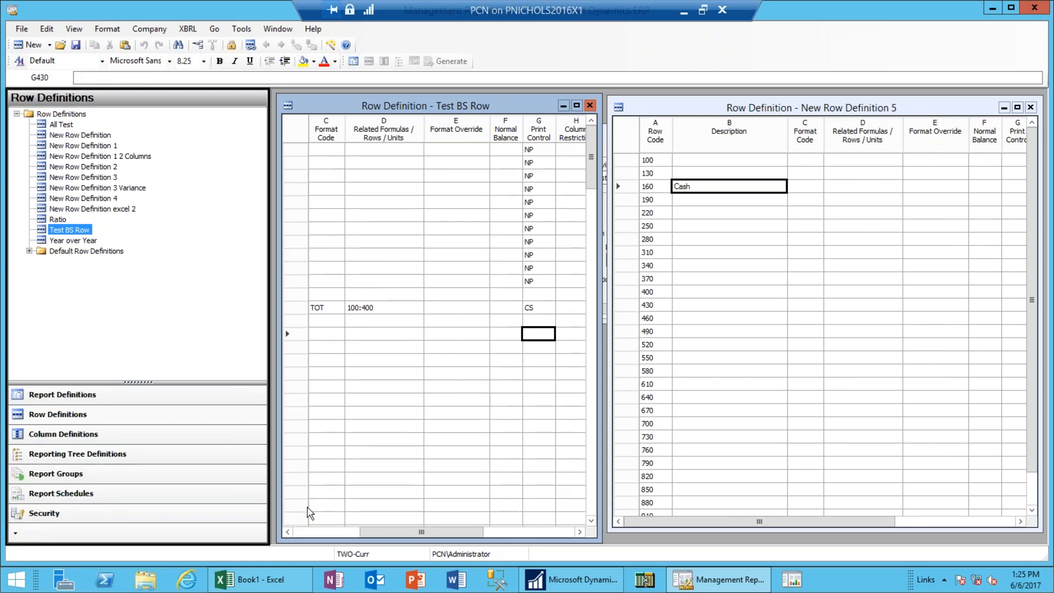
left_click(287, 532)
left_click(287, 531)
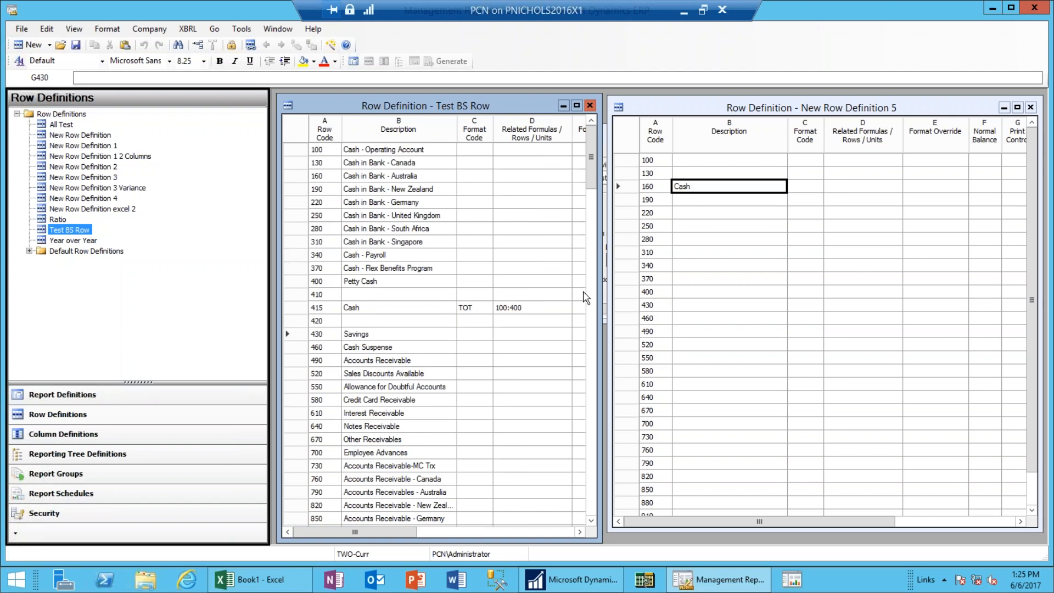
left_click_drag(595, 180, 592, 216)
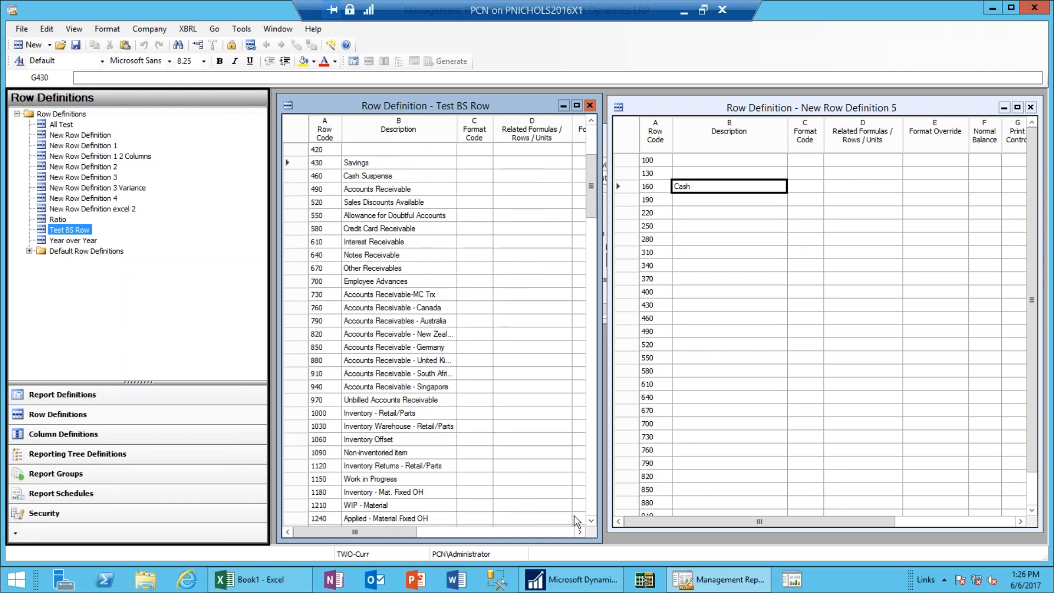
scroll(590, 521, "down", 3)
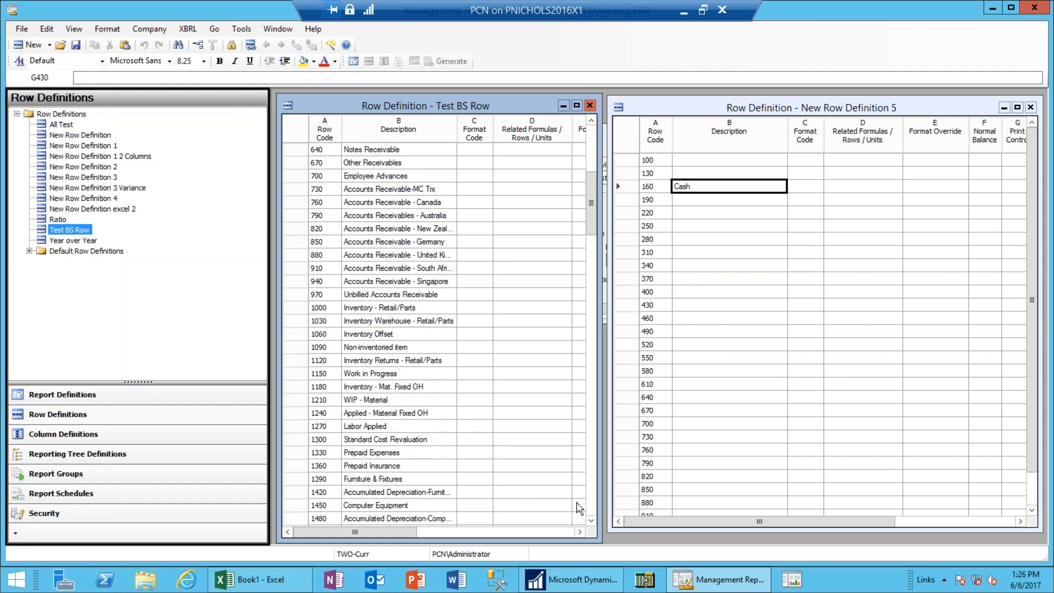
left_click(591, 521)
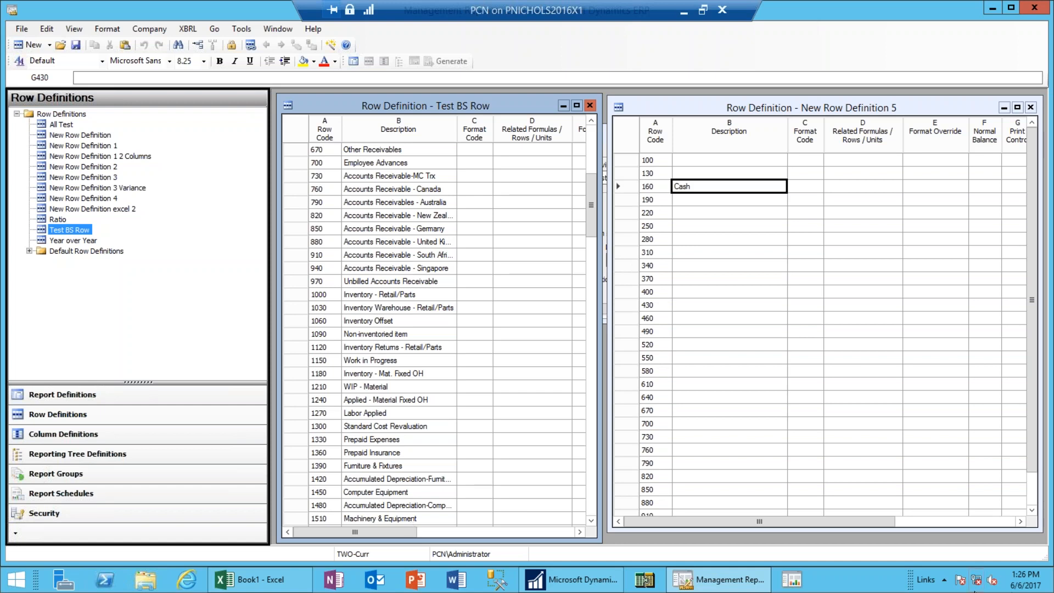
left_click(1005, 521)
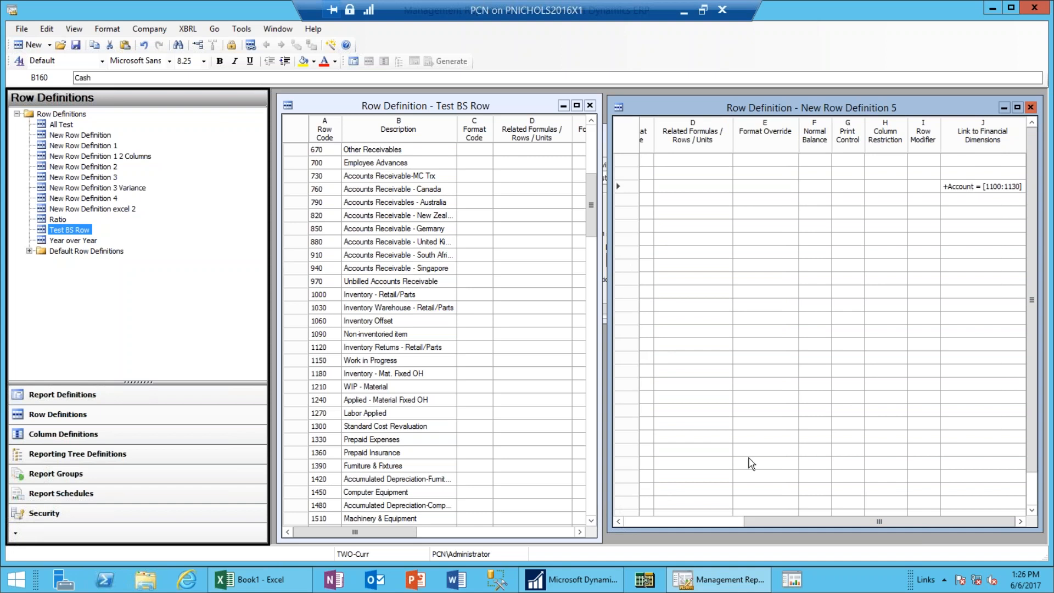
left_click(667, 522)
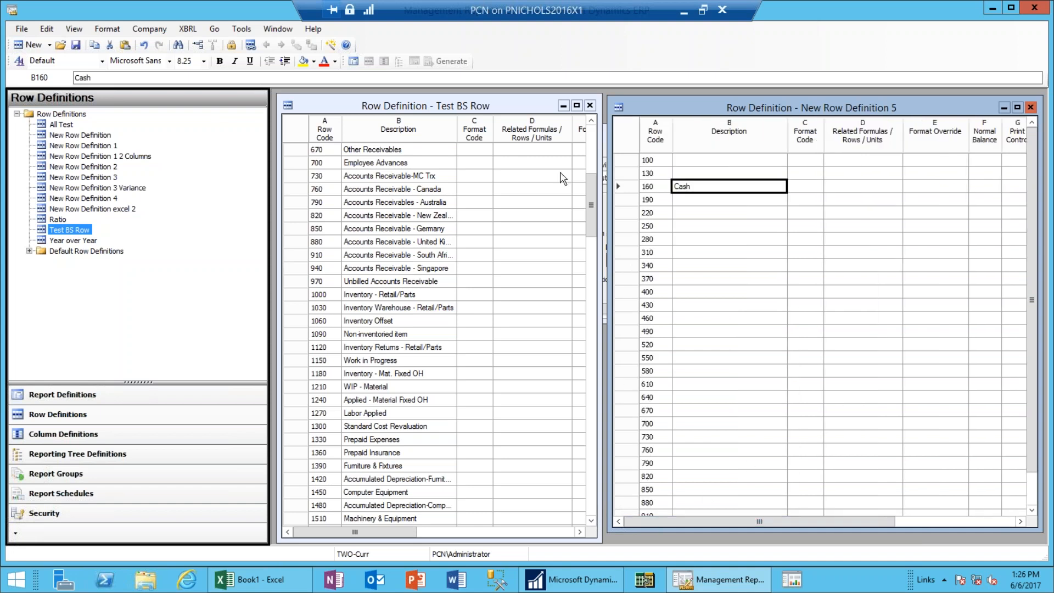
left_click_drag(590, 176, 589, 142)
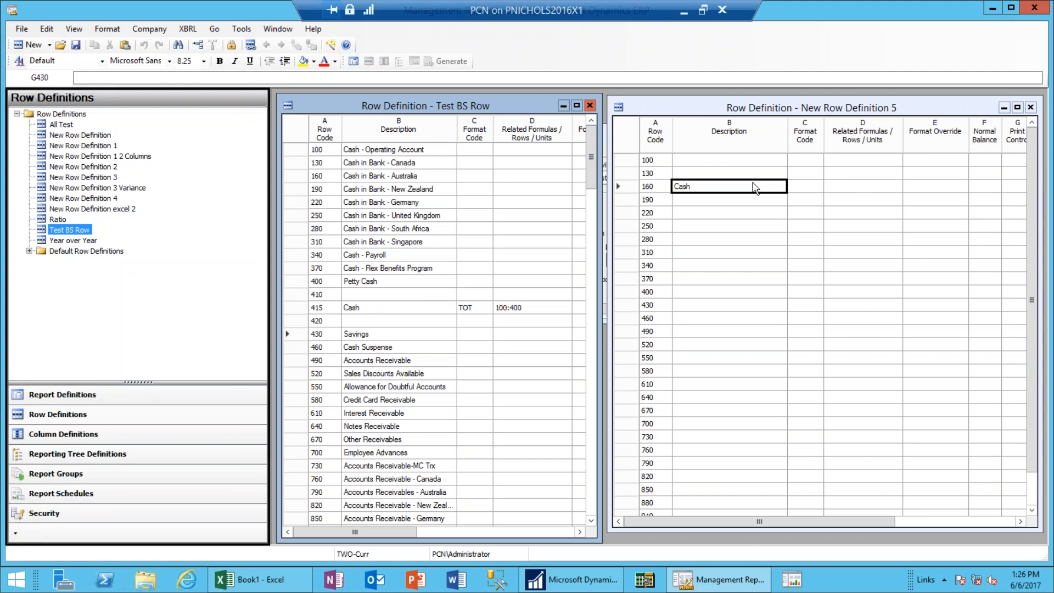
Enter 'Cash - Other' as the description of row 190.
left_click(716, 204)
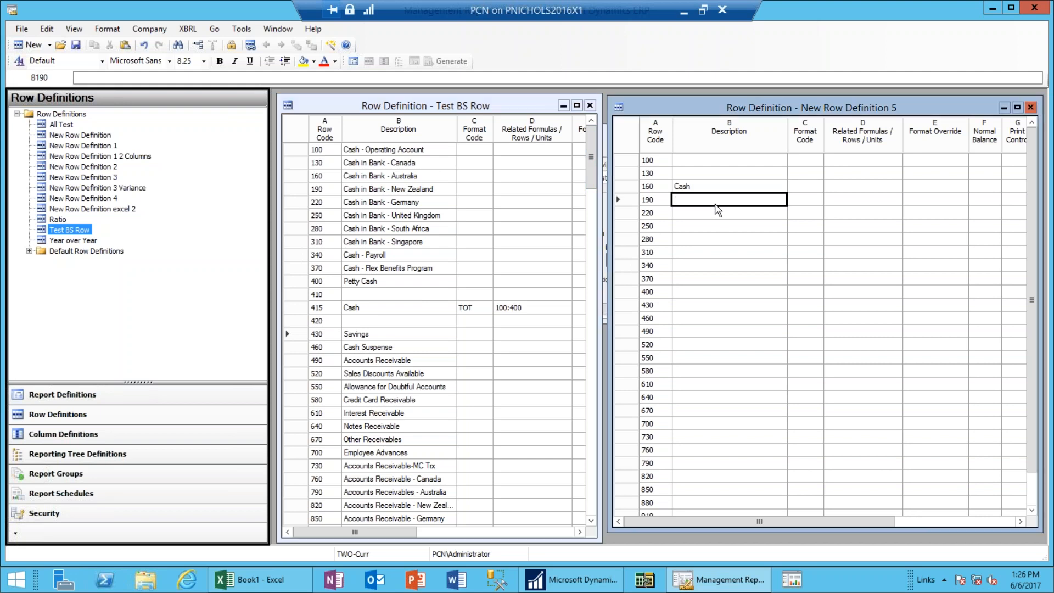
type("Cash")
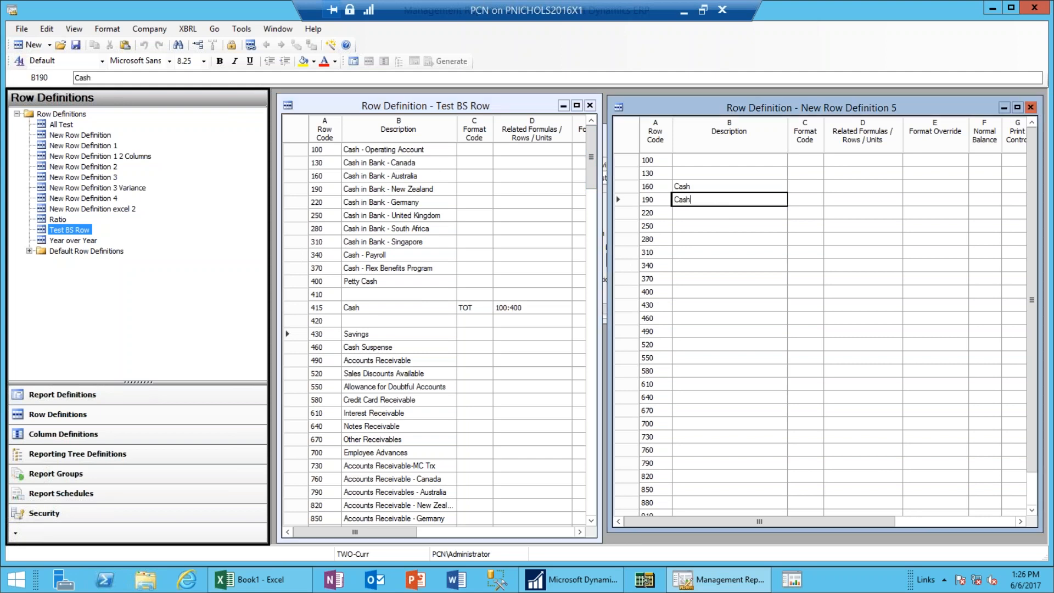
type(" - Other")
key("Tab")
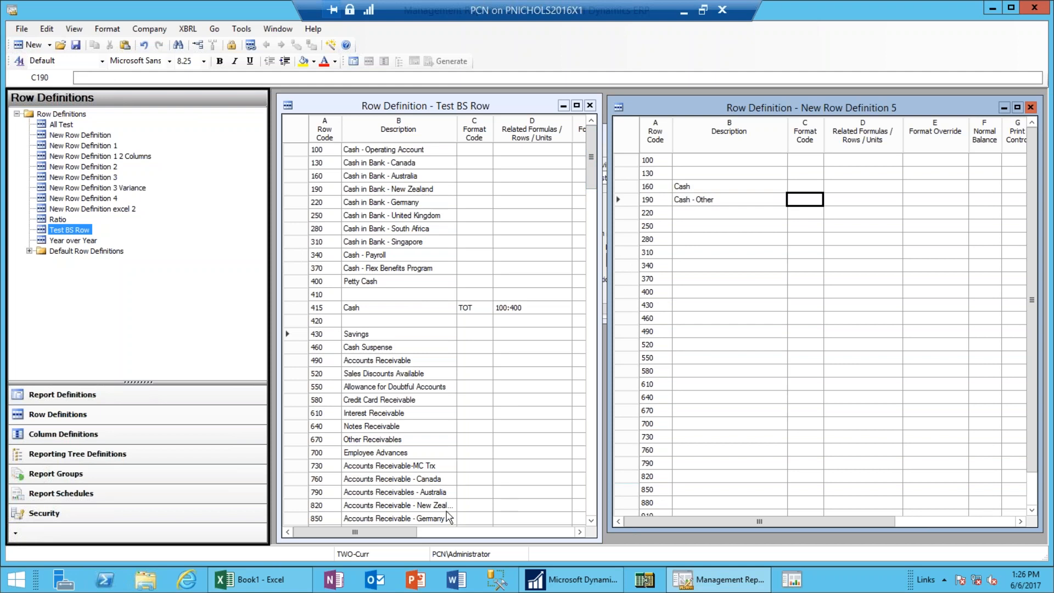
Scroll both row grids right toward the Link to Financial Dimensions column.
left_click_drag(402, 532, 404, 532)
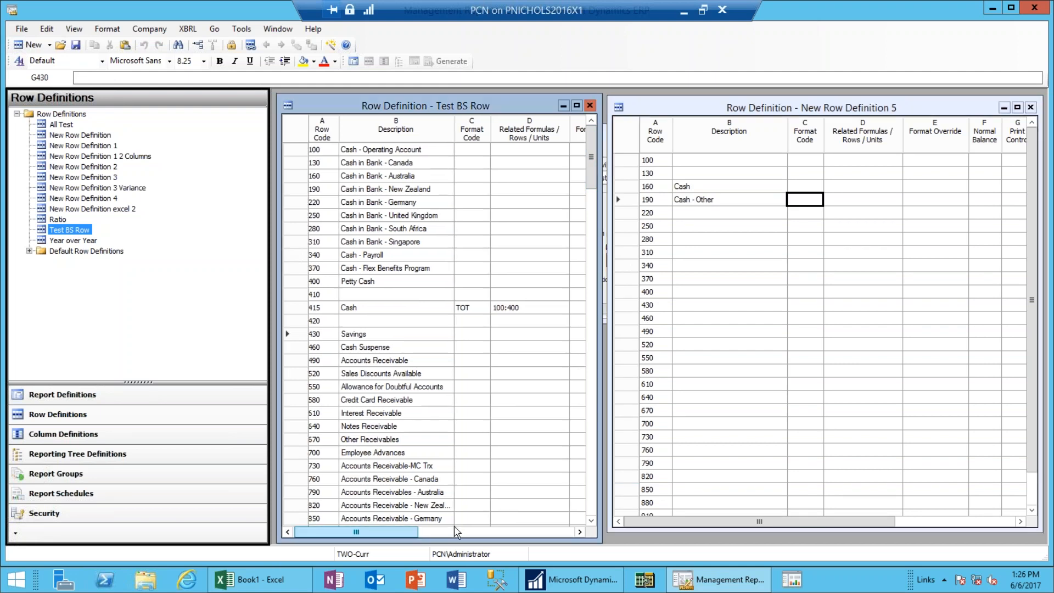
left_click(566, 532)
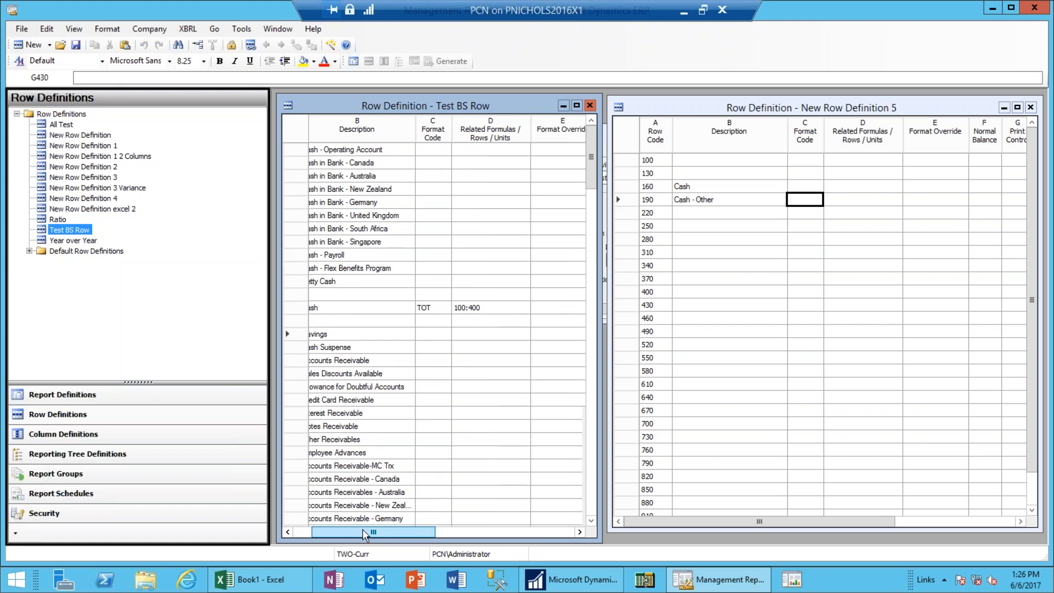
left_click_drag(364, 529, 564, 530)
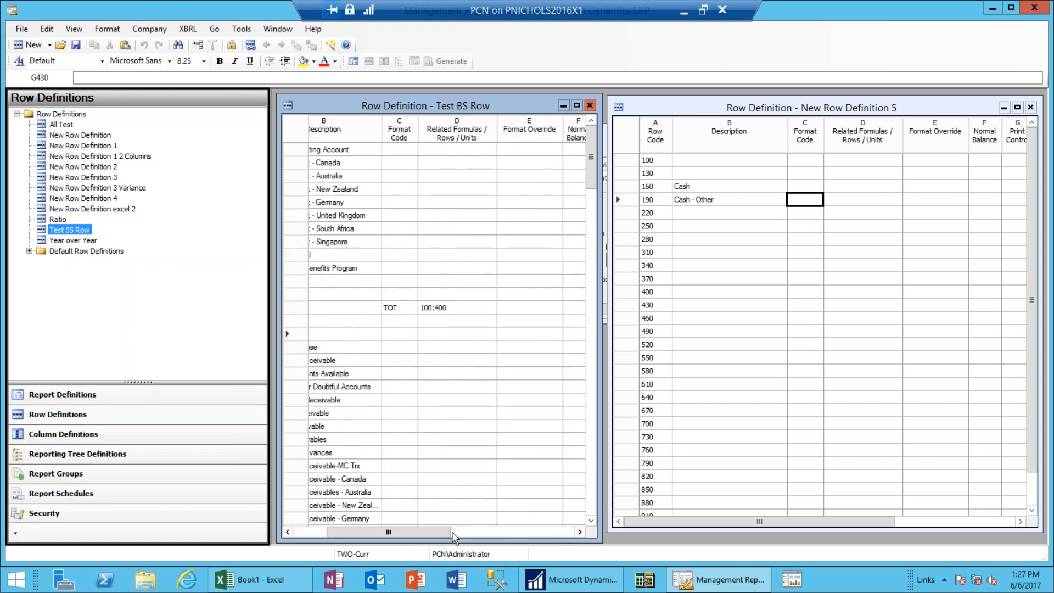
left_click_drag(441, 531, 549, 532)
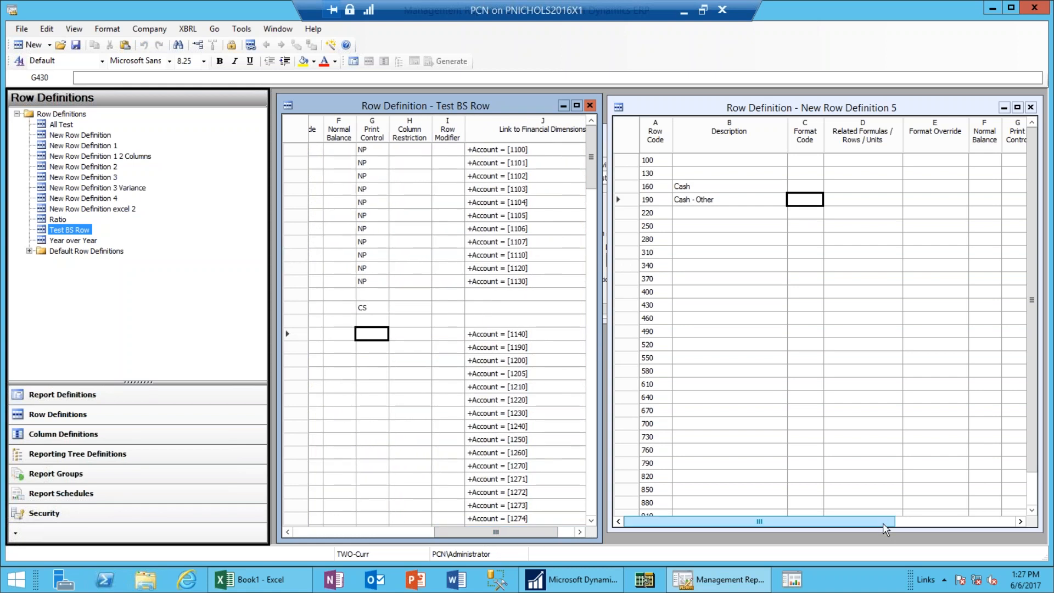
left_click_drag(883, 522, 991, 516)
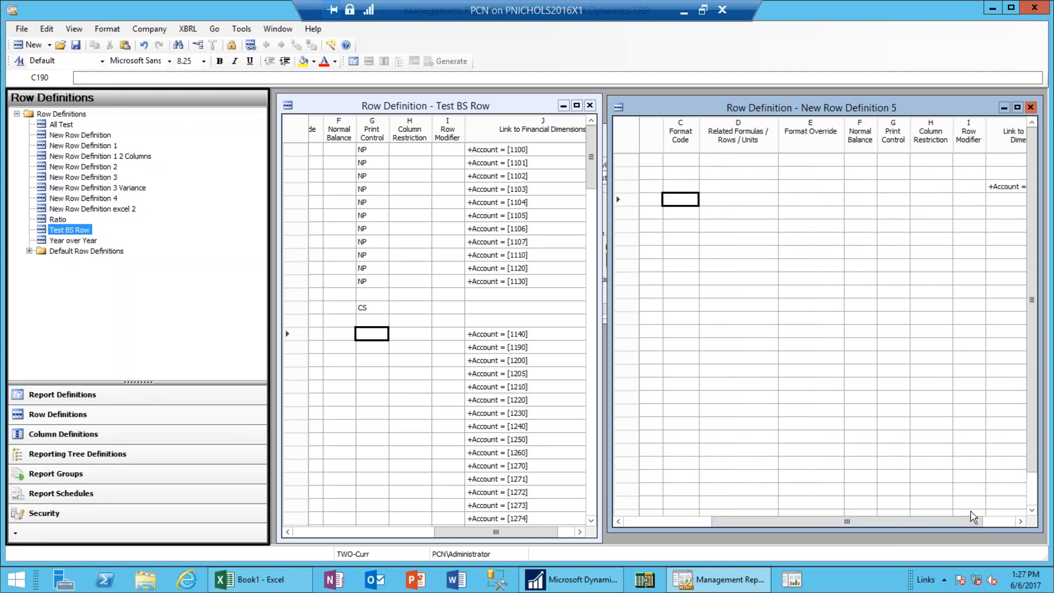
Link row 190 Cash - Other to accounts 1140 and 1190, and widen the link column.
double_click(997, 202)
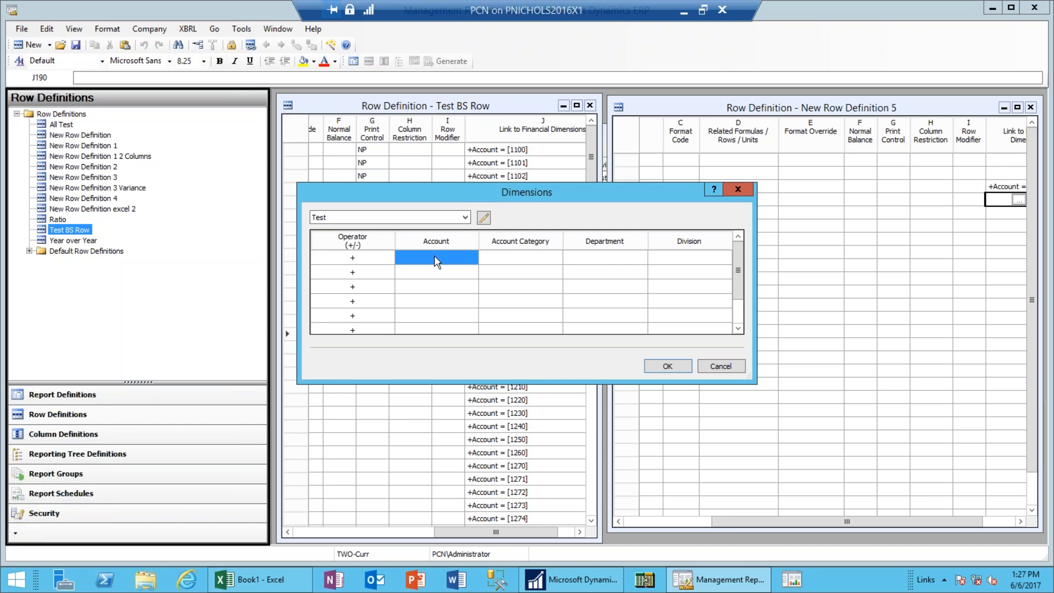
type("1140")
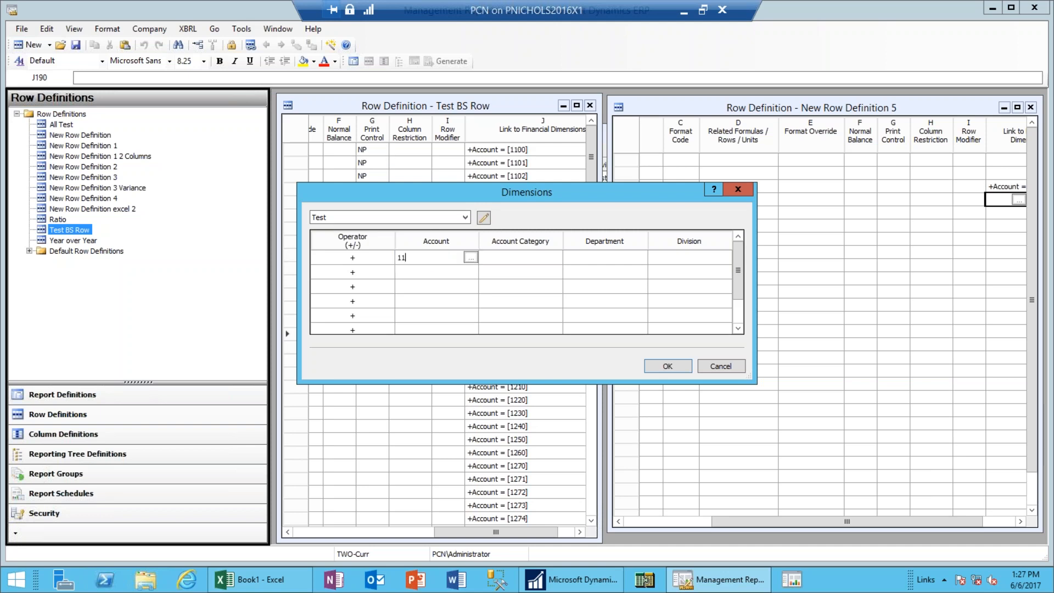
left_click(400, 276)
type("1190")
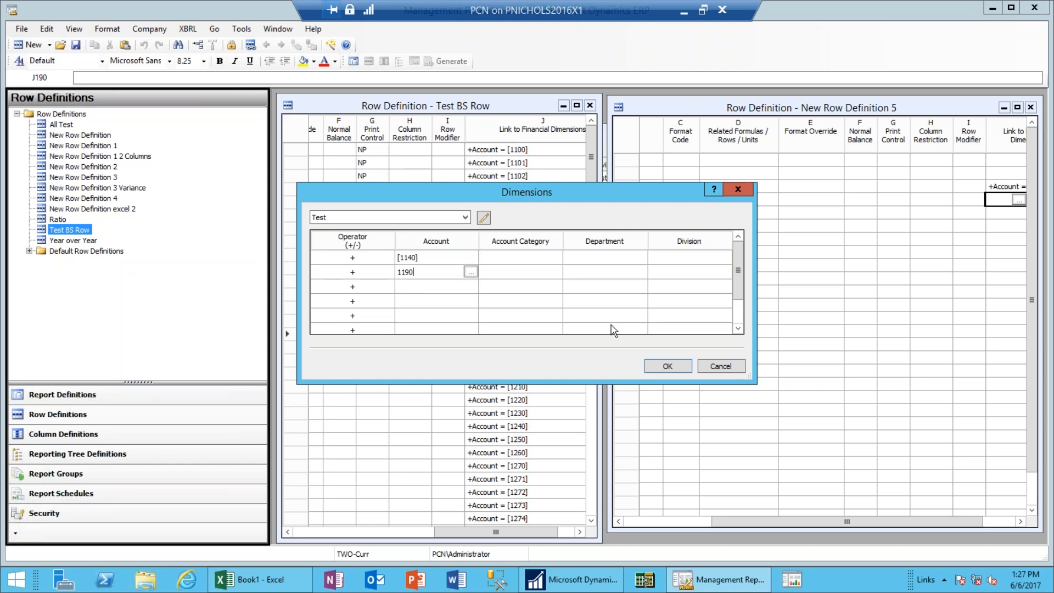
left_click(666, 366)
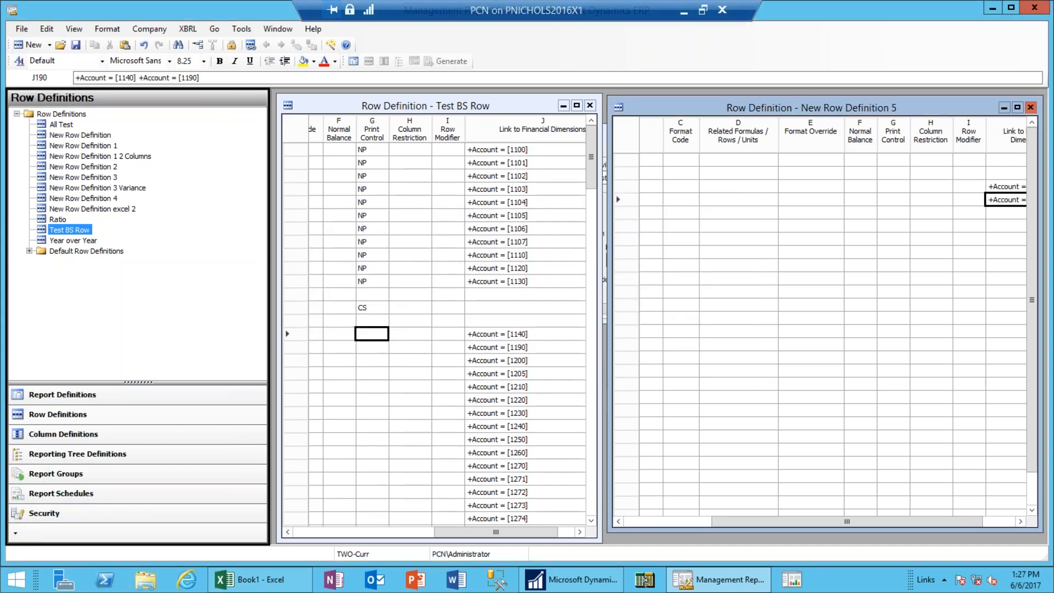
left_click_drag(967, 511, 1007, 523)
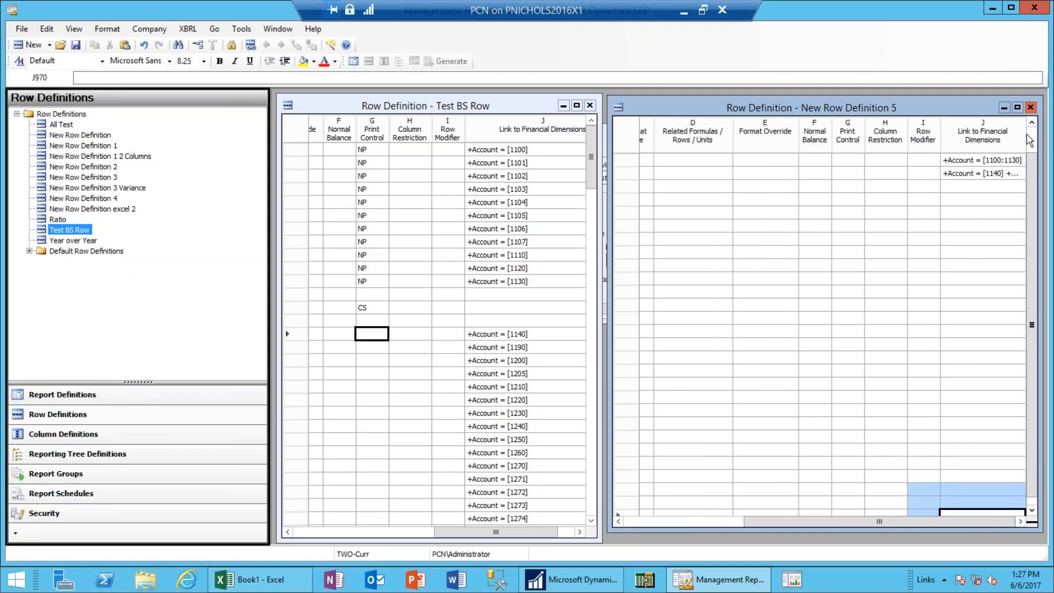
left_click_drag(1024, 137, 1038, 138)
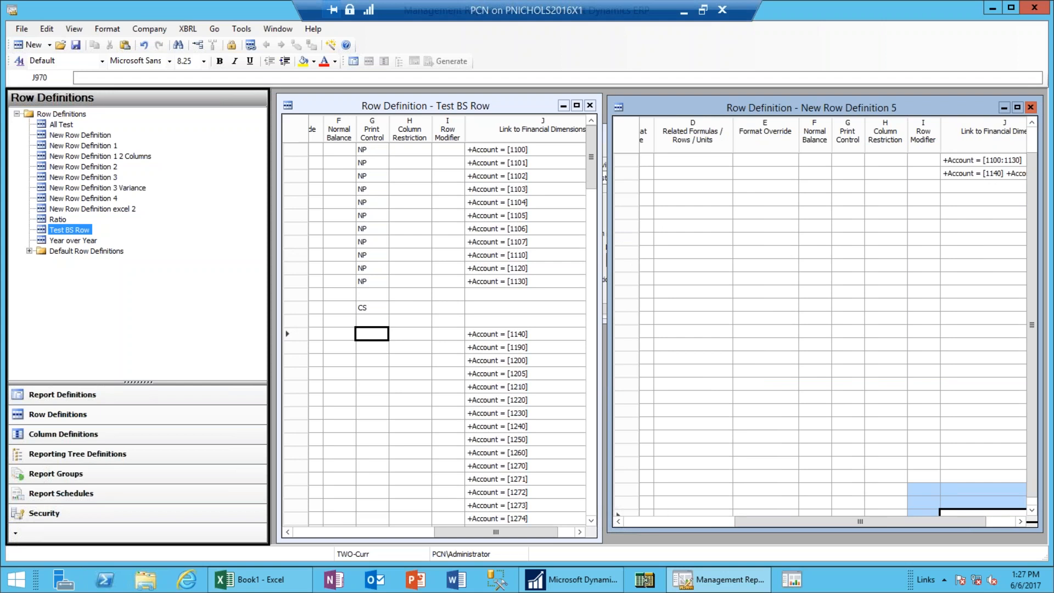
Enter Cash as row 280's description and select its financial dimensions link cell.
left_click(1010, 523)
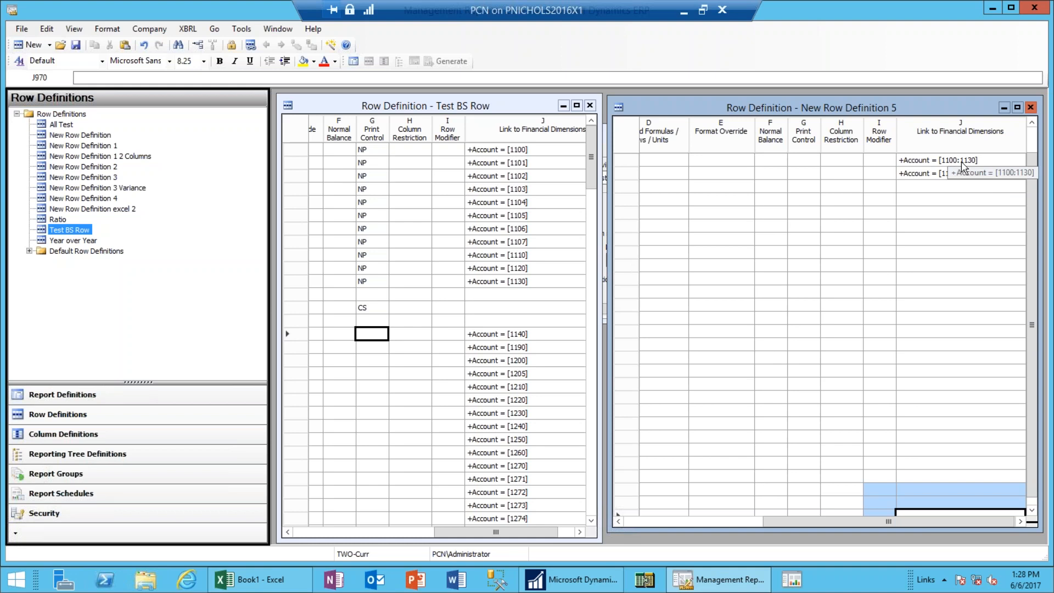
left_click(648, 521)
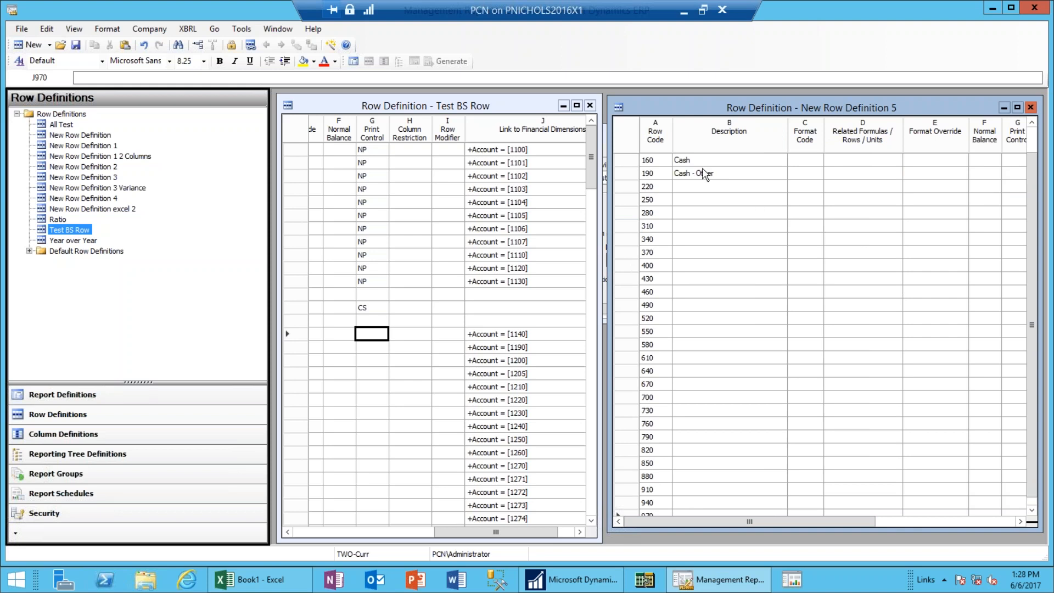
left_click(712, 214)
type("Casg")
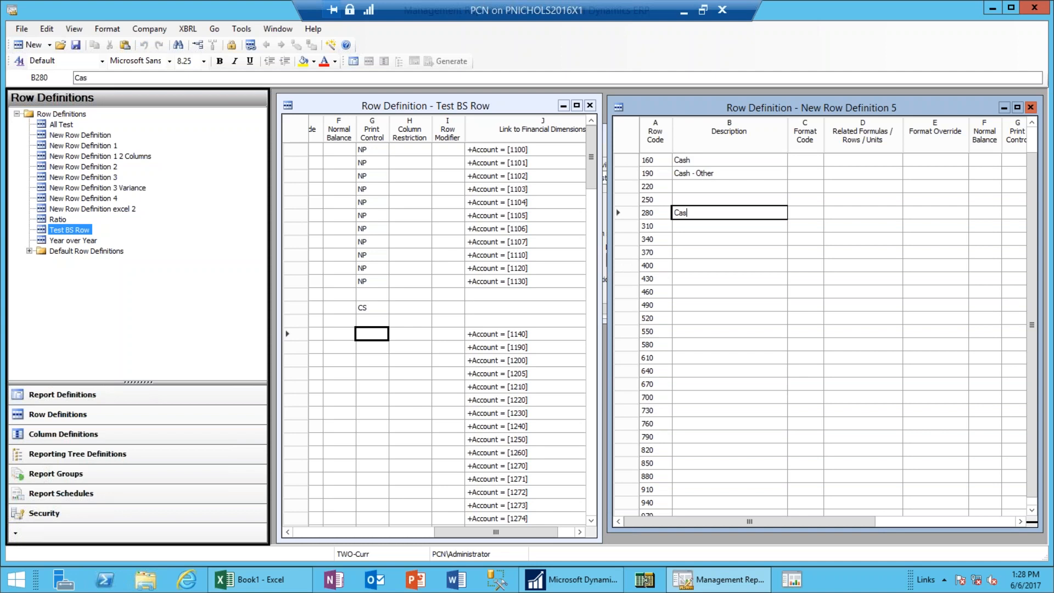
key("Tab")
key("Tab")
key("Tab")
key("Tab")
key("Tab")
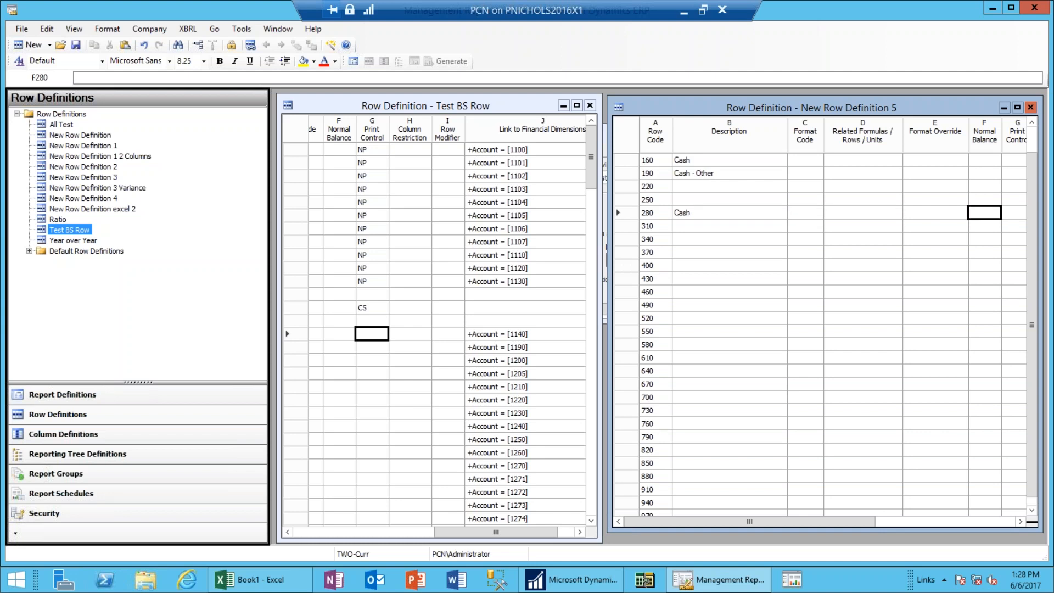
left_click(1006, 522)
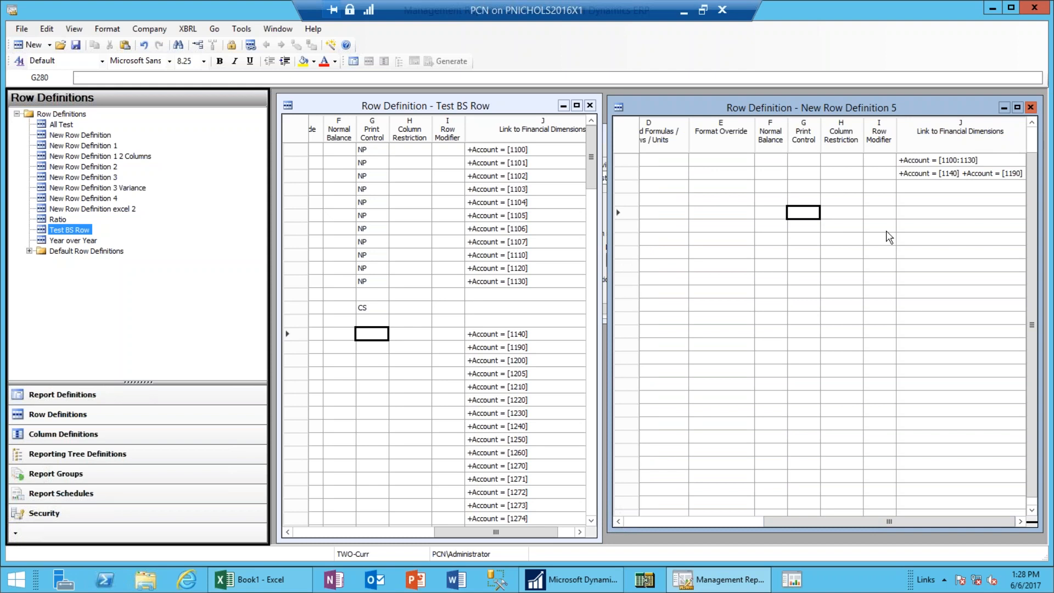
left_click(910, 215)
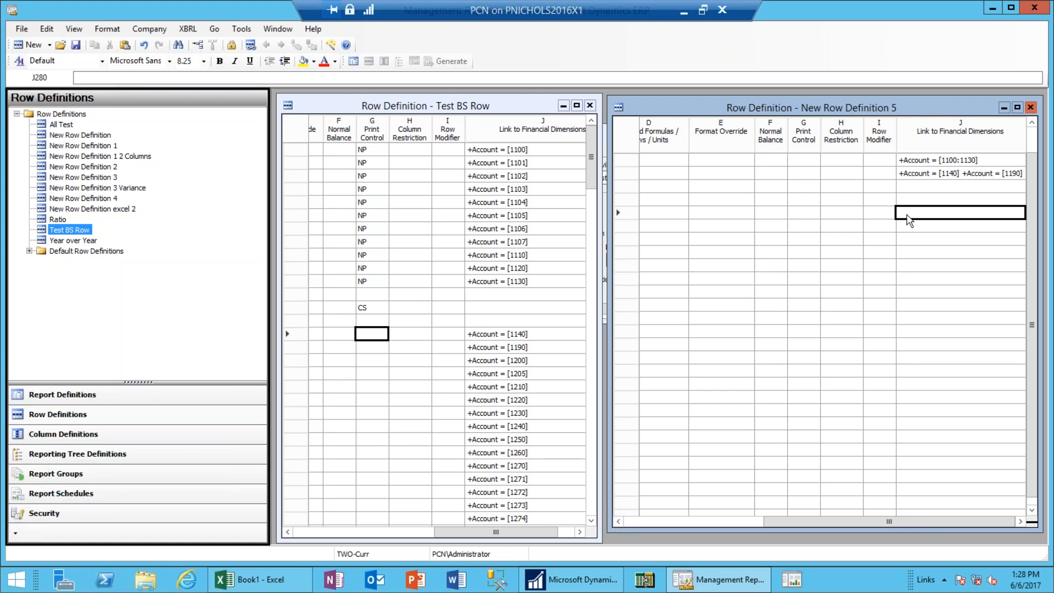
Link row 280 Cash to the wildcard account range +Account = [11??].
double_click(908, 220)
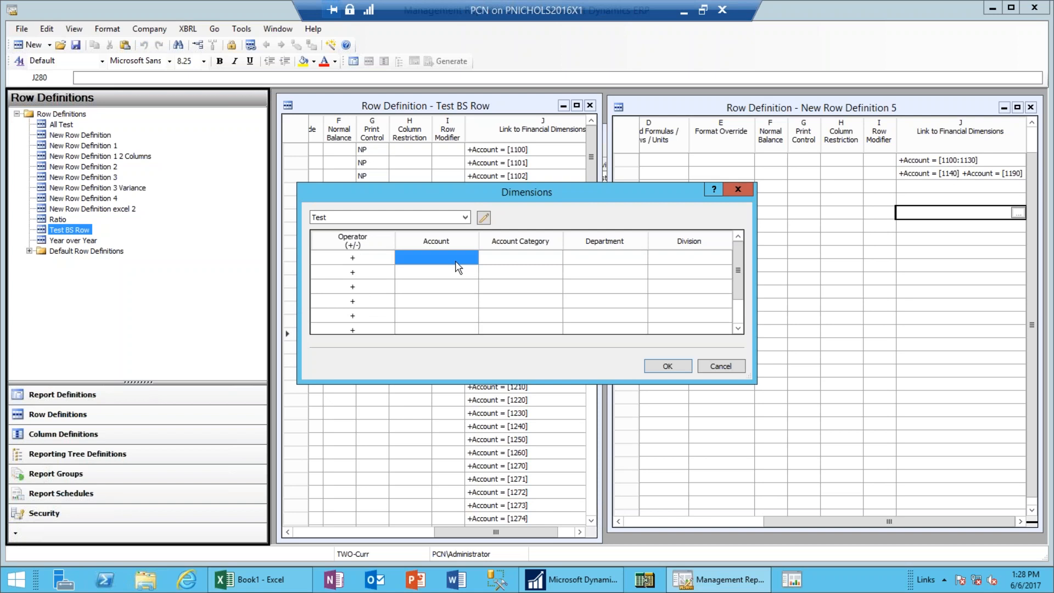
type("11")
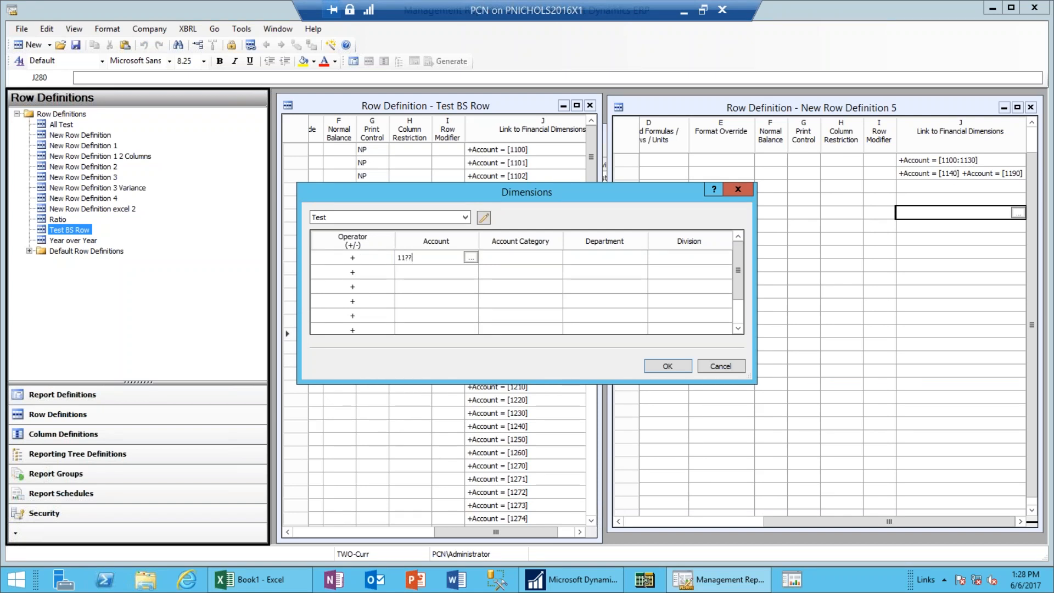
type("??")
left_click(679, 369)
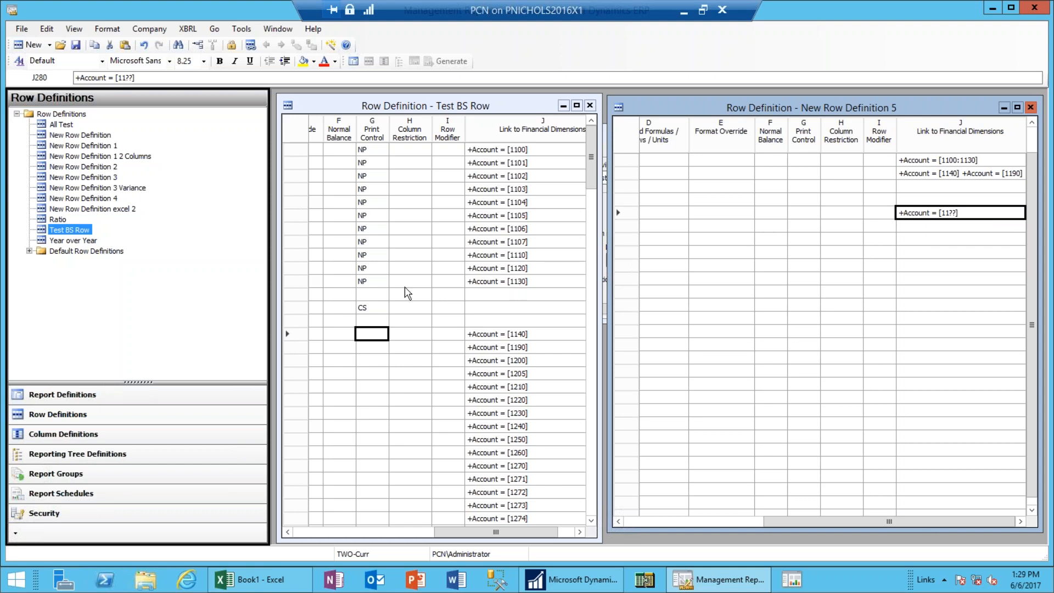
left_click(304, 530)
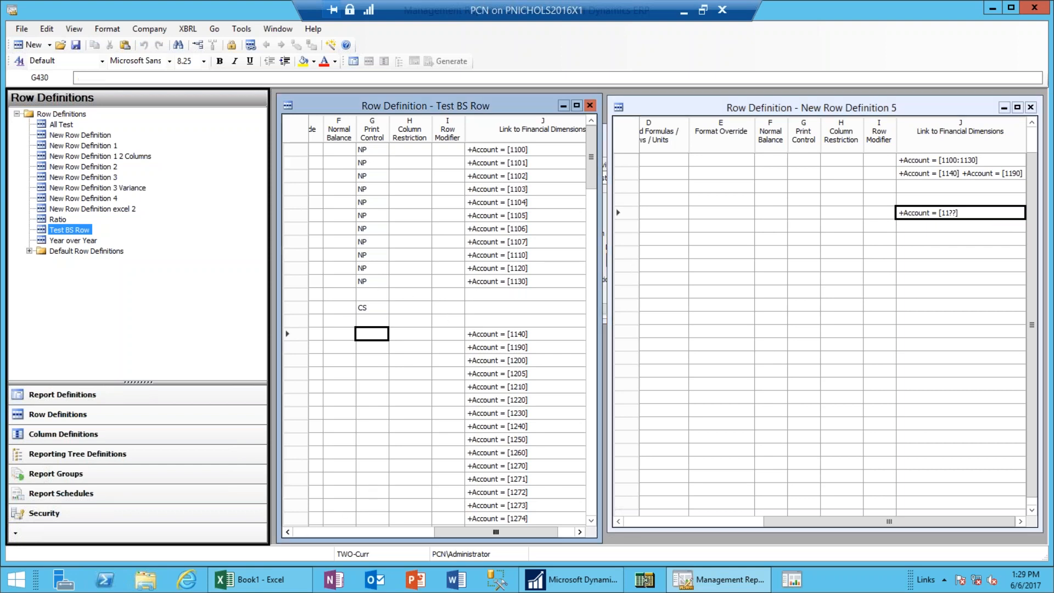
Close New Row Definition 5, discarding changes, and maximize the Test BS Row window.
left_click(305, 530)
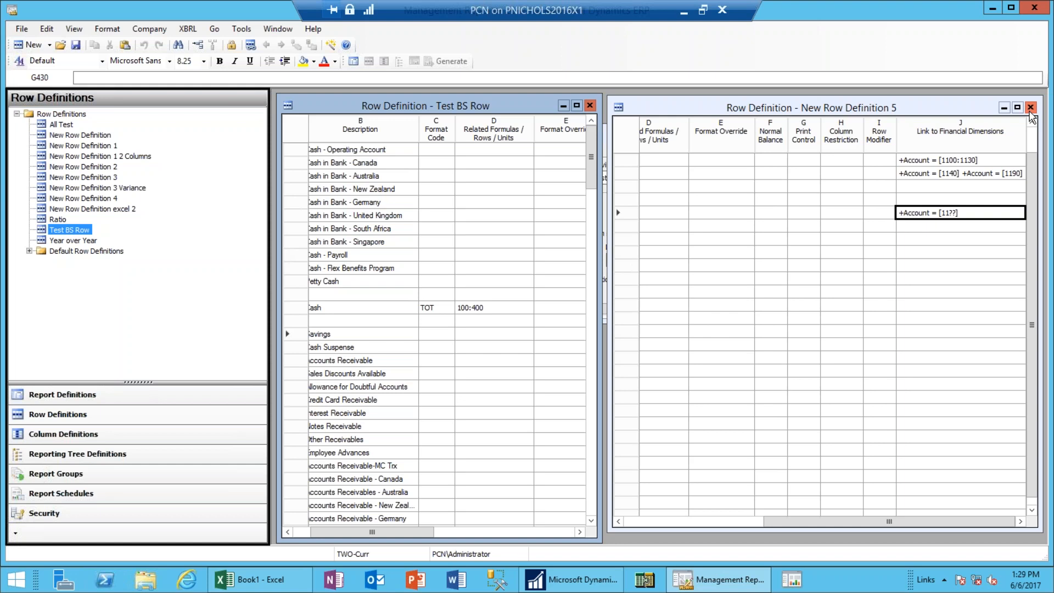
left_click(1031, 108)
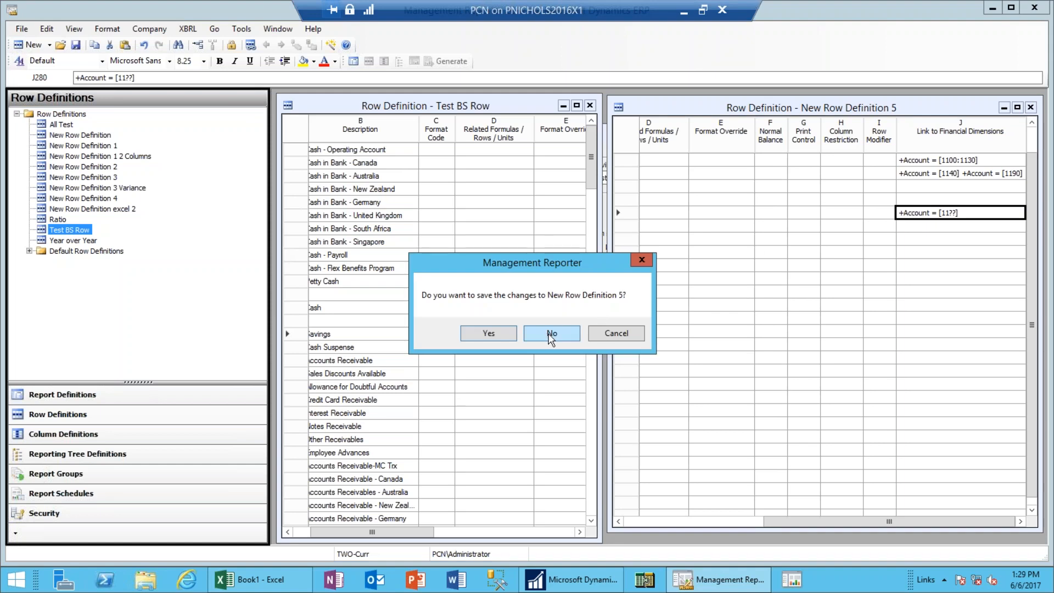
left_click(551, 333)
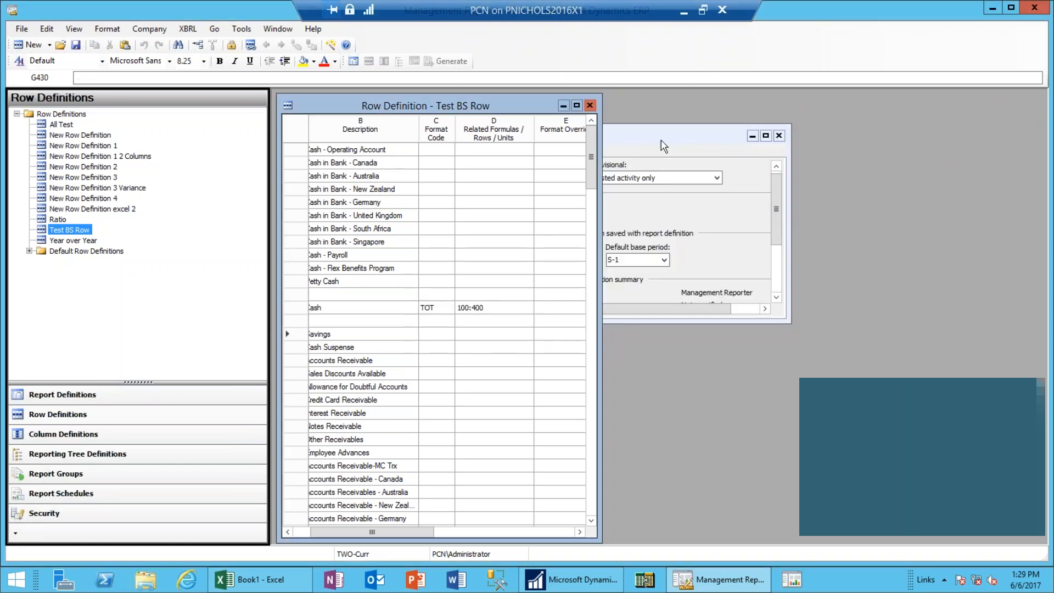
left_click(577, 105)
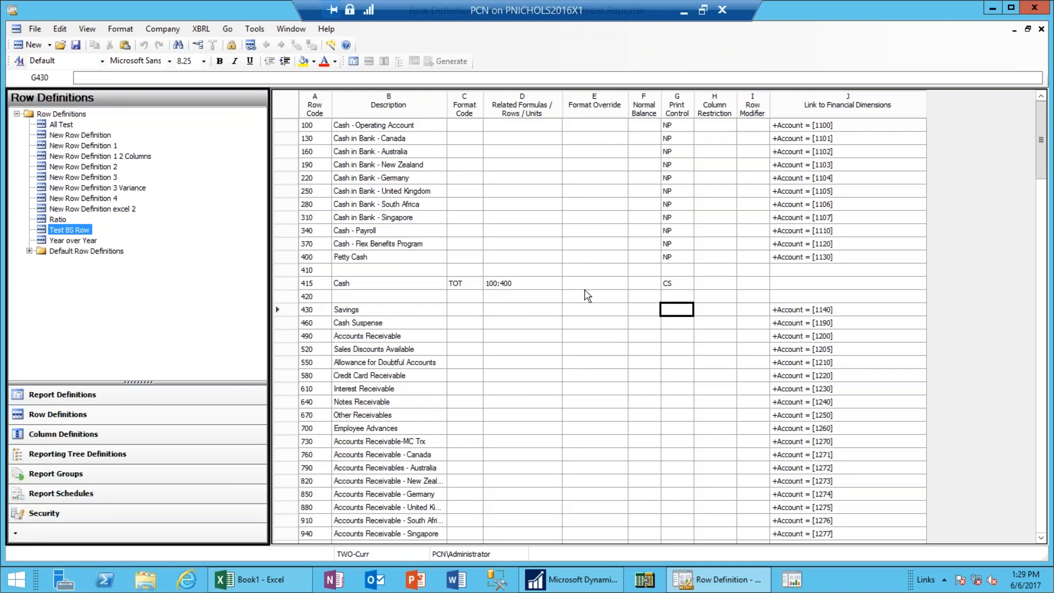
Insert three blank rows above Accounts Receivable.
left_click_drag(287, 336, 289, 351)
right_click(289, 357)
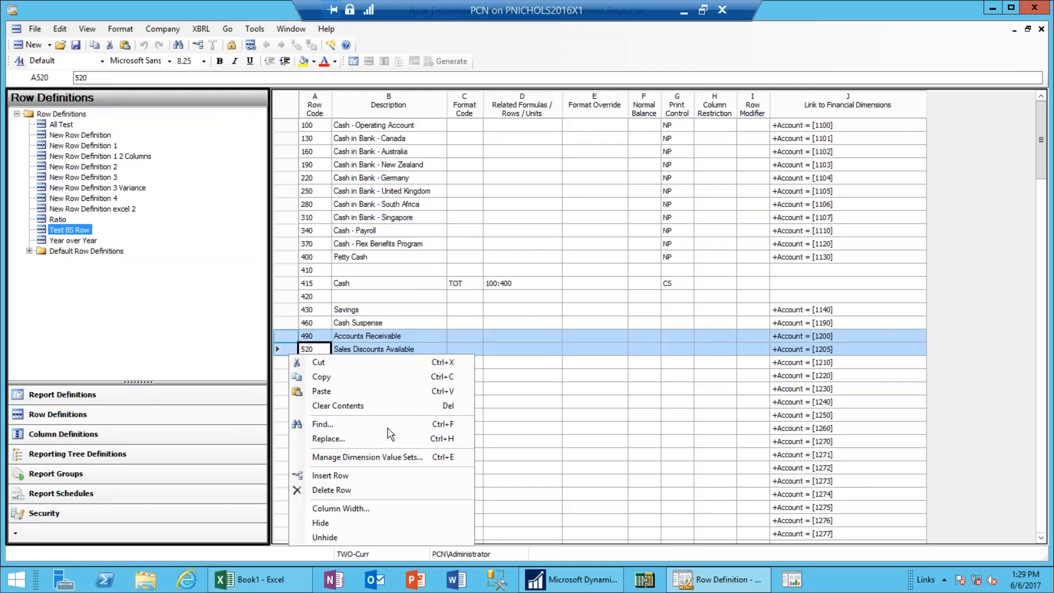
left_click(330, 476)
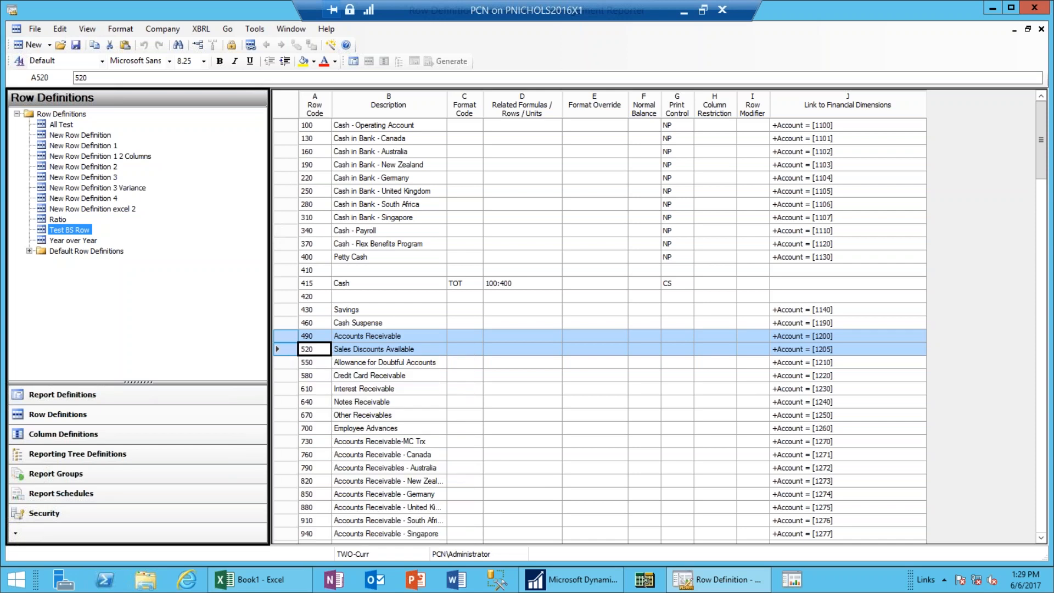
right_click(281, 349)
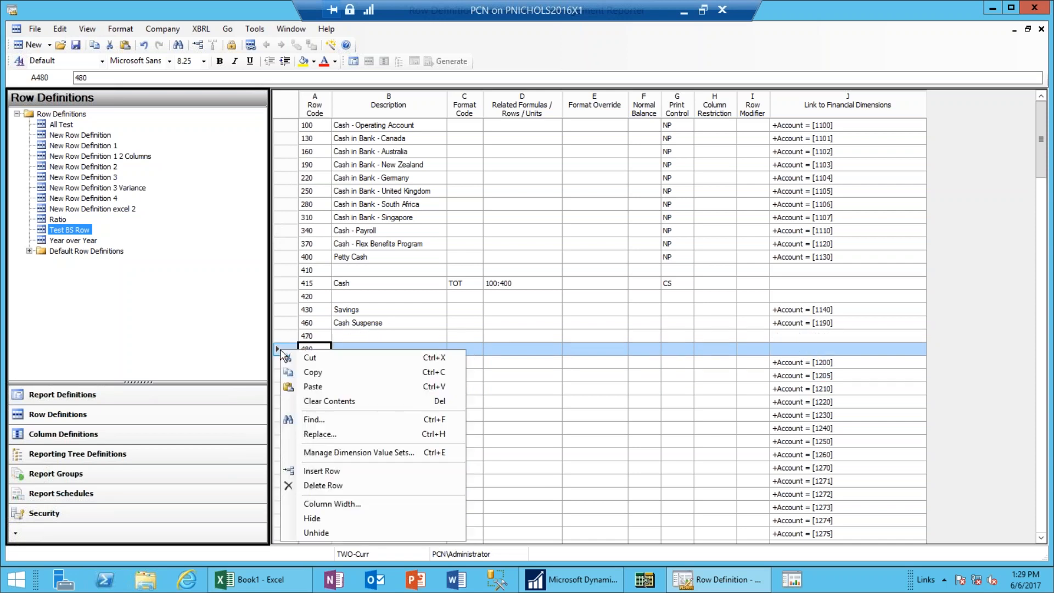
left_click(335, 473)
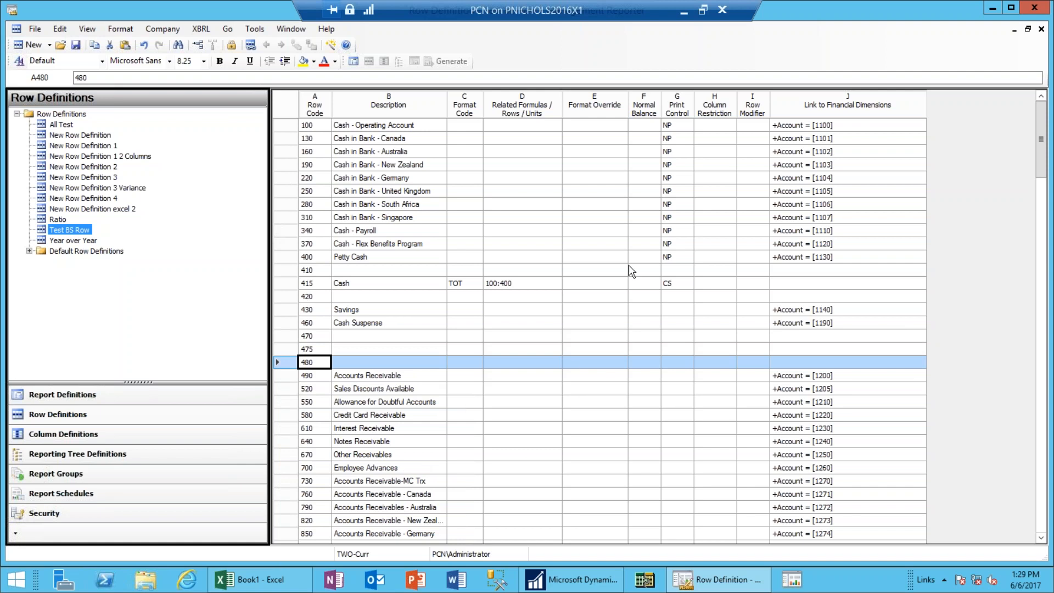
Set Print Control NP on the Savings and Cash Suspense rows.
left_click(679, 313)
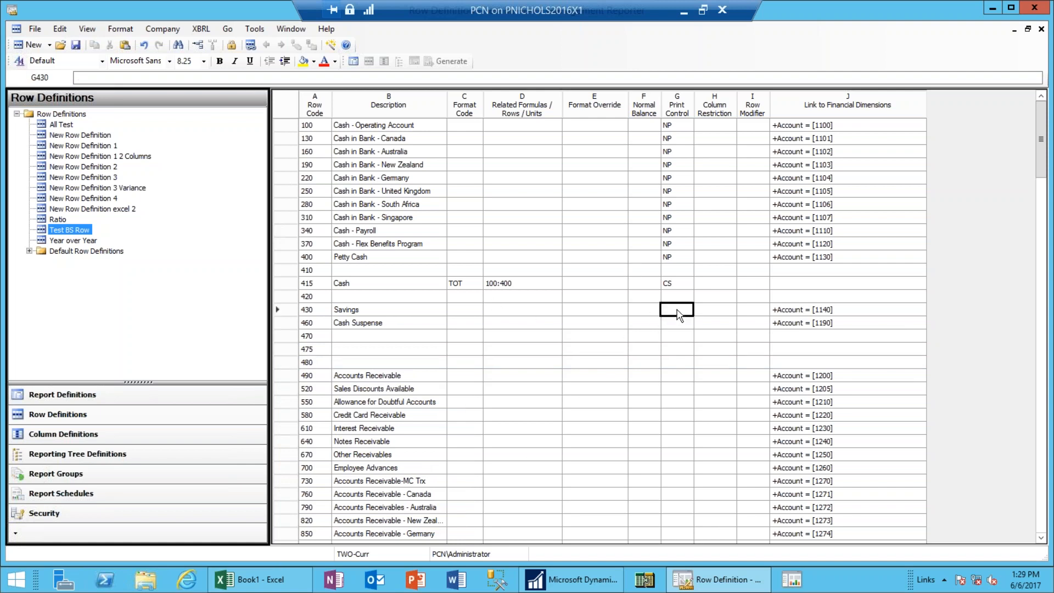
type("NP")
key("Tab")
key("Left")
key("Down")
type("NP")
key("Down")
key("Down")
Define row 475 as Other Cash with format TOT totalling rows 430:460.
key("Left")
key("Left")
key("Left")
key("Left")
key("Left")
type("Other Cash")
key("Tab")
key("Tab")
key("Tab")
key("Tab")
key("Tab")
key("Tab")
key("shift+Tab")
key("shift+Tab")
key("shift+Tab")
key("shift+Tab")
key("shift+Tab")
type("TOT")
key("Tab")
type("43")
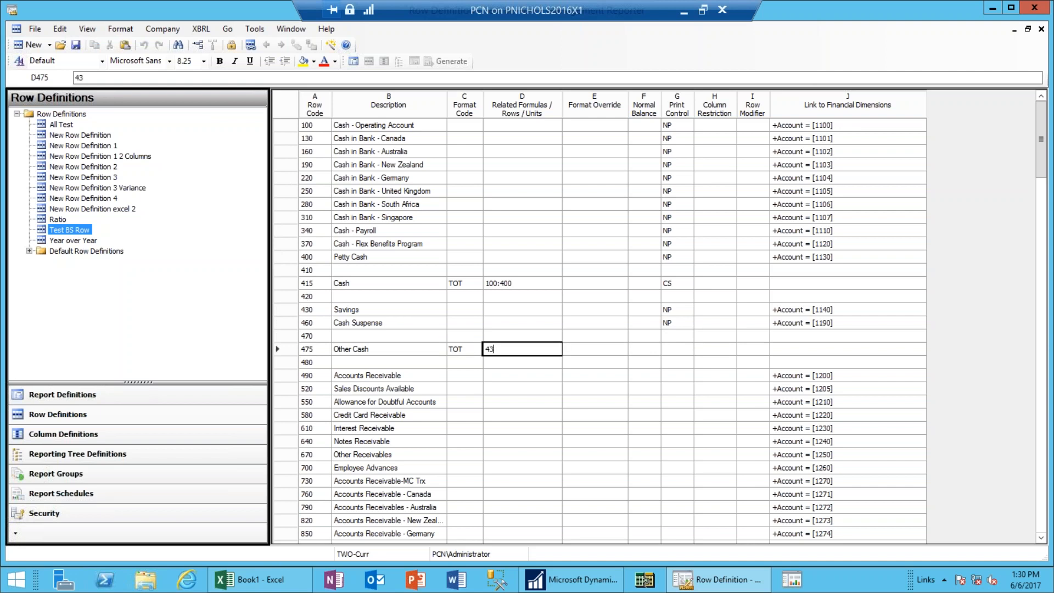
type("0:460")
key("Tab")
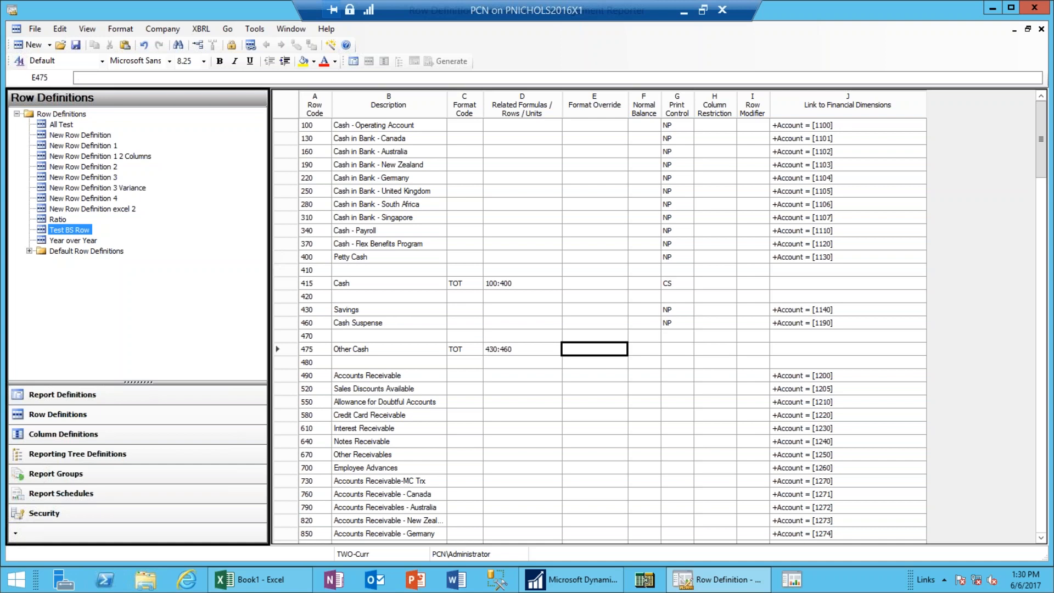
key("Tab")
key("Tab")
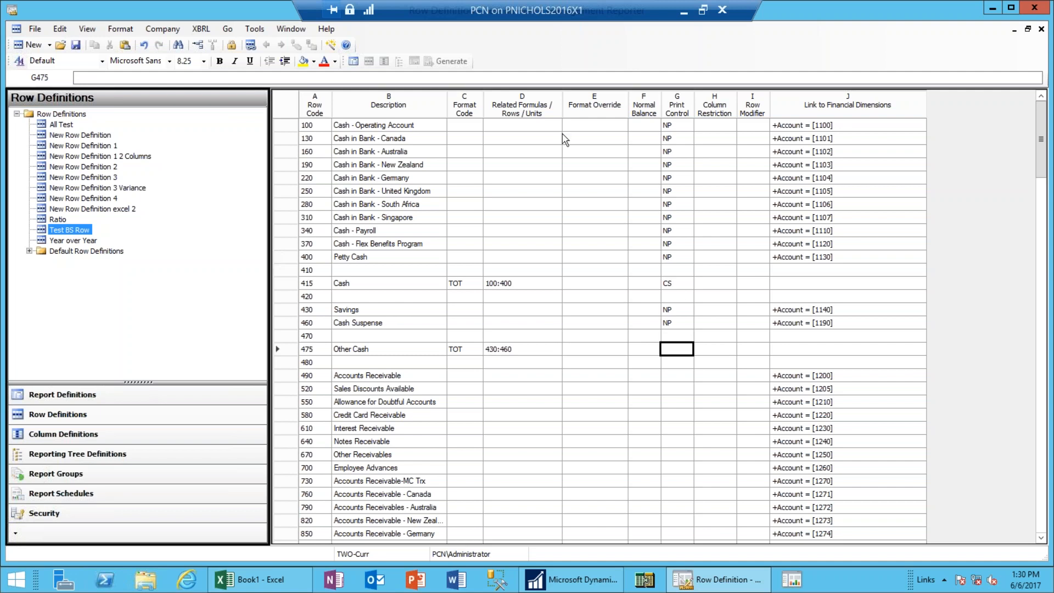
Insert three blank rows above the Cash - Operating Account row.
left_click(279, 126)
left_click_drag(279, 128, 285, 152)
right_click(286, 152)
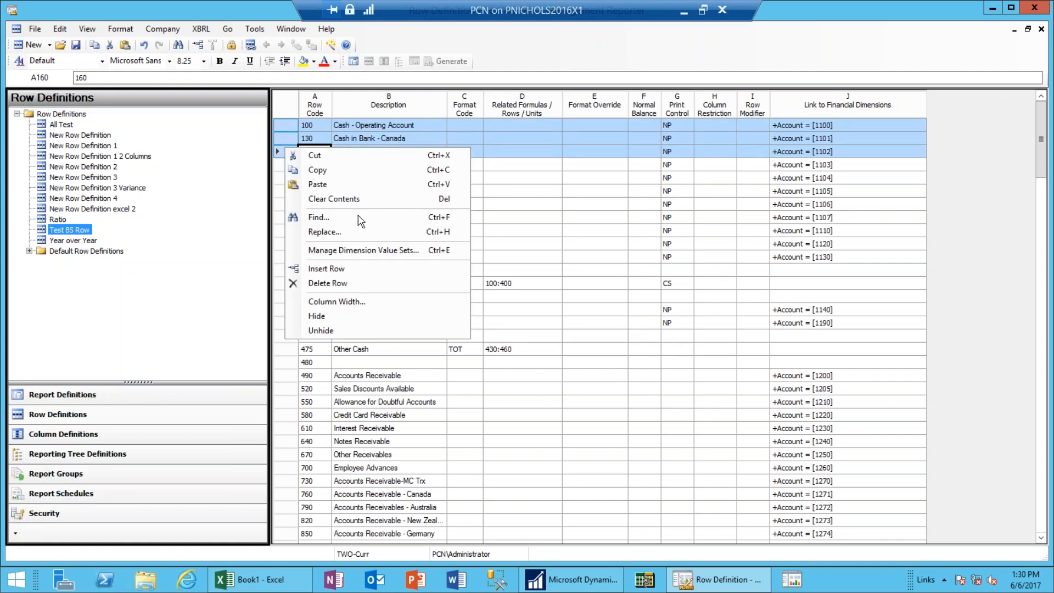
left_click(328, 269)
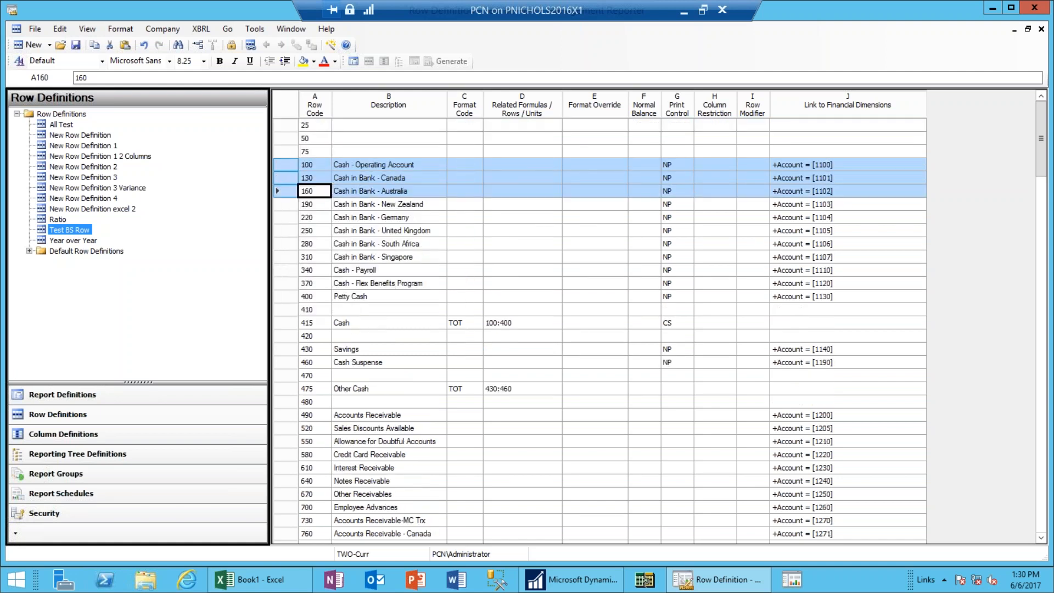
Enter Assets as the description of new row 50.
left_click(363, 141)
type("As")
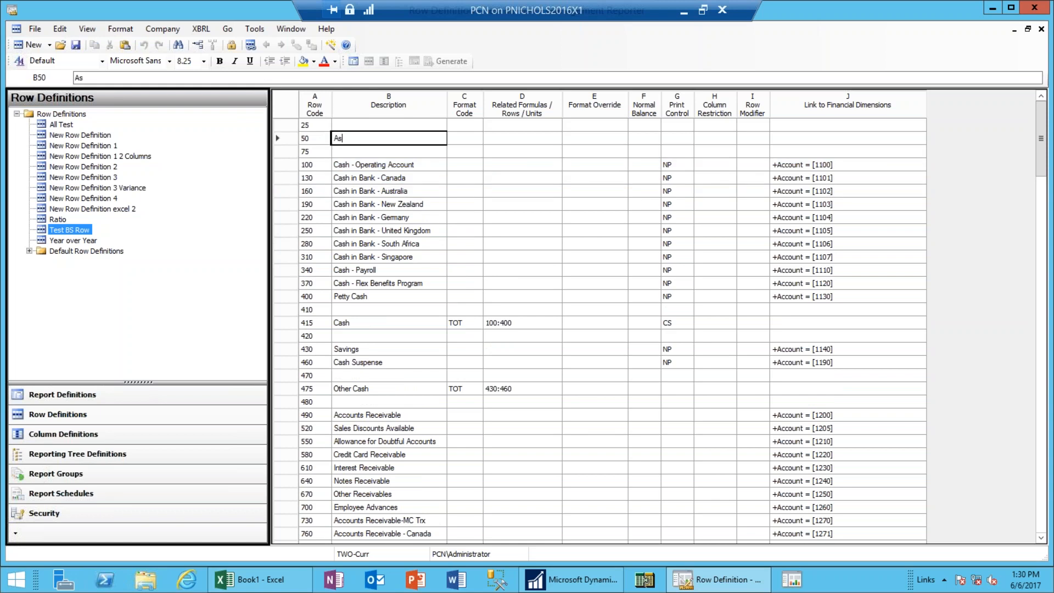
type("sets")
key("Tab")
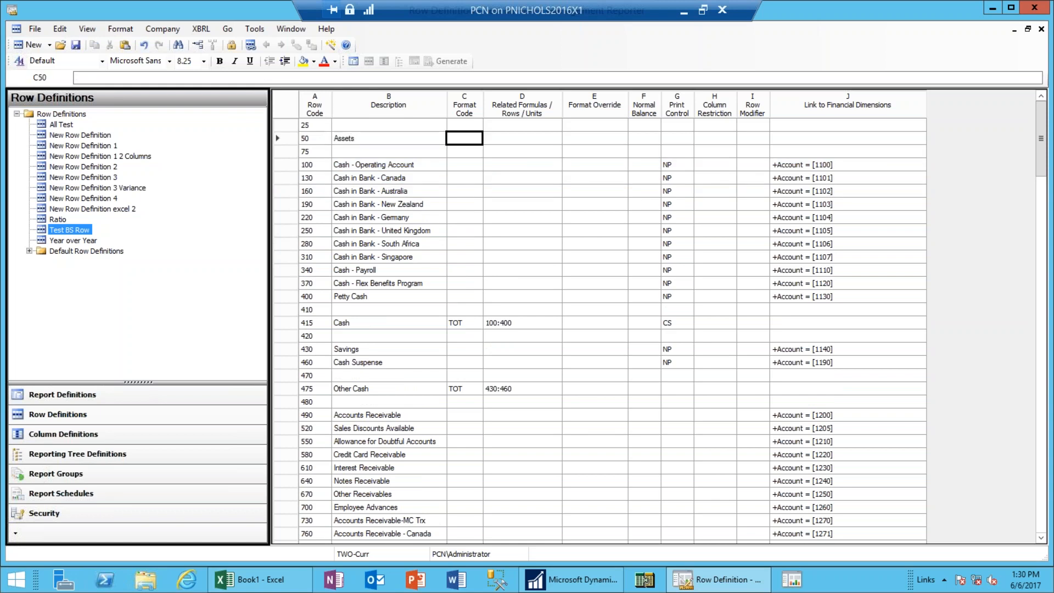
left_click(363, 139)
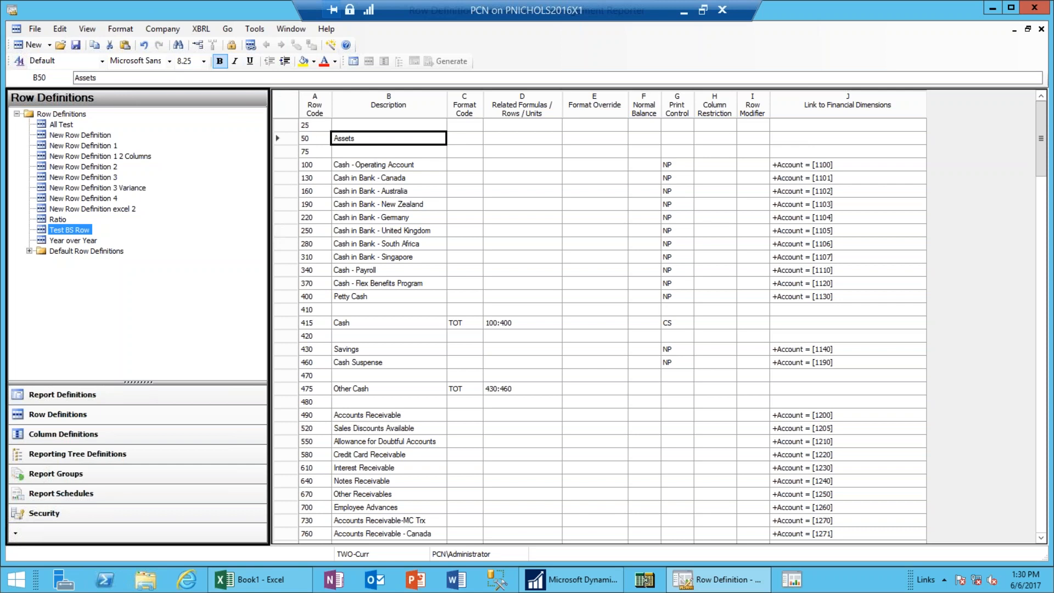
Bold and underline Assets in row 50; indent and bold the Cash and Other Cash descriptions.
left_click(219, 62)
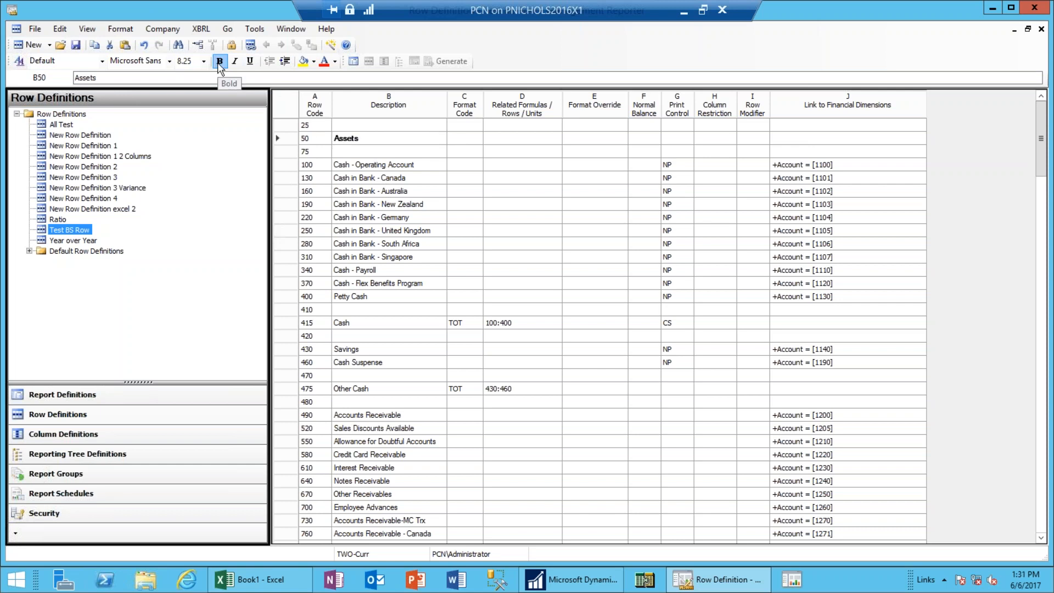
left_click(247, 63)
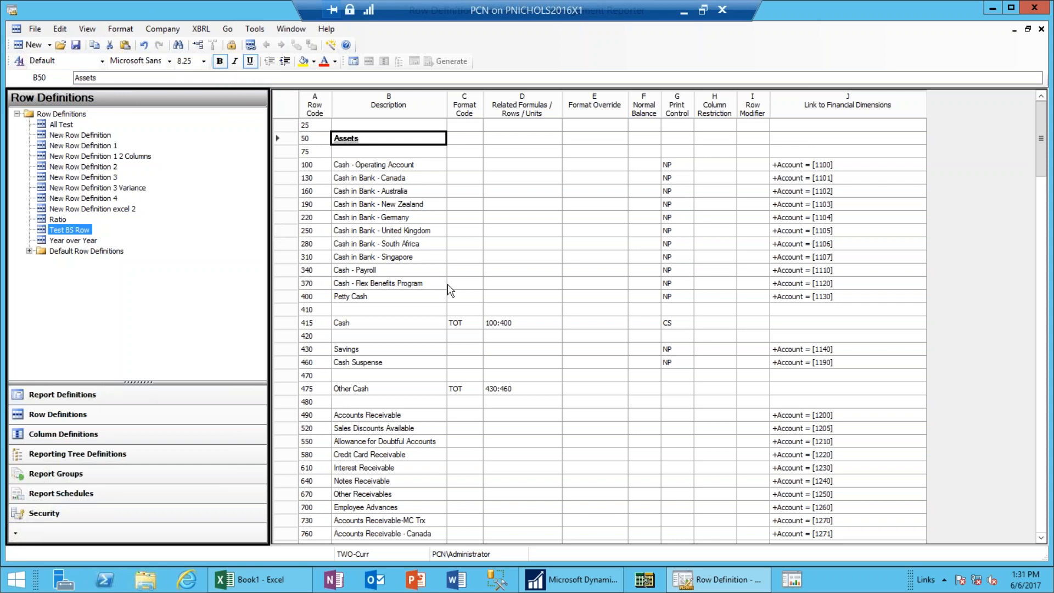
left_click(362, 325)
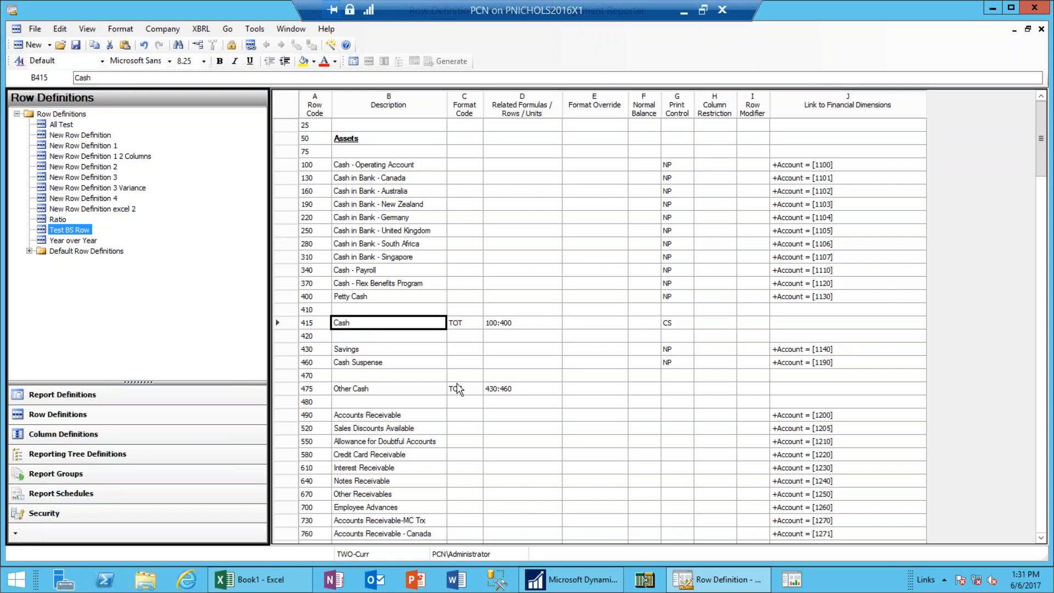
left_click(381, 391, "ctrl")
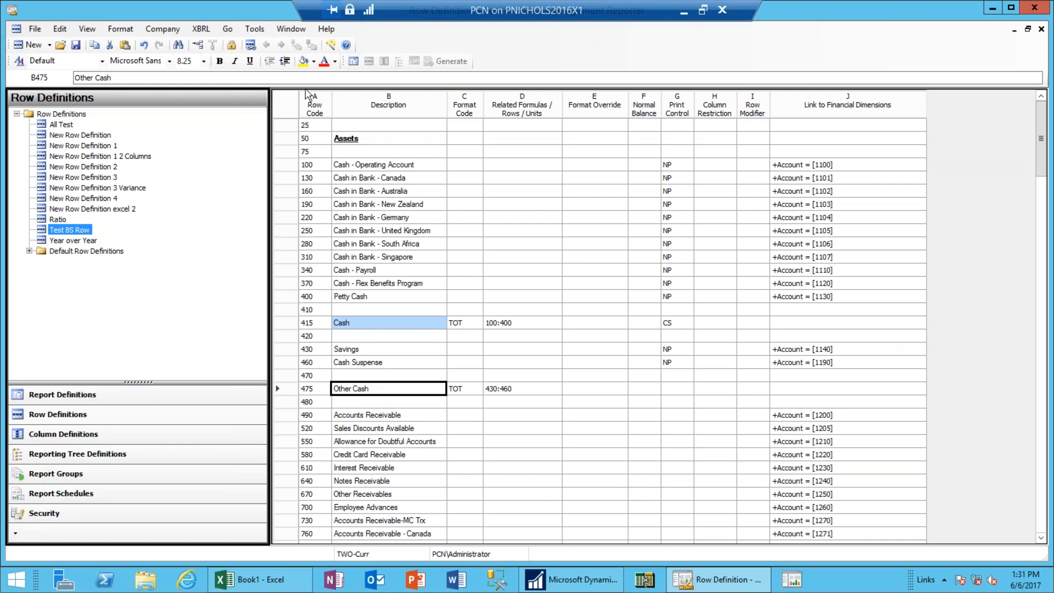
left_click(285, 62)
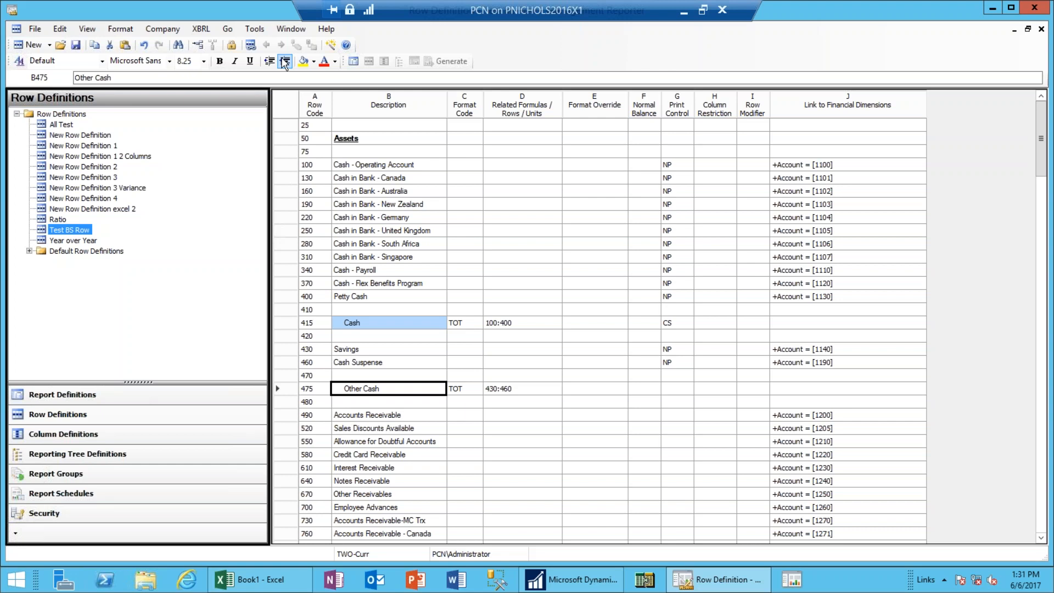
left_click(219, 61)
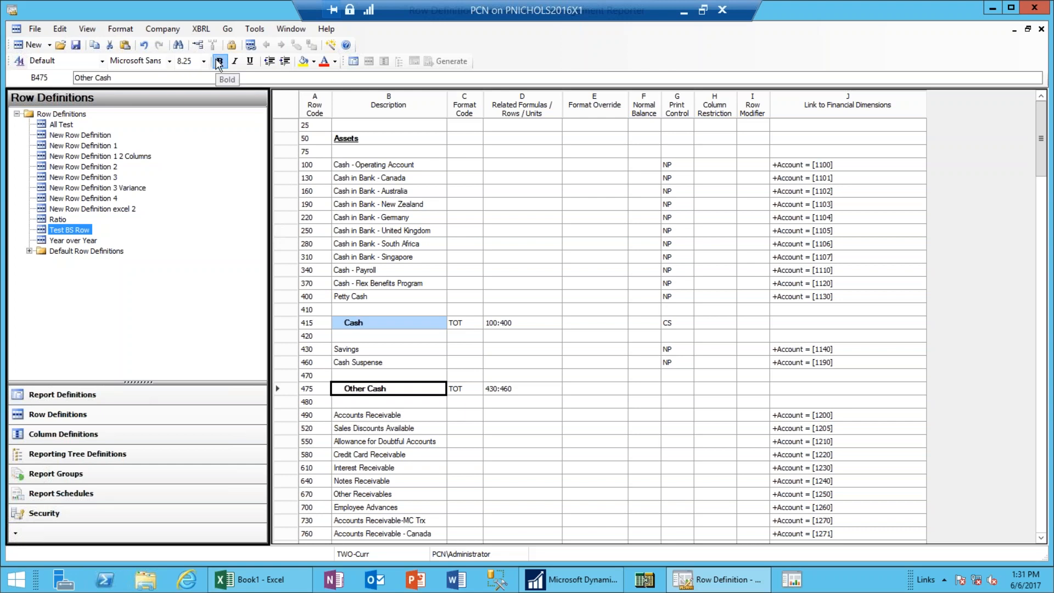
left_click(219, 62)
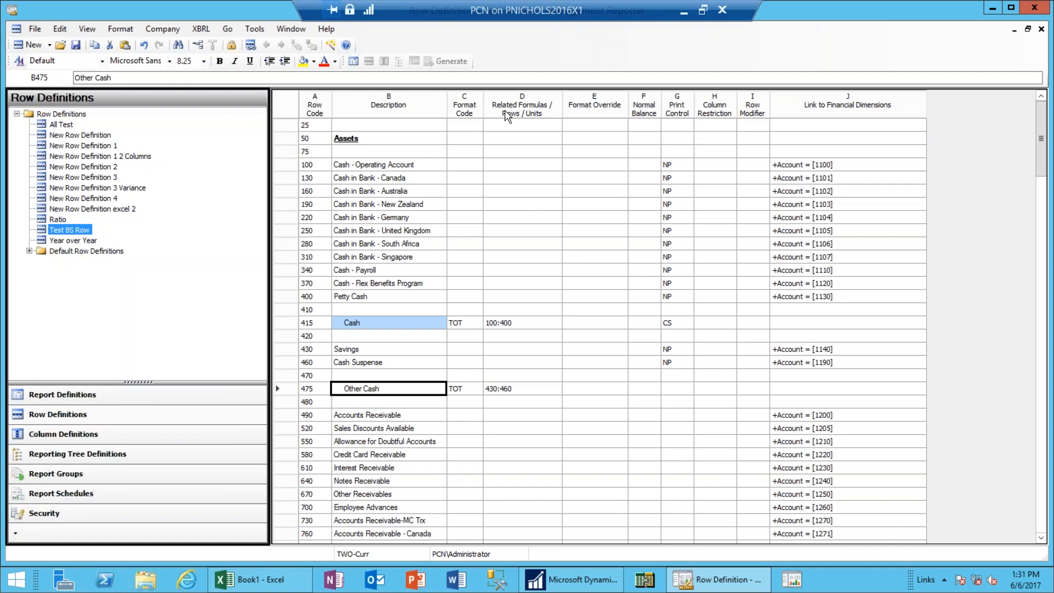
left_click(221, 62)
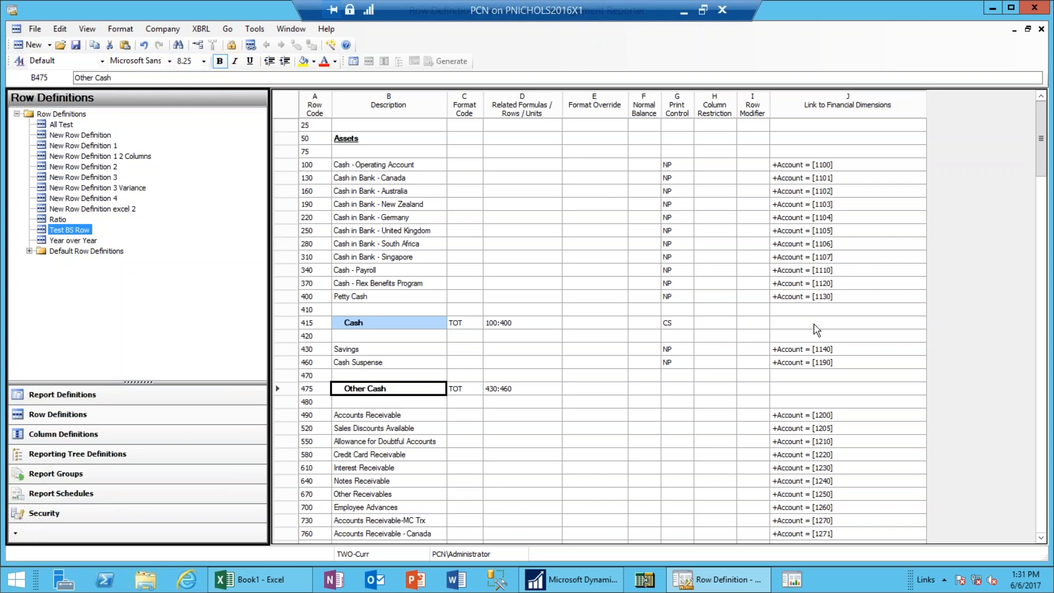
left_click(466, 311)
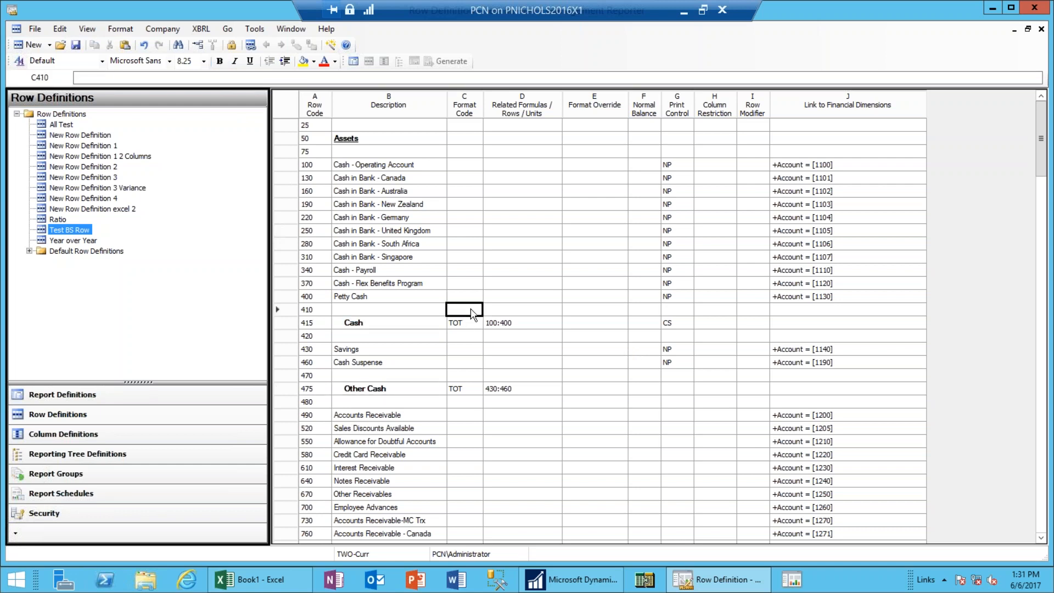
left_click(472, 309)
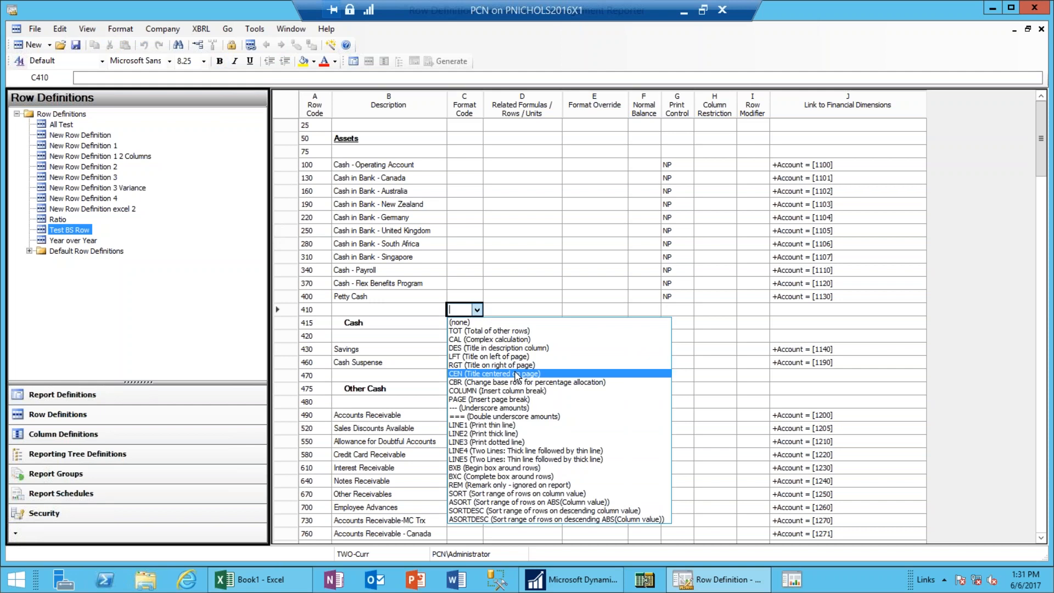
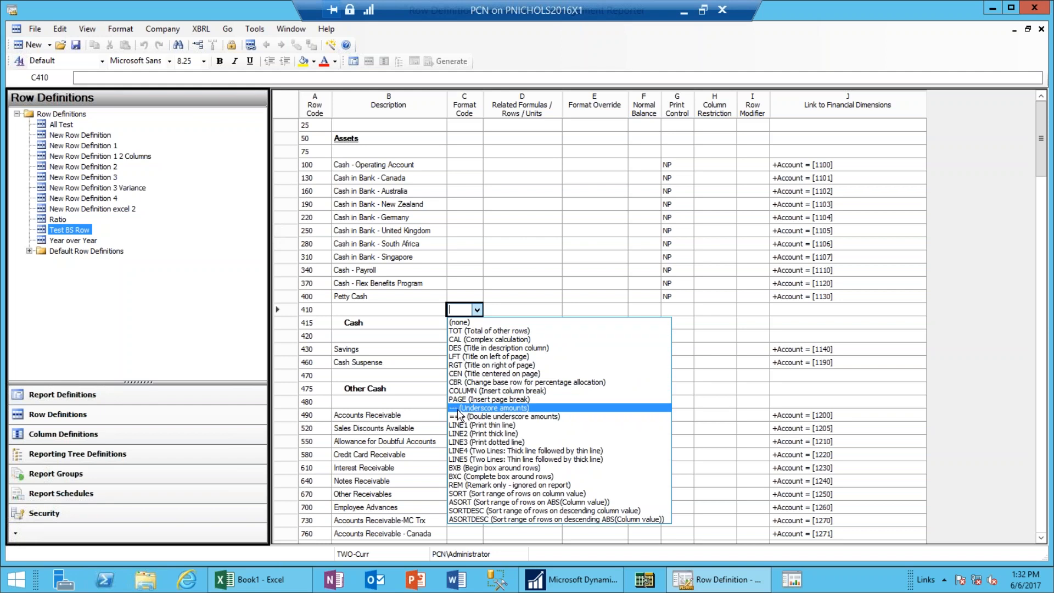
Set the Format Code of rows 410 and 470 to '--- (Underscore amounts)'.
left_click(458, 410)
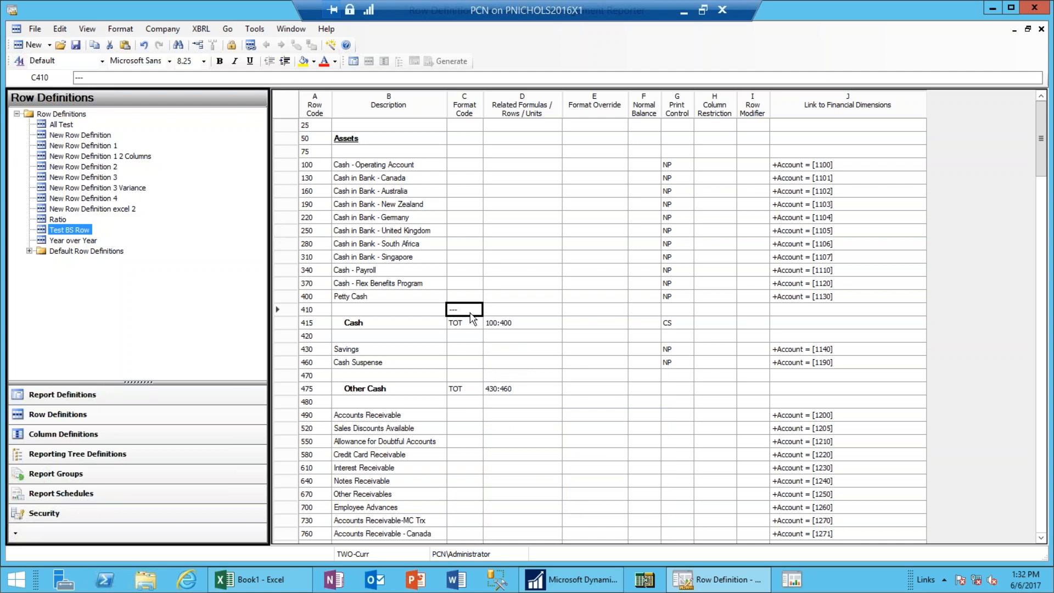
left_click(471, 378)
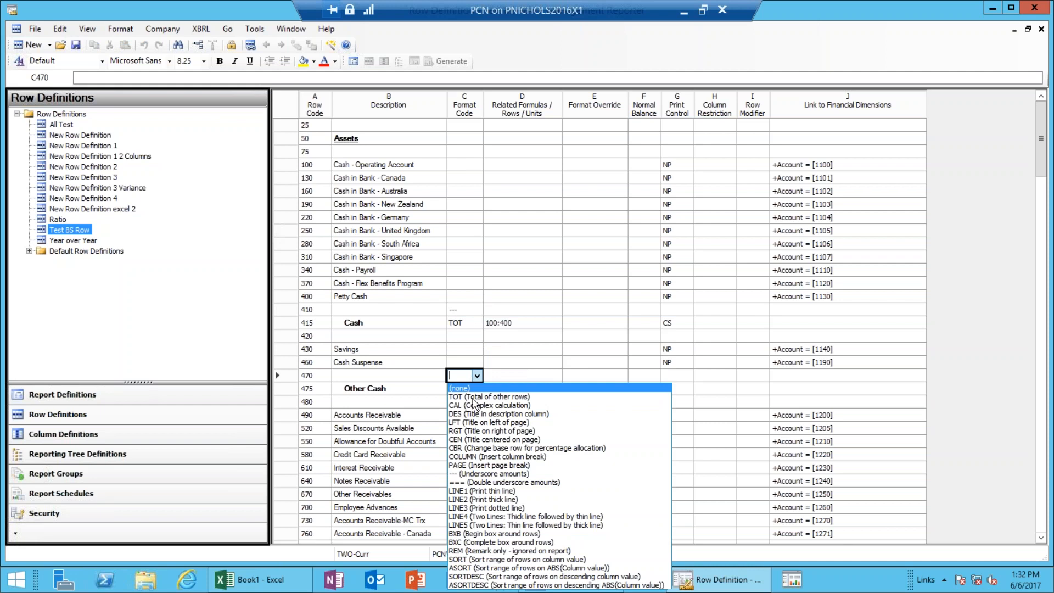
left_click(468, 474)
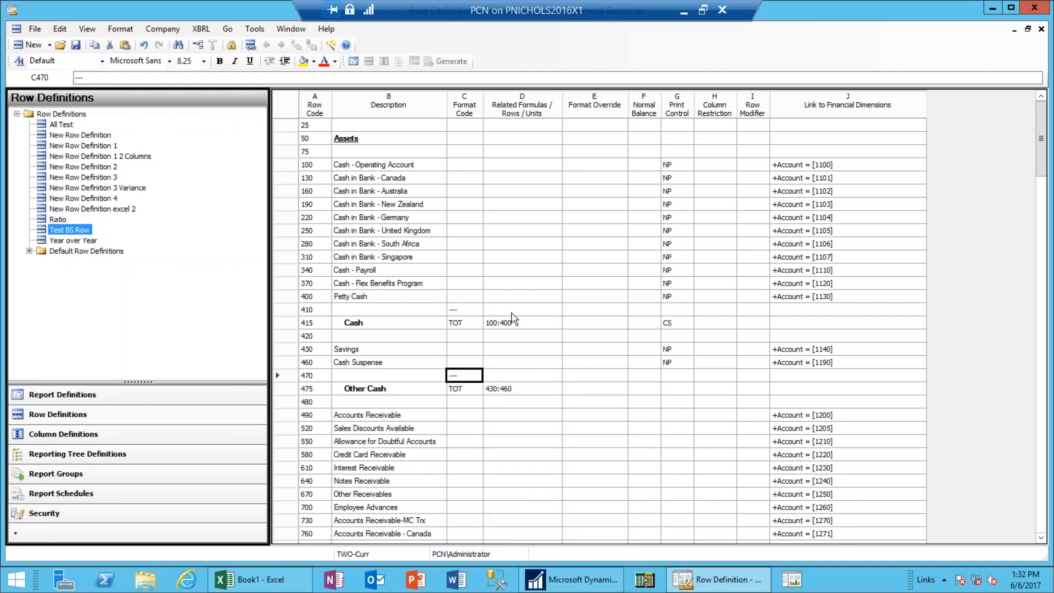
left_click(514, 287)
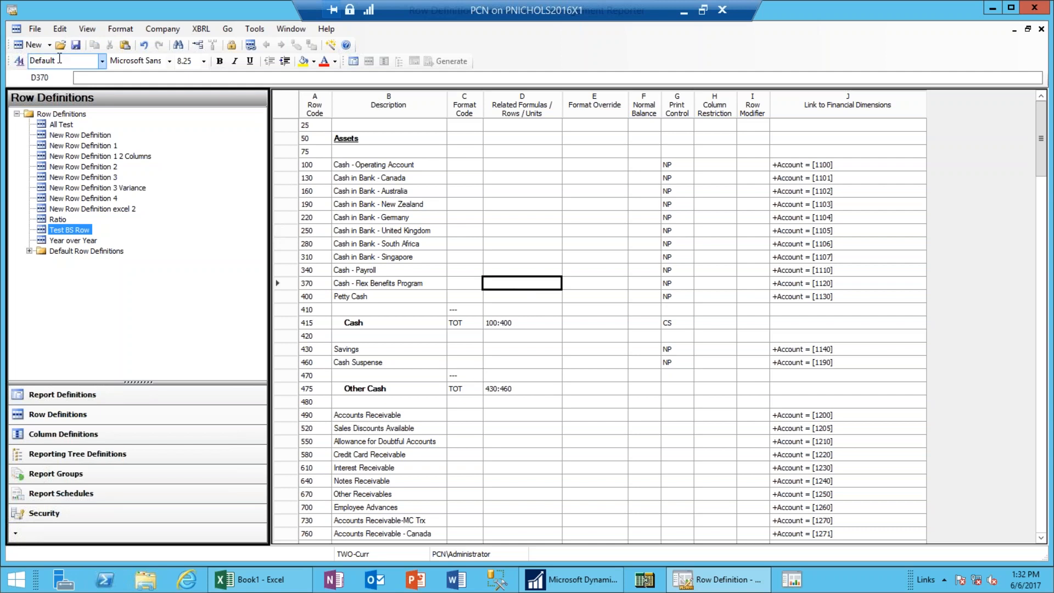
Save the Test BS Row definition and restore the child windows.
left_click(75, 46)
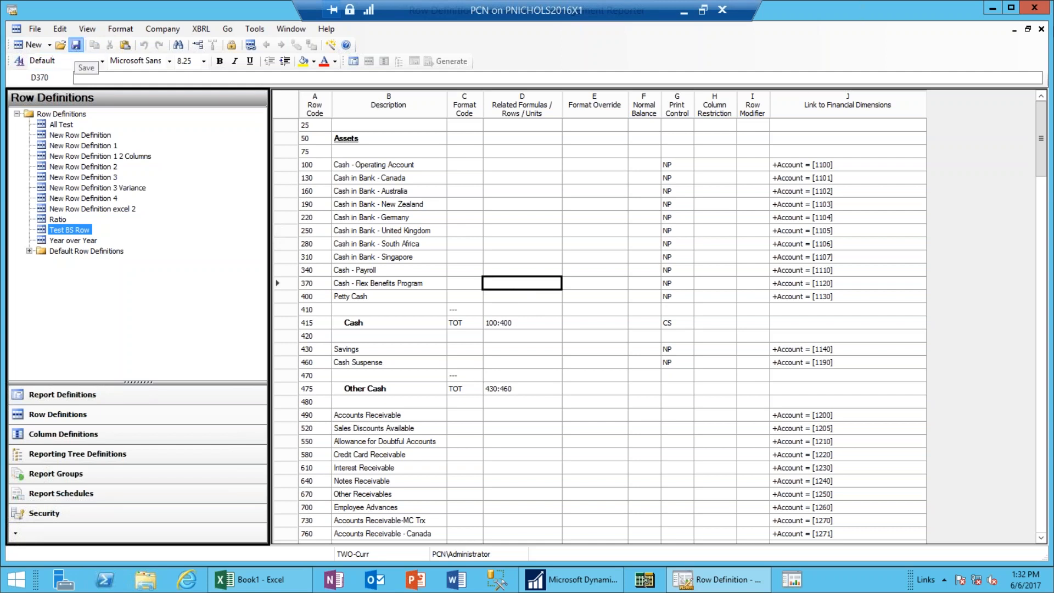
left_click(1028, 30)
left_click(693, 159)
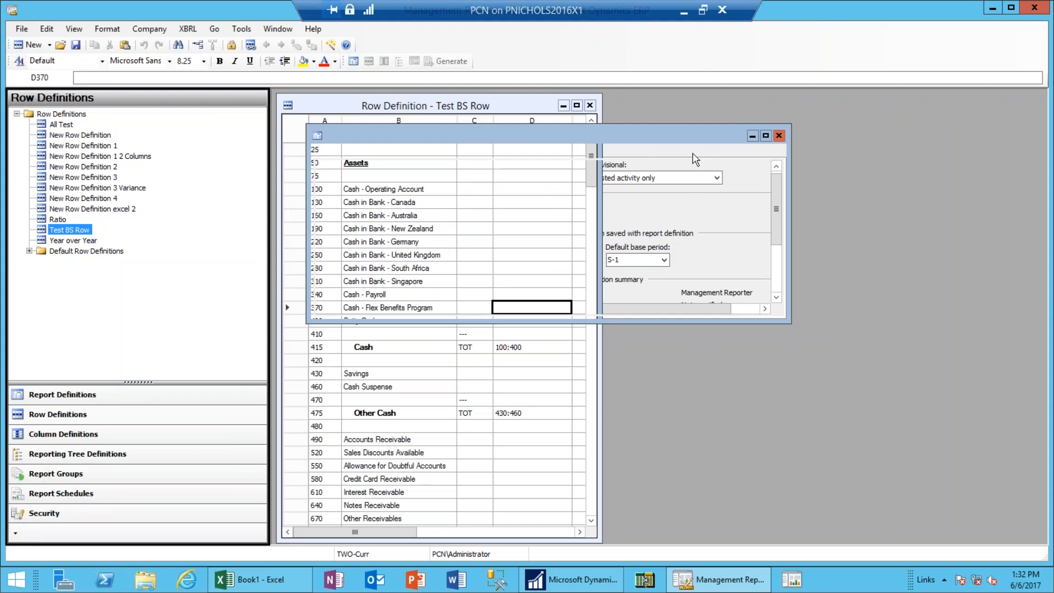
Maximize the Report Definition and generate it to view the balance sheet totals of (5,015).
left_click(766, 119)
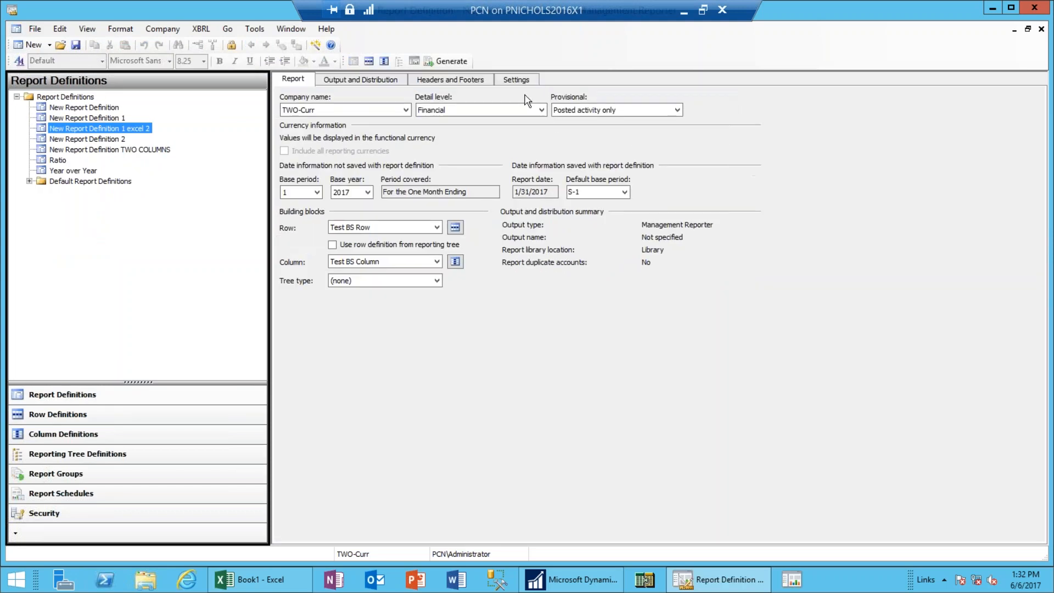
left_click(450, 62)
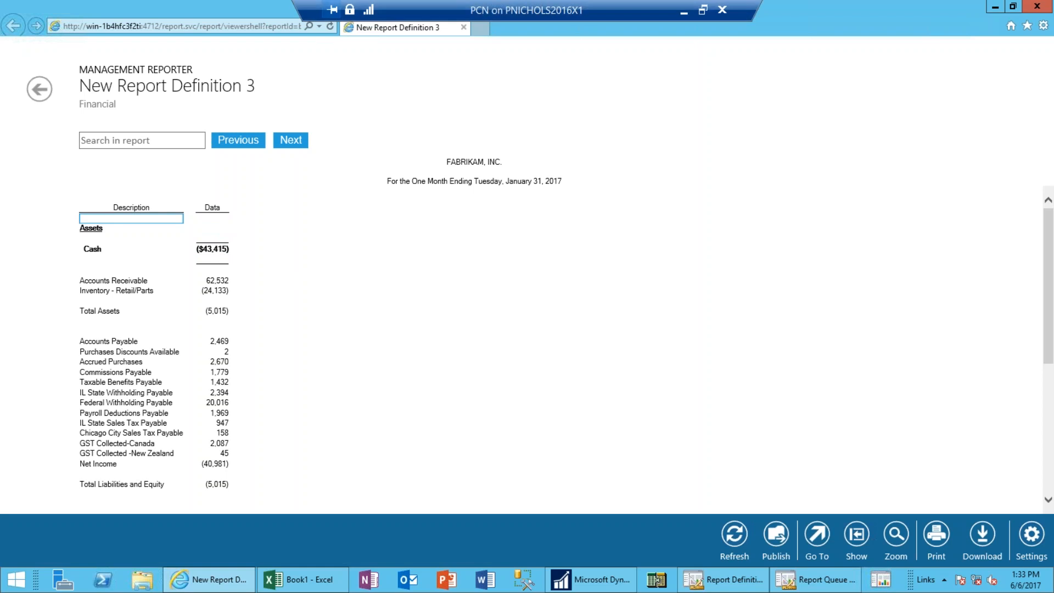
Close the report viewer and Report Queue Status, and reopen the Test BS Row definition.
left_click(463, 28)
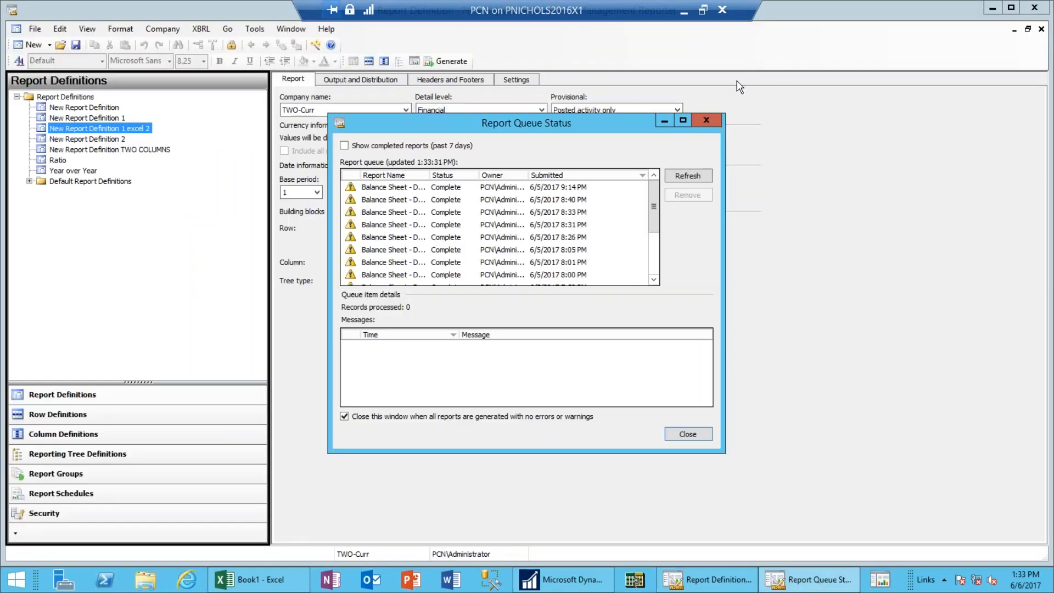
left_click(705, 121)
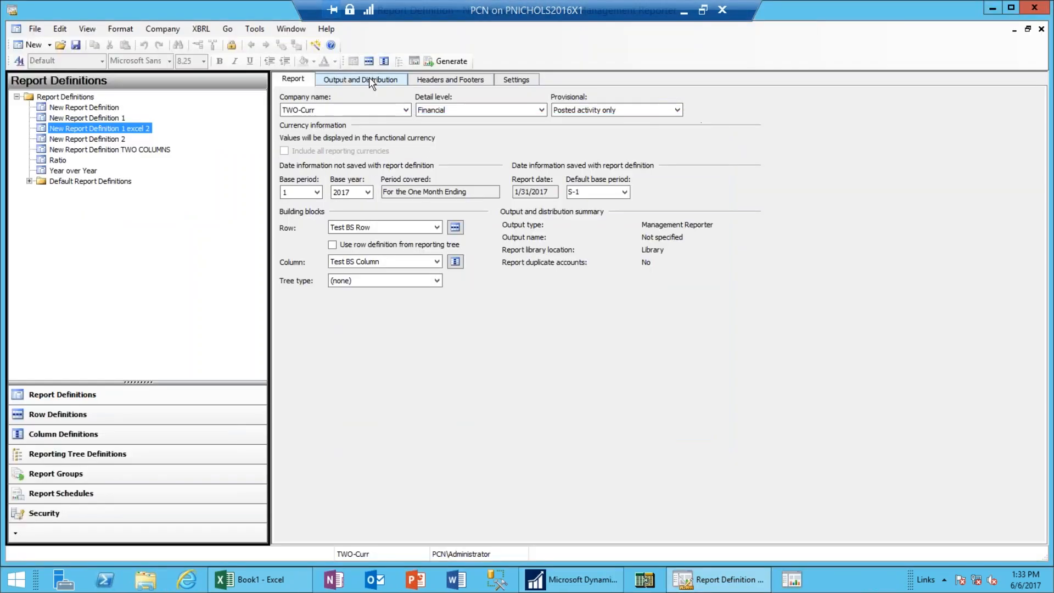
left_click(455, 227)
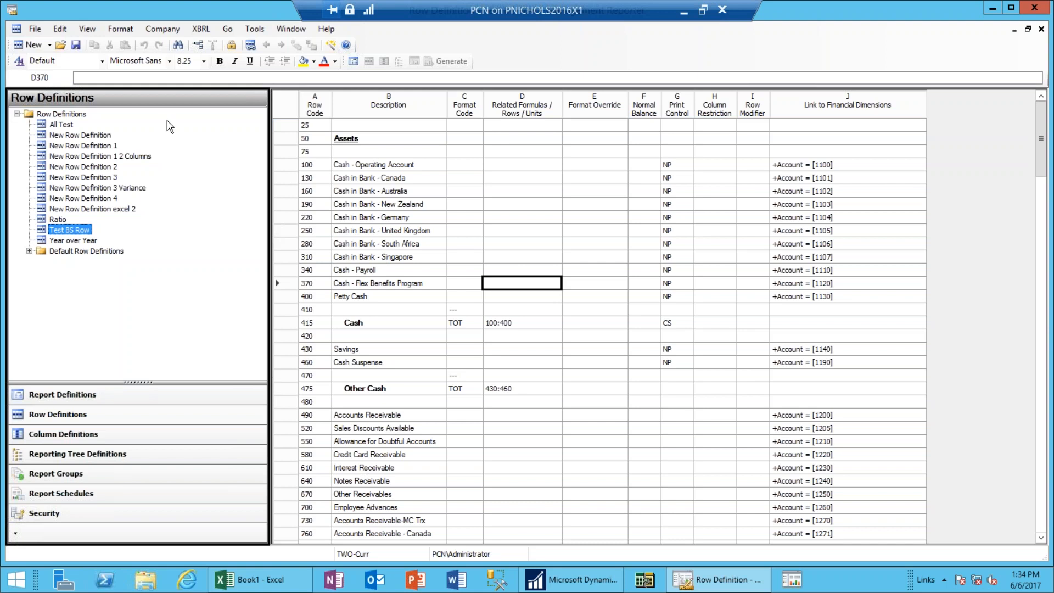
Create a new blank row definition, then switch to the Excel Book1 workbook.
left_click(48, 46)
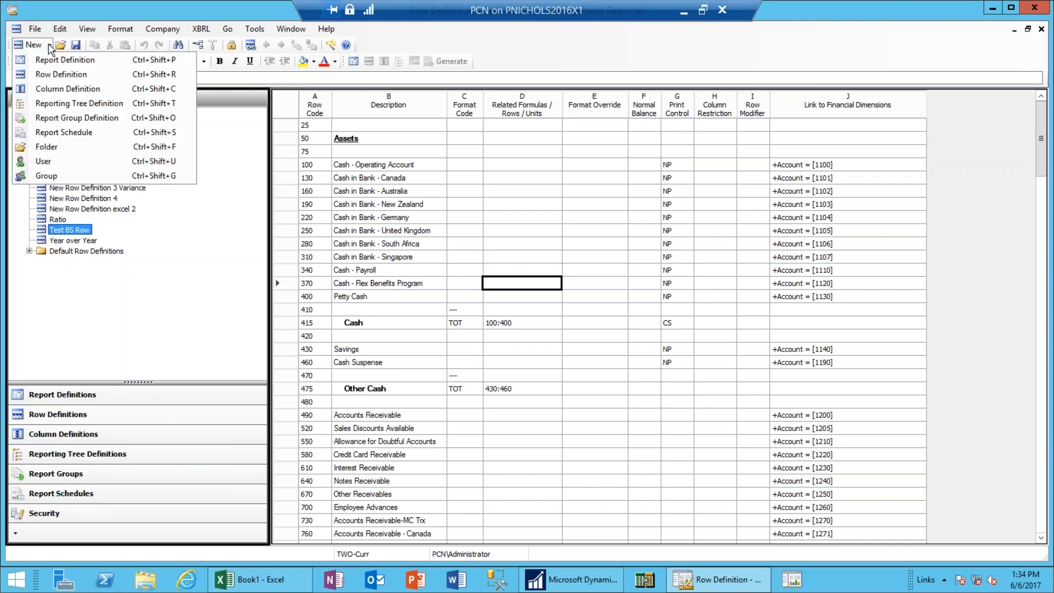
left_click(58, 75)
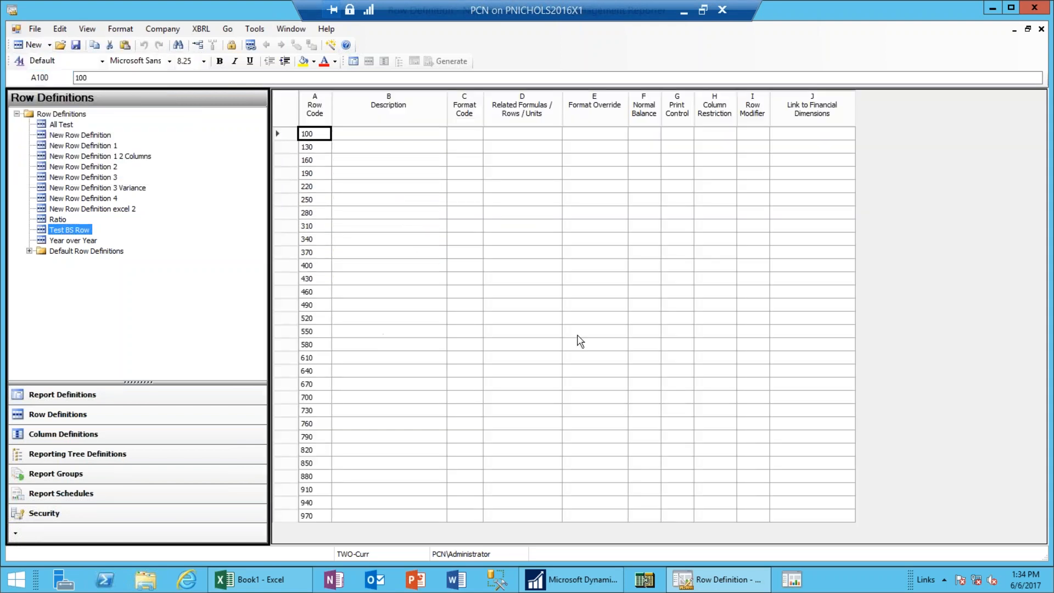
left_click(276, 589)
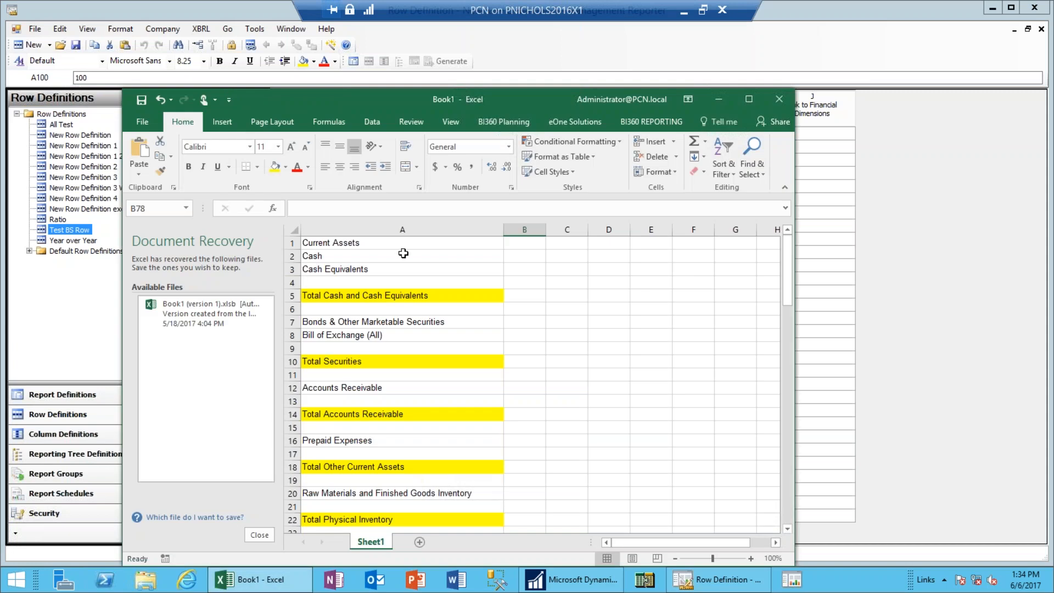
Clear the yellow fill from column A with No Fill.
left_click(374, 229)
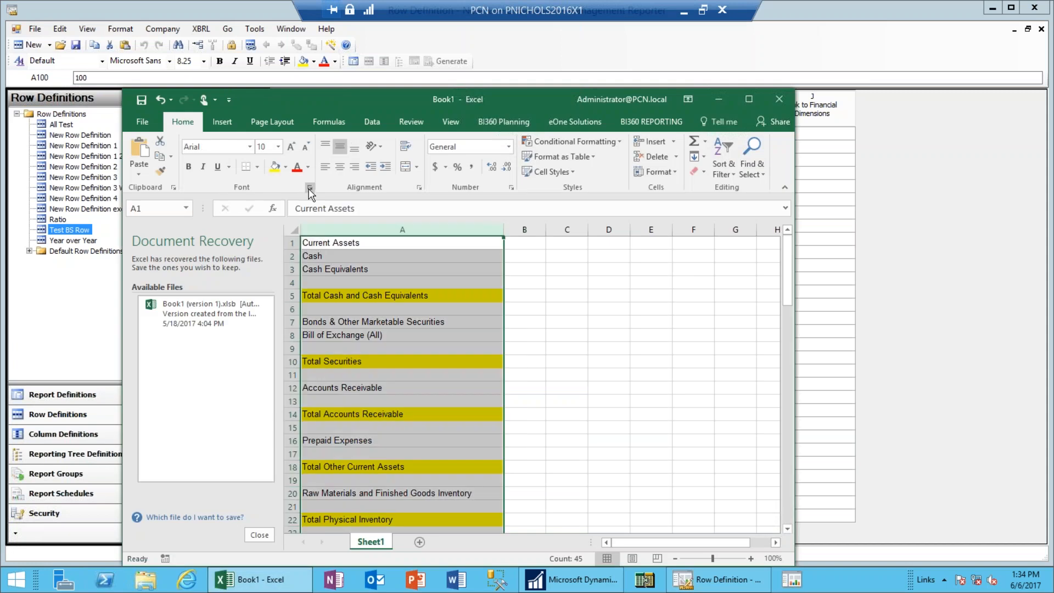
left_click(275, 168)
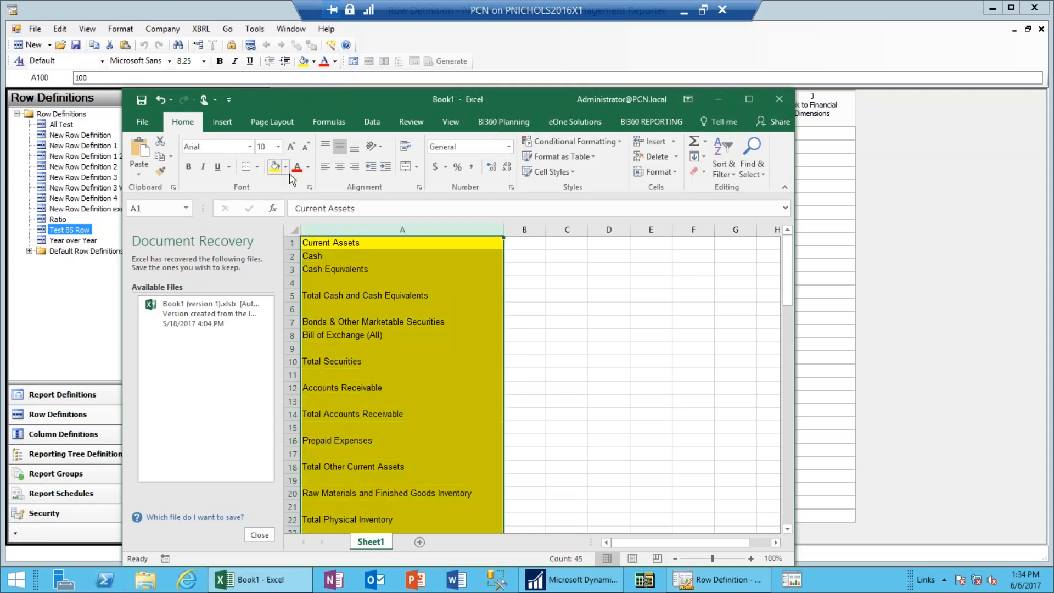
left_click(286, 167)
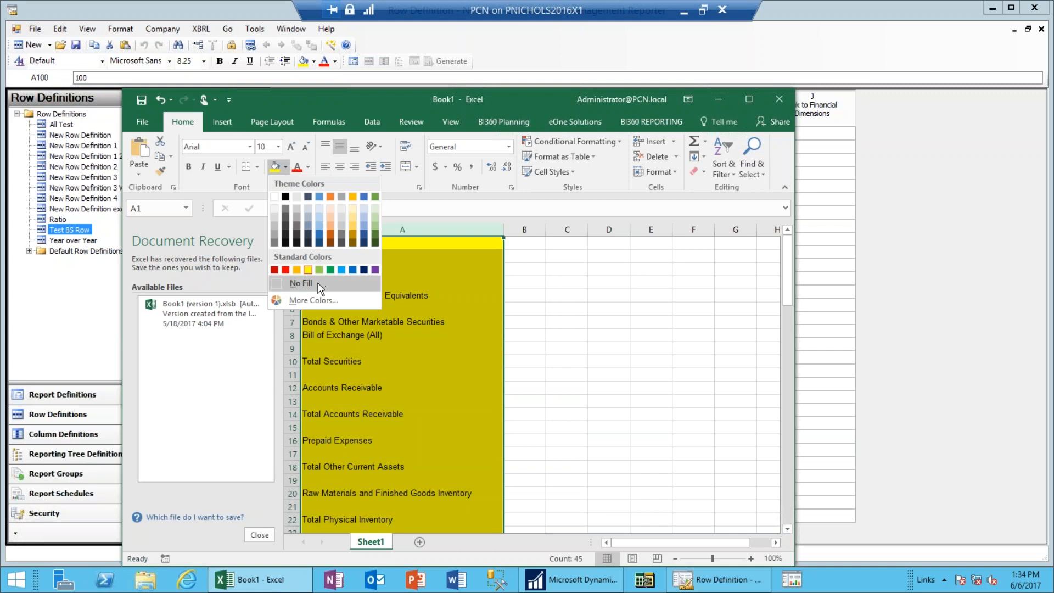
left_click(299, 283)
Copy labels A1:A78, Current Assets through Liabilities & Shareholder Equity, and return to the row definition.
left_click(405, 322)
key("Up")
key("Up")
key("Up")
key("Up")
key("Up")
key("Up")
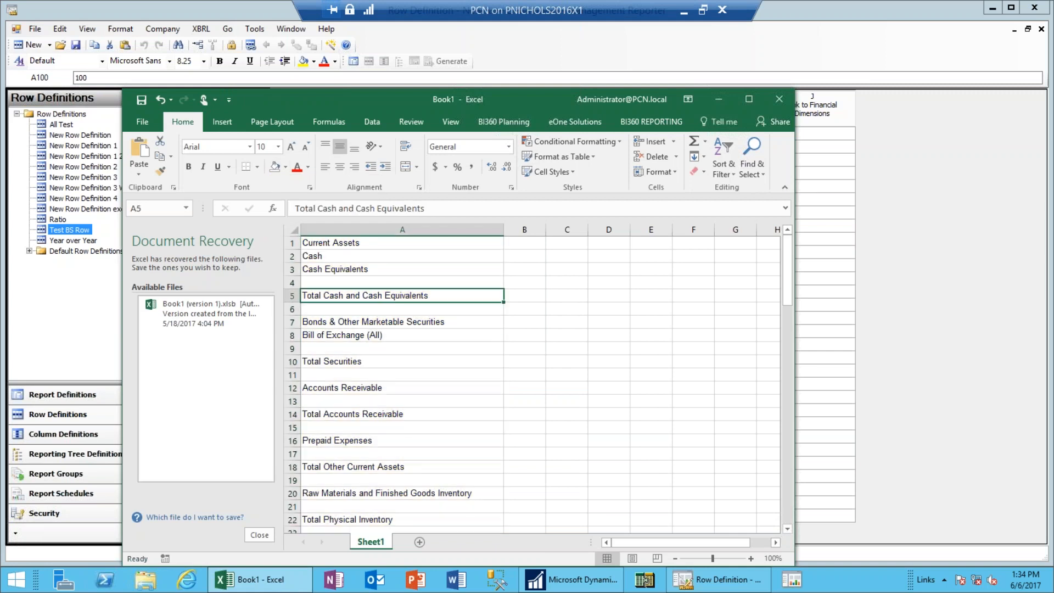
key("Down")
key("Down")
key("Down")
key("Down")
key("Down")
key("Down")
key("Down")
key("Down")
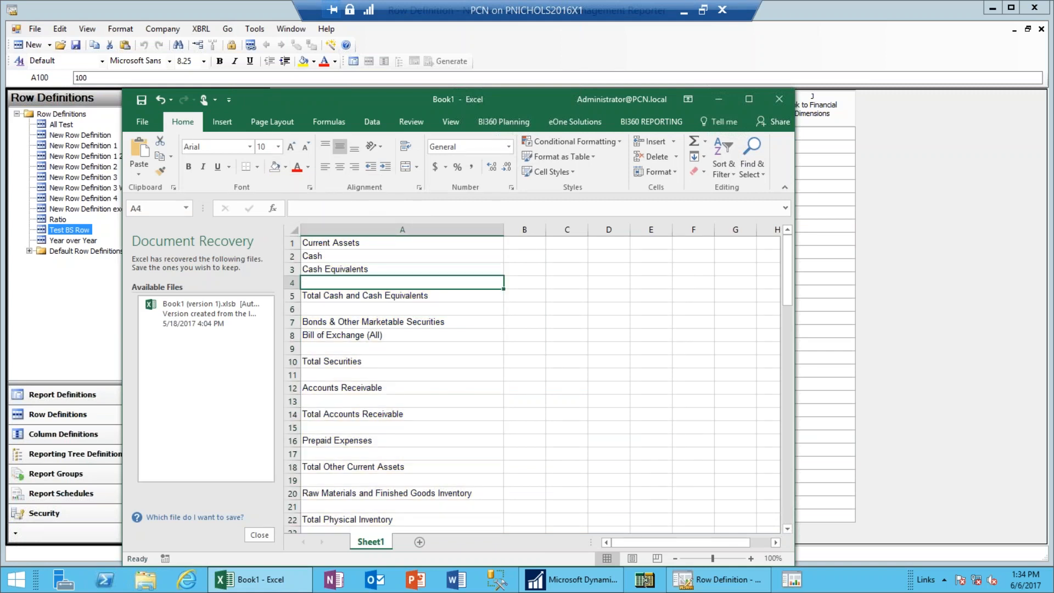
key("Down")
key("Down")
key("Down")
key("Down")
key("Down")
key("Down")
key("Down")
key("Down")
key("Down")
key("Down")
key("Down")
key("Down")
key("Down")
key("Down")
key("Down")
key("Down")
key("Down")
key("Down")
key("Down")
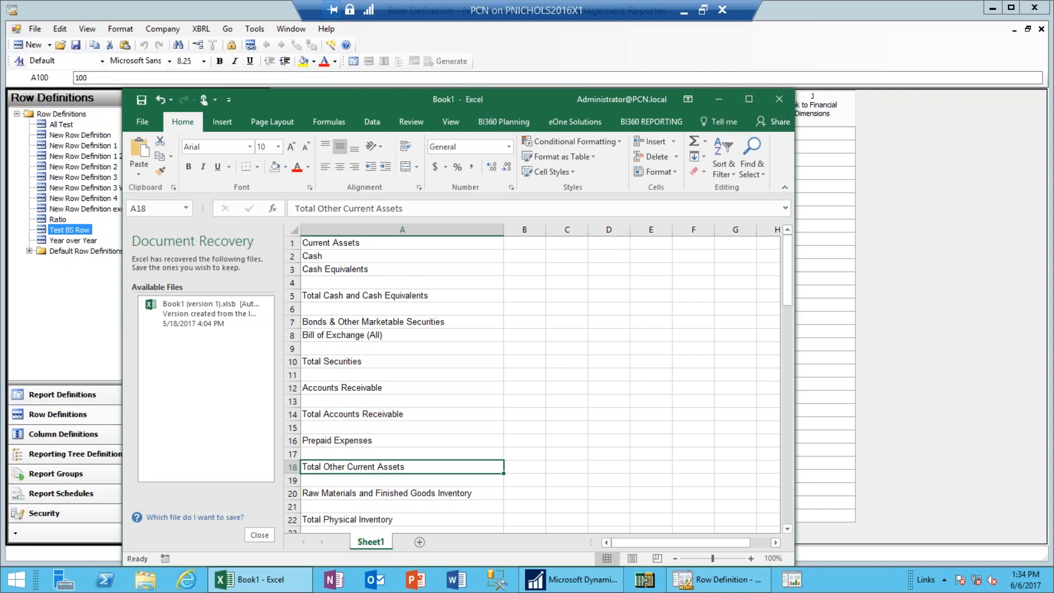
key("Down")
key("Down")
key("Down")
key("Down")
key("Down")
key("Down")
key("Down")
key("Down")
key("Down")
key("Down")
key("Down")
key("Down")
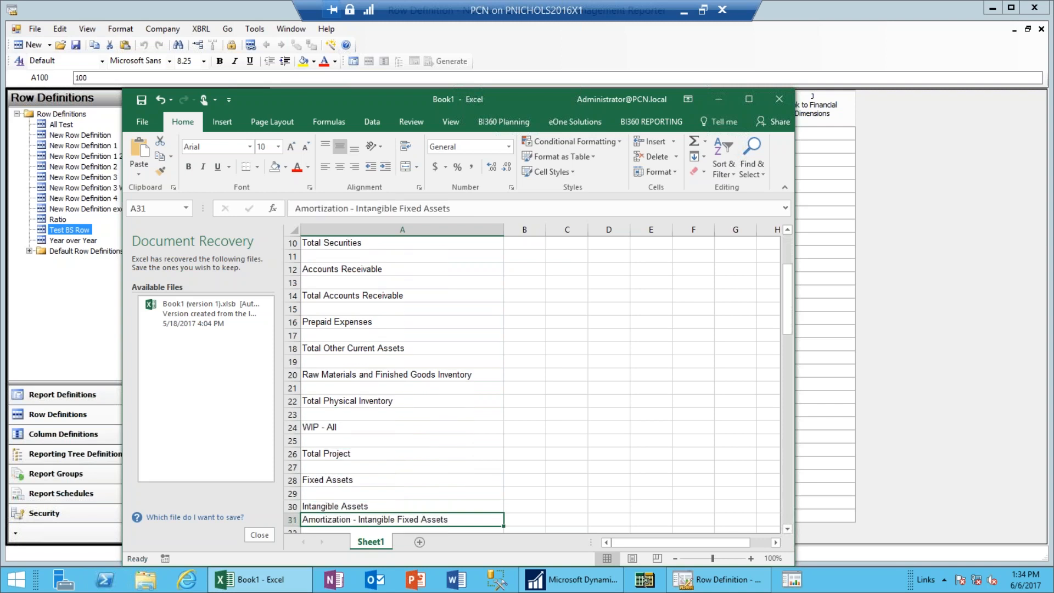
key("Down")
key("Down")
key("Down")
key("Down")
key("Down")
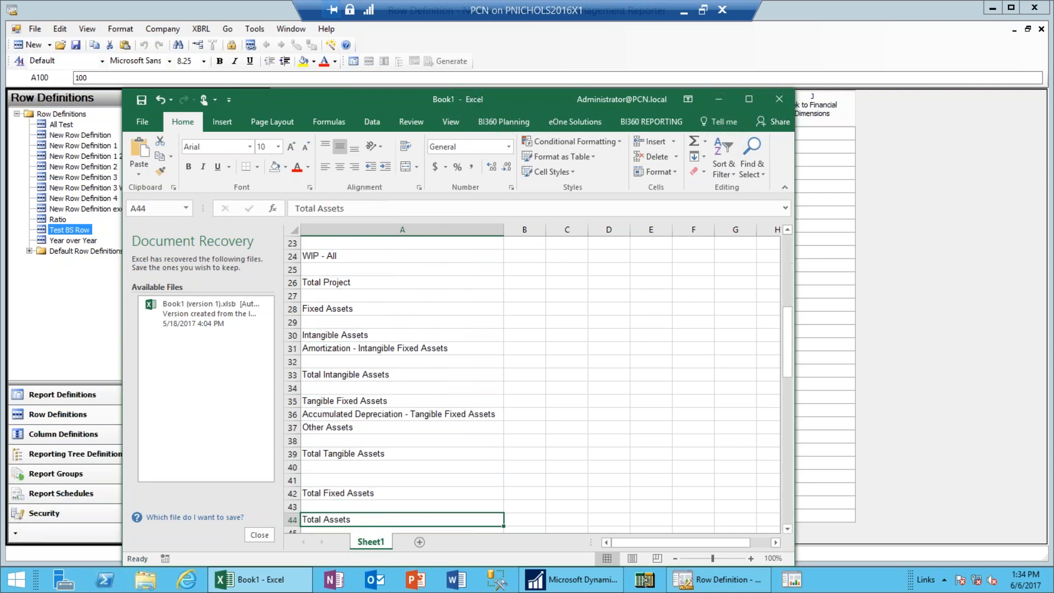
key("ctrl+Home")
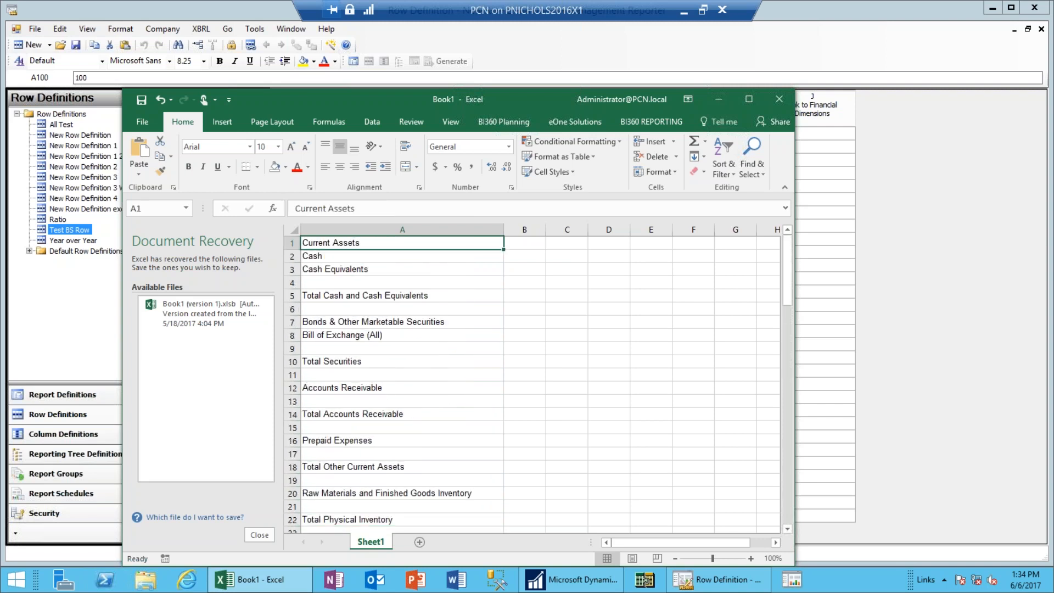
key("End")
key("shift+Down")
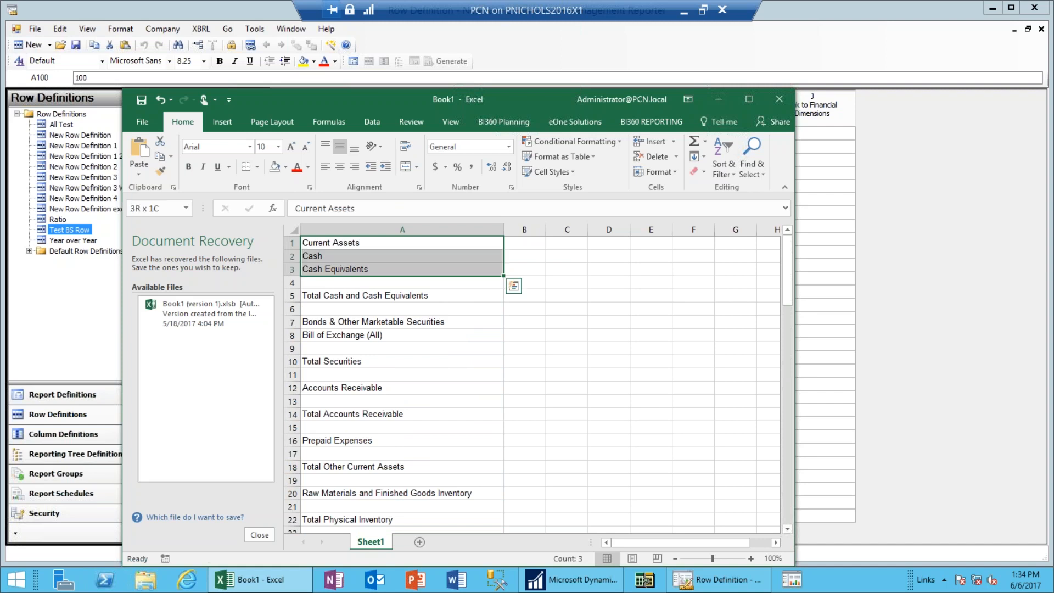
key("shift+Page_Down")
key("shift+Page_Down")
key("shift+Page_Down")
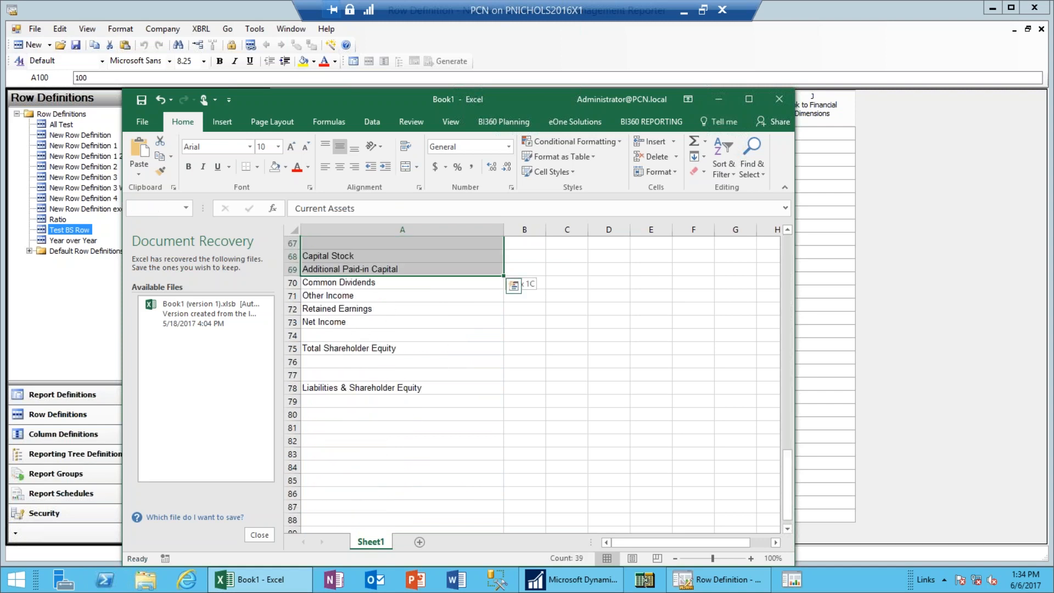
key("shift+Down")
key("shift+Down")
key("shift+Down")
key("shift+Down")
key("shift+Down")
key("shift+Down")
key("shift+Down")
key("shift+Down")
key("shift+Down")
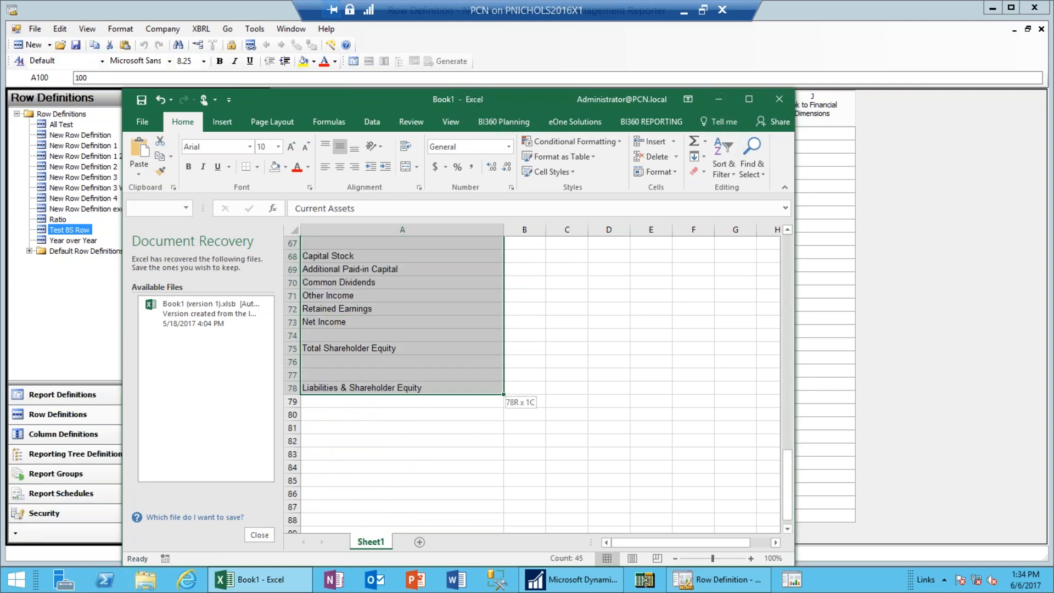
key("ctrl+c")
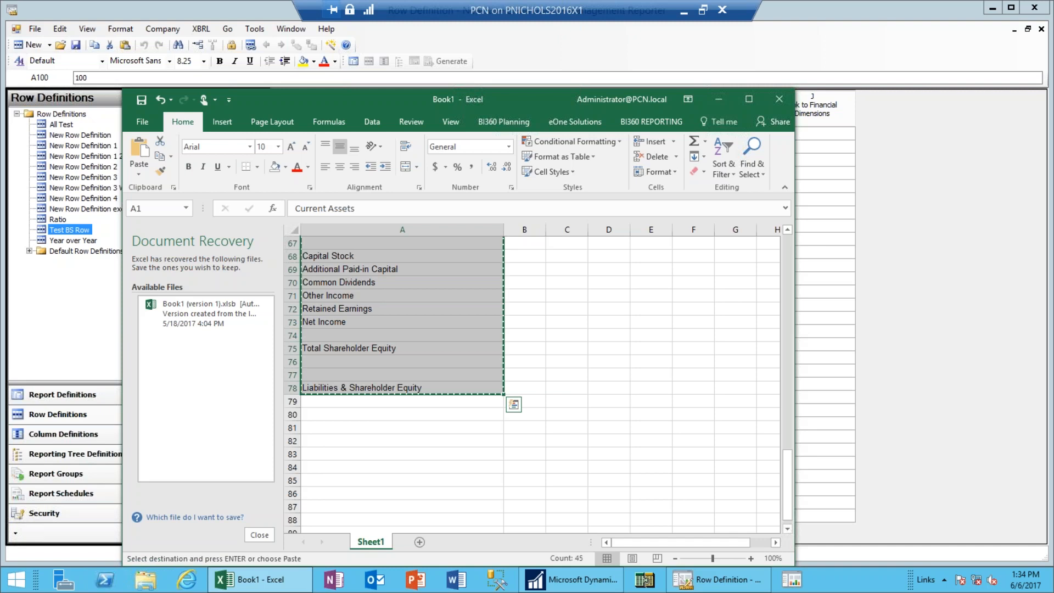
left_click(820, 269)
Paste the labels into Description from row 100 and enter TOT on the asset totals from row 220.
left_click(365, 142)
key("ctrl+v")
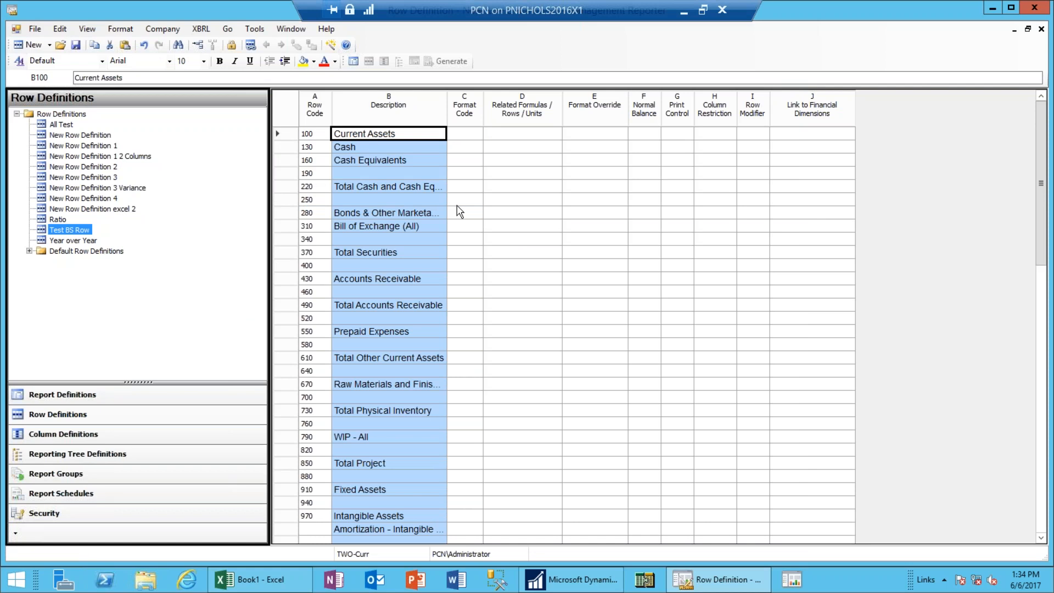
left_click(466, 187)
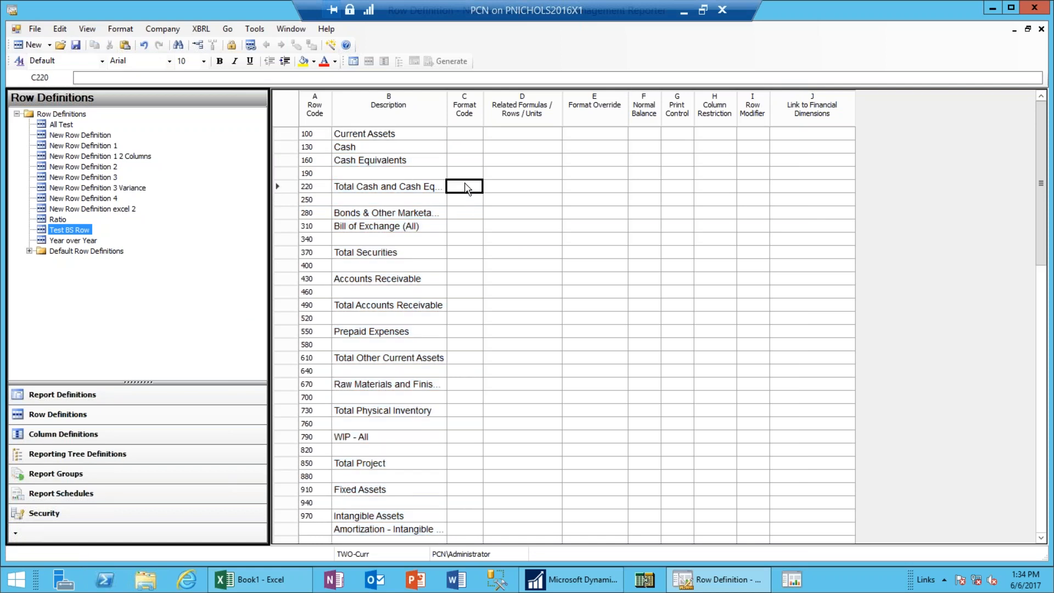
left_click(466, 187)
type("TOT")
key("Down")
key("Down")
key("Down")
key("Down")
key("Down")
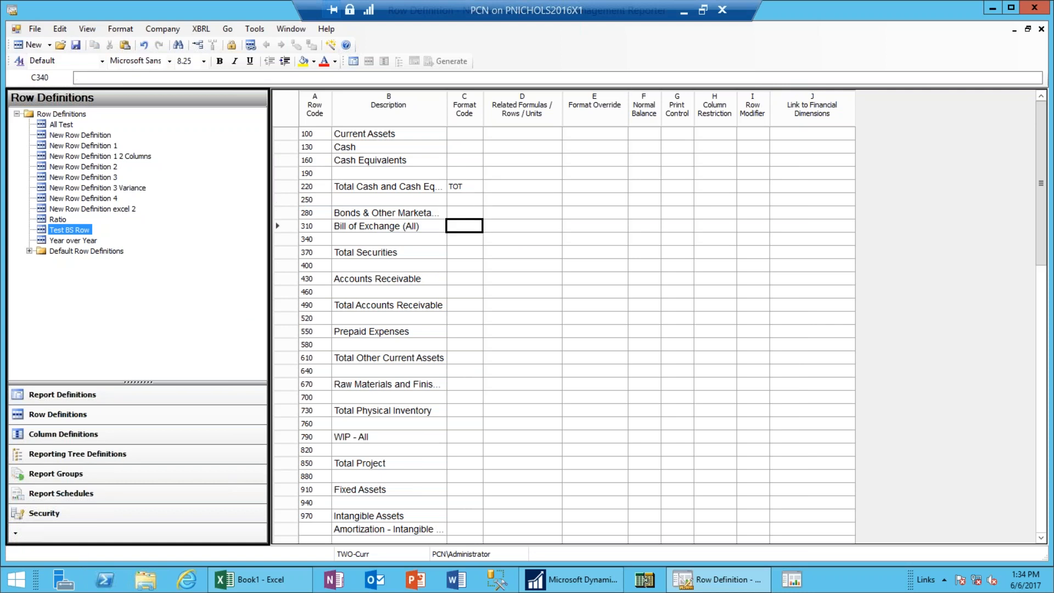
type("TOT")
key("Down")
key("Down")
key("Down")
key("Down")
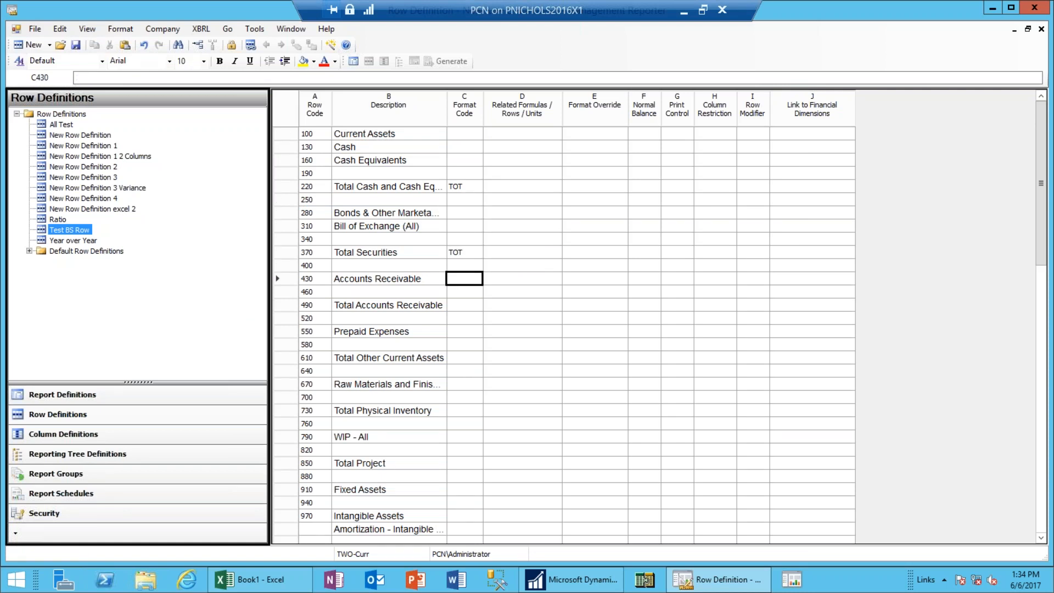
type("TOT")
key("Down")
key("Down")
key("Down")
key("Down")
type("TOT")
key("Down")
key("Down")
key("Down")
key("Down")
type("TOT")
key("Down")
key("Down")
key("Down")
key("Down")
type("TOT")
key("Down")
key("Down")
key("Down")
key("Down")
key("Down")
key("Down")
key("Down")
key("Down")
key("Down")
key("Down")
key("Down")
key("Down")
key("Down")
key("Down")
key("Down")
key("Down")
key("Down")
key("Down")
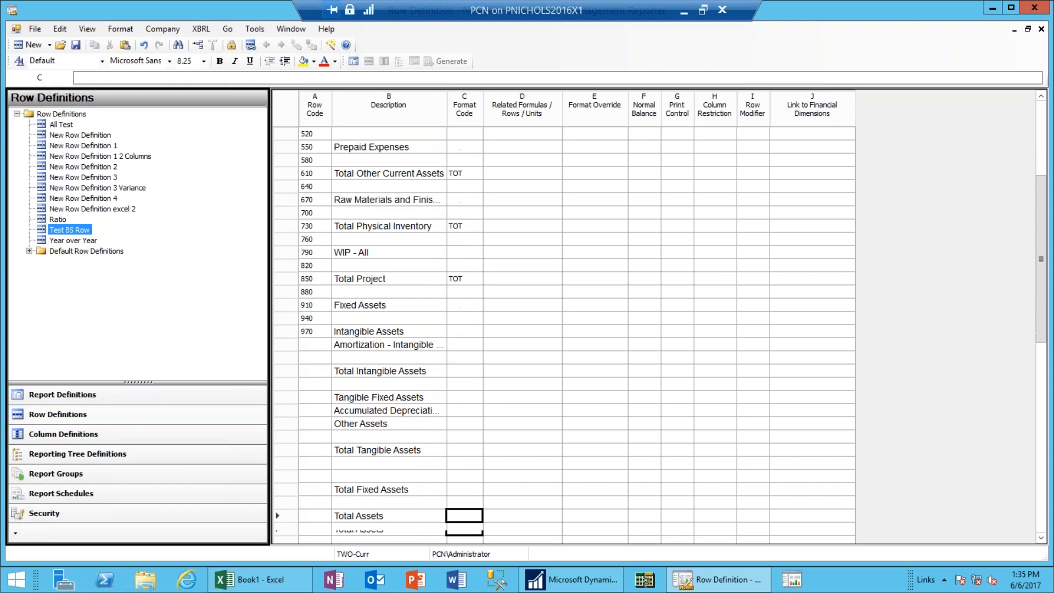
Give Total Tangible Assets, Total Fixed Assets and Total Assets the TOT format code.
key("Up")
key("Up")
key("Up")
key("Up")
key("Up")
key("Up")
key("Up")
key("Down")
key("Down")
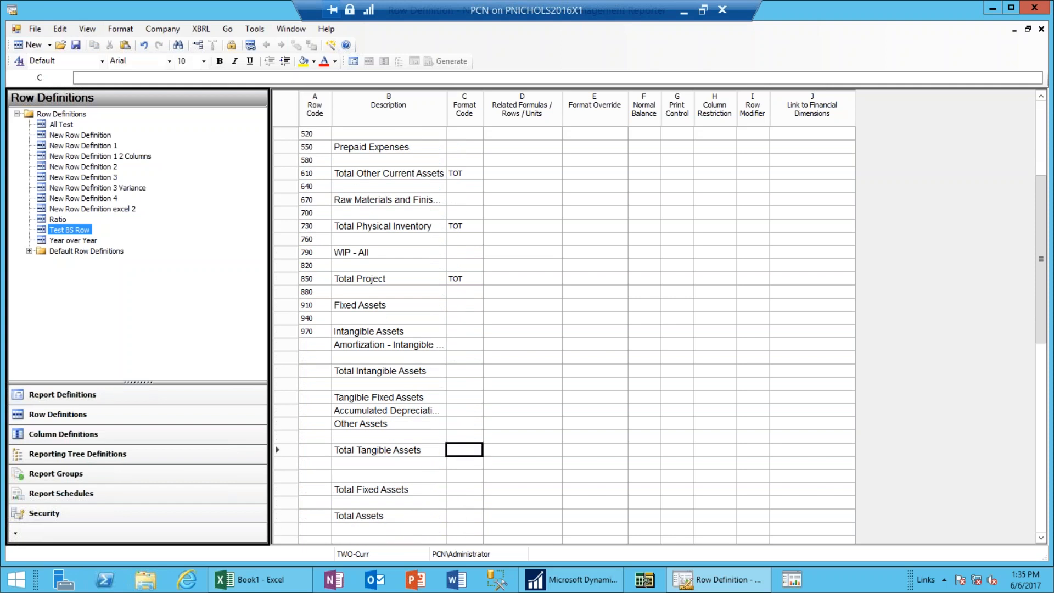
key("ctrl+v")
key("Down")
key("Down")
key("Down")
key("Down")
key("Up")
key("ctrl+v")
key("Down")
key("Down")
key("ctrl+v")
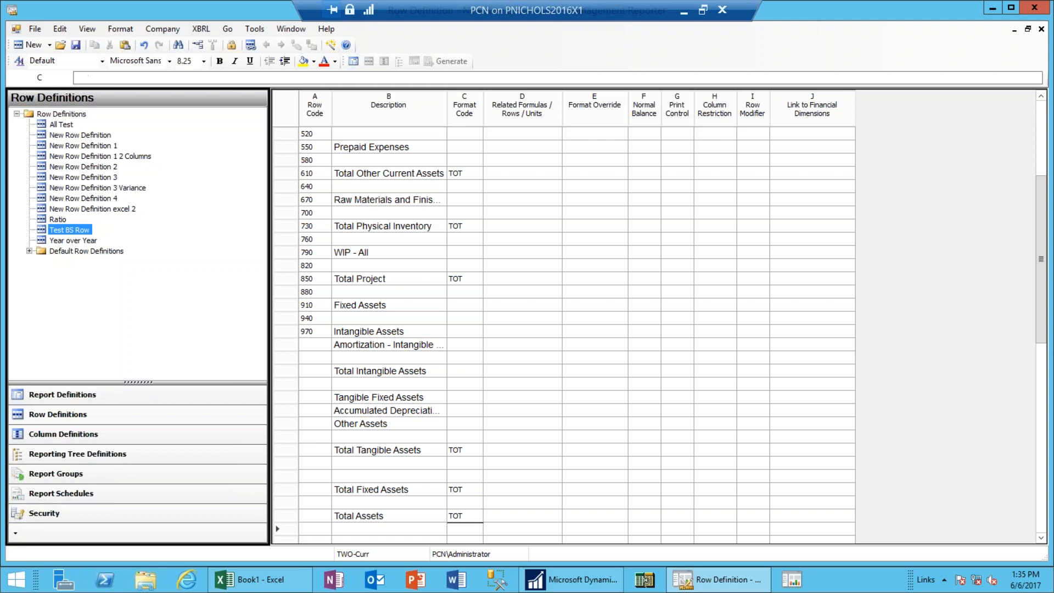
key("Down")
key("Down")
key("Down")
key("Down")
key("Down")
key("Down")
key("Down")
key("Down")
key("Down")
key("Down")
key("Down")
key("Down")
key("Down")
key("Down")
key("Down")
key("Down")
key("Down")
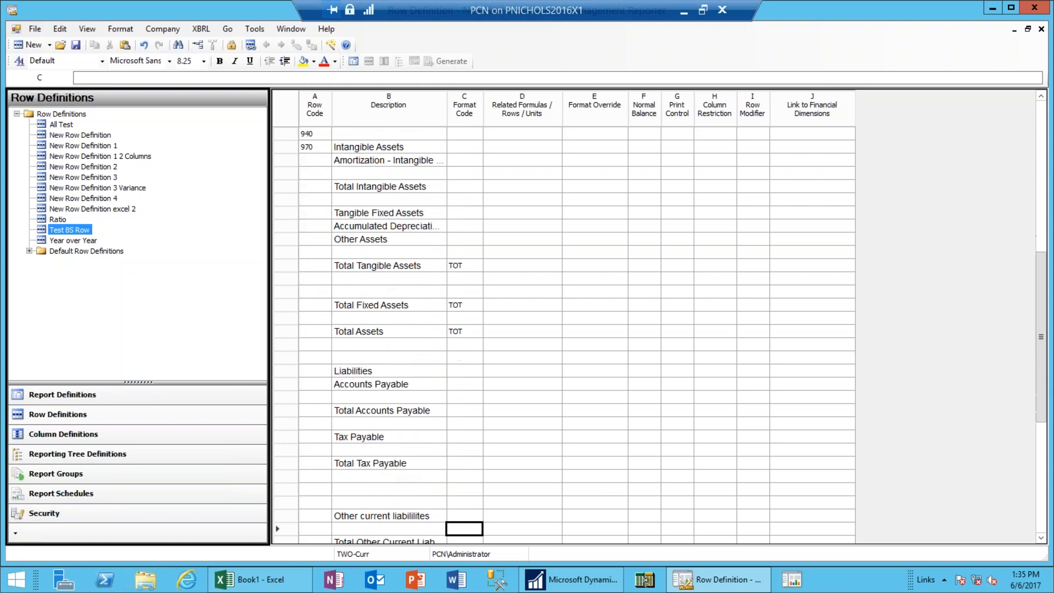
Enter TOT on the liability and equity totals, including Total Accounts Payable, Tax Payable and Shareholder Equity.
key("Up")
key("Up")
key("Up")
key("Up")
key("Up")
key("Up")
key("Up")
key("Up")
key("Up")
key("Up")
key("Up")
key("Up")
key("Up")
key("Up")
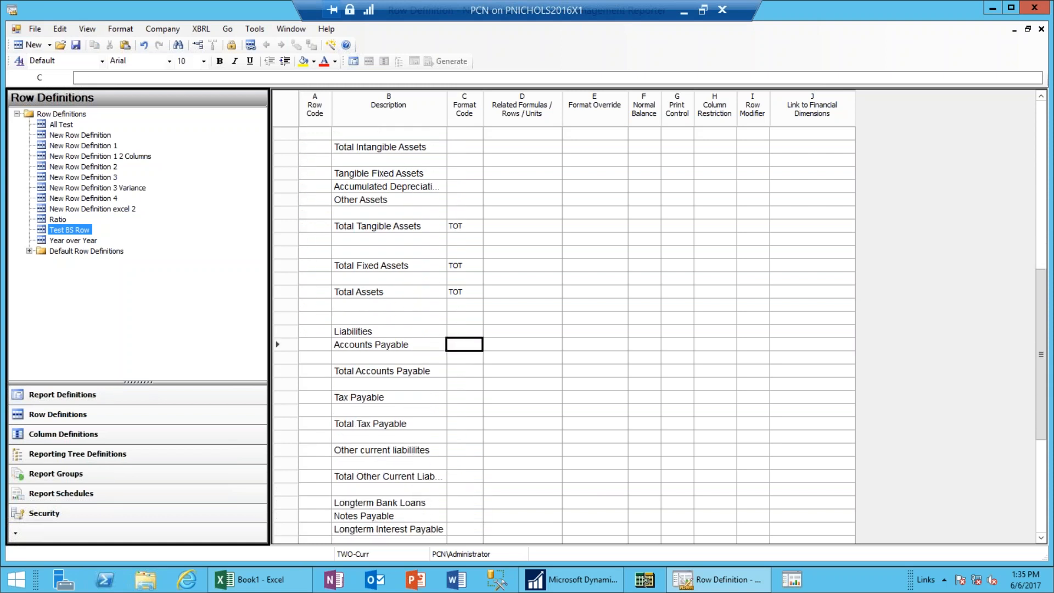
key("Down")
key("Down")
key("Down")
type("TOT")
key("Down")
key("Down")
key("Down")
key("Down")
type("TOT")
key("Down")
key("Down")
key("Down")
key("Down")
type("TOT")
key("Down")
key("Down")
key("Down")
key("Down")
key("Down")
key("Down")
type("TOT")
key("Down")
key("Down")
key("Down")
key("Down")
key("Down")
key("Up")
key("Up")
key("Up")
type("TOT")
key("Down")
key("Down")
key("Down")
key("Down")
key("Down")
key("Down")
key("Down")
key("Down")
key("Down")
key("Up")
key("Up")
key("Up")
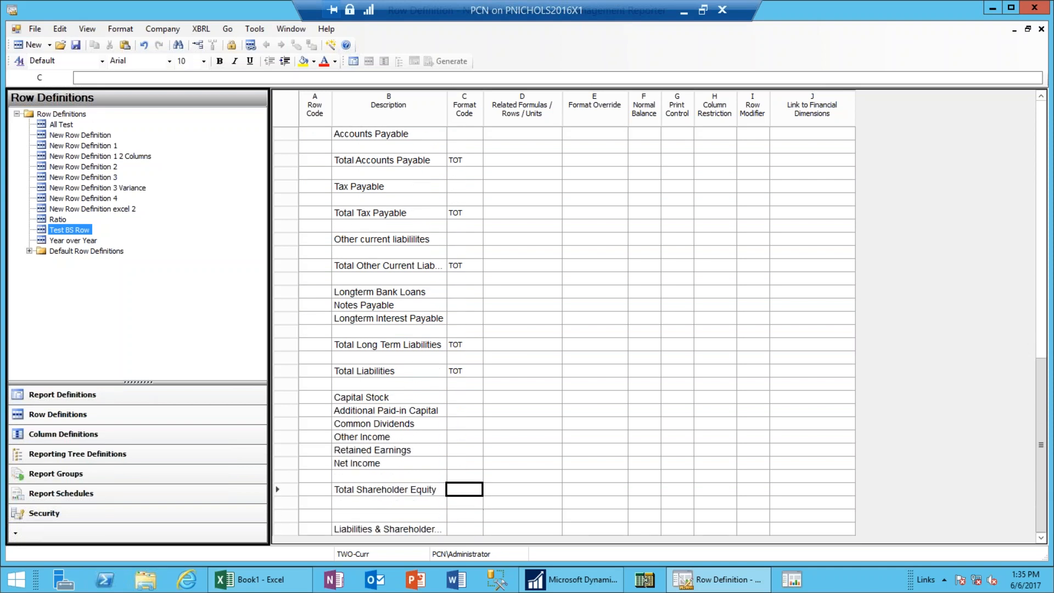
key("Down")
type("TOT")
key("Down")
key("Down")
key("Down")
key("Down")
key("Up")
type("TOT")
key("ctrl+Up")
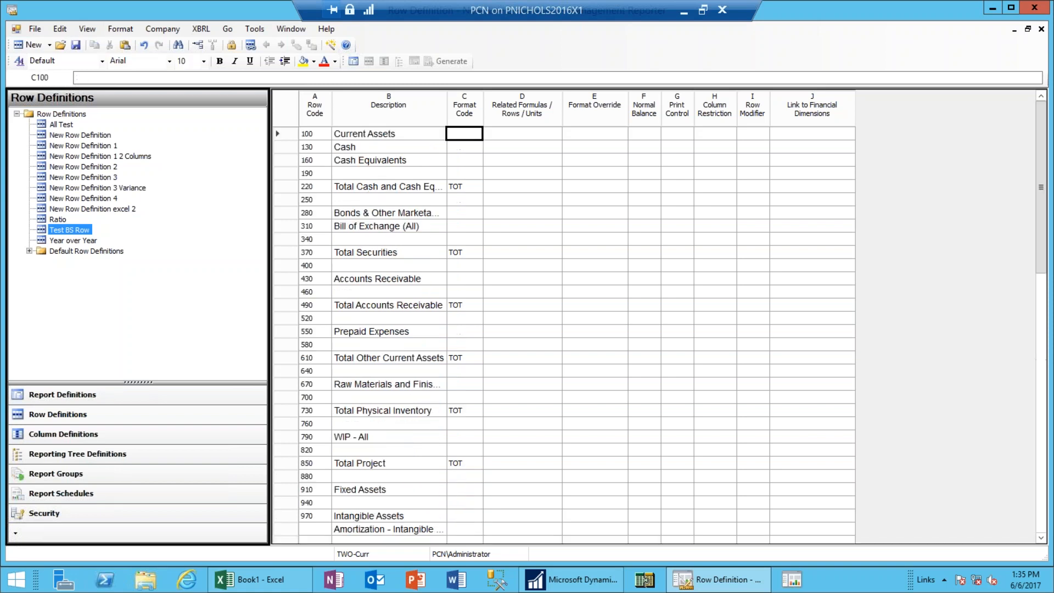
Indent Cash, Cash Equivalents, Bonds, Bill of Exchange, Accounts Receivable, Prepaid Expenses, Raw Materials, WIP and Fixed Assets.
key("Left")
key("Down")
key("shift+Down")
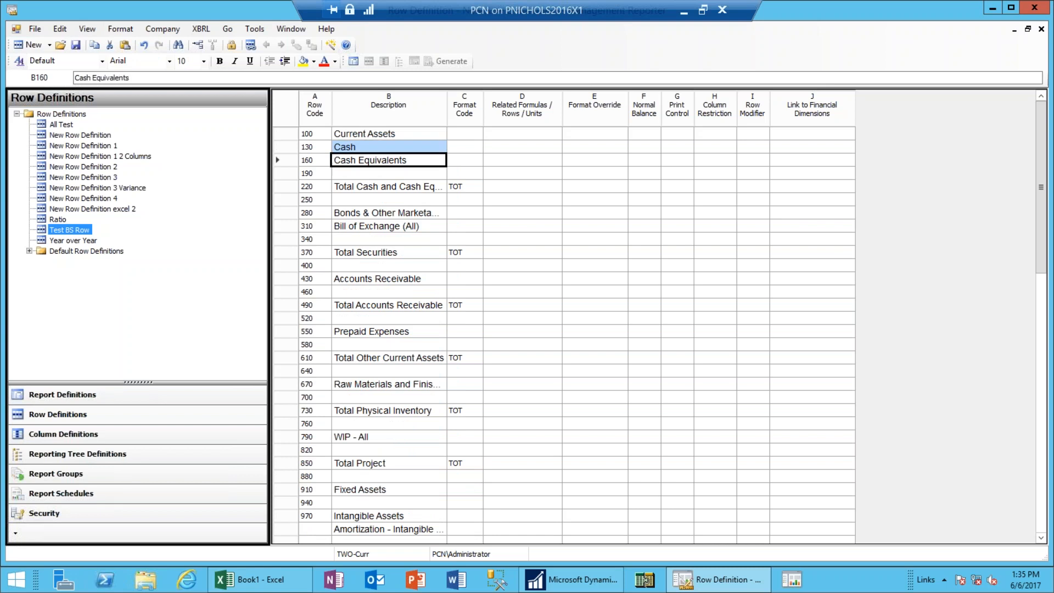
left_click(379, 214, "ctrl")
left_click(380, 227, "ctrl")
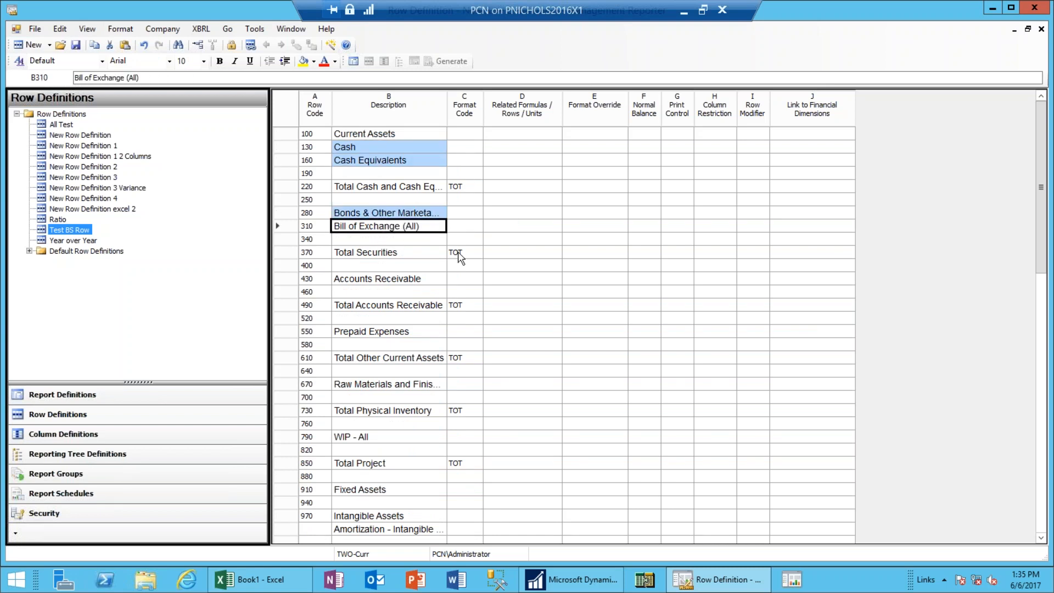
left_click(414, 278, "ctrl")
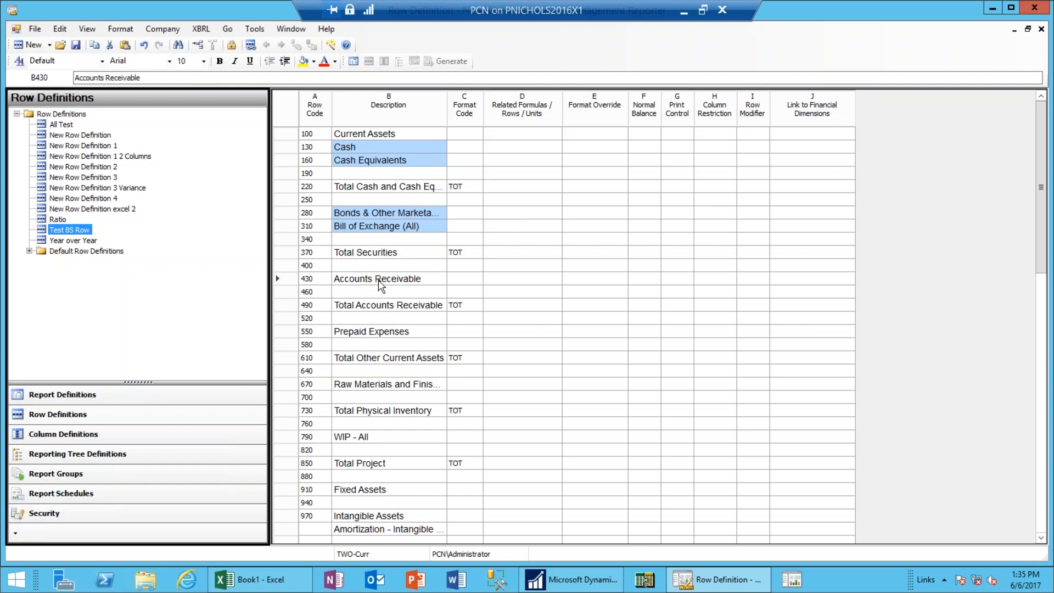
left_click(373, 334, "ctrl")
left_click(398, 385, "ctrl")
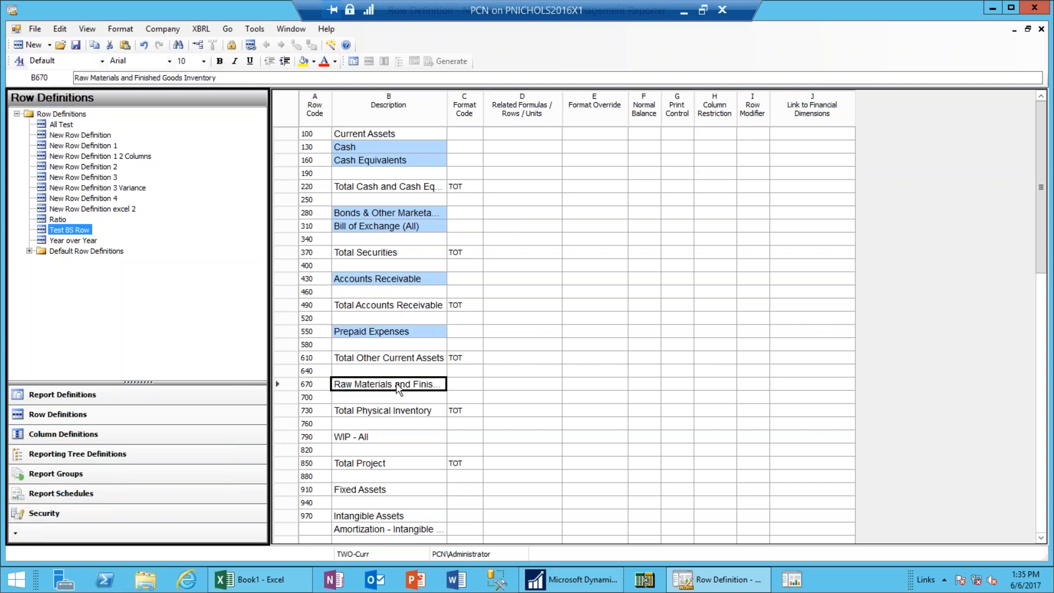
left_click(365, 435, "ctrl")
left_click(361, 489, "ctrl")
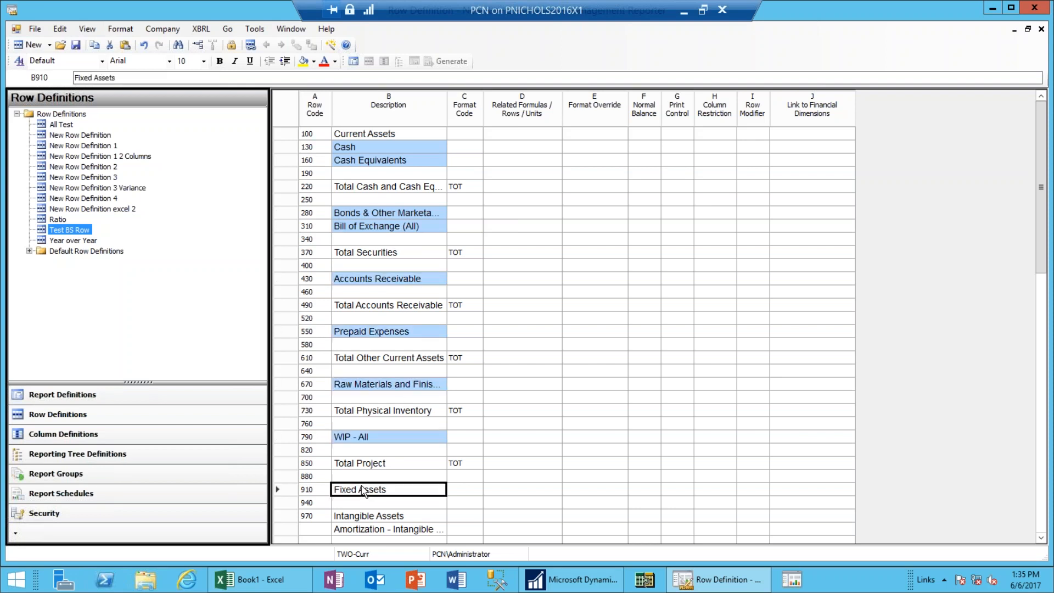
left_click(285, 61)
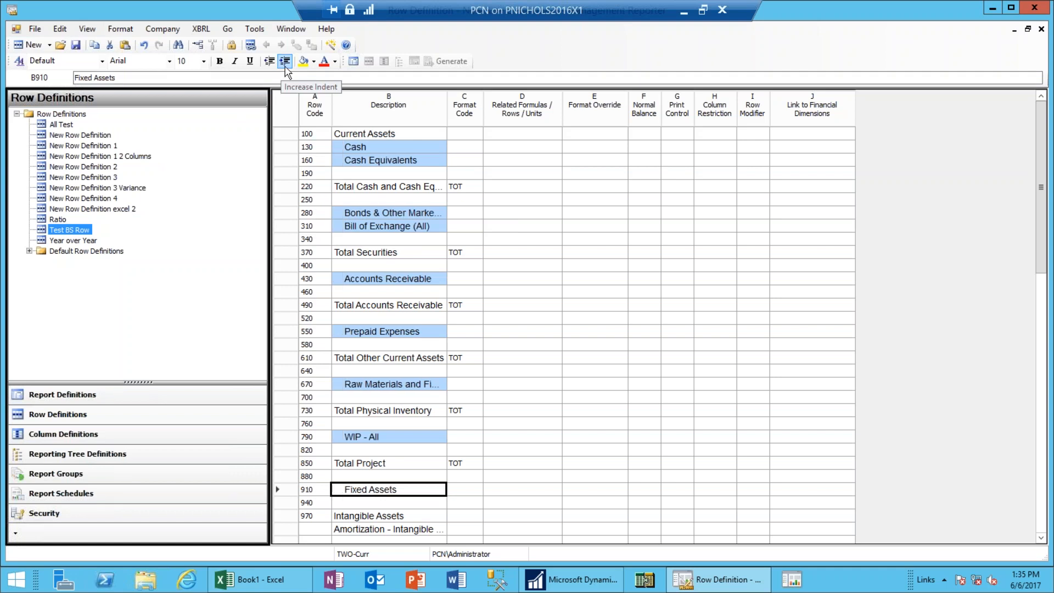
Make the Current Assets heading bold.
left_click(386, 134)
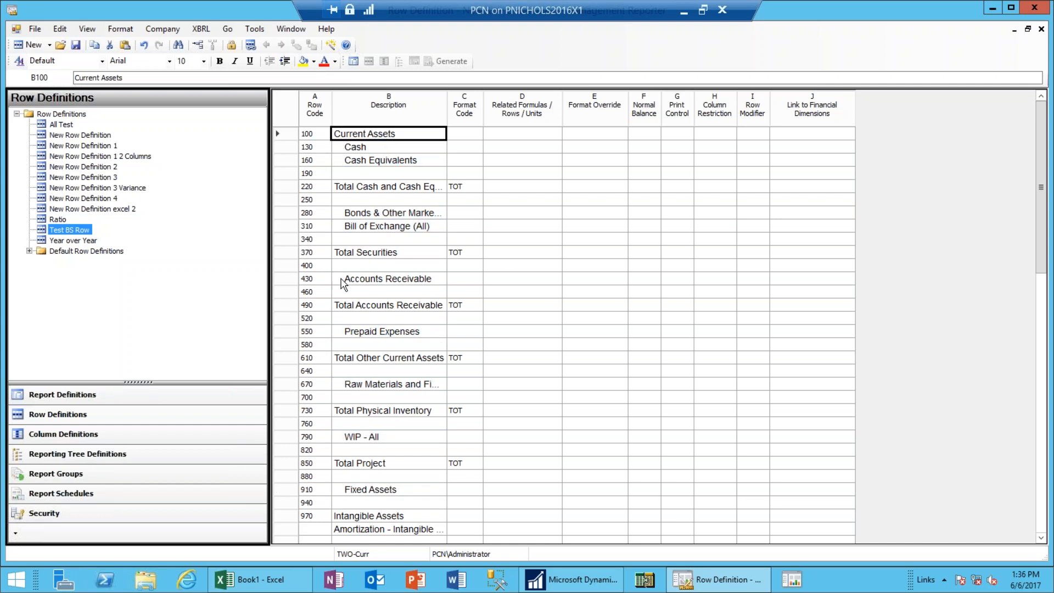
key("ctrl+b")
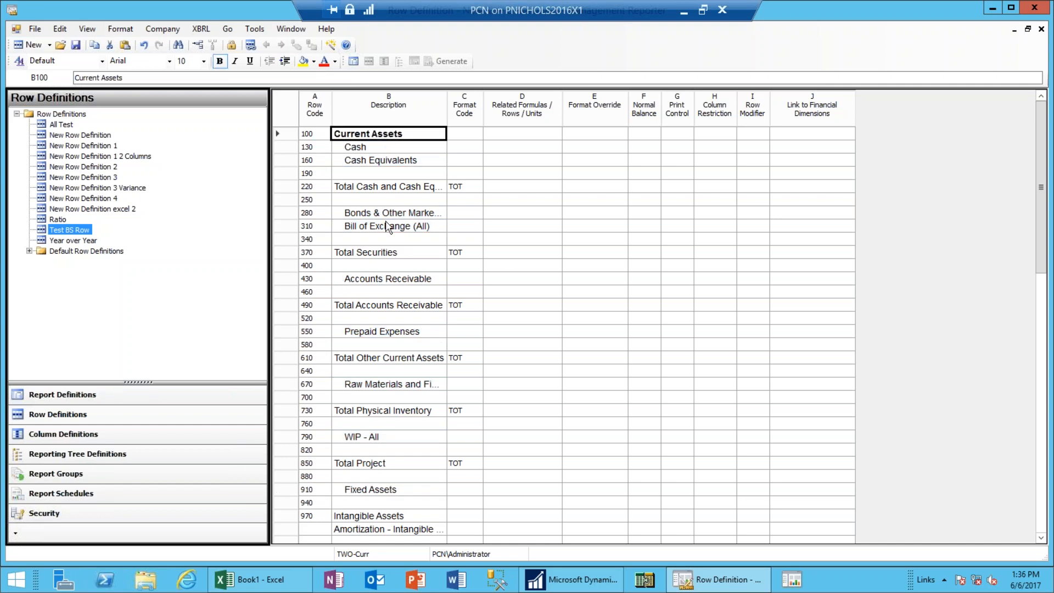
key("Down")
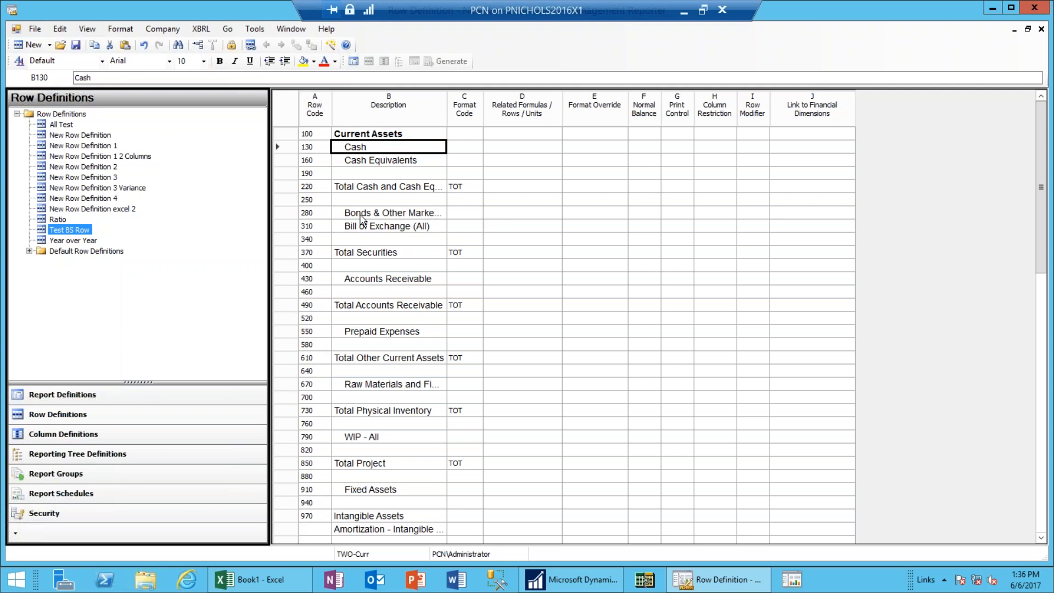
key("Up")
key("Down")
key("Down")
key("Down")
key("Down")
key("Right")
key("Right")
key("Right")
key("Right")
key("Right")
key("Right")
key("Right")
key("Right")
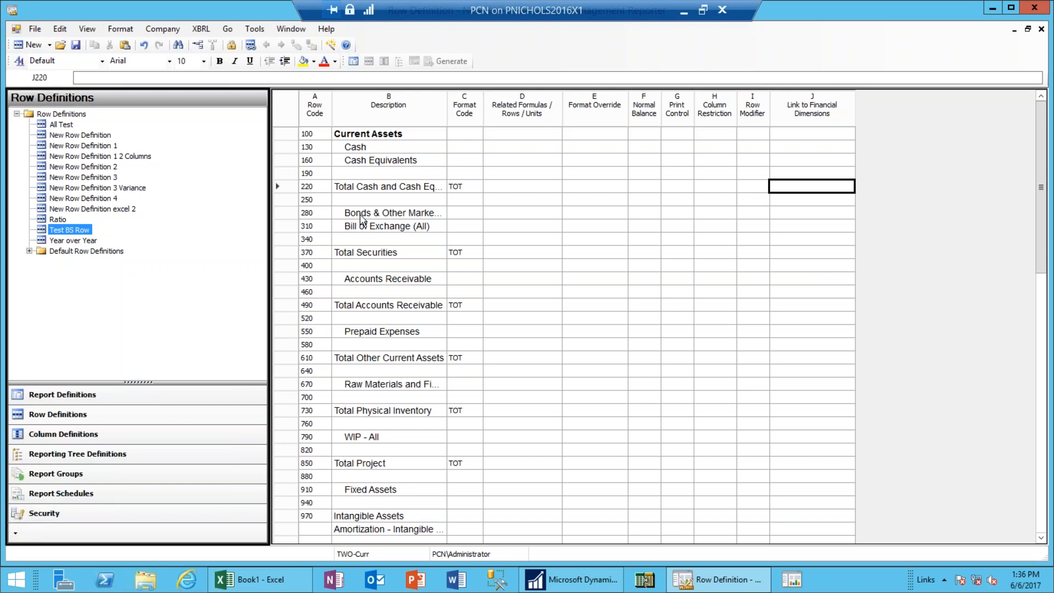
key("Up")
key("Up")
key("Up")
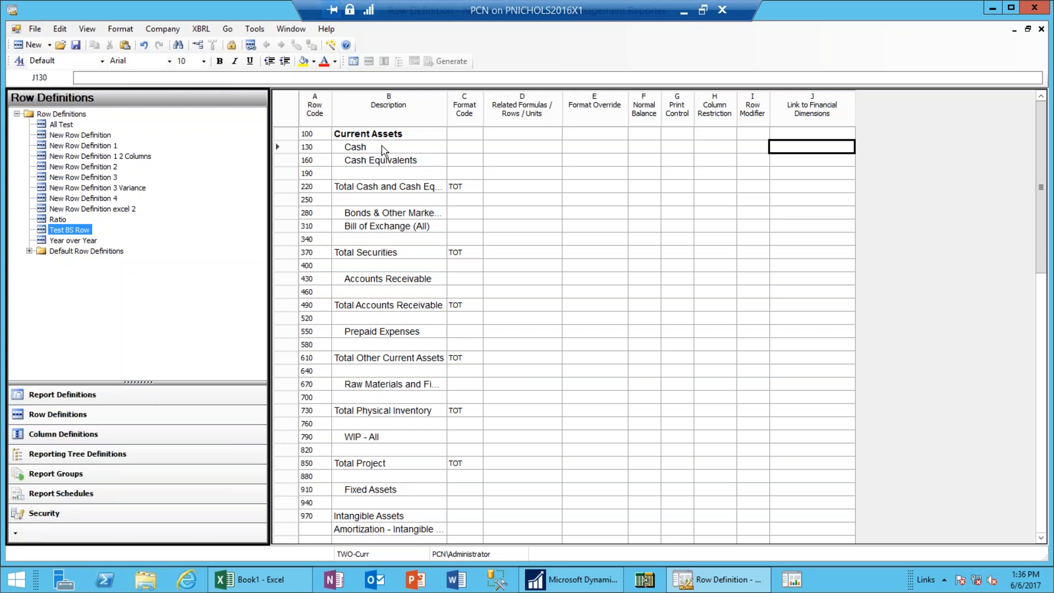
Link the Cash row to Account Category [Cash] and autofit the dimensions column.
double_click(794, 149)
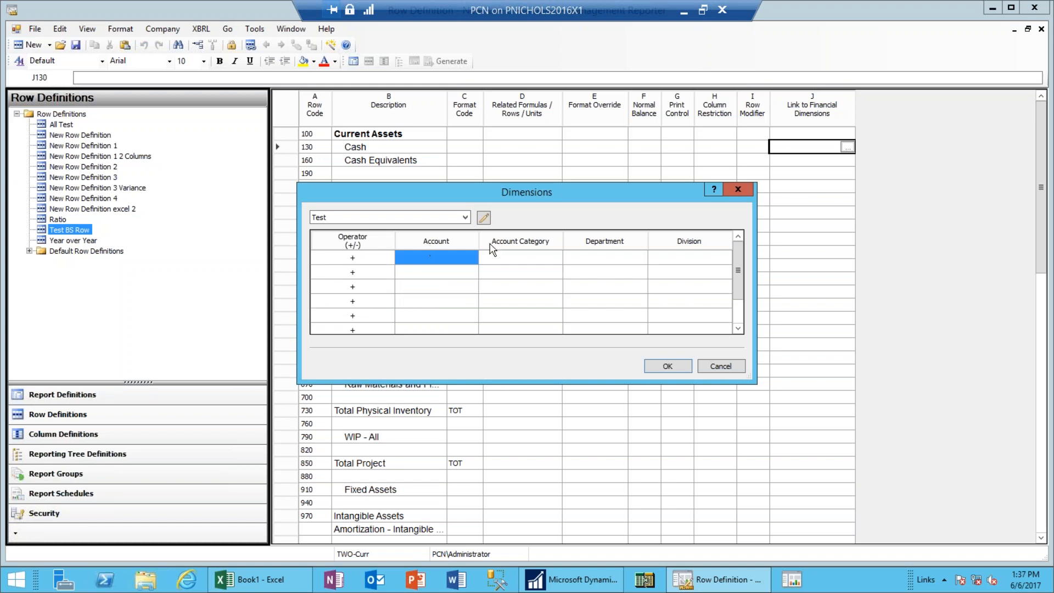
double_click(528, 262)
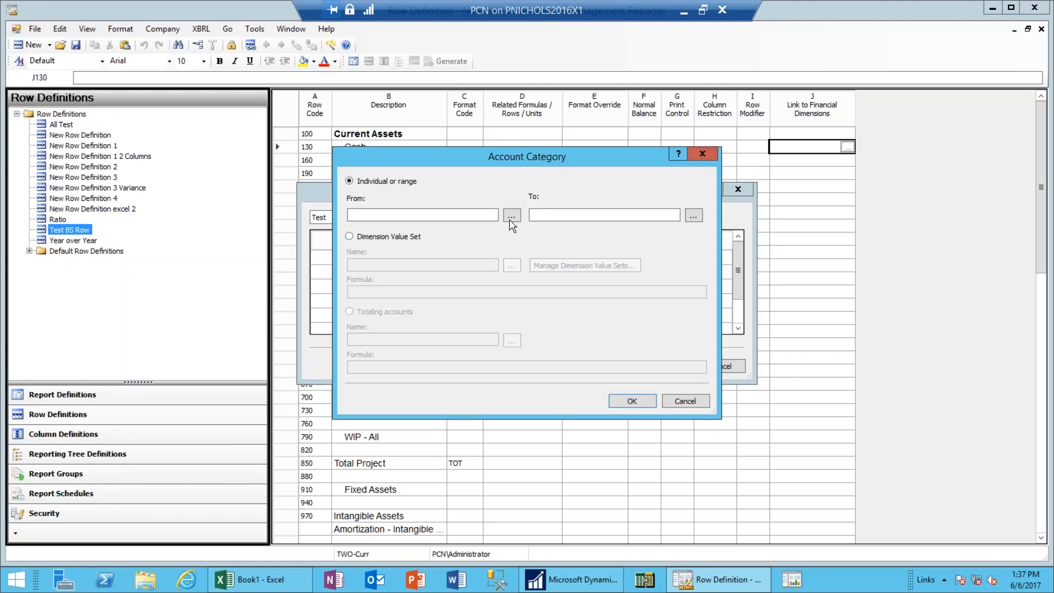
left_click(512, 216)
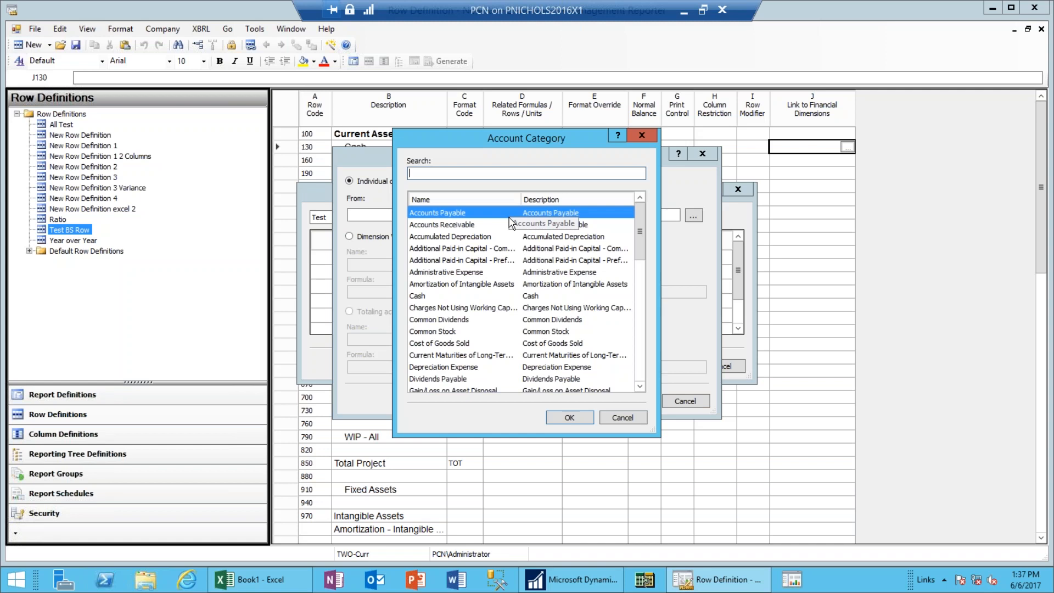
left_click(421, 298)
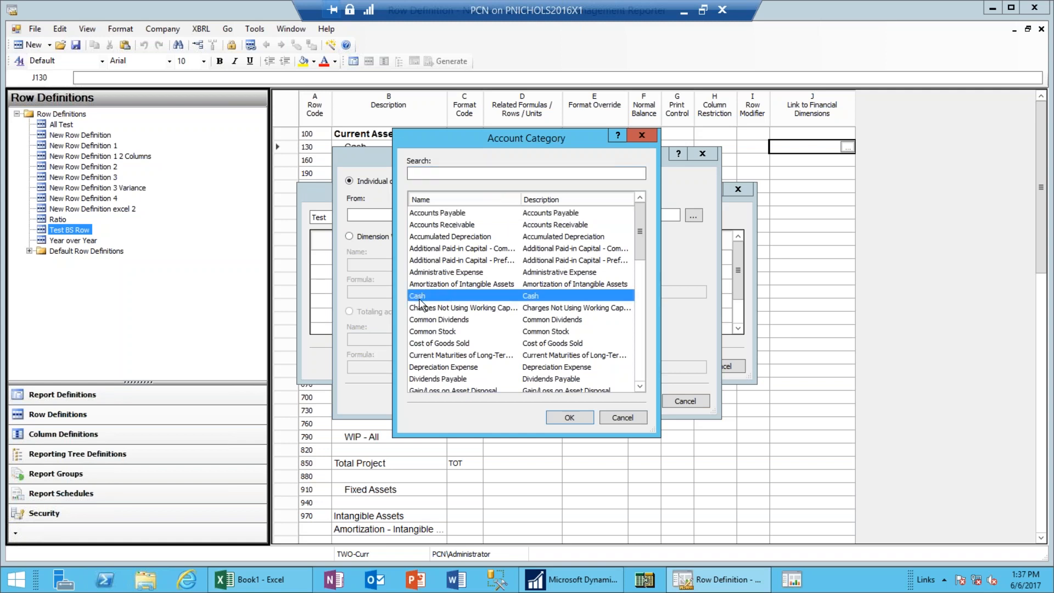
left_click(568, 418)
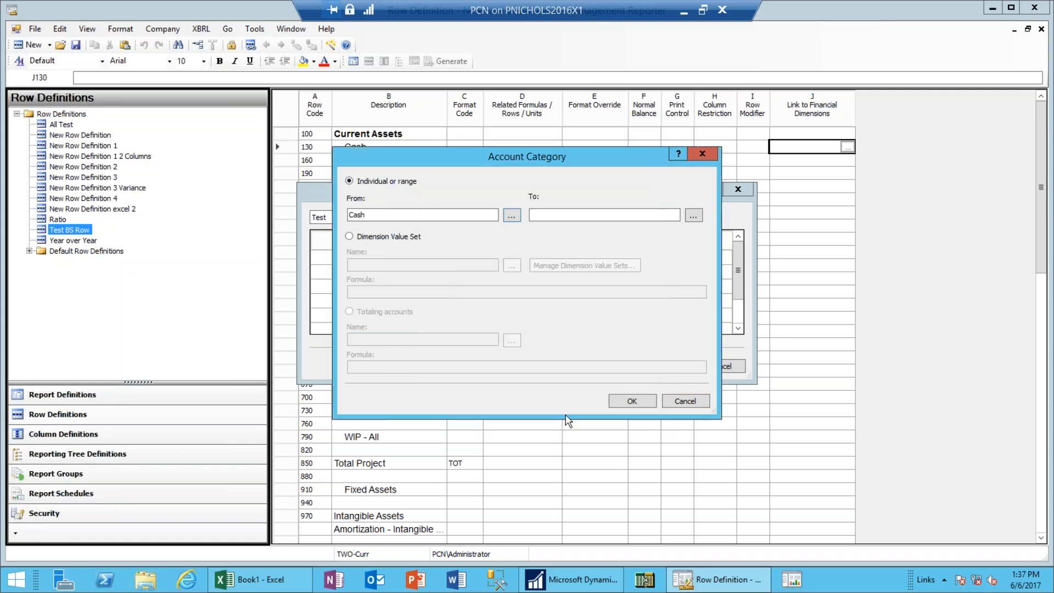
left_click(618, 405)
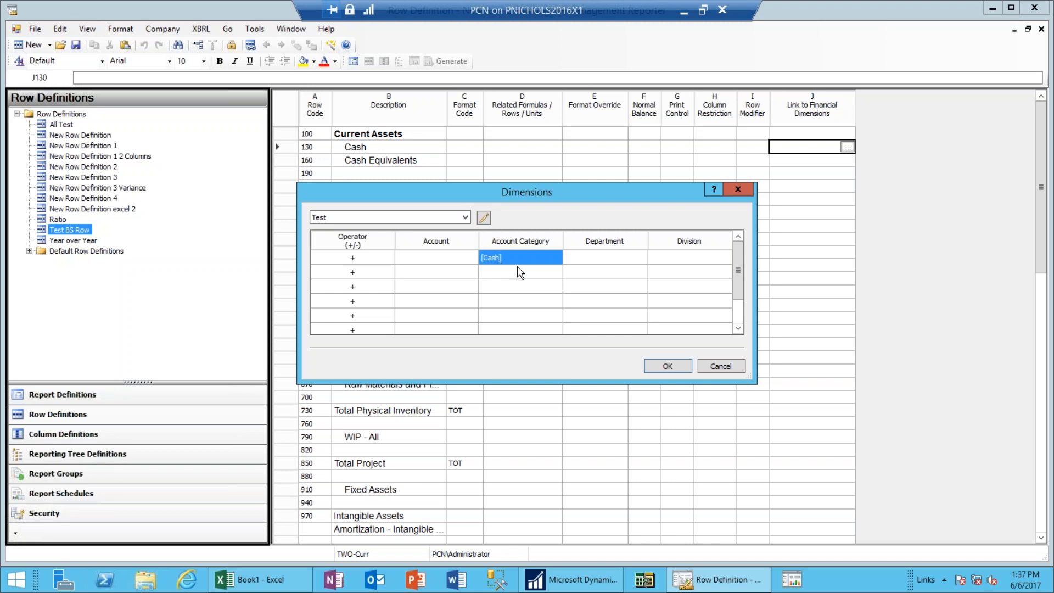
left_click(668, 366)
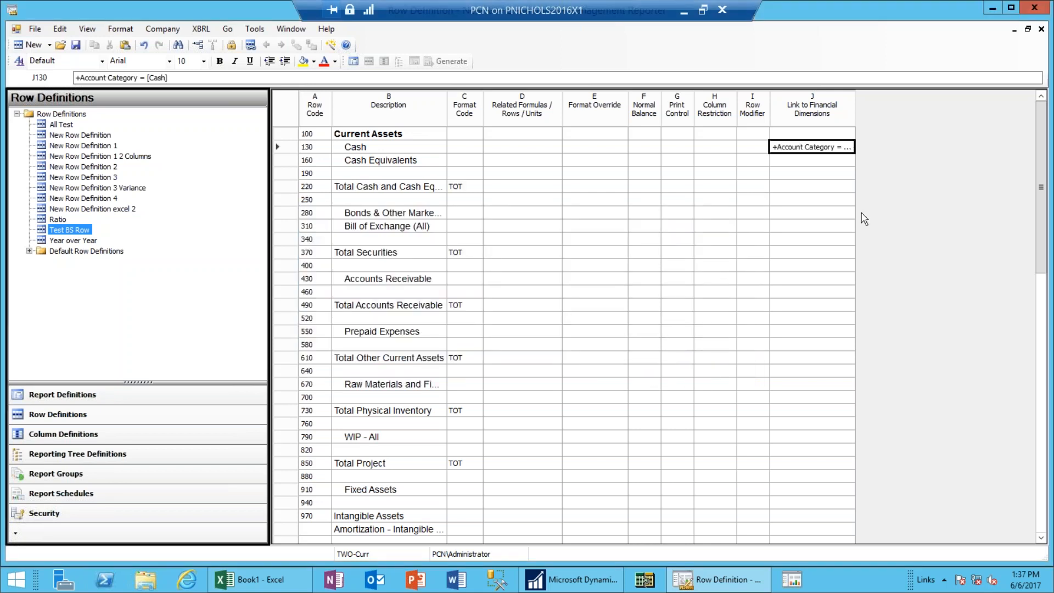
double_click(855, 113)
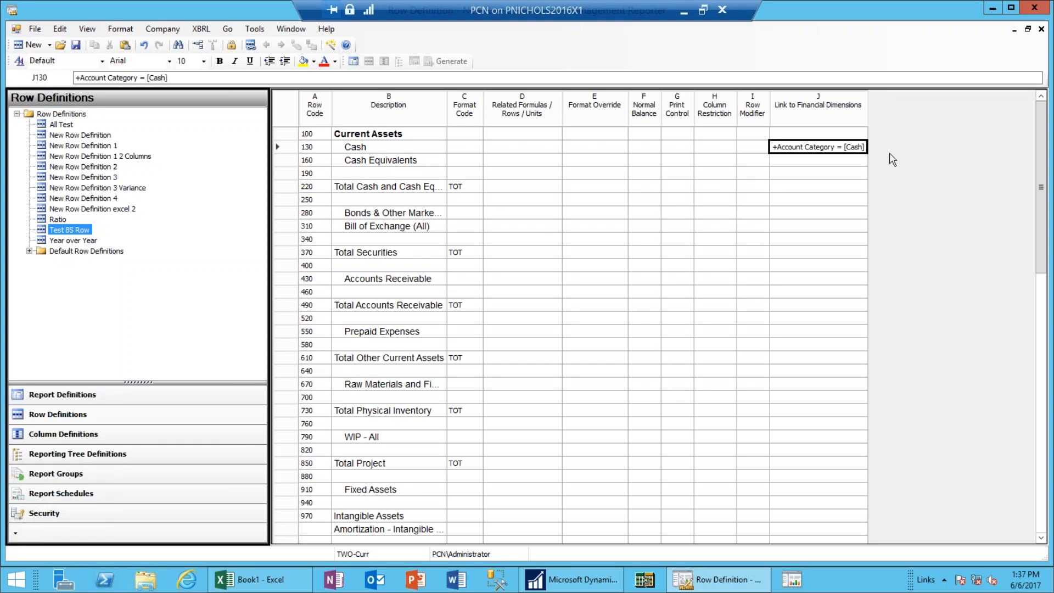
Link the Accounts Receivable row to Account Category [Accounts Receivable].
double_click(802, 282)
double_click(548, 260)
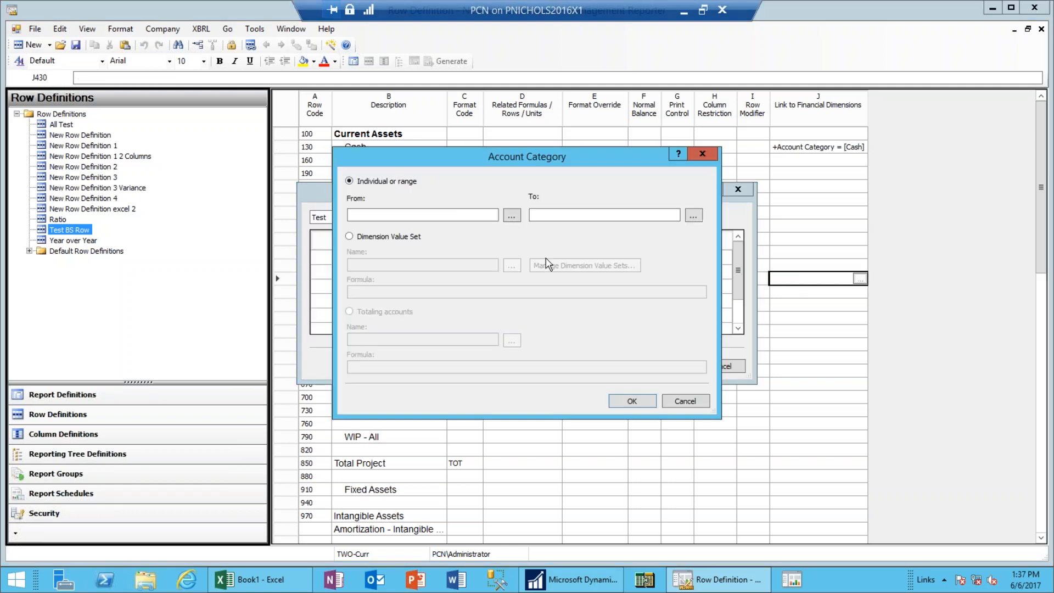
left_click(511, 215)
left_click(443, 225)
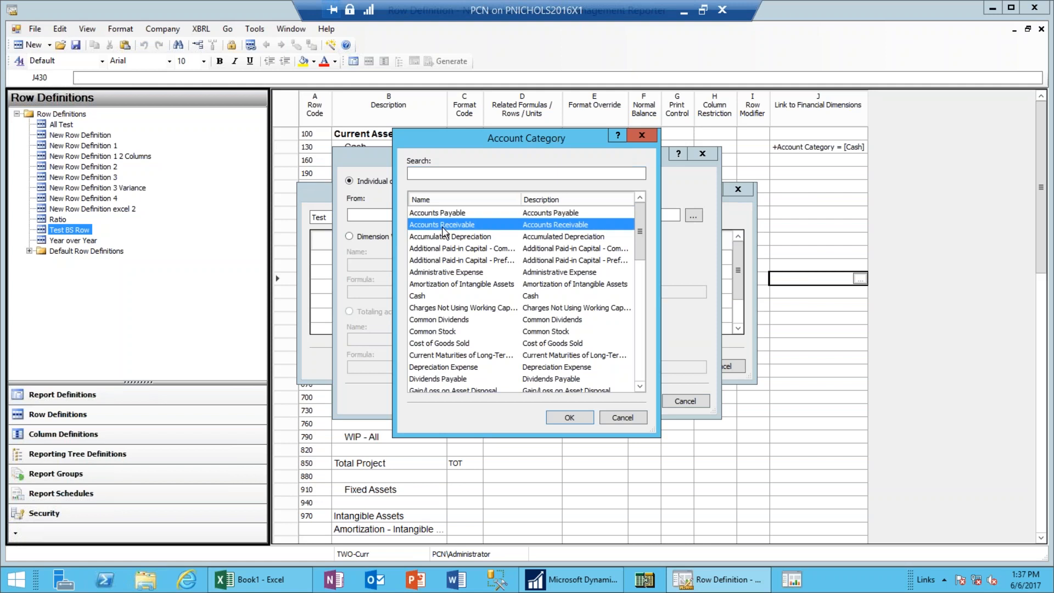
left_click(567, 418)
left_click(624, 402)
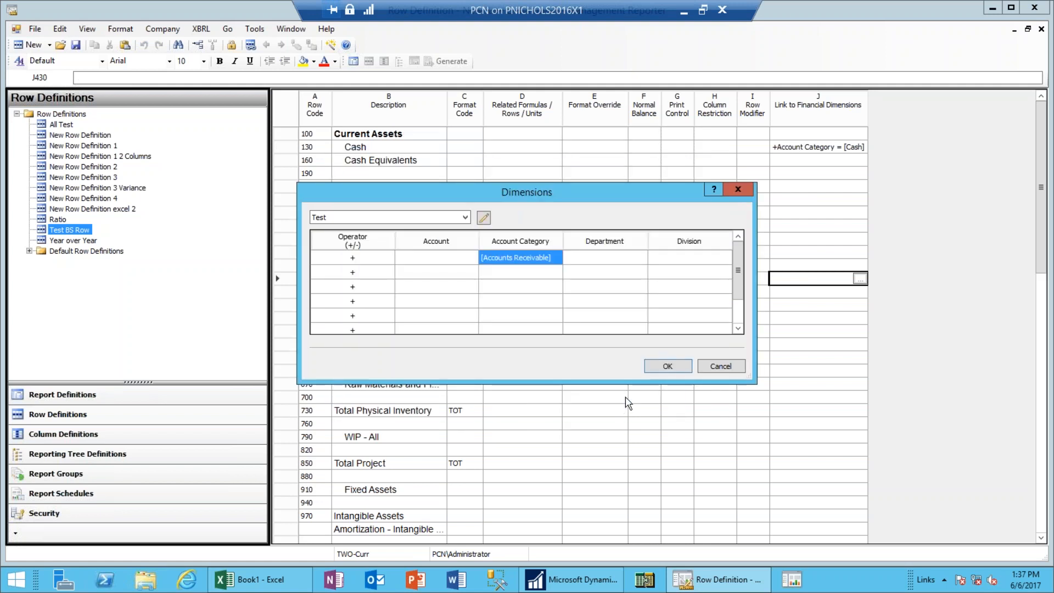
left_click(661, 373)
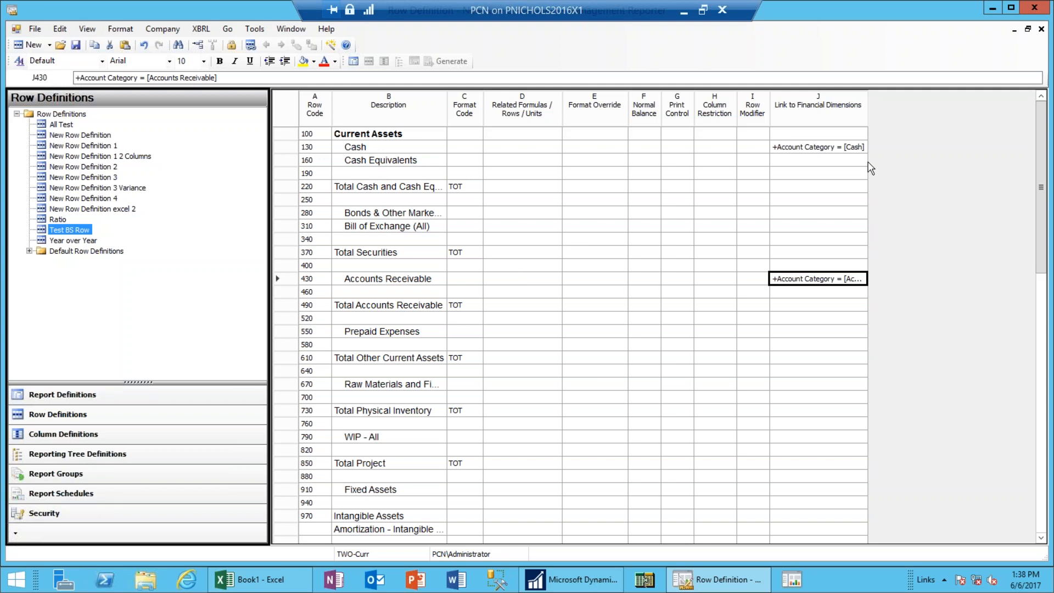
Link the Cash Equivalents row to account 1190.
left_click(801, 161)
double_click(801, 163)
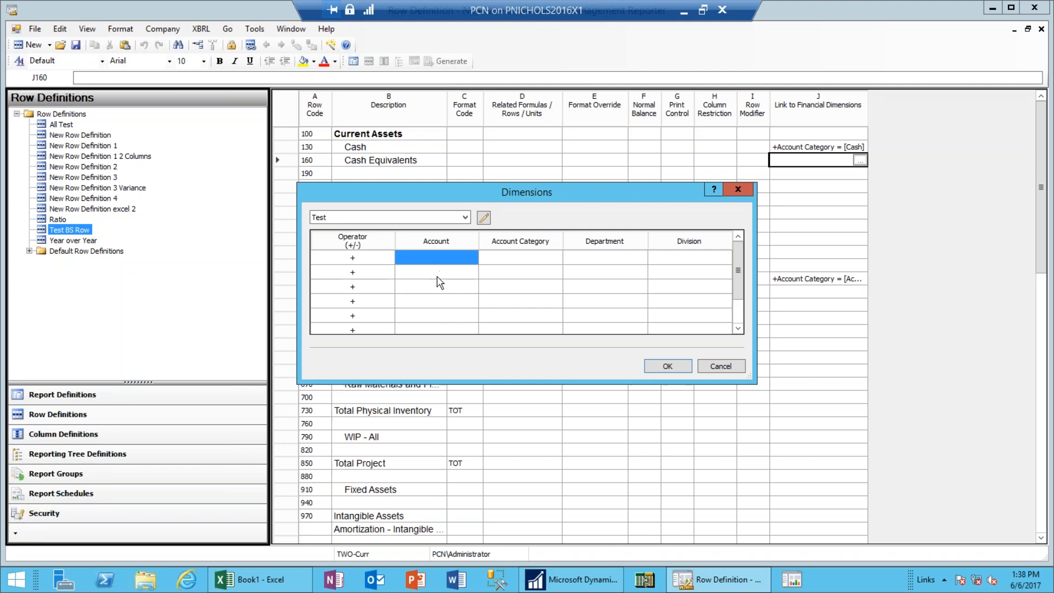
type("1190")
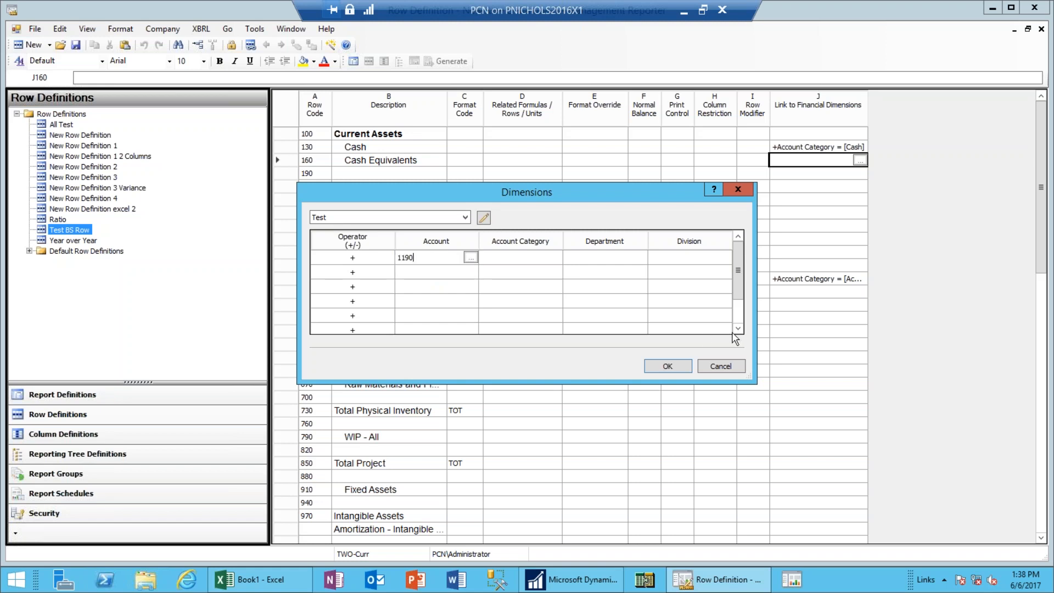
left_click(677, 364)
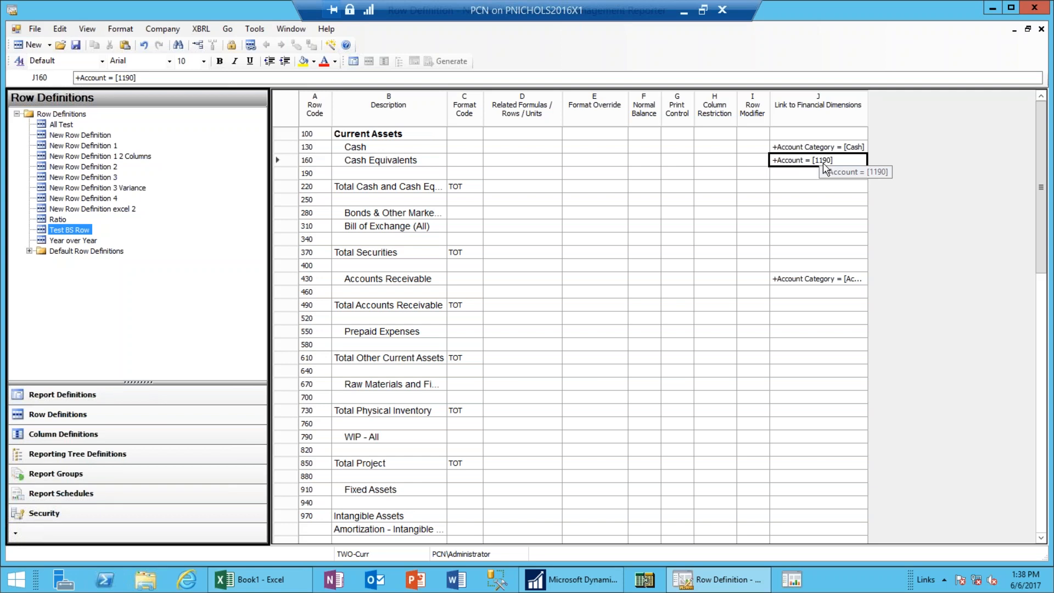
Set row 220's related formula to 130:160.
left_click(520, 188)
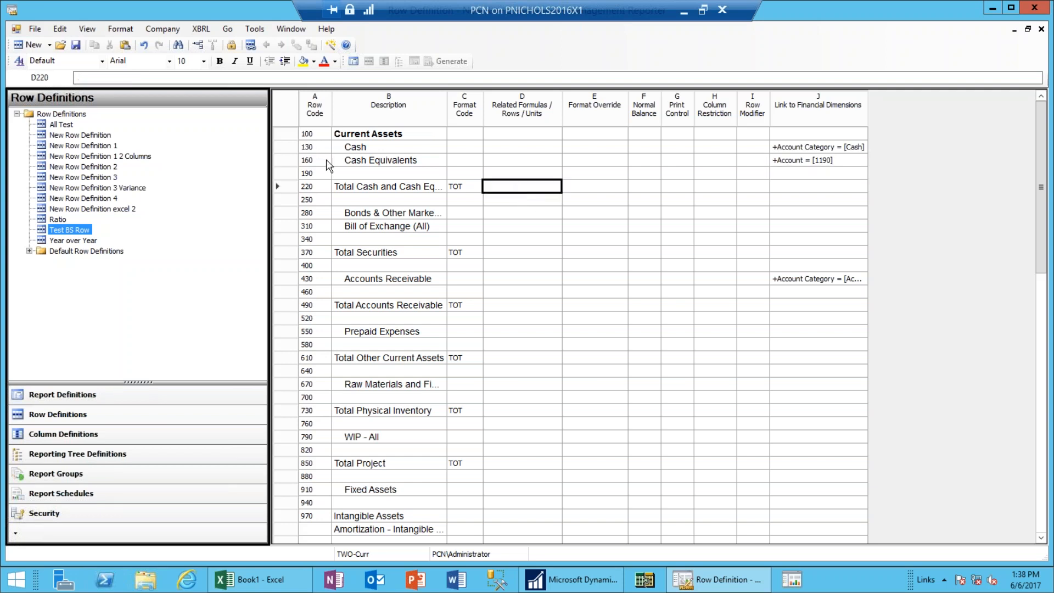
type("130:1")
type("60")
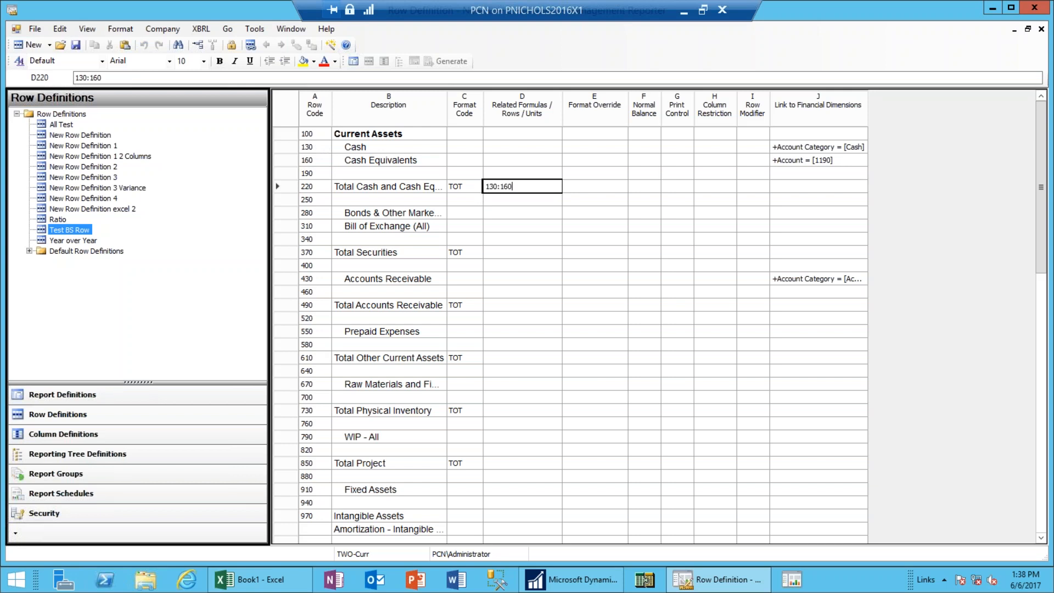
key("Tab")
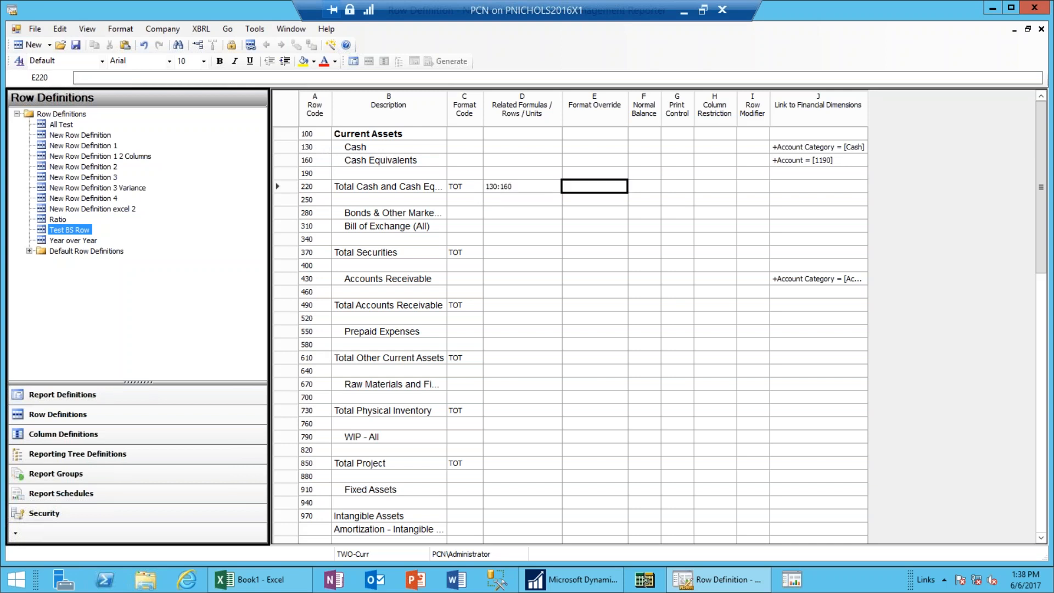
Close the new row definition without saving its changes.
left_click(1028, 30)
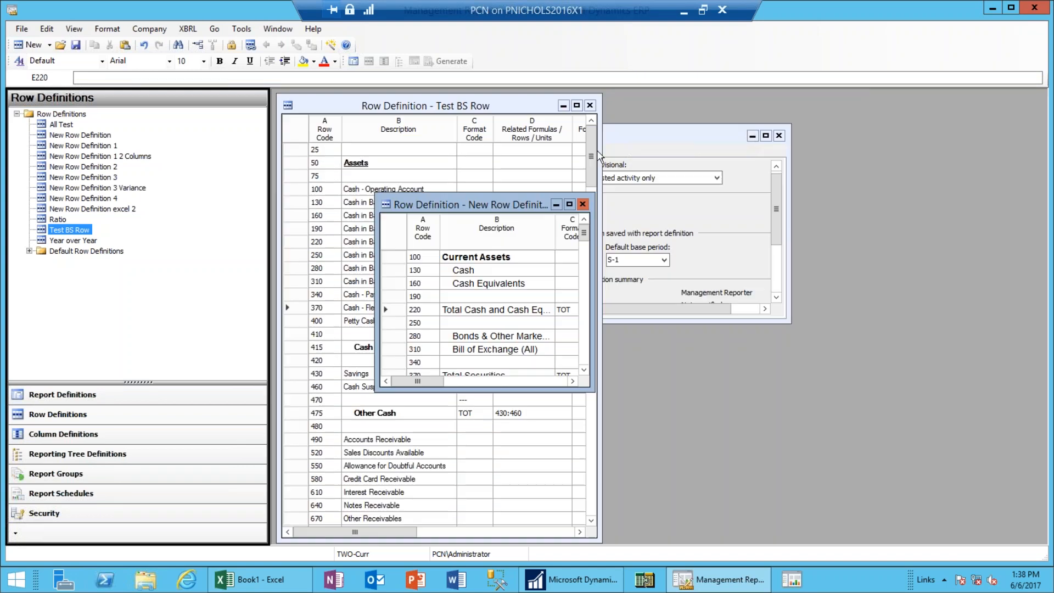
left_click(583, 205)
left_click(551, 333)
Close Test BS Row and open the report's Test BS Column definition.
left_click(589, 106)
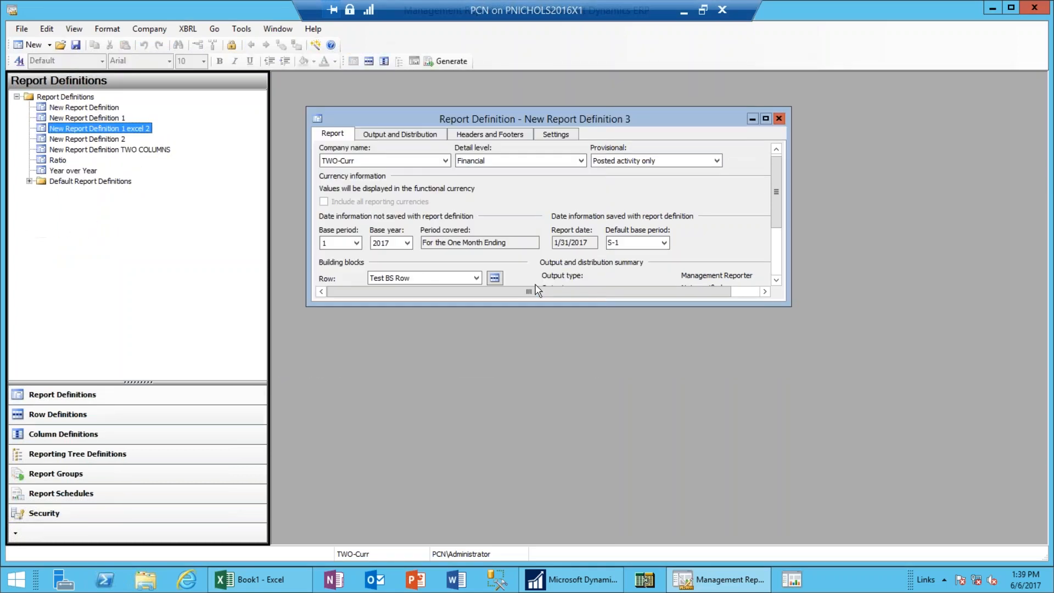
left_click(766, 120)
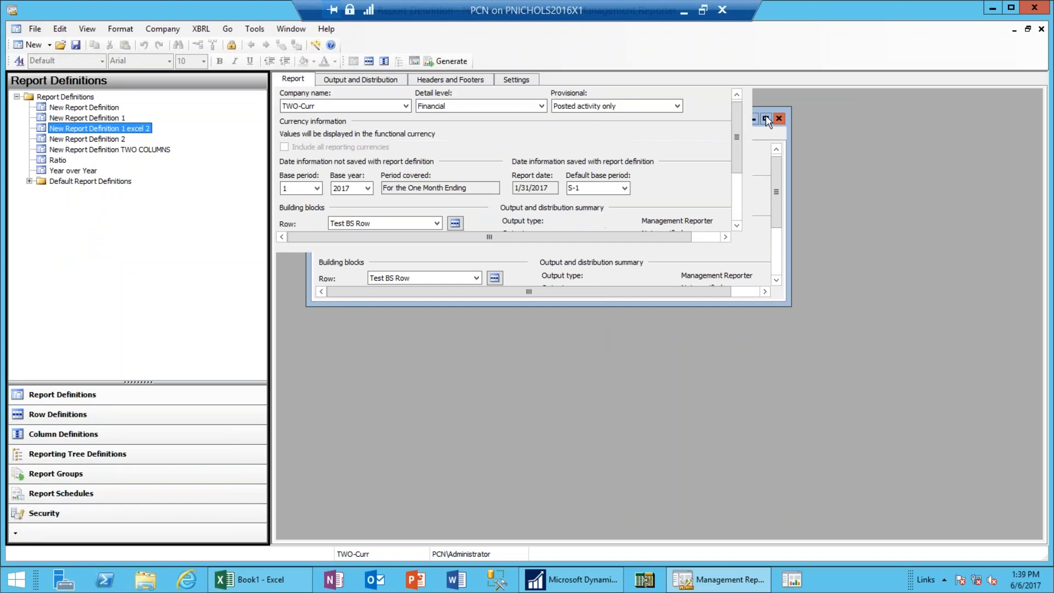
left_click(455, 261)
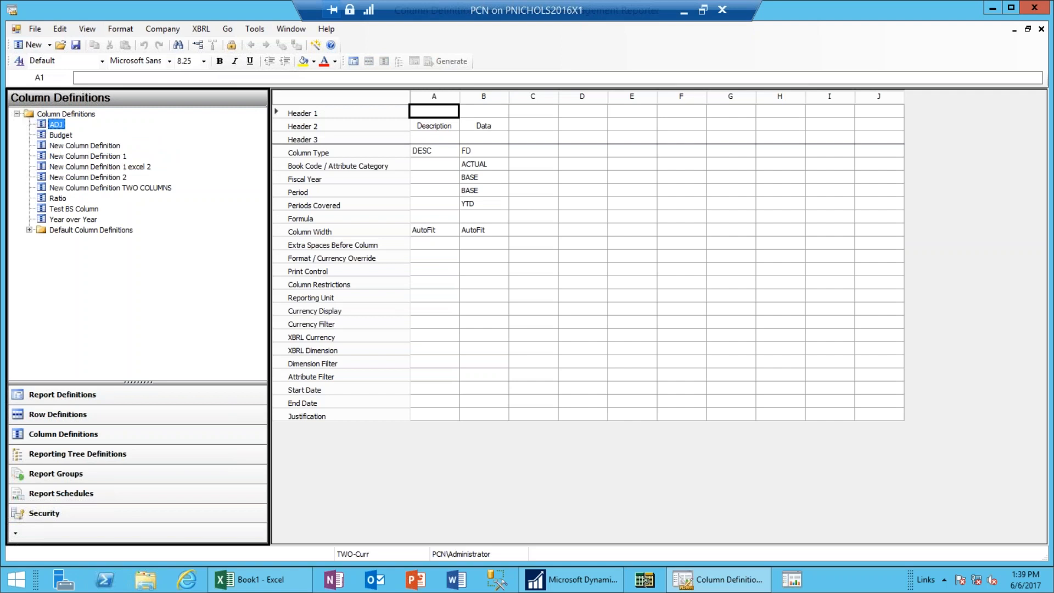
key("Down")
left_click(485, 133)
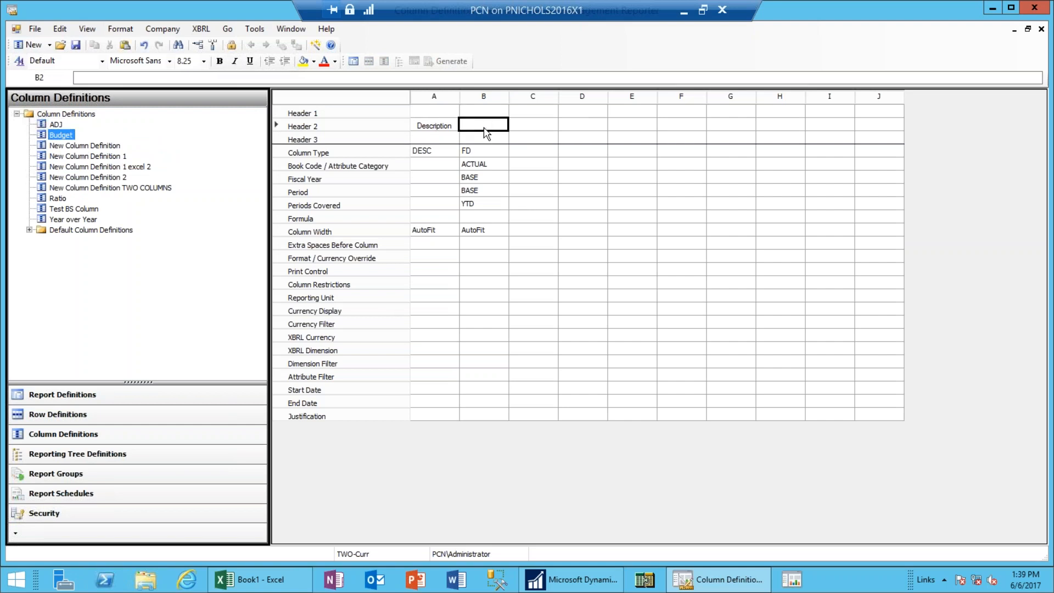
double_click(485, 133)
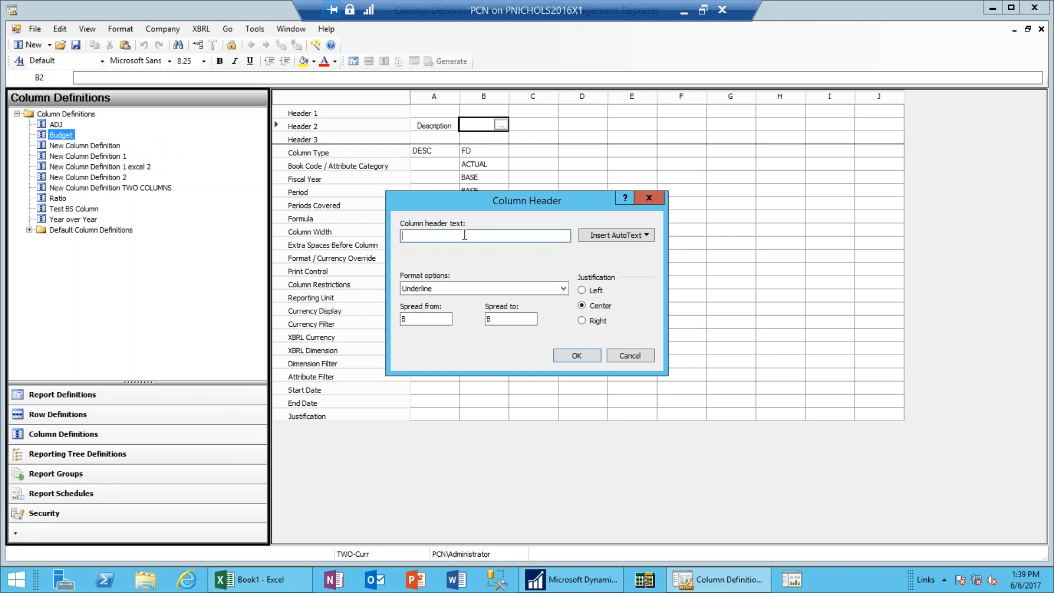
left_click(624, 236)
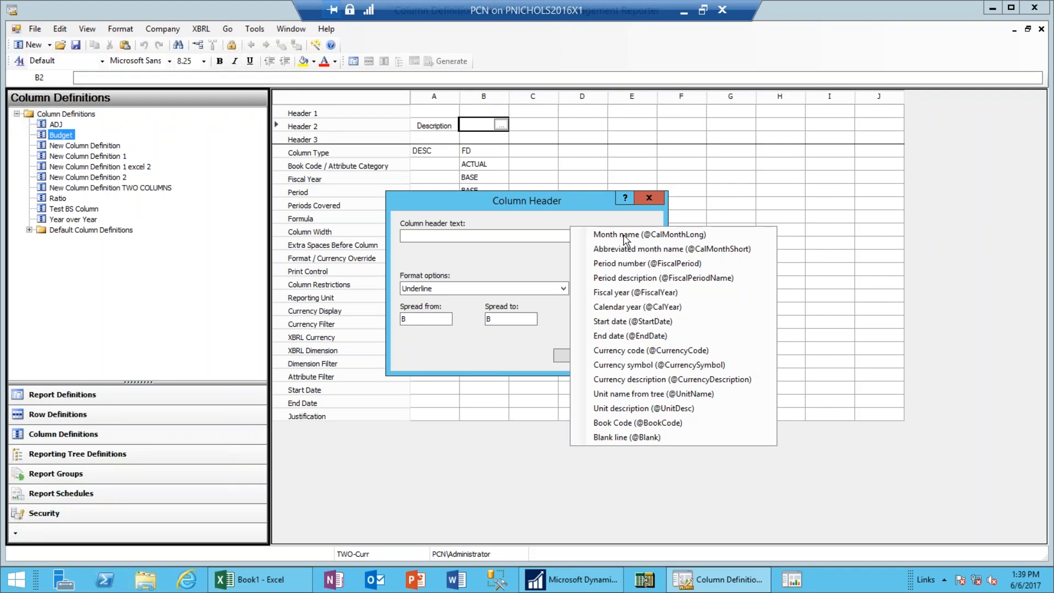
left_click(623, 293)
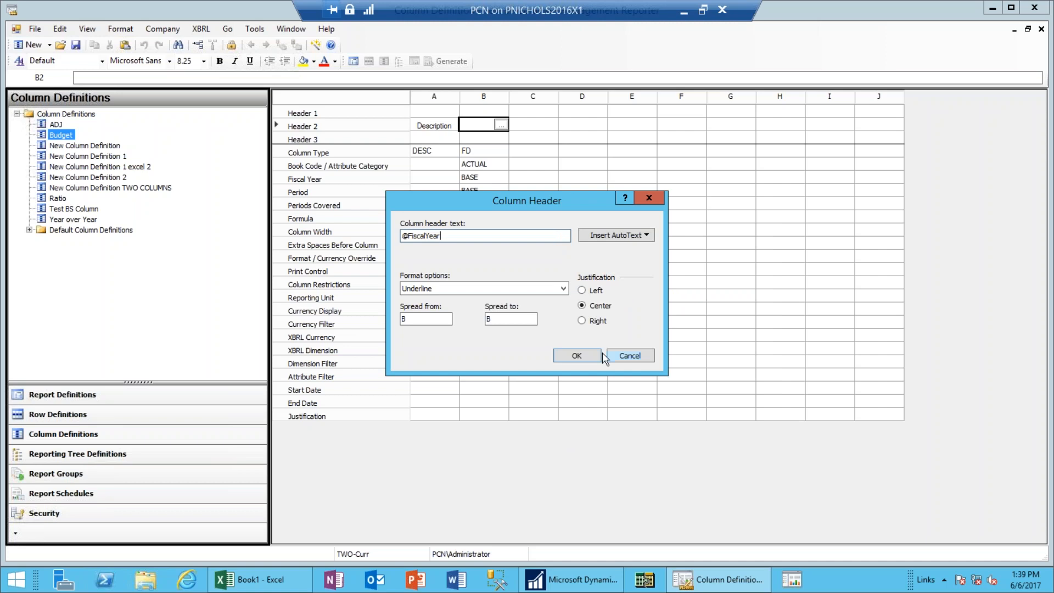
left_click(578, 357)
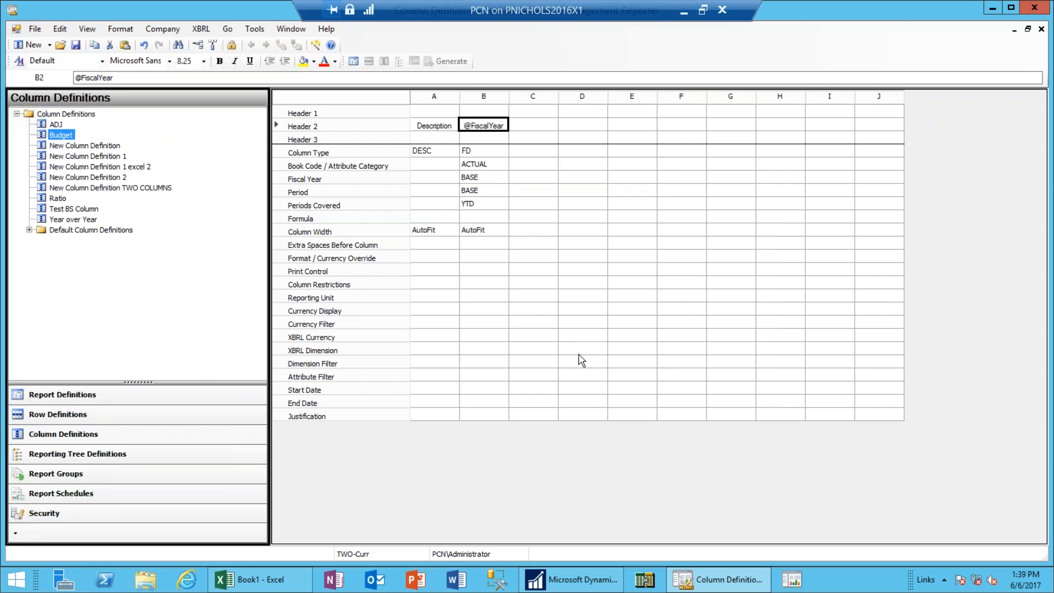
Make column C a year-to-date FD column for fiscal year BASE-1.
left_click(547, 159)
left_click(547, 156)
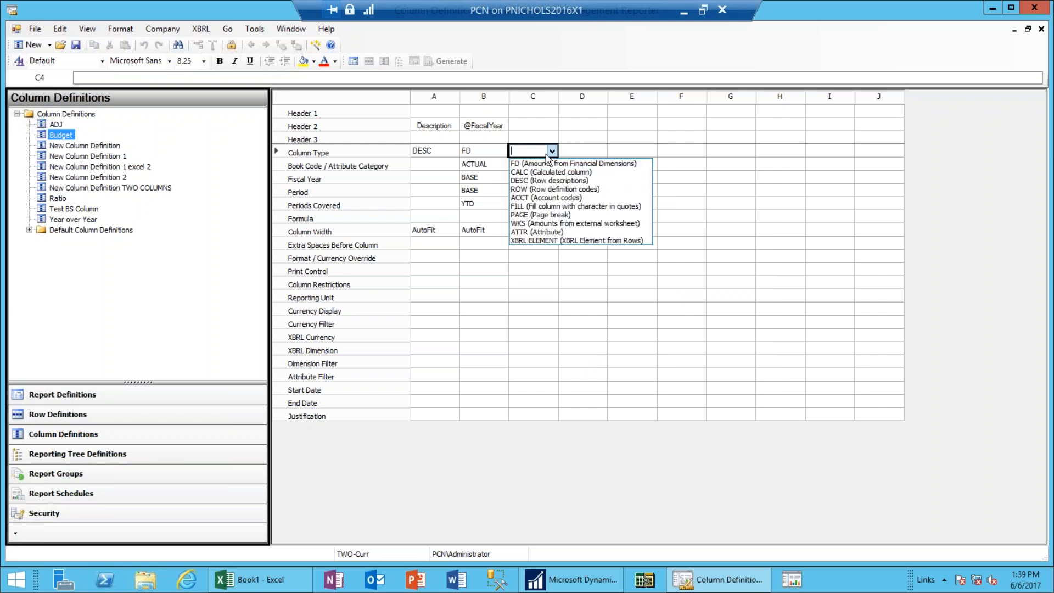
left_click(542, 164)
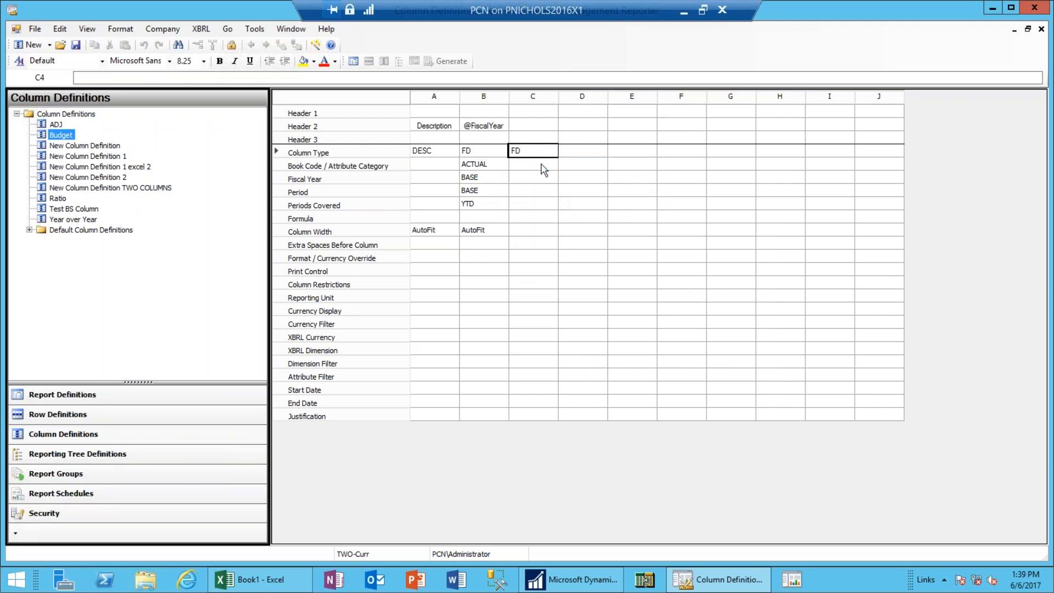
left_click(539, 204)
left_click(539, 206)
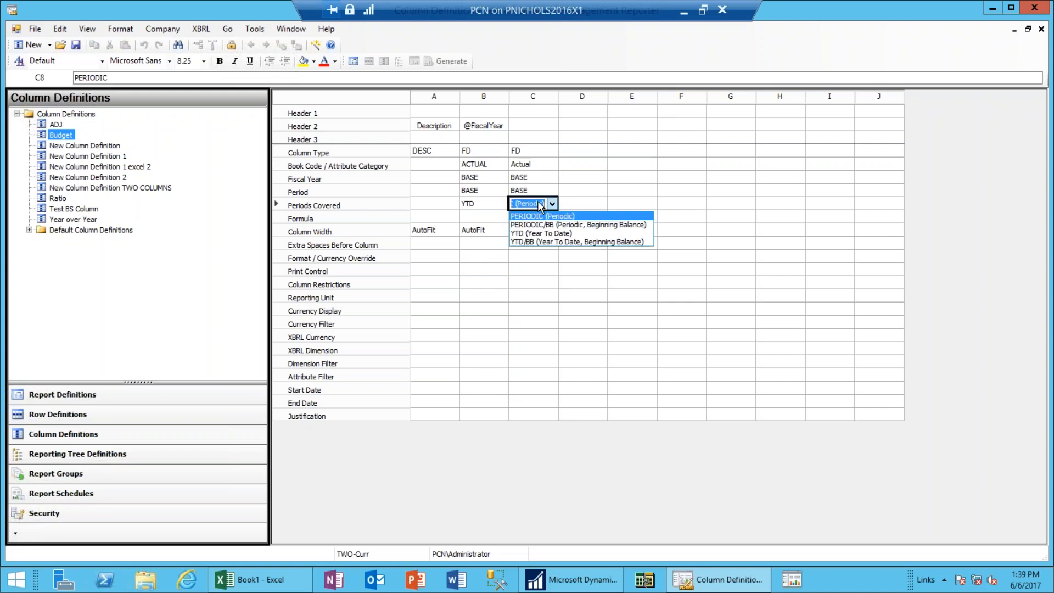
left_click(544, 234)
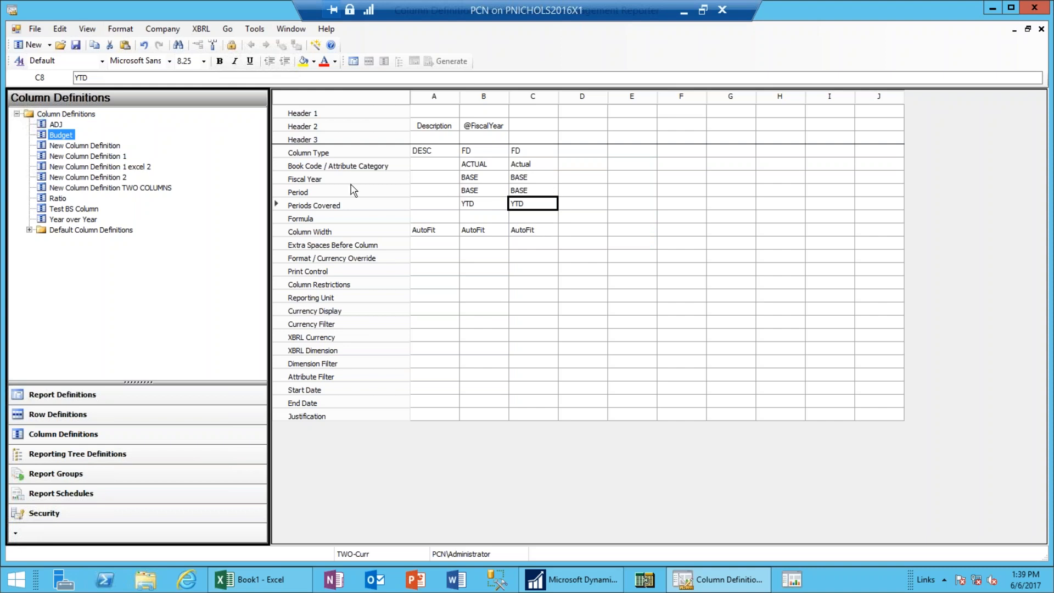
left_click(543, 179)
left_click(542, 176)
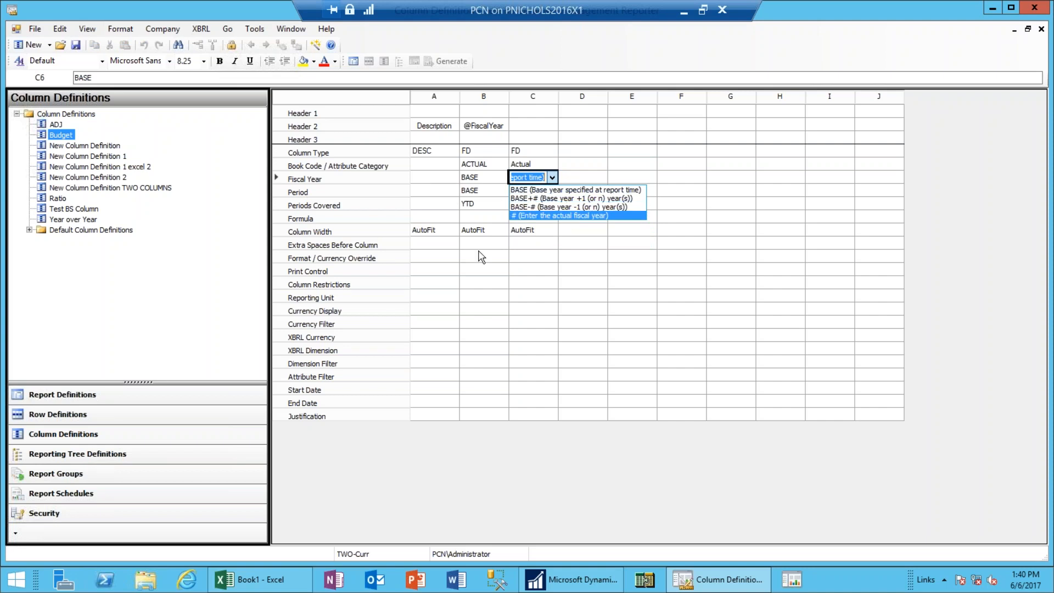
left_click(525, 207)
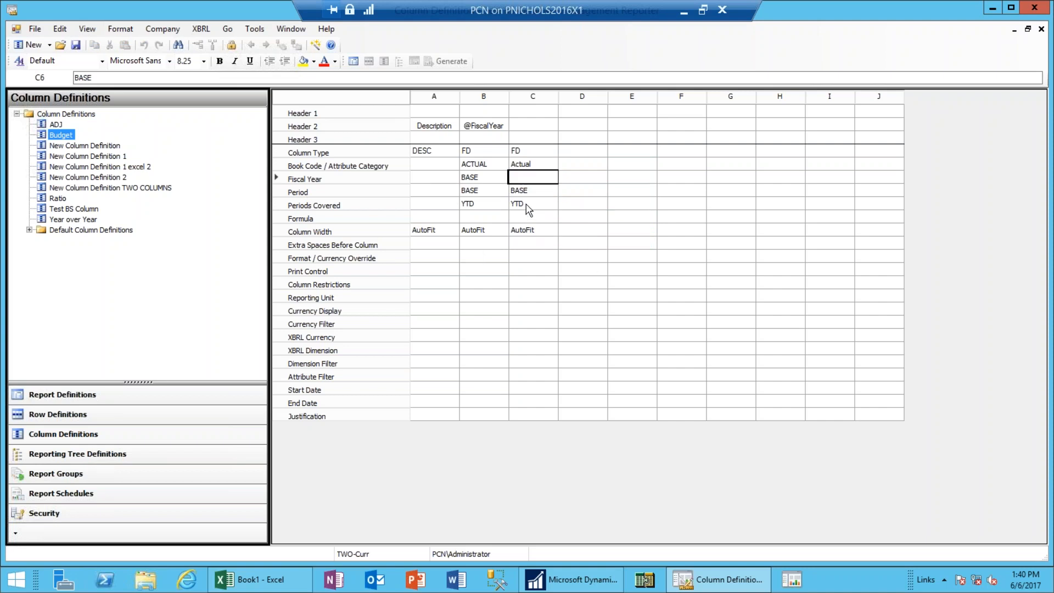
left_click(152, 80)
key("BackSpace")
type("1")
key("Return")
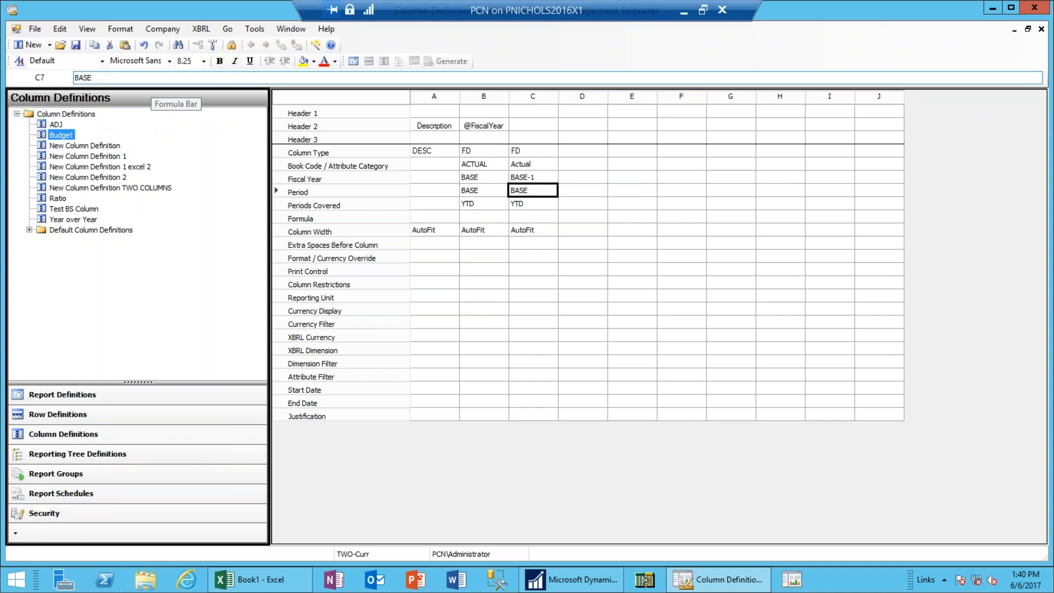
key("Up")
key("Up")
key("Up")
key("Up")
key("Up")
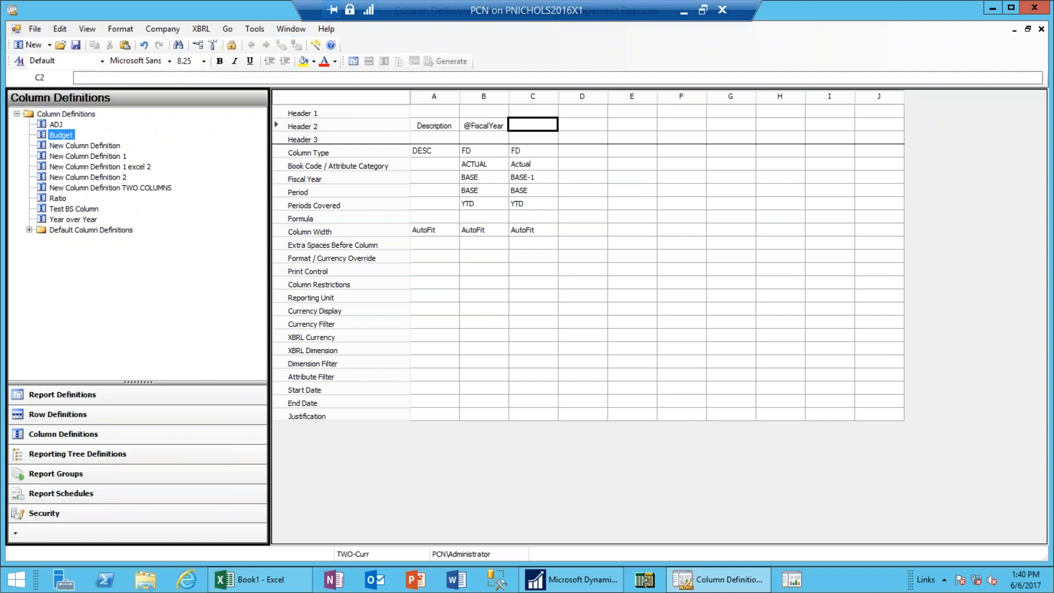
key("Left")
key("Right")
type("@FiscalYear")
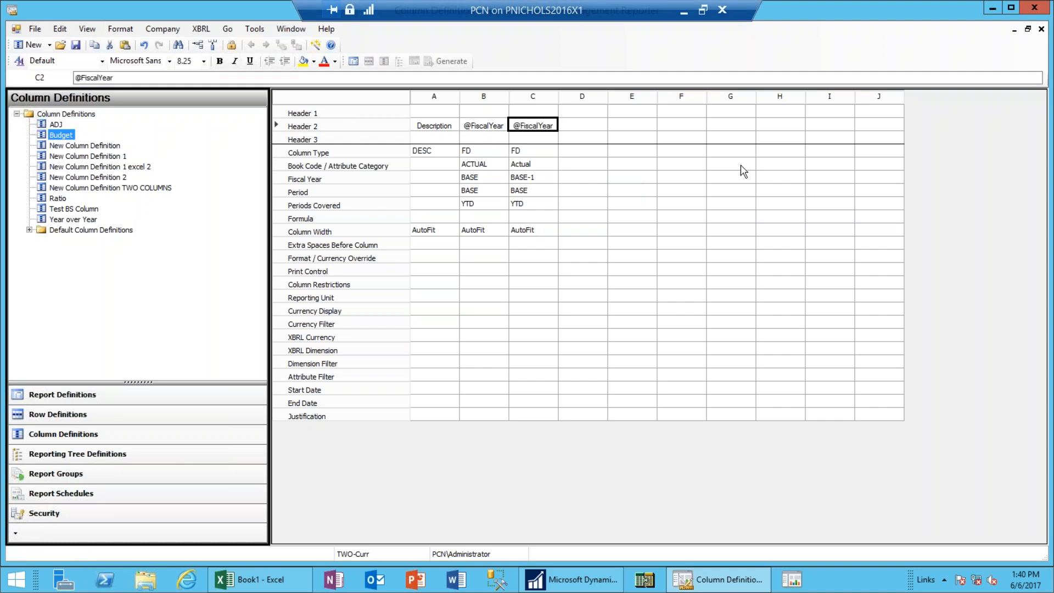
Save and close Test BS Column, then generate the report from the maximized report definition.
left_click(77, 45)
left_click(1027, 31)
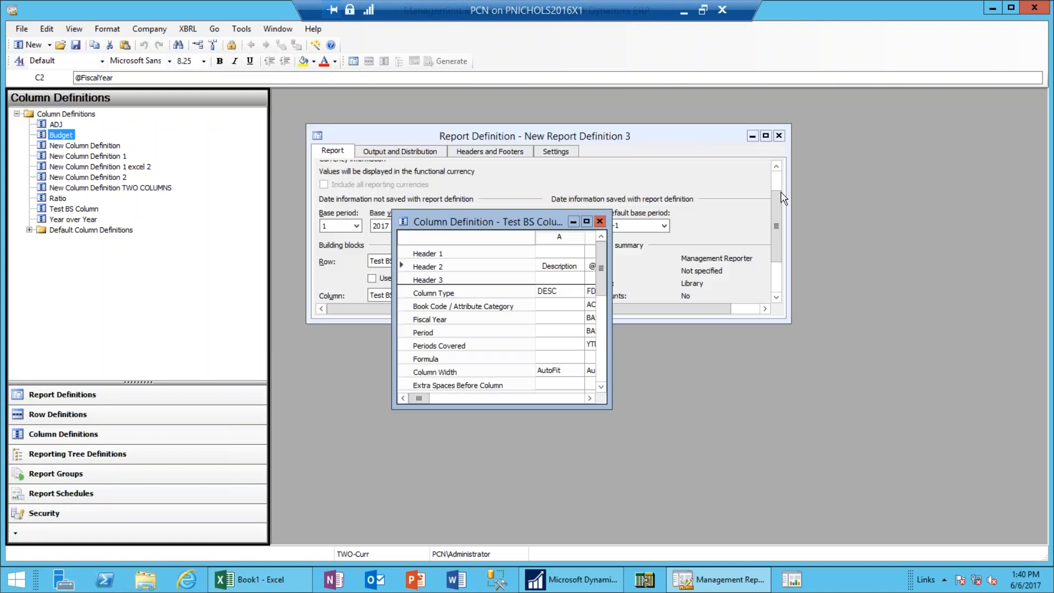
left_click(600, 222)
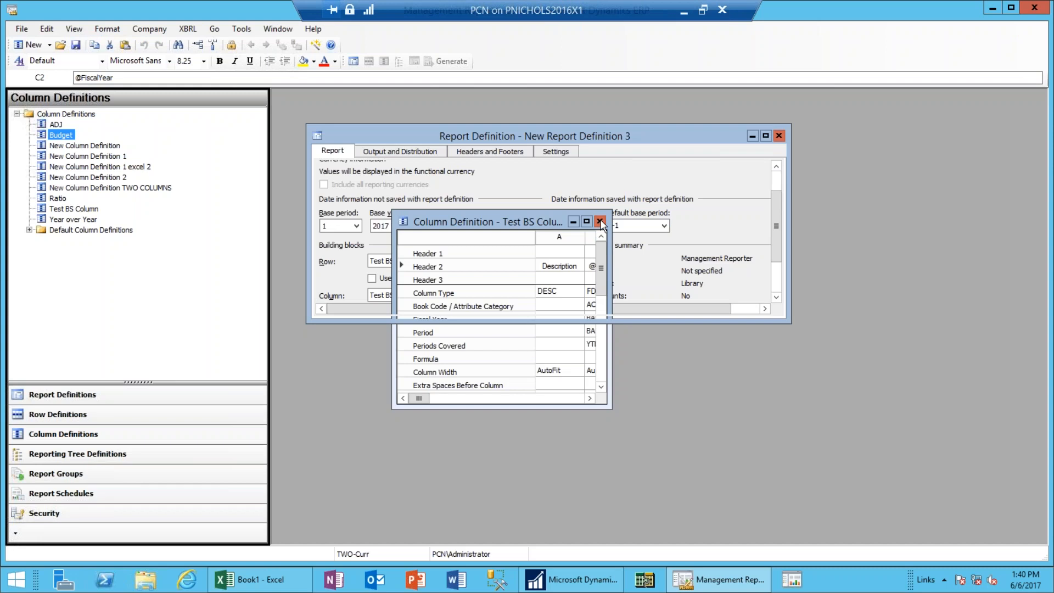
left_click(766, 118)
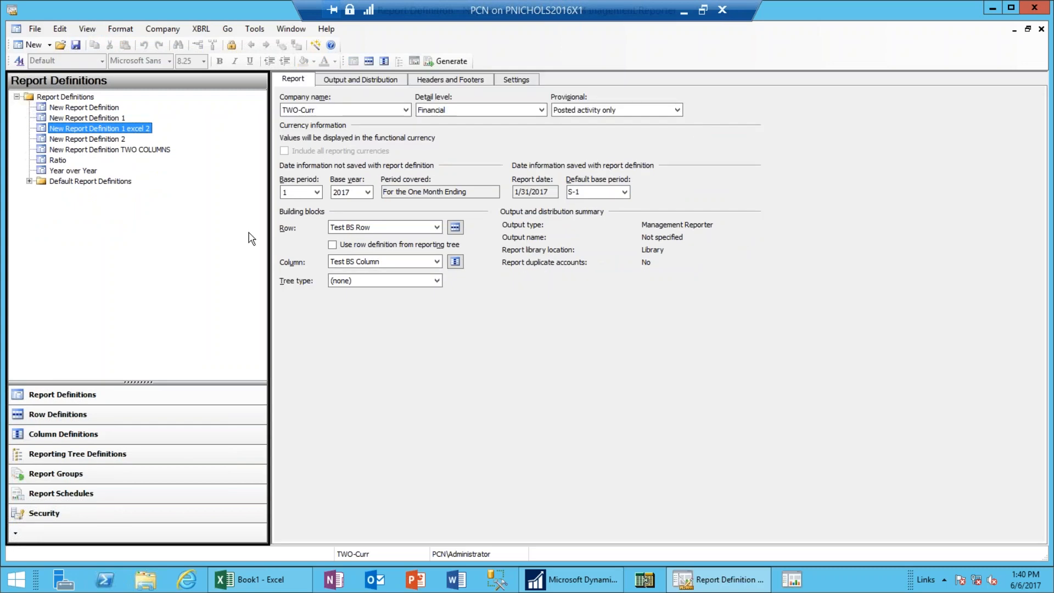
left_click(460, 65)
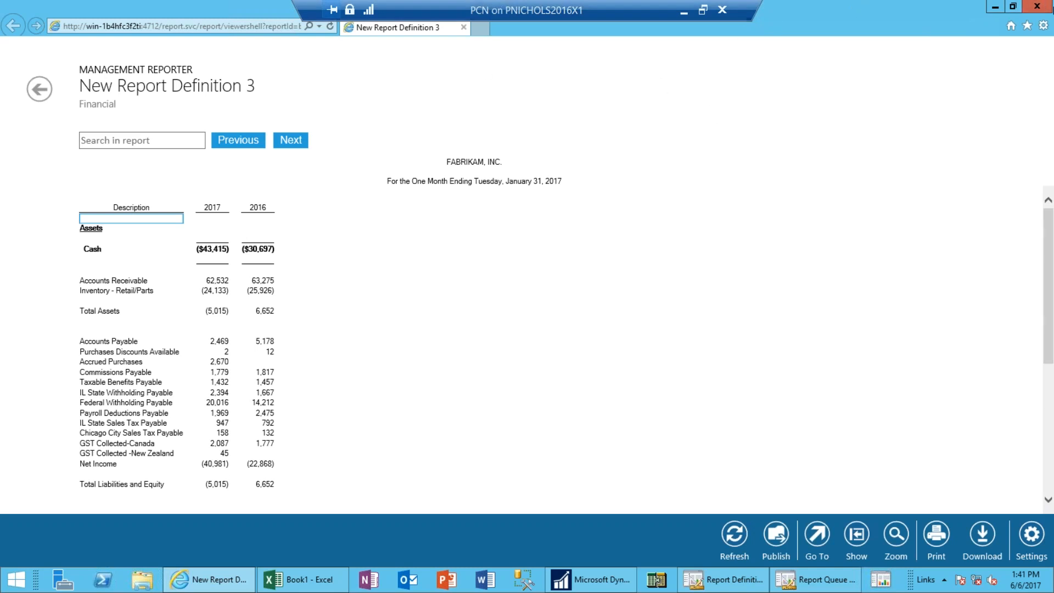
Close the report viewer and the Report Queue Status window.
left_click(1032, 8)
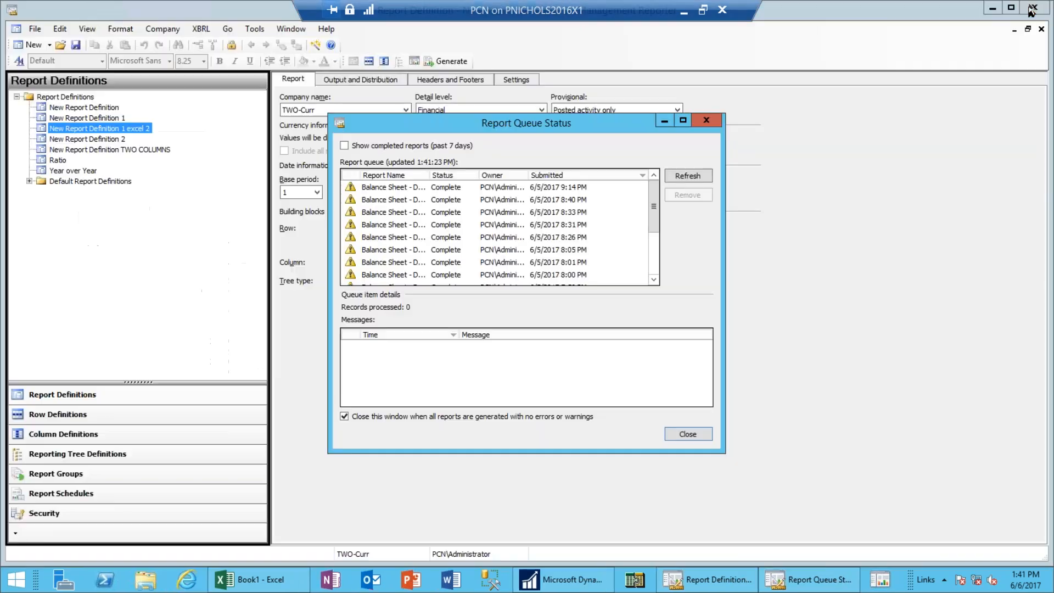
left_click(704, 121)
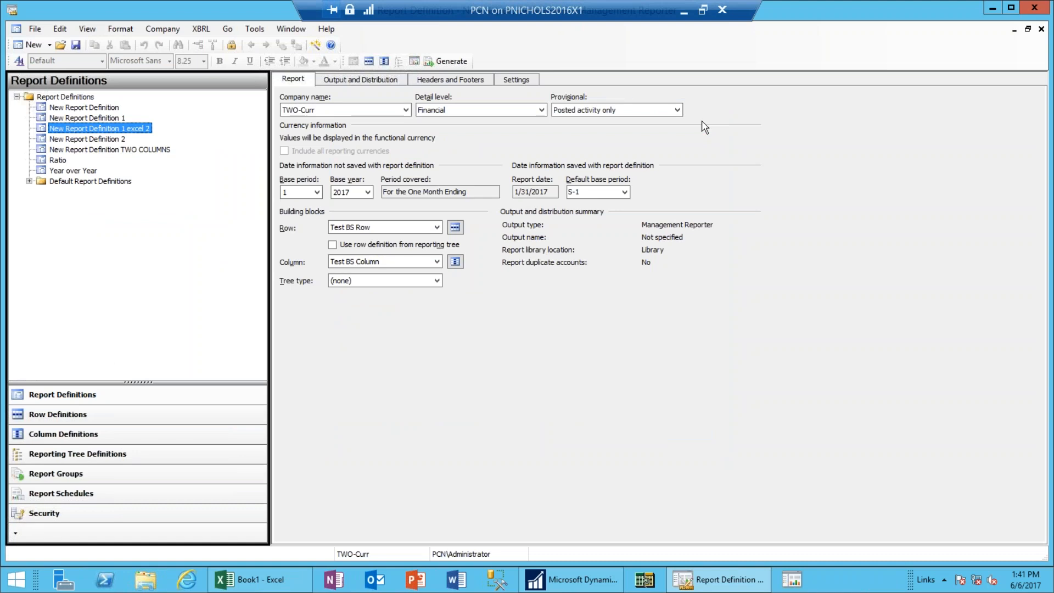
Start a new reporting tree definition.
left_click(48, 47)
left_click(39, 75)
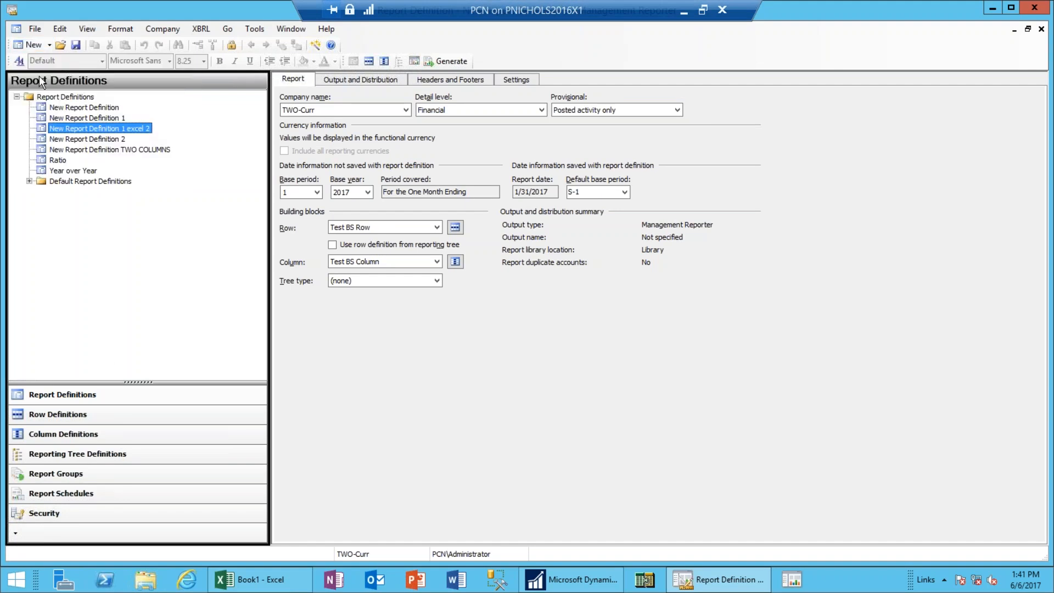
left_click(49, 45)
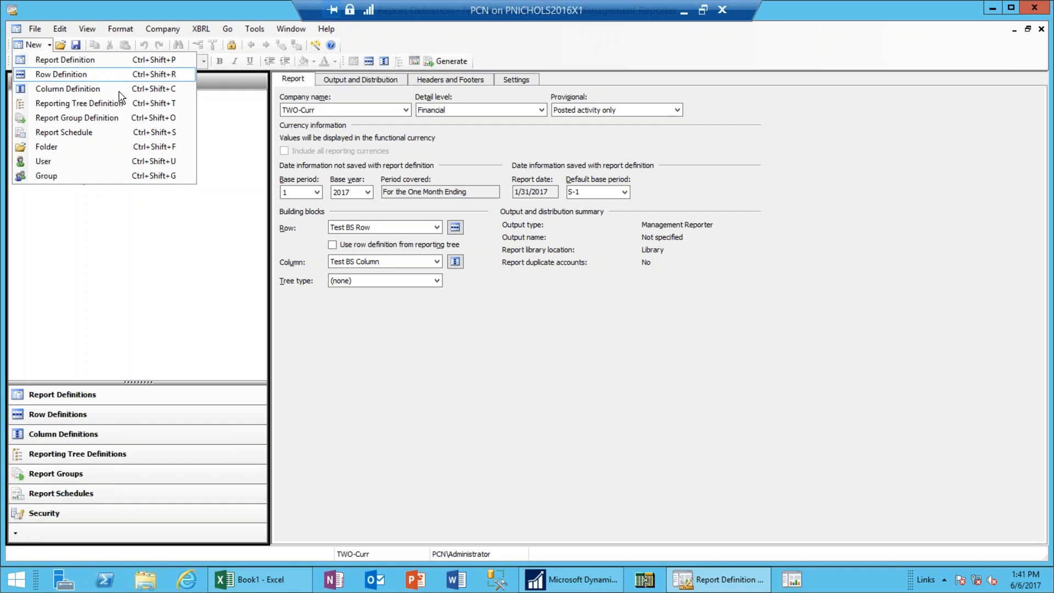
left_click(64, 59)
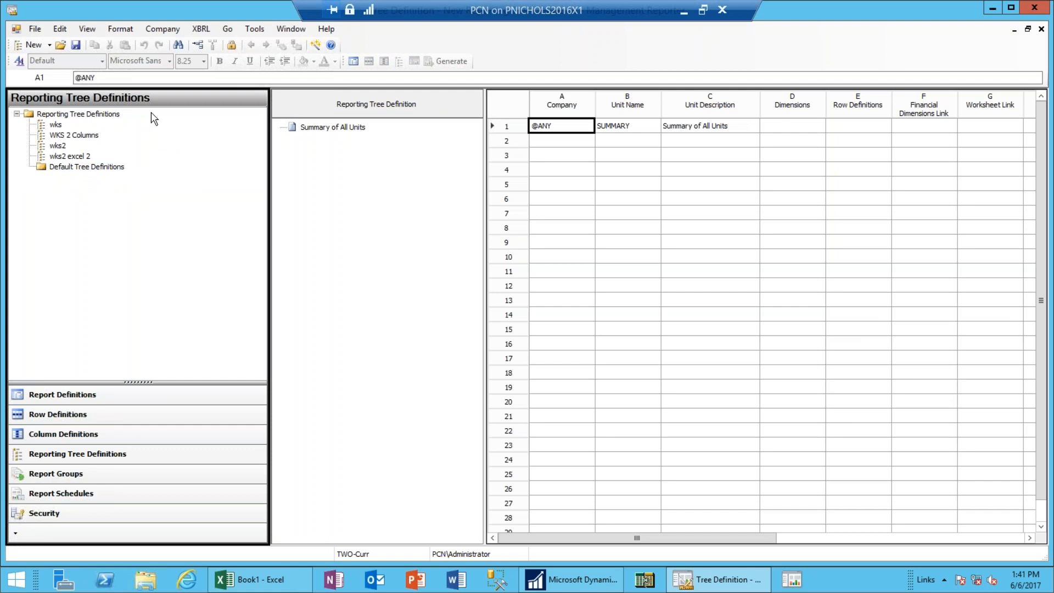
Fill row 2 with company TWO-Curr and unit name Fabrikam.
left_click(585, 142)
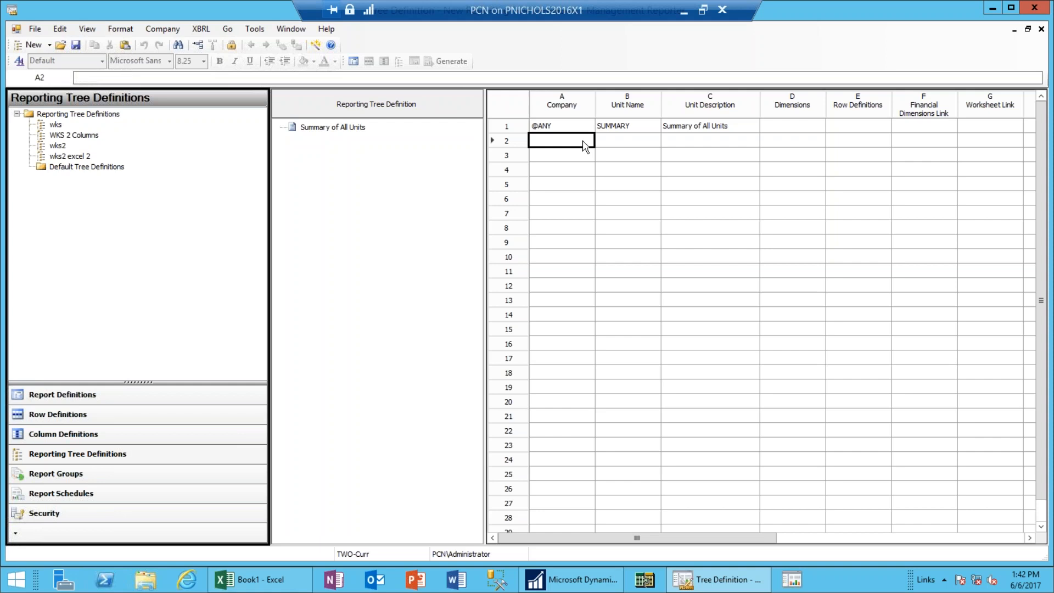
left_click(583, 141)
left_click(635, 144)
type("Fabrikam")
left_click(712, 142)
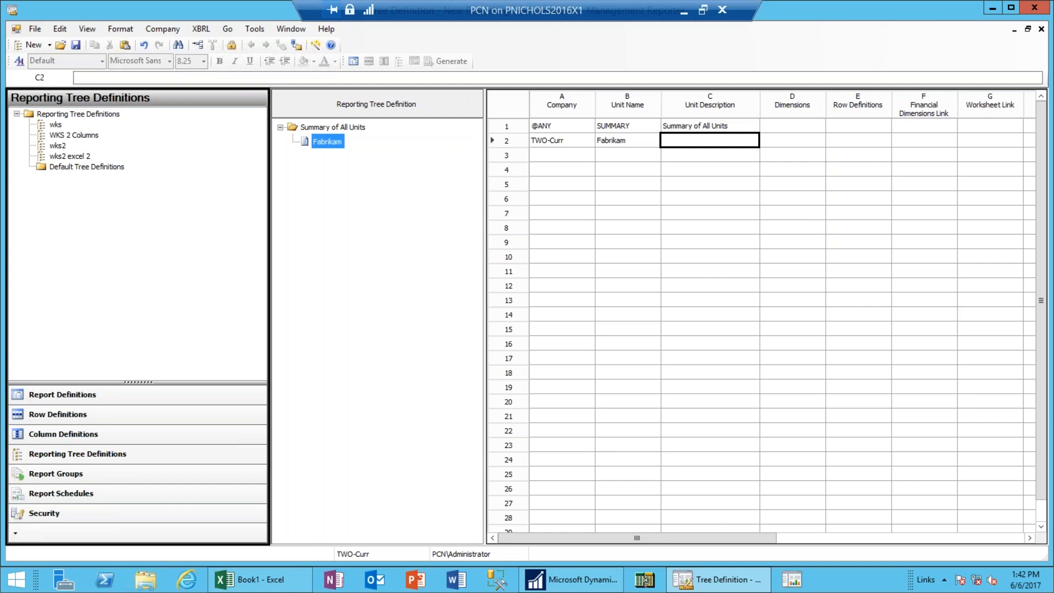
left_click(548, 156)
Choose ARCH-Curr for row 3 and sign in twice with the SQL credentials; both connections fail.
double_click(554, 155)
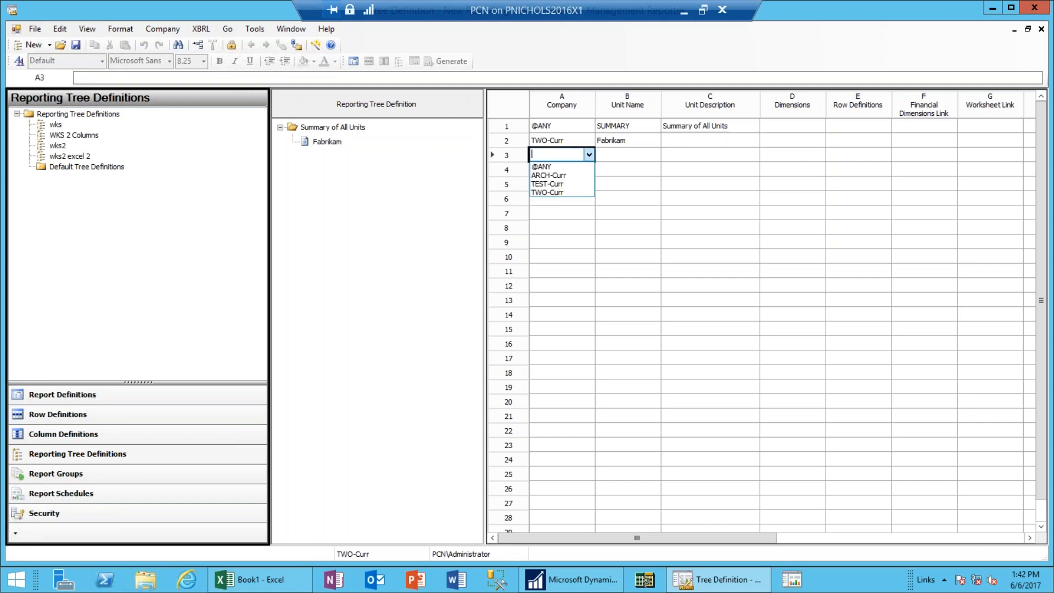
left_click(558, 174)
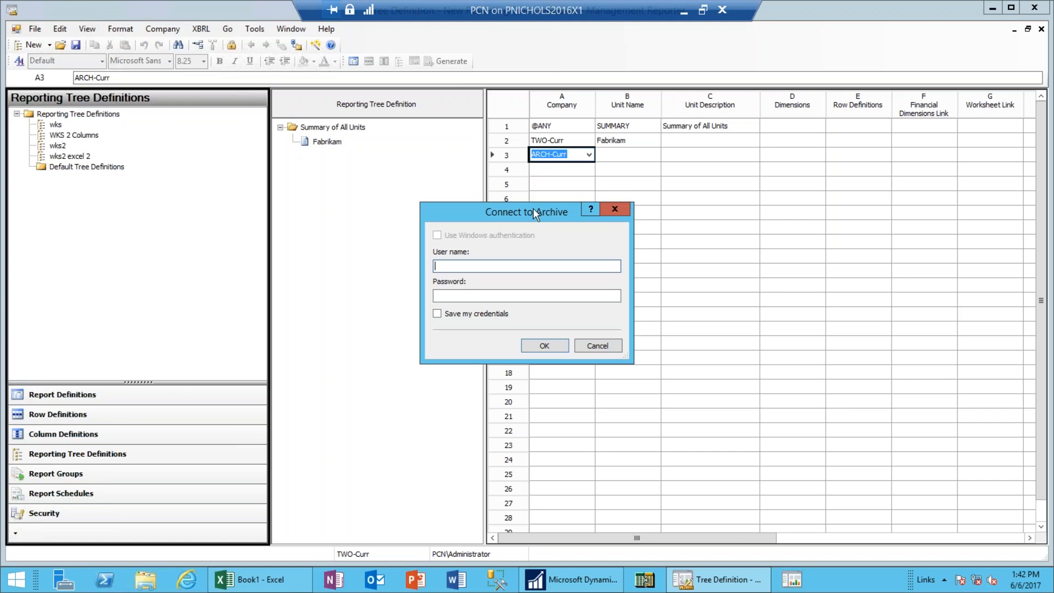
type("a")
key("Tab")
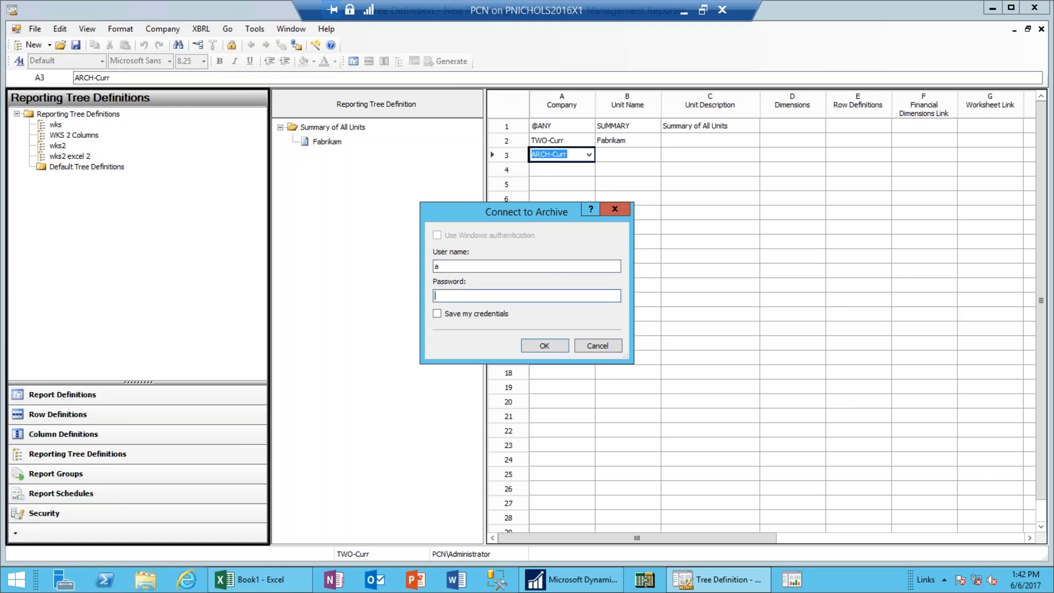
key("Caps_Lock")
key("Caps_Lock")
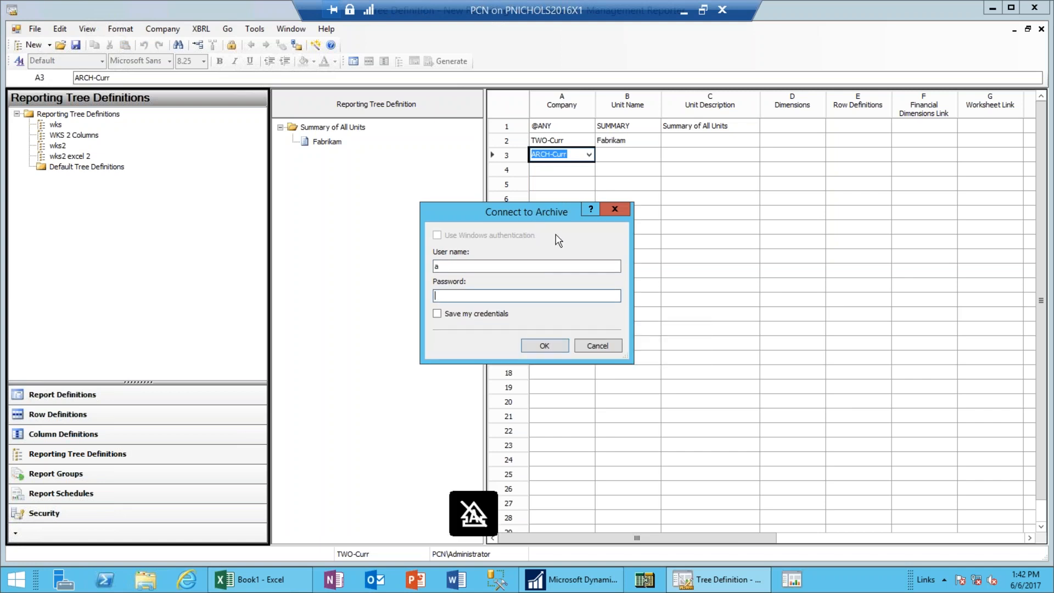
left_click(550, 270)
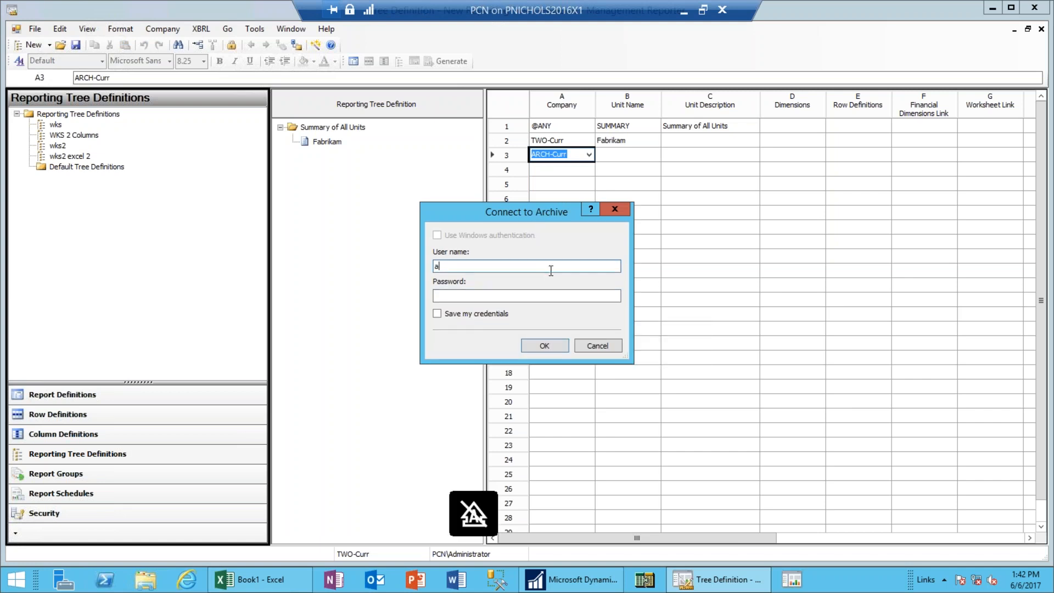
key("BackSpace")
type("sa")
key("Tab")
type("********")
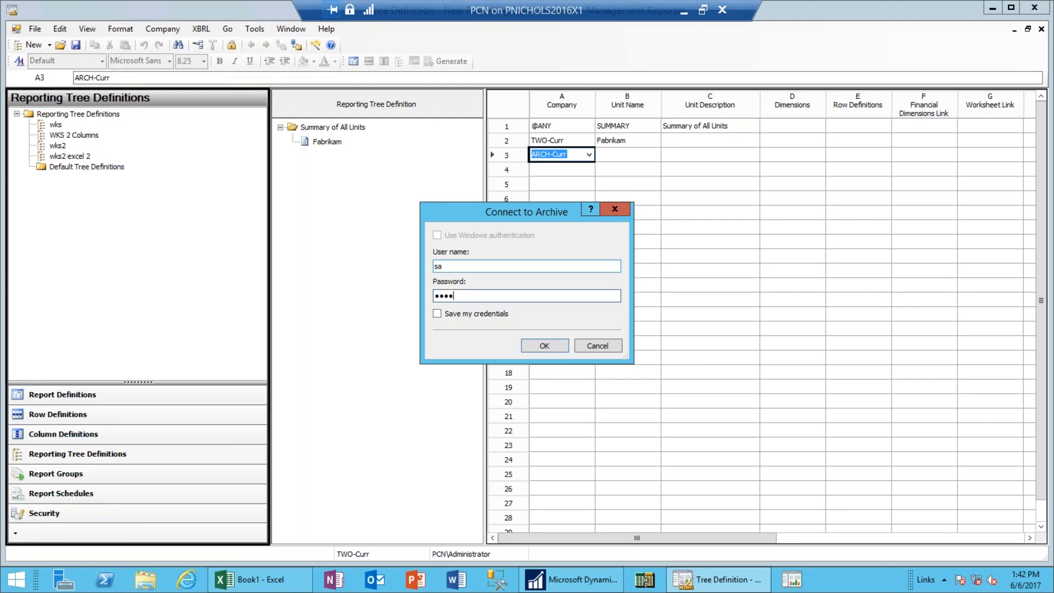
left_click(546, 347)
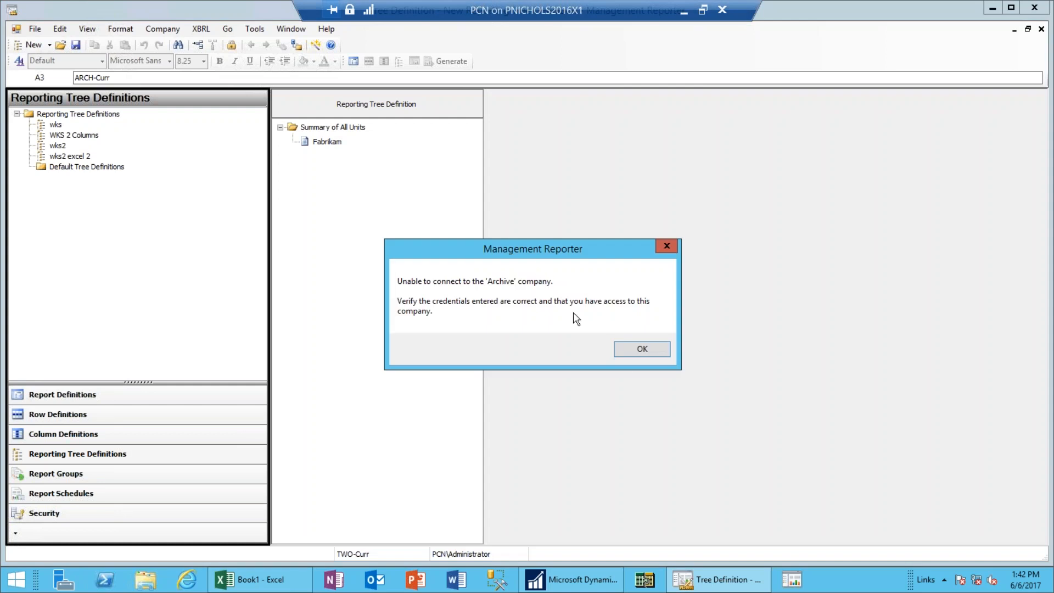
left_click(640, 350)
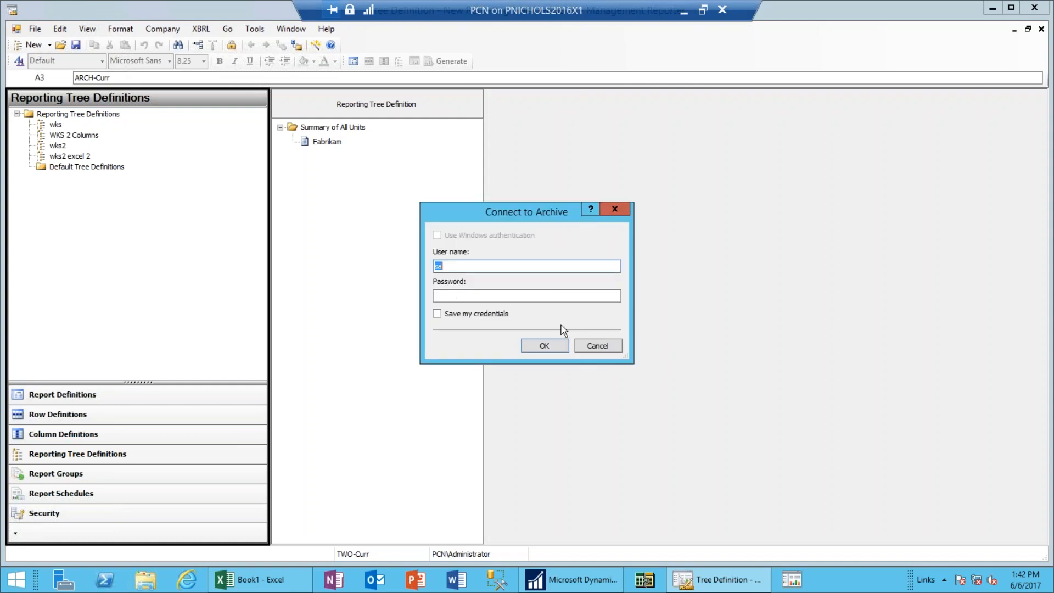
left_click(535, 297)
type("••••••••")
left_click(560, 350)
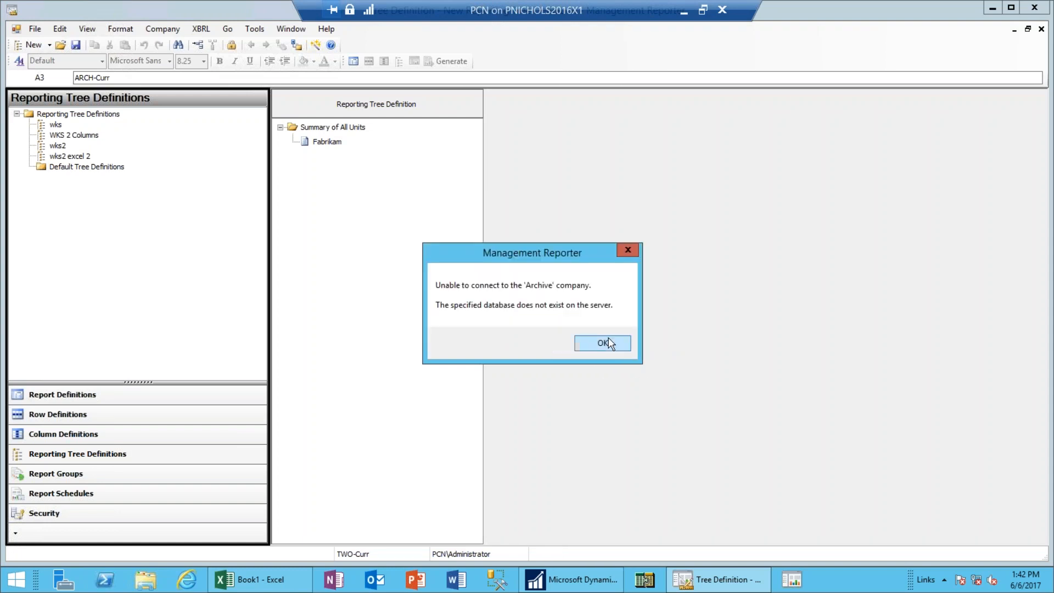
left_click(603, 343)
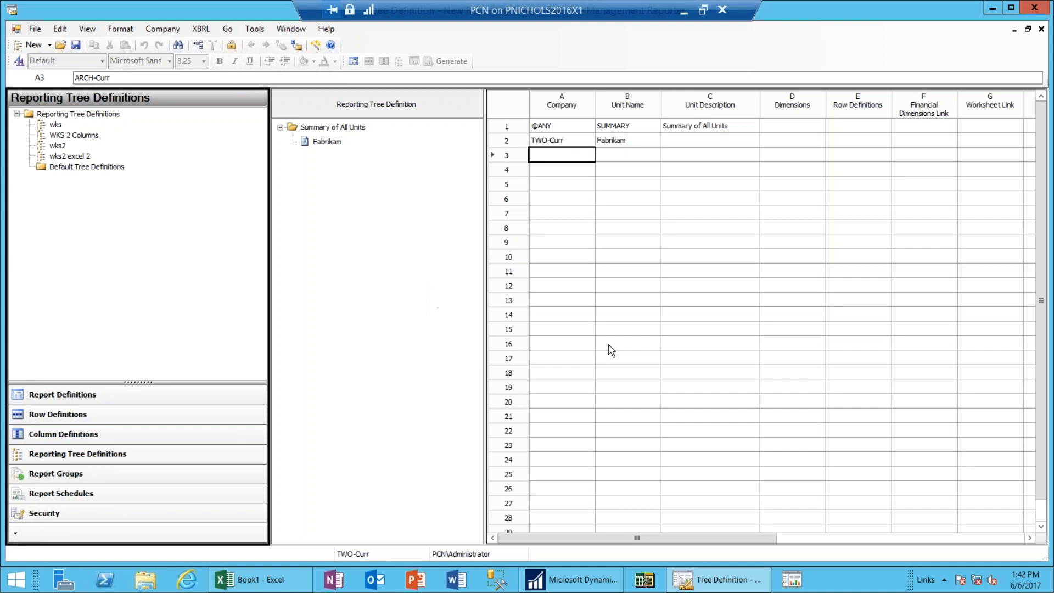
Try TEST-Curr for row 3 instead, sign in, and dismiss the missing-database error.
left_click(574, 160)
left_click(566, 185)
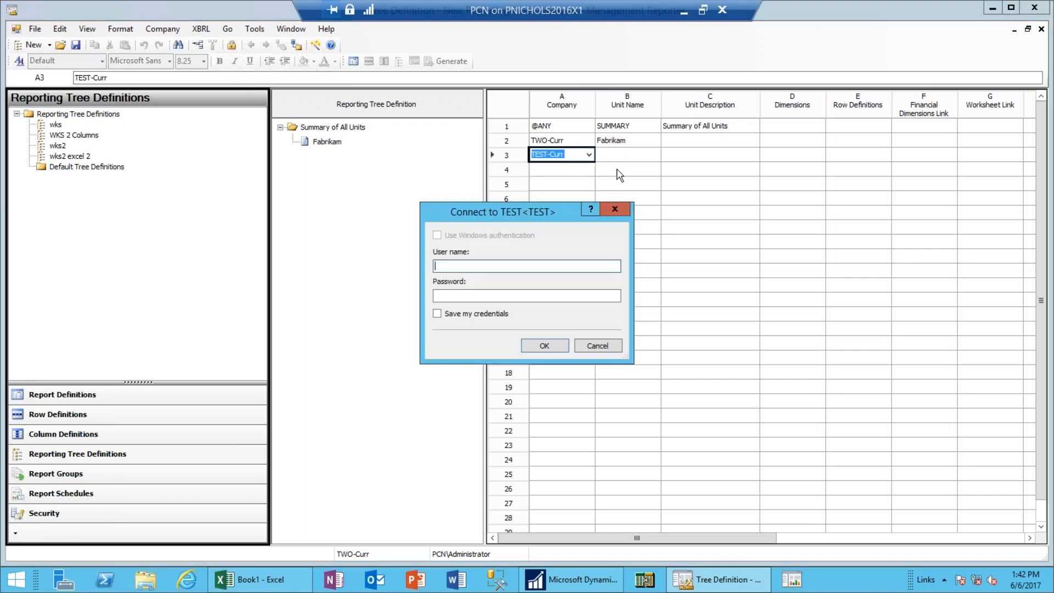
type("sa")
key("Tab")
type("********")
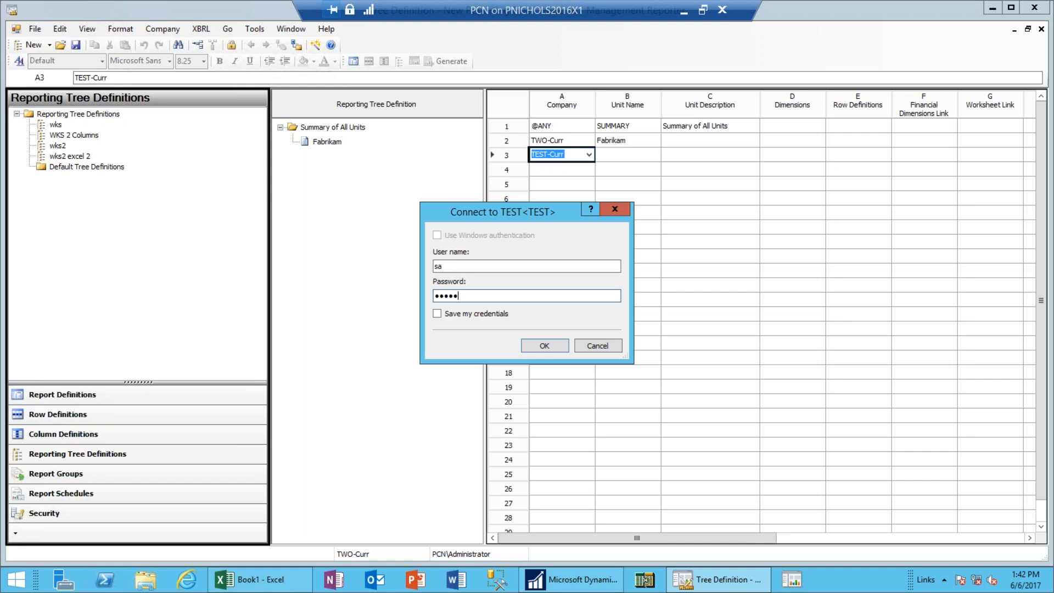
left_click(551, 347)
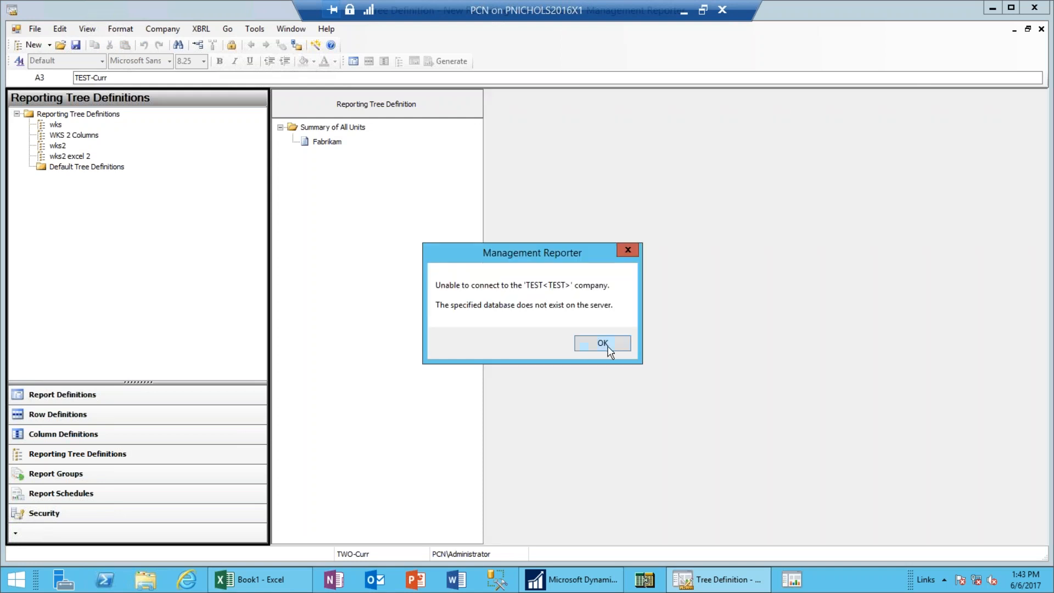
left_click(609, 347)
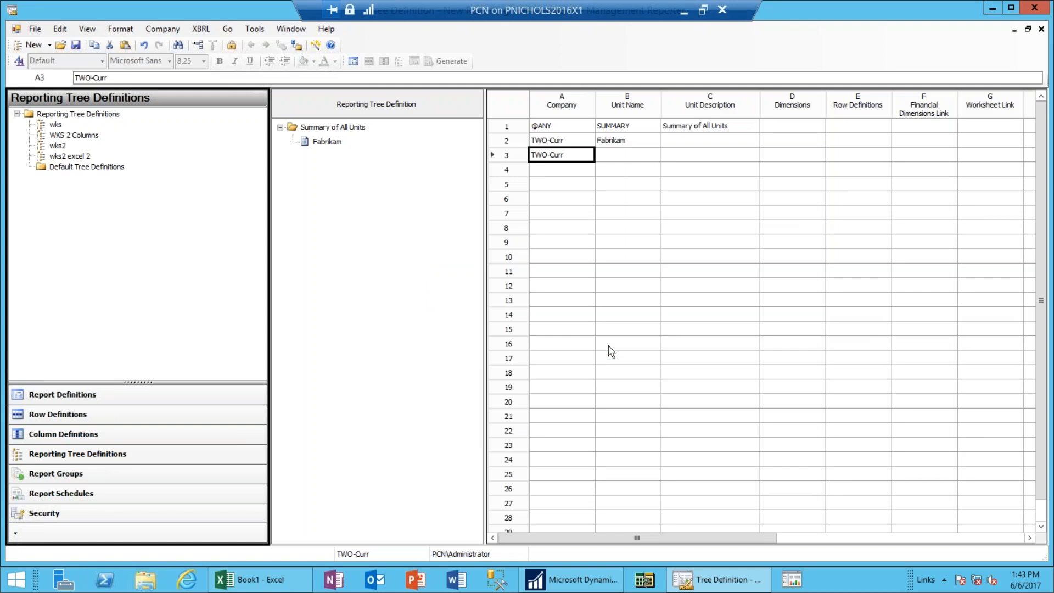
Clear row 3's company, then save the tree as Test BS Tree and close it.
key("Delete")
left_click(1027, 31)
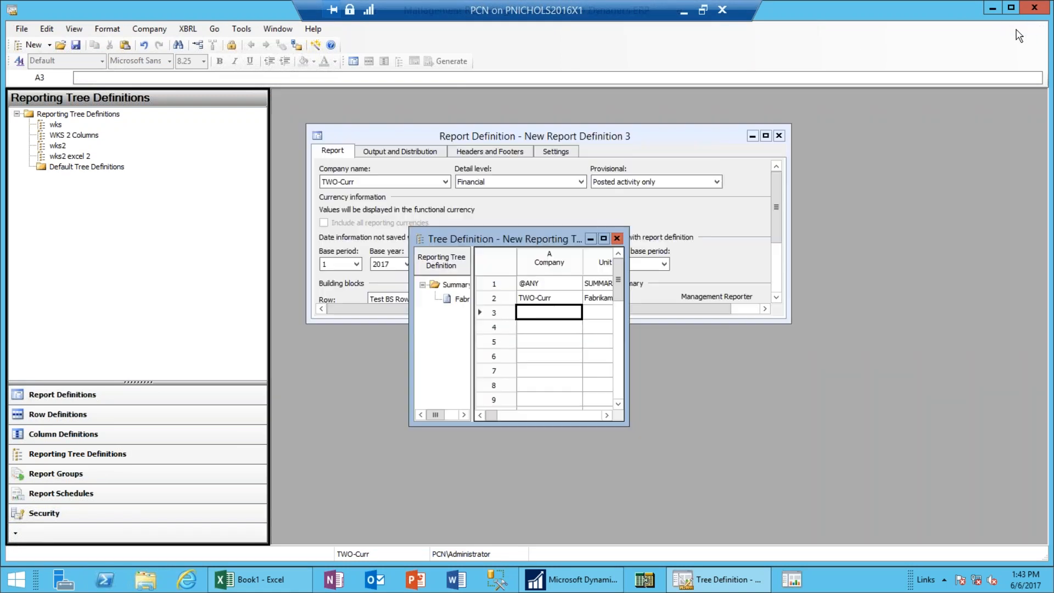
left_click(617, 239)
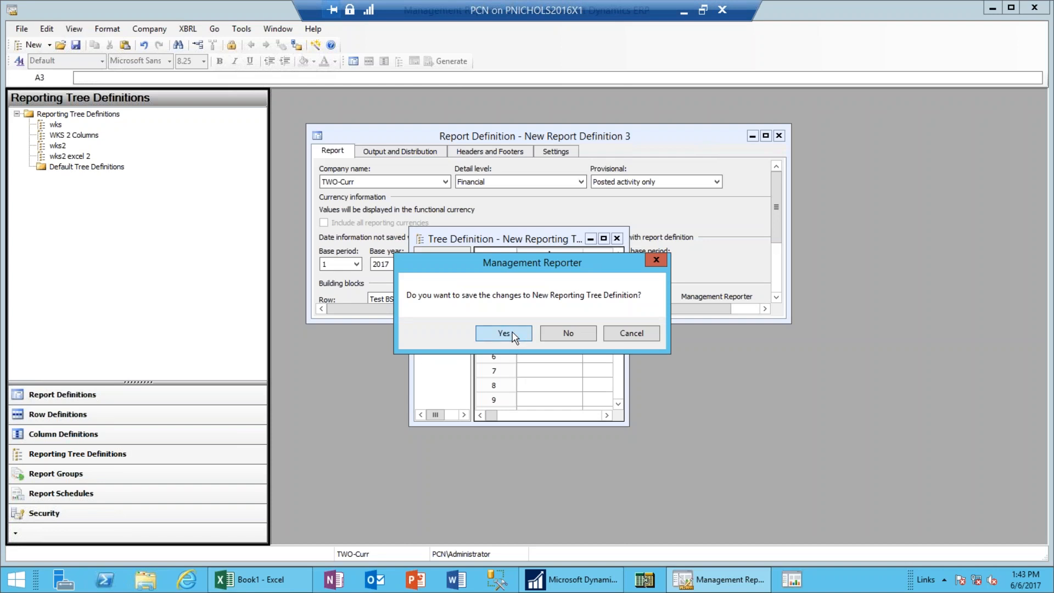
left_click(516, 334)
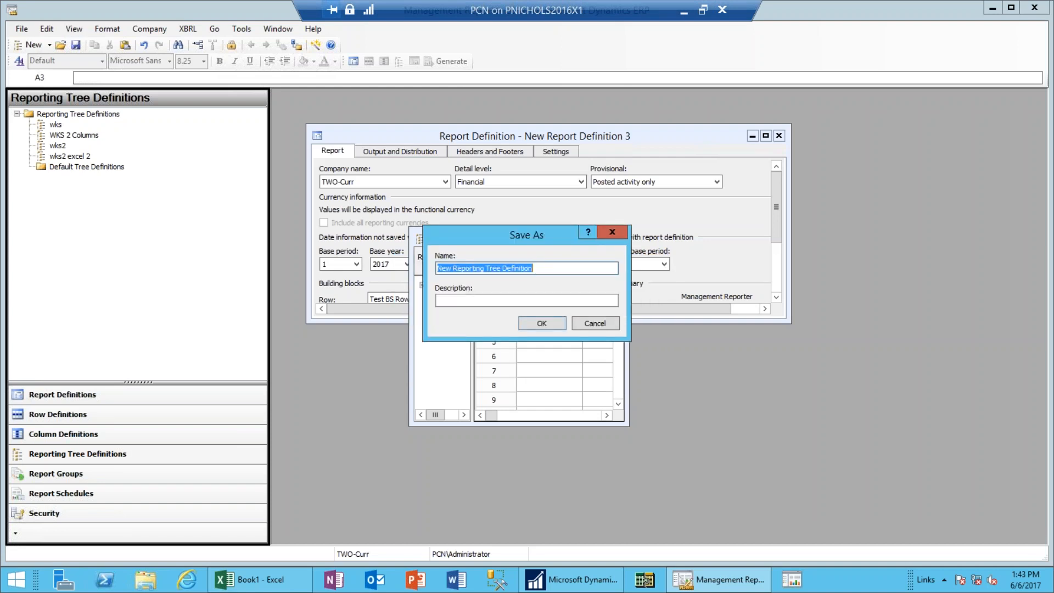
type("TE")
key("BackSpace")
type("es")
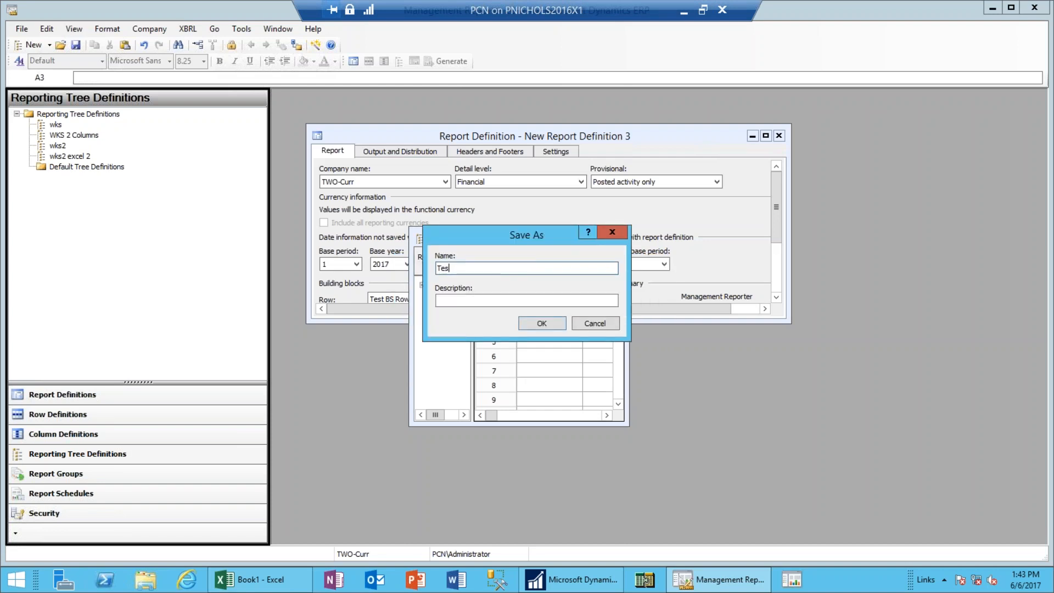
type("t BS Tree")
left_click(542, 322)
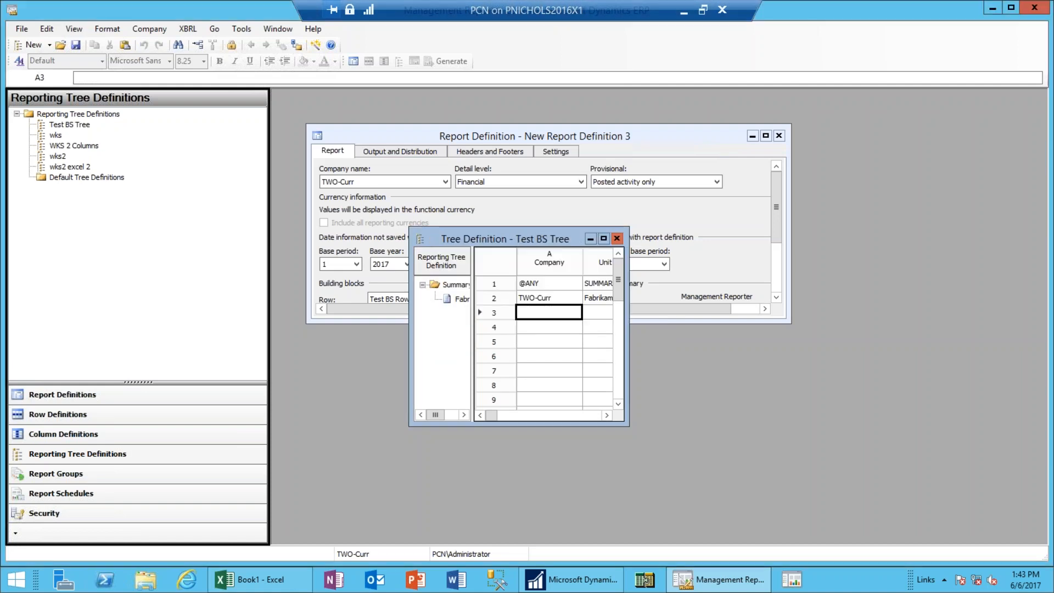
left_click(616, 239)
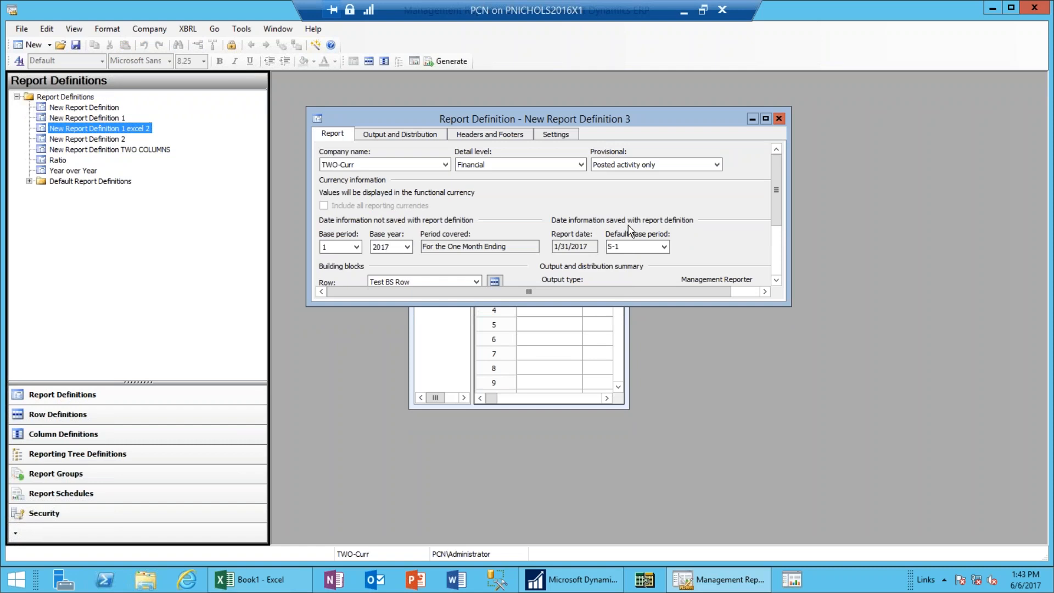
Start a new column definition from the maximized report definition.
left_click(766, 119)
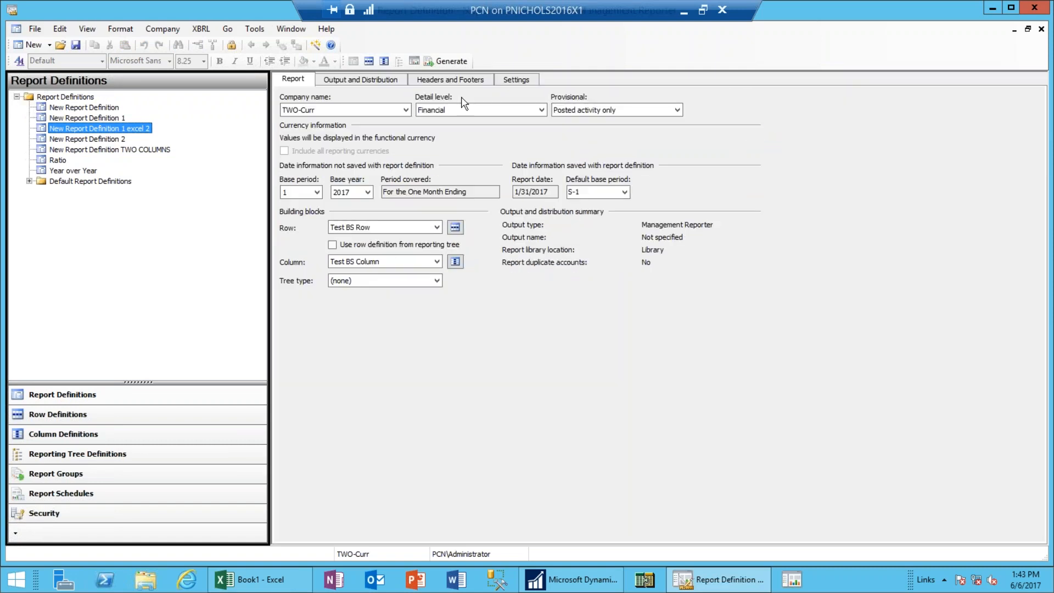
left_click(50, 47)
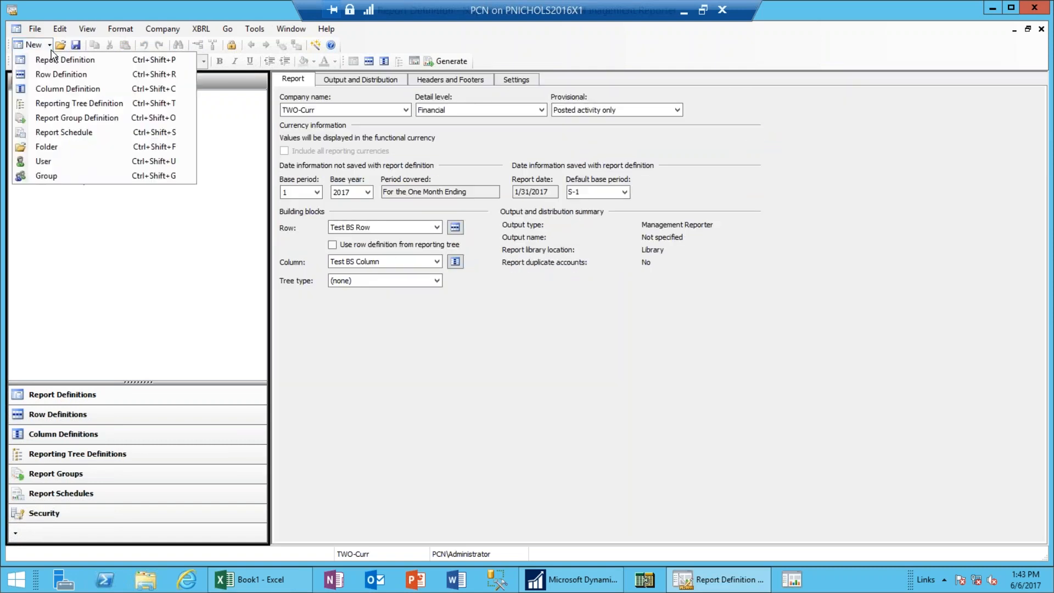
left_click(44, 64)
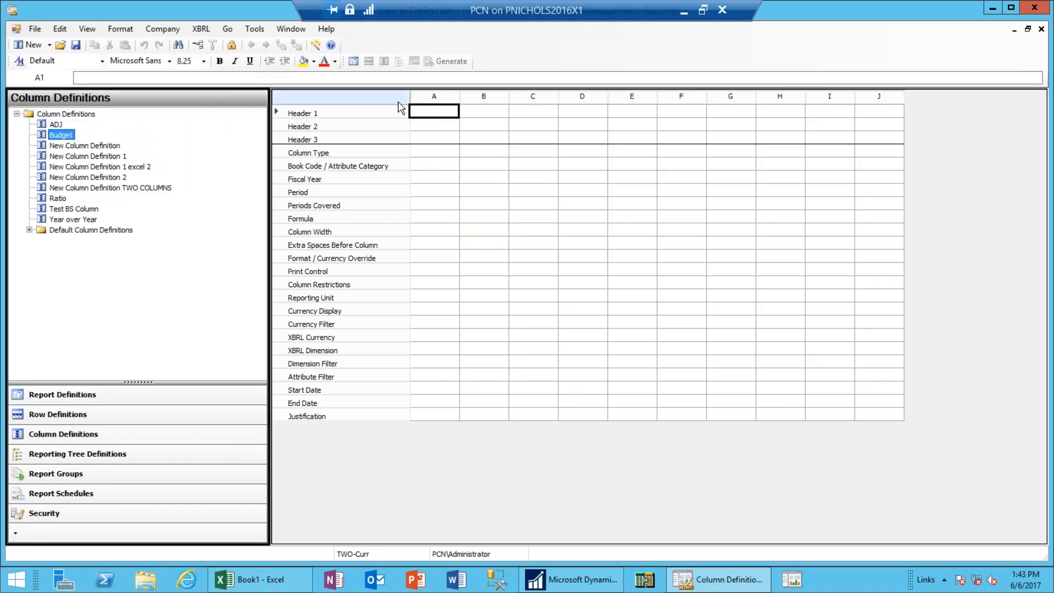
Set column A to DESC and columns B and C to FD.
left_click(427, 154)
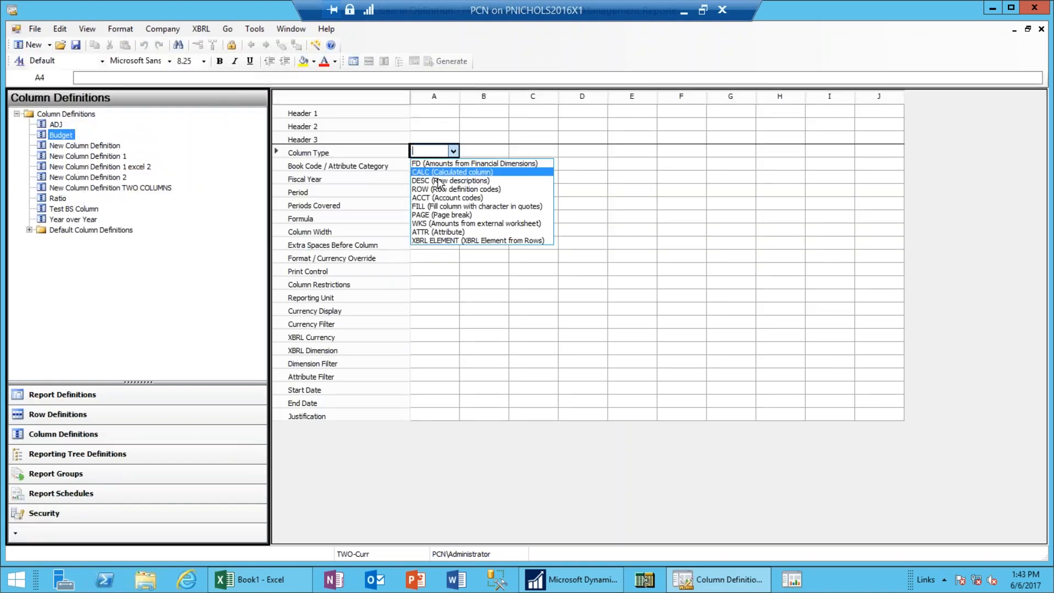
left_click(436, 180)
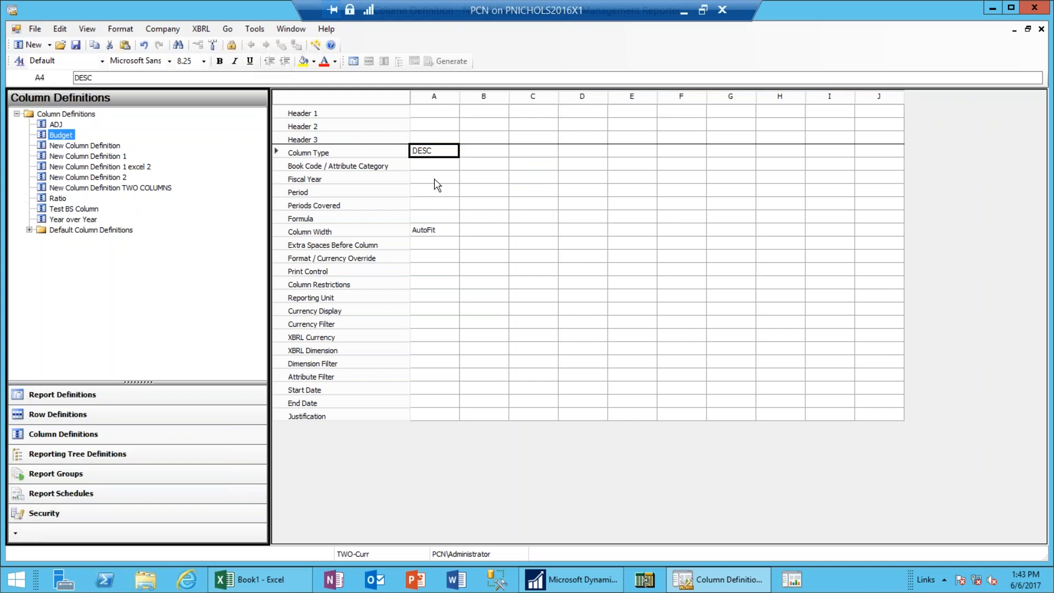
left_click(502, 151)
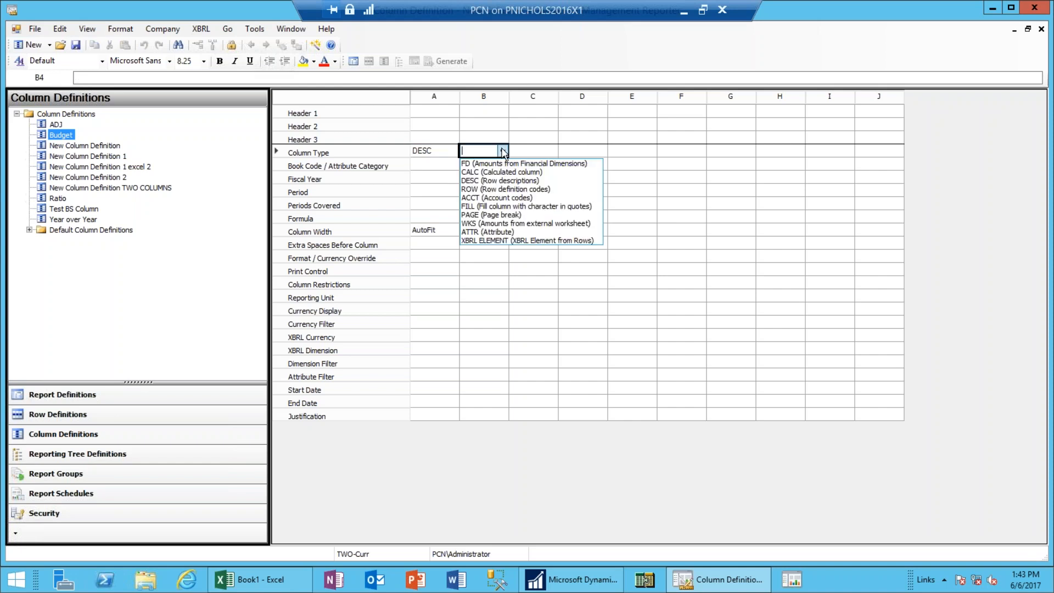
left_click(491, 167)
left_click(552, 153)
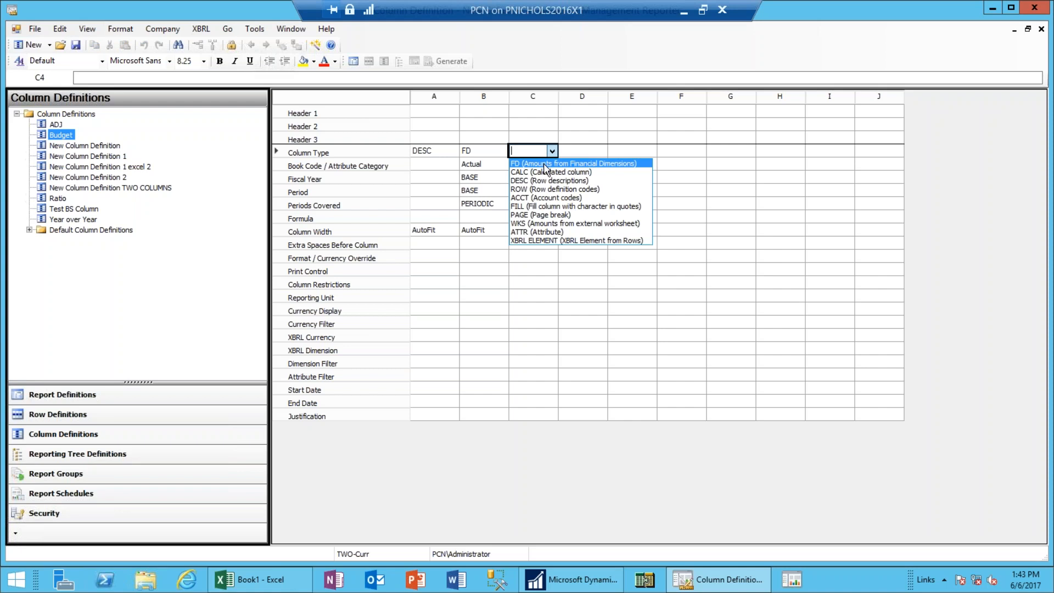
left_click(546, 165)
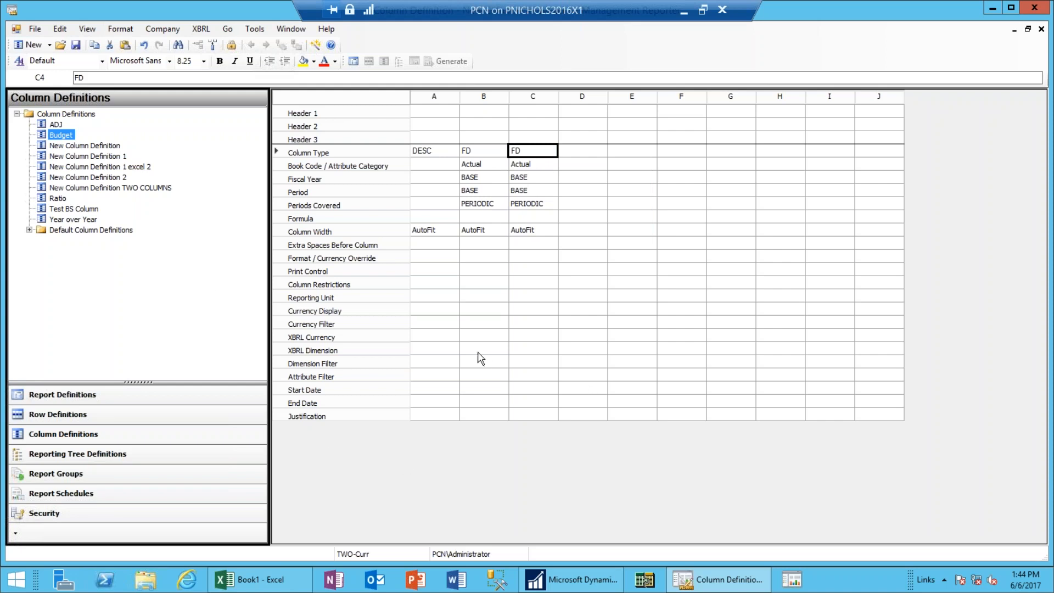
Set column B's reporting unit to Fabrikam in Test BS Tree and autofit it for SUMMARY^FABRIKAM.
double_click(486, 366)
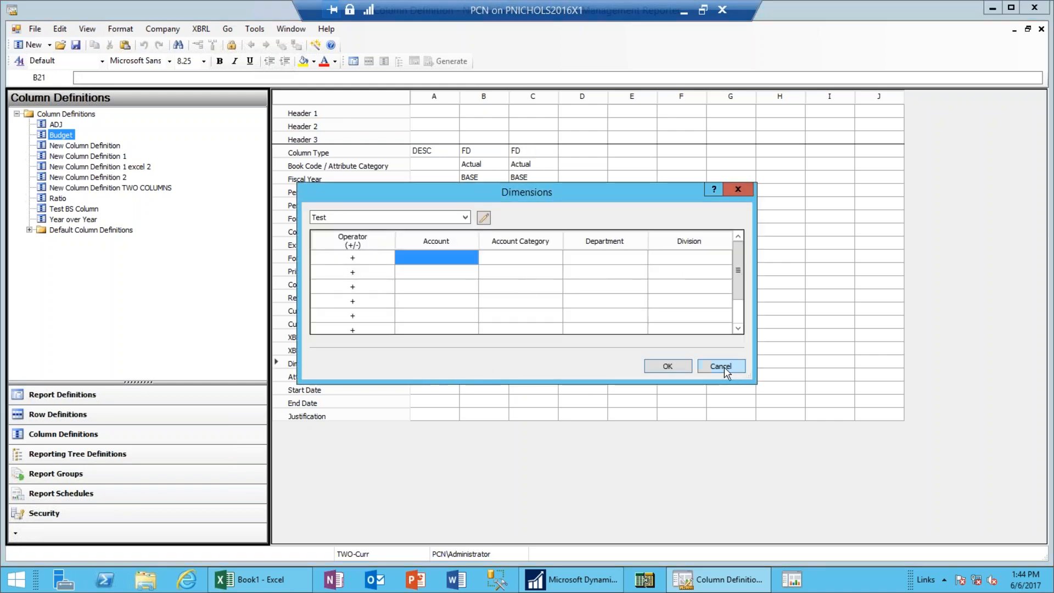
left_click(721, 367)
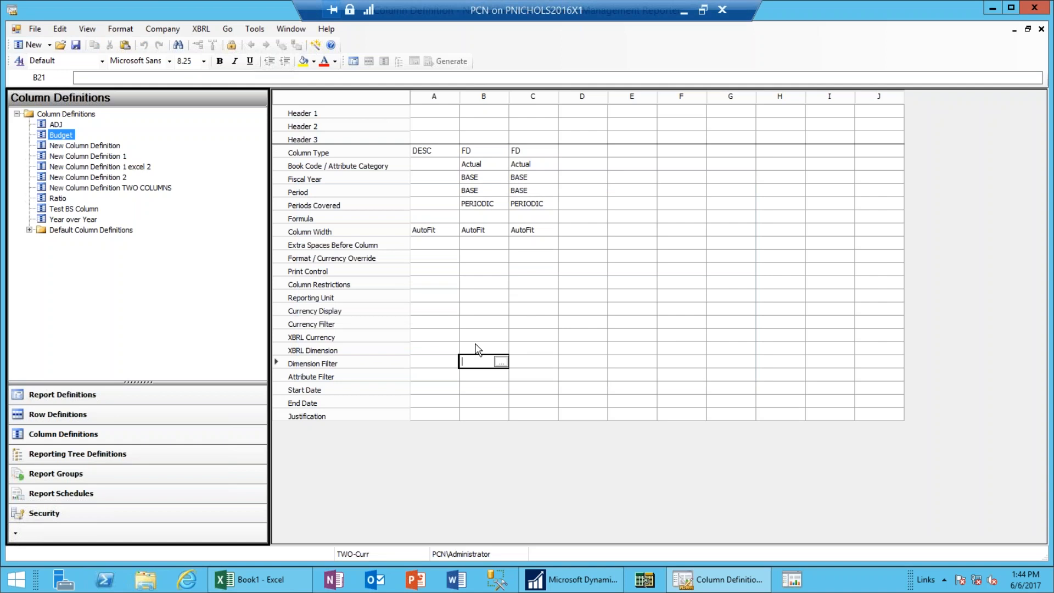
double_click(492, 298)
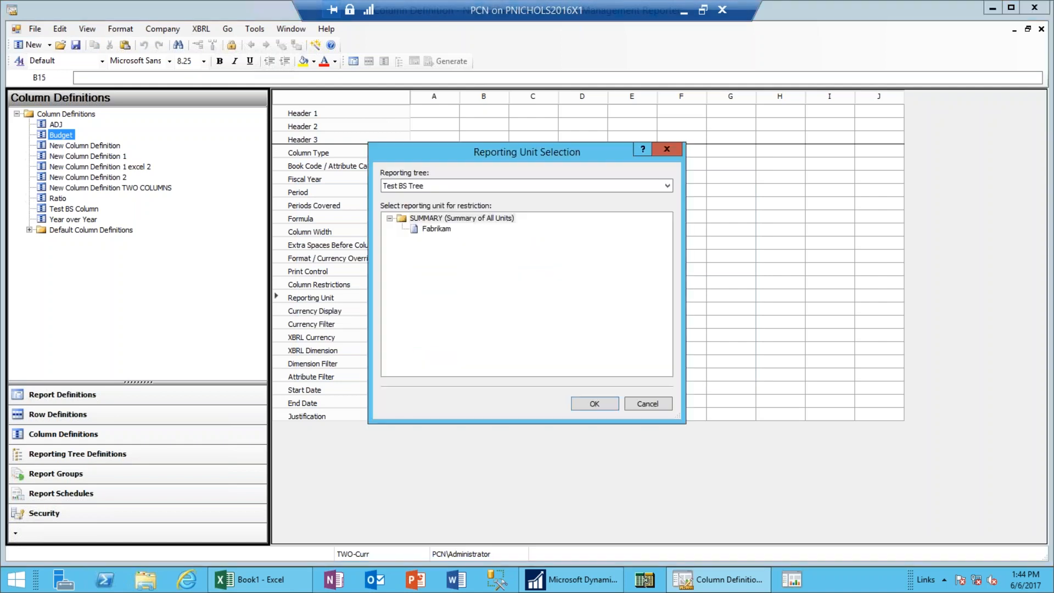
left_click(437, 230)
left_click(435, 188)
left_click(434, 189)
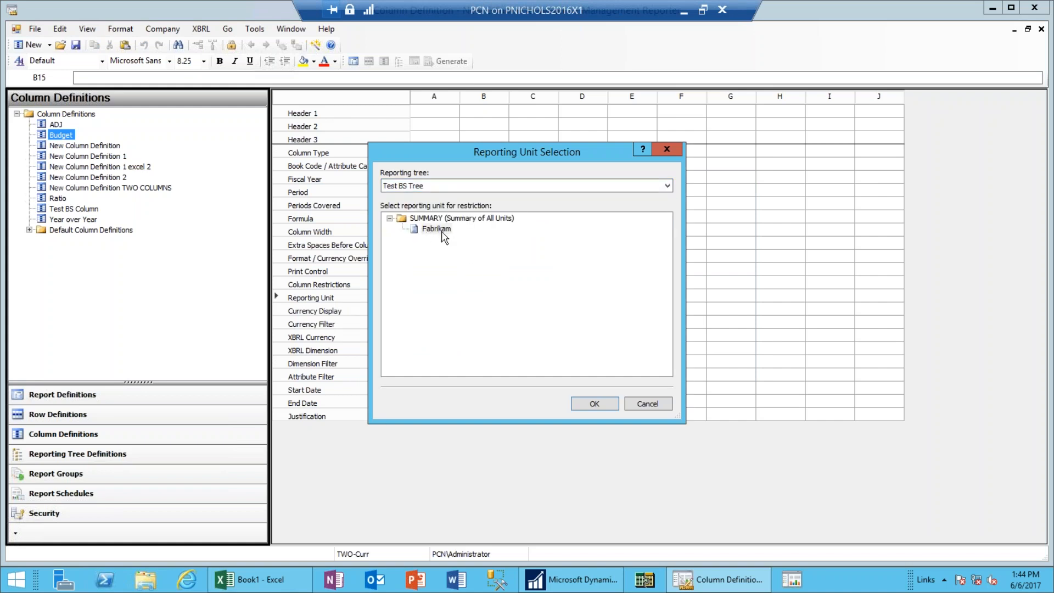
left_click(595, 404)
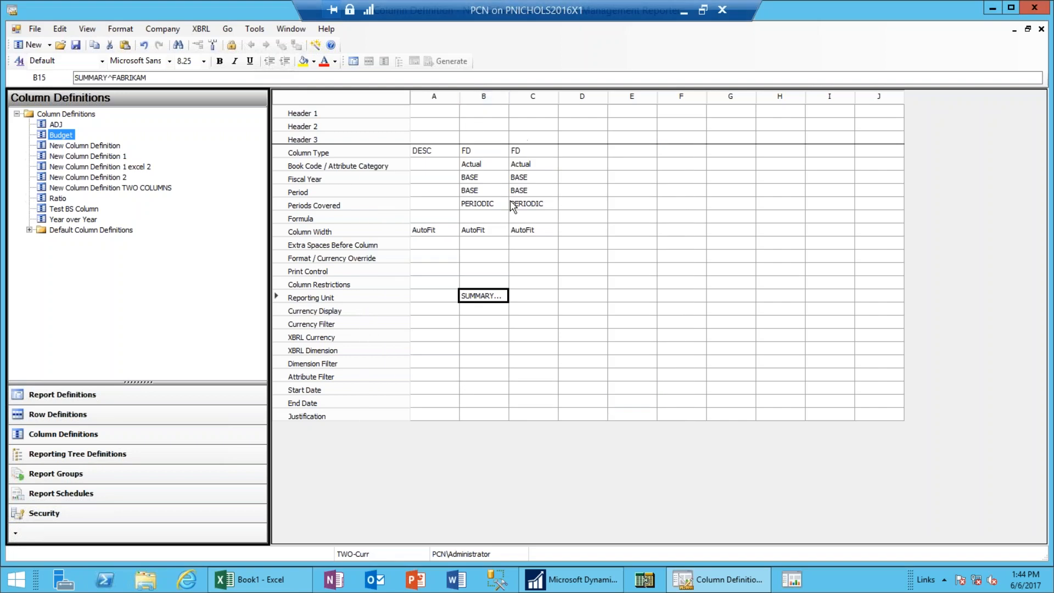
double_click(509, 97)
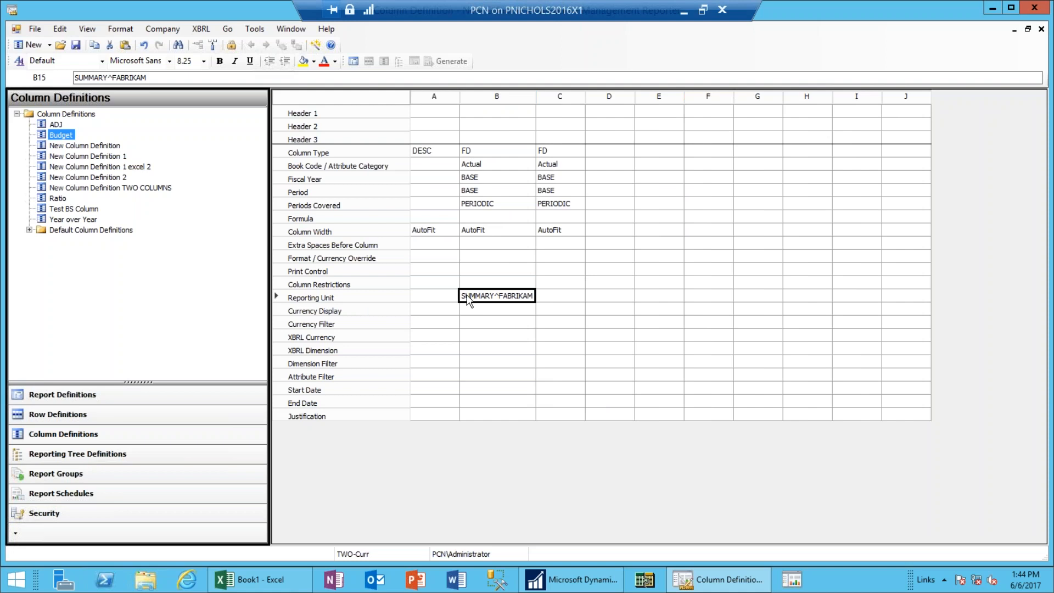
Give column C the same Fabrikam reporting unit and autofit its width.
double_click(570, 297)
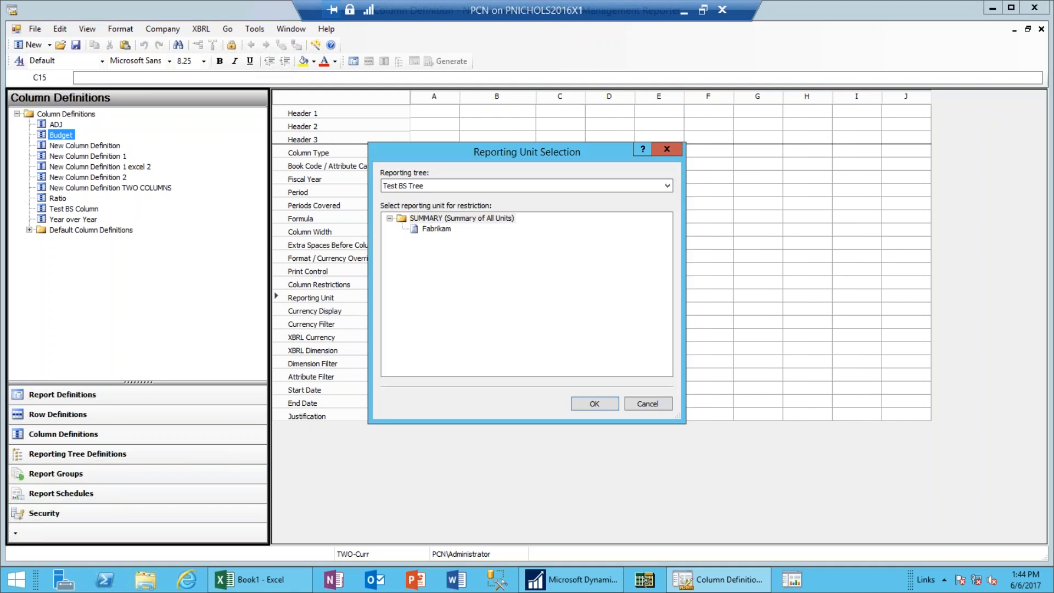
left_click(435, 229)
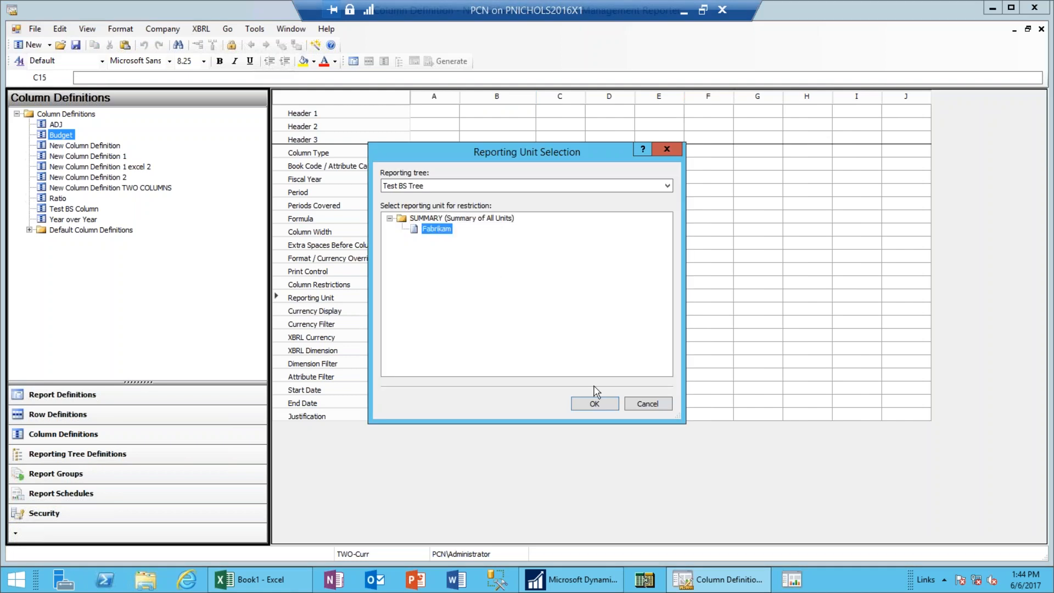
left_click(594, 404)
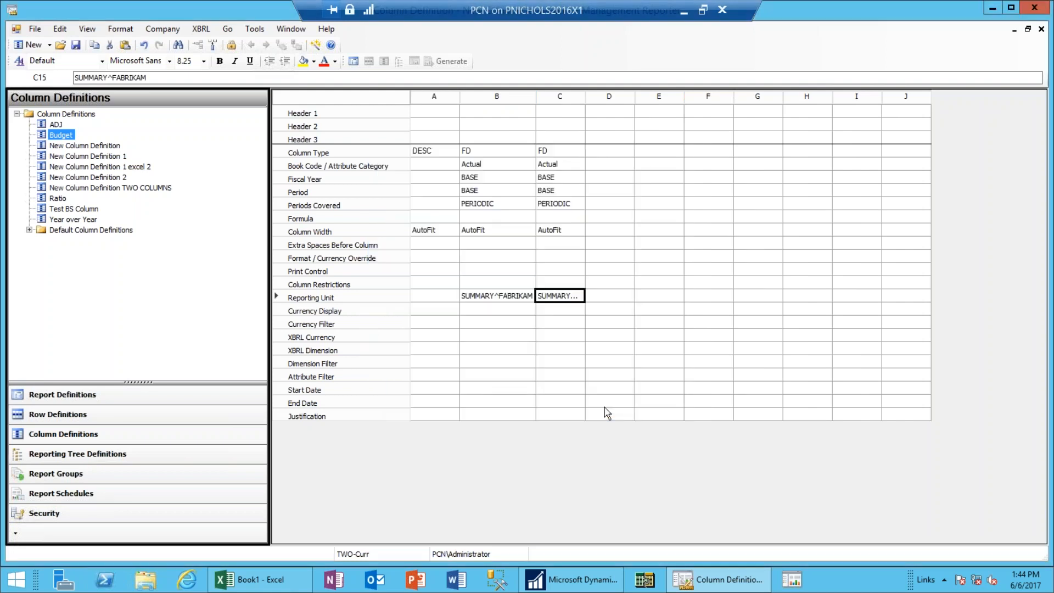
double_click(585, 98)
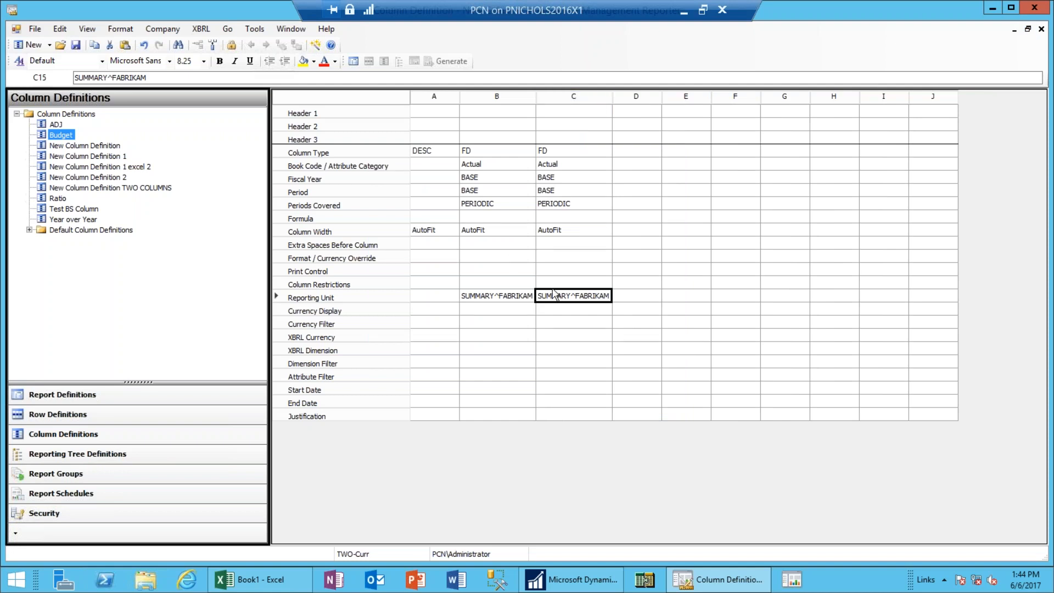
Close the new column definition without saving and open Test BS Row from the report definition.
left_click(1028, 30)
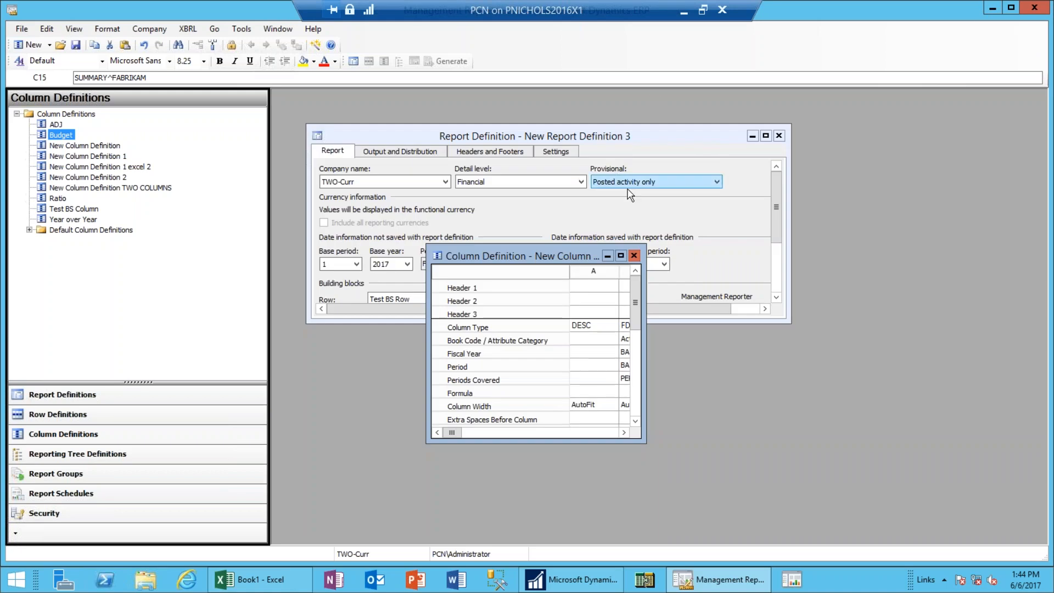
left_click(634, 255)
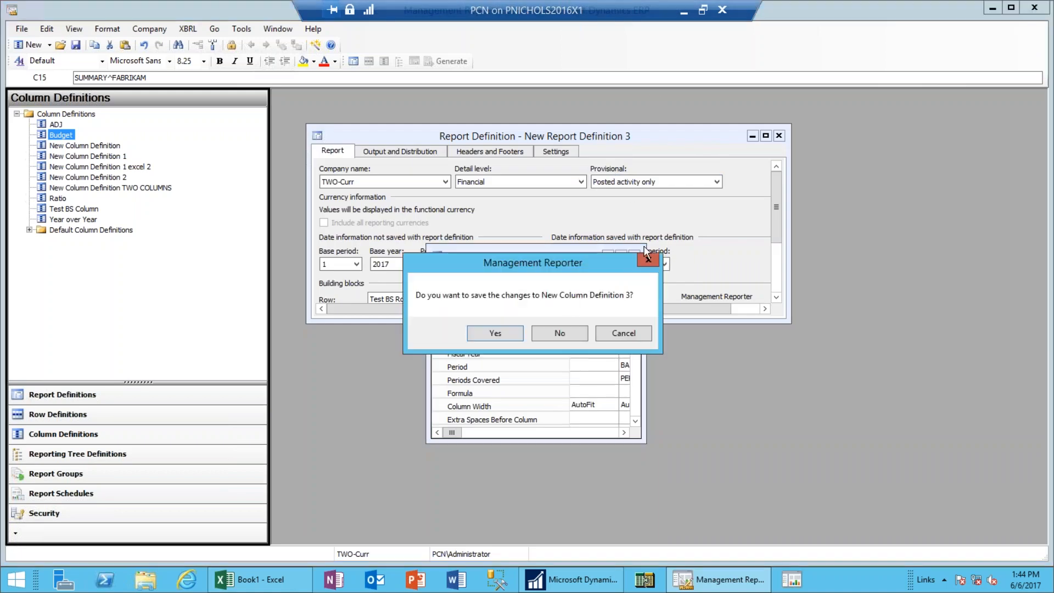
left_click(562, 335)
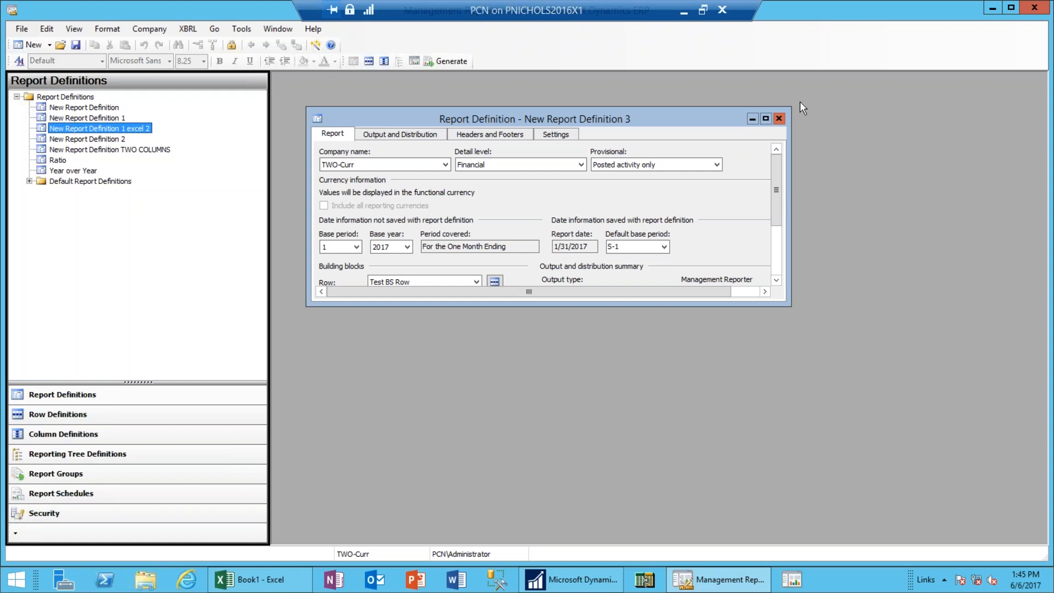
left_click(765, 118)
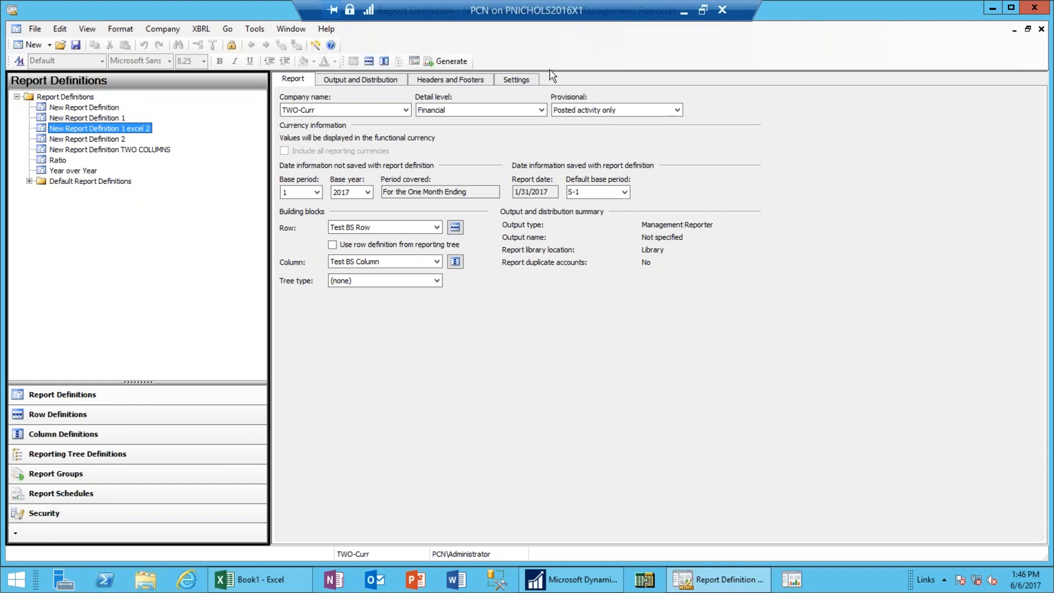
left_click(456, 228)
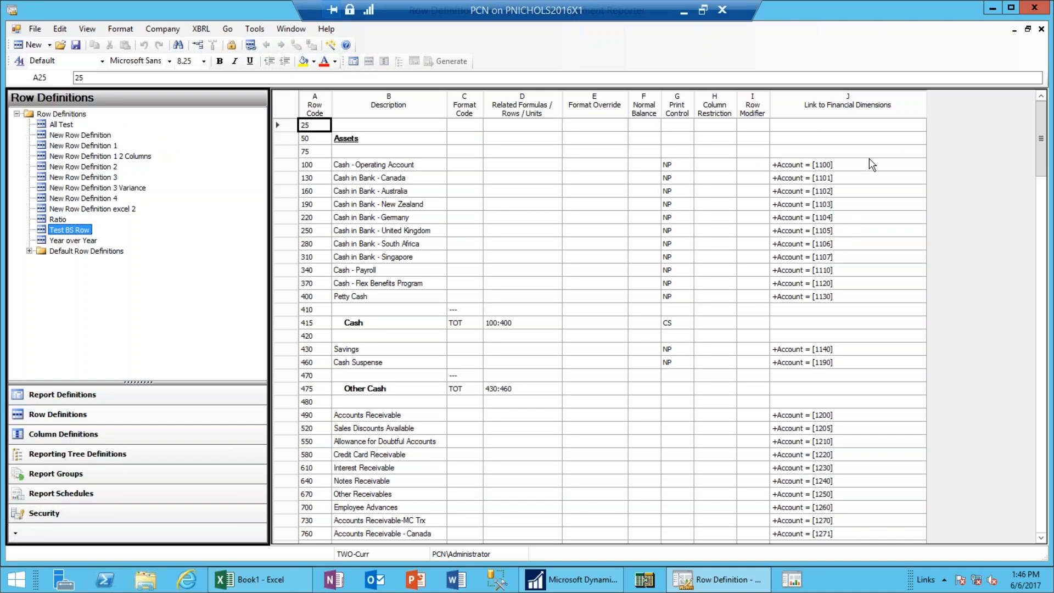
Extend row 100's account link to the range 1100:1130.
double_click(843, 167)
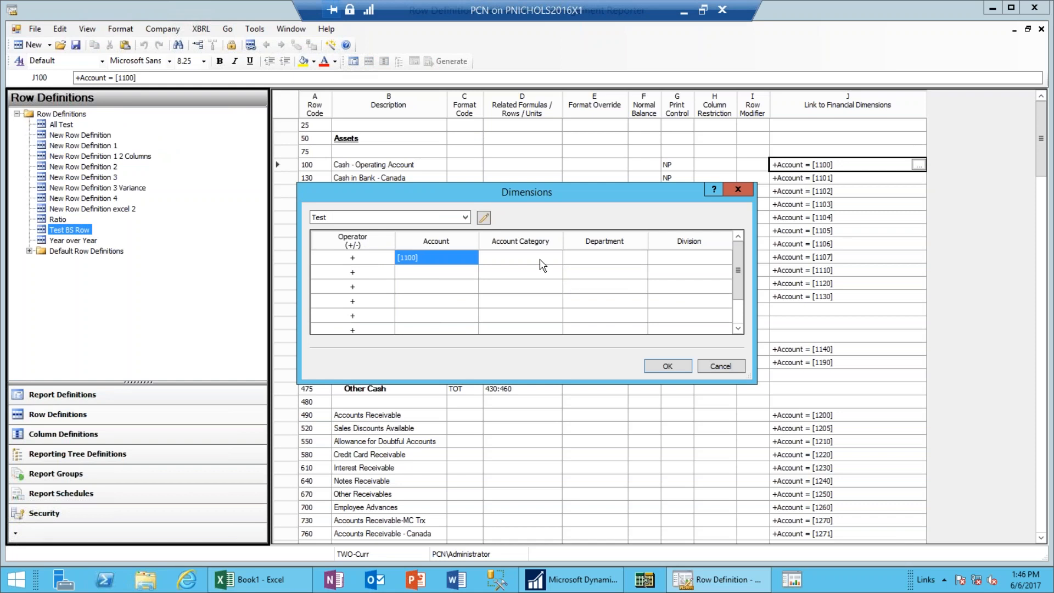
double_click(437, 262)
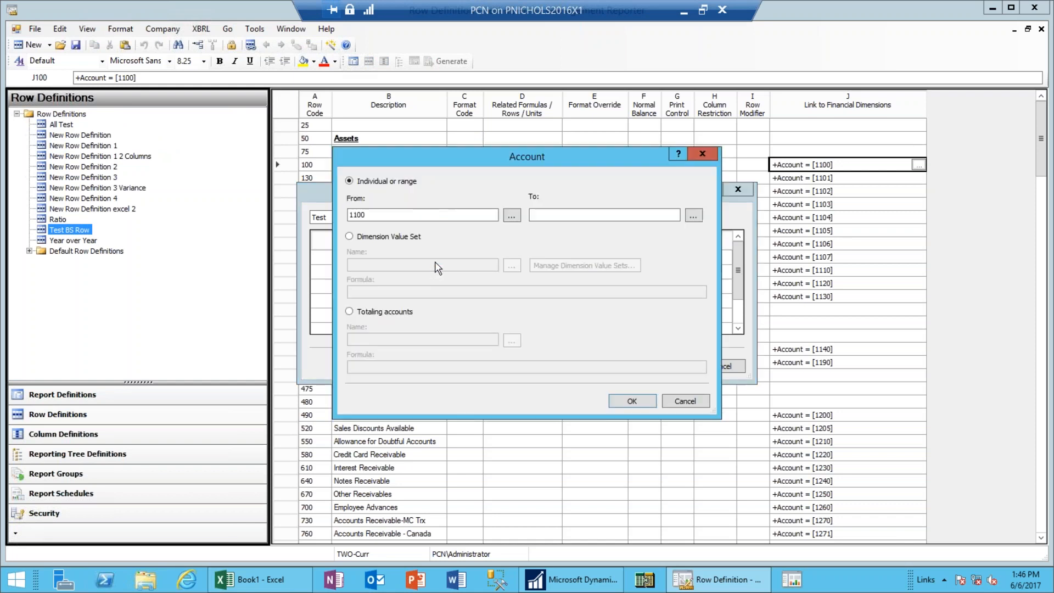
left_click(580, 219)
type("1130")
left_click(628, 406)
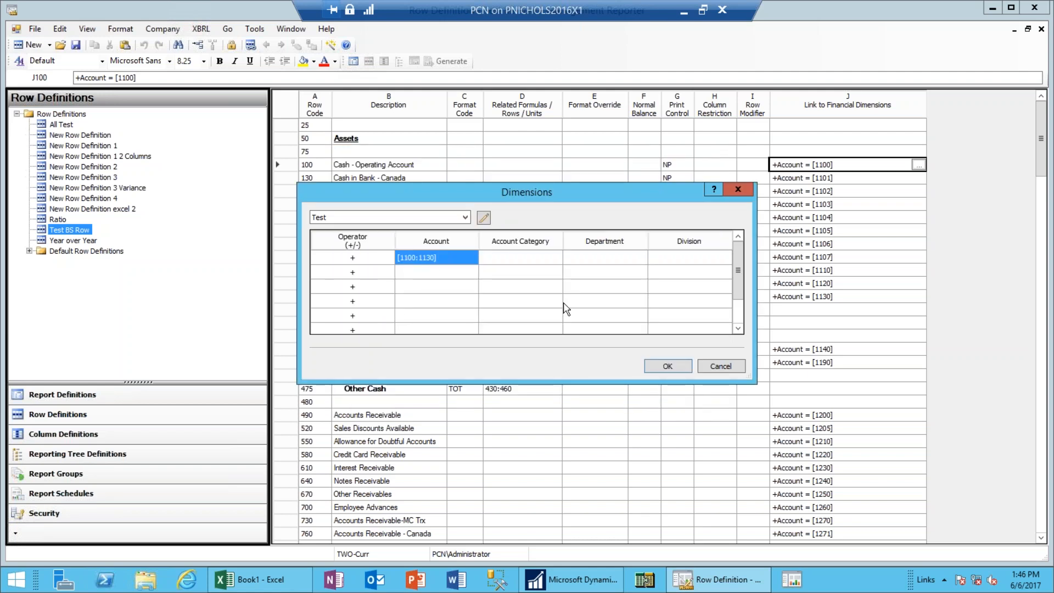
left_click(682, 370)
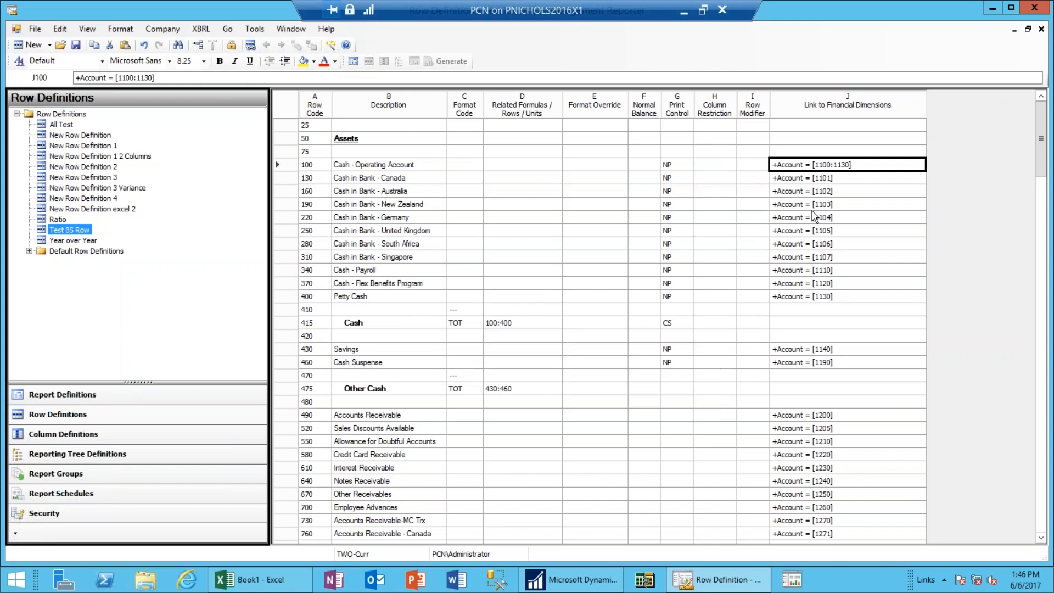
Clear the account links of the cash rows 130 through 400.
left_click(802, 181)
key("shift+Down")
key("shift+Down")
key("shift+Down")
key("shift+Down")
key("shift+Down")
key("shift+Down")
key("shift+Down")
key("shift+Down")
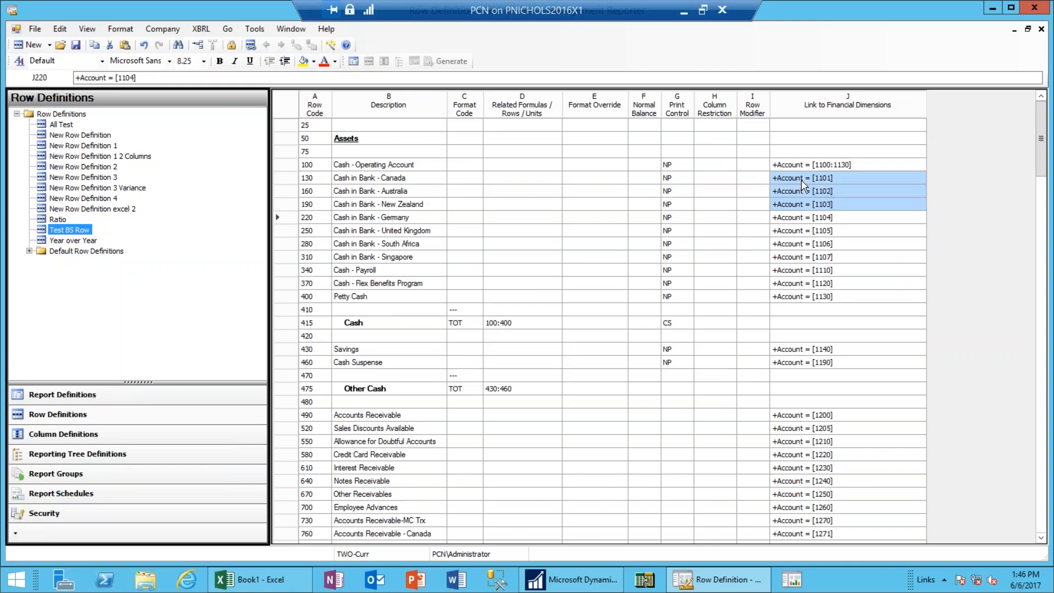
key("shift+Down")
key("shift+Down")
key("shift+Down")
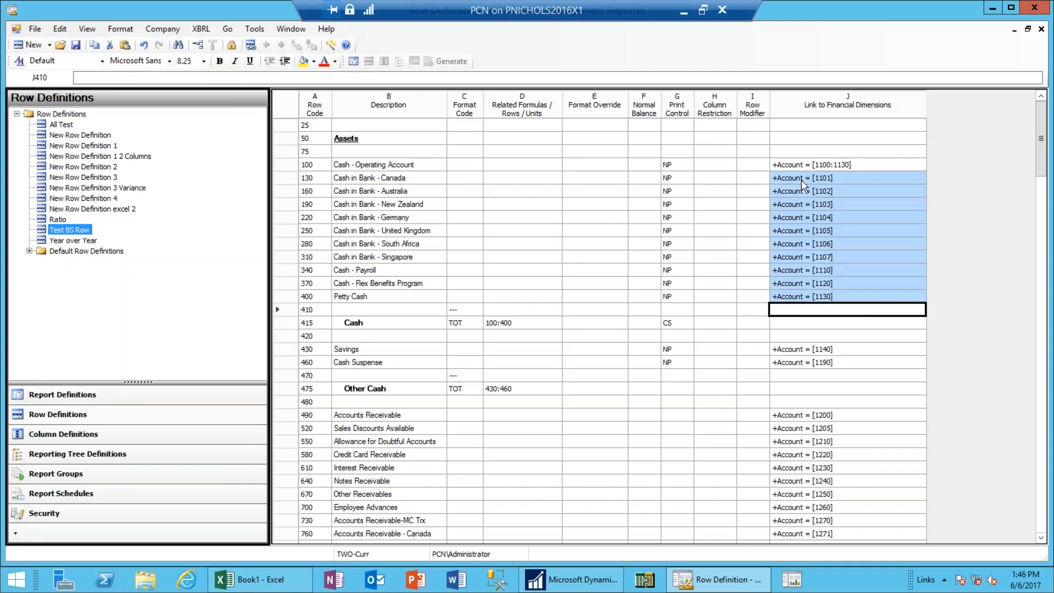
key("Delete")
left_click(799, 168)
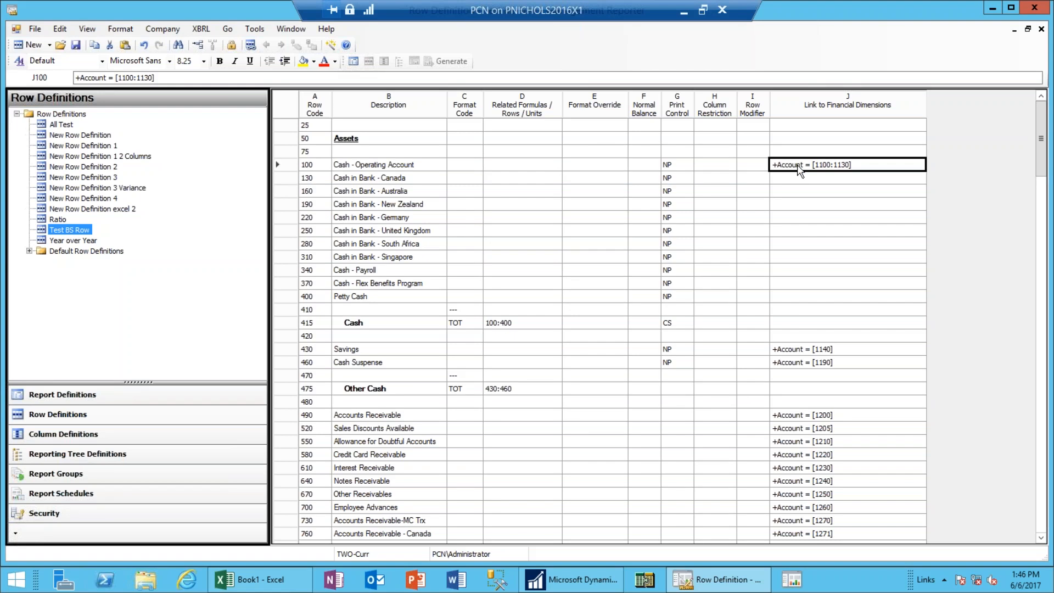
Reopen row 100's dimension links and re-enter the account range 1100 to 1130.
double_click(799, 167)
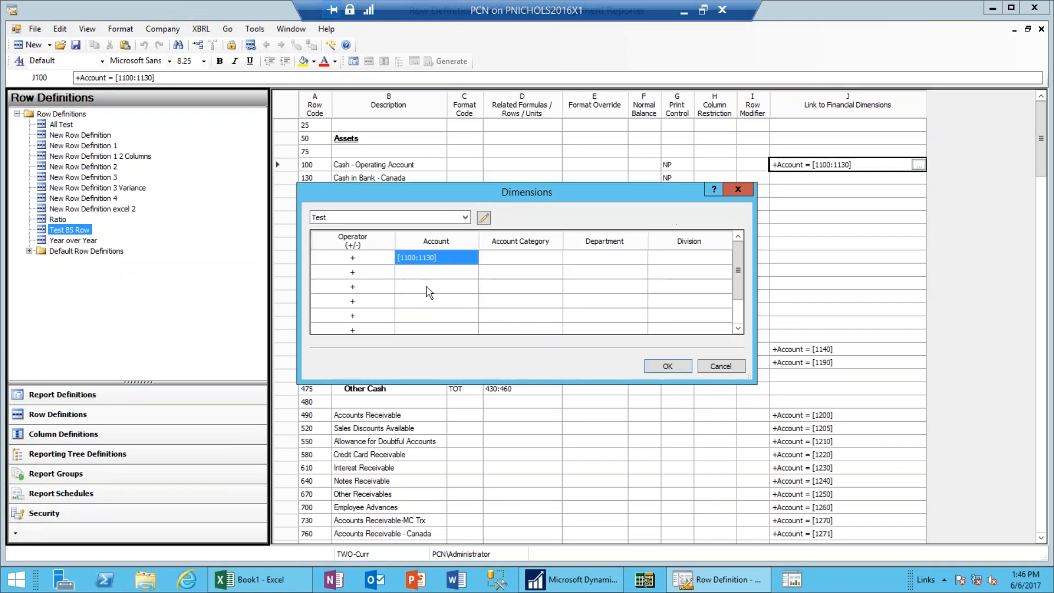
double_click(438, 260)
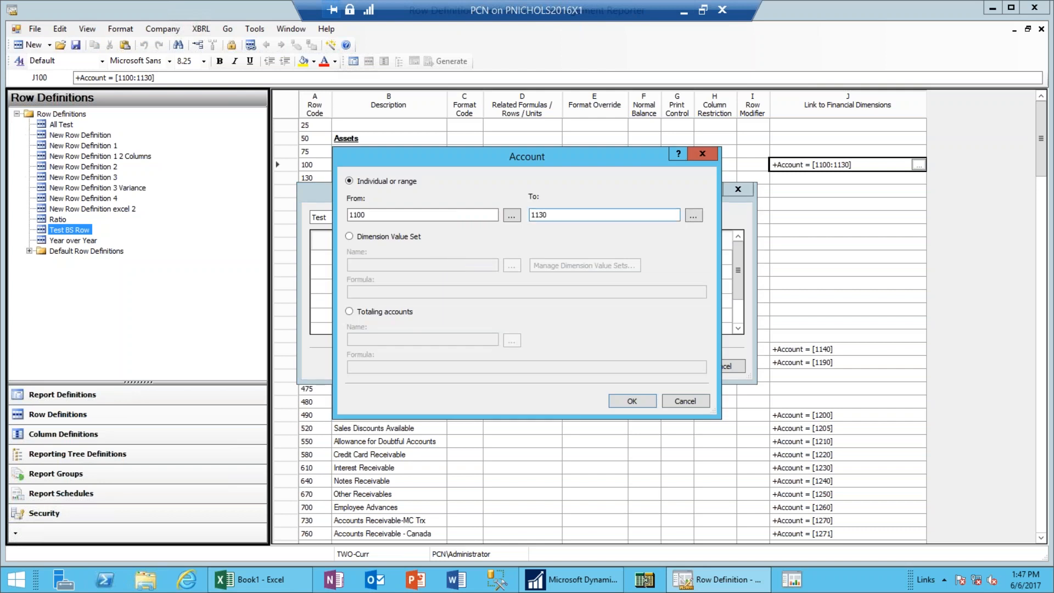
left_click(511, 216)
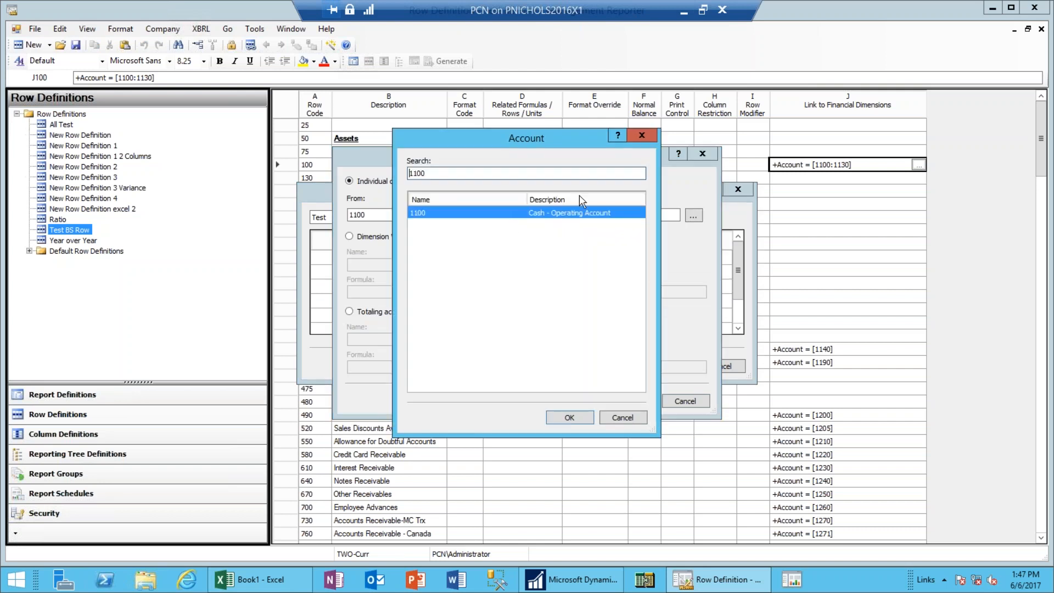
left_click(635, 416)
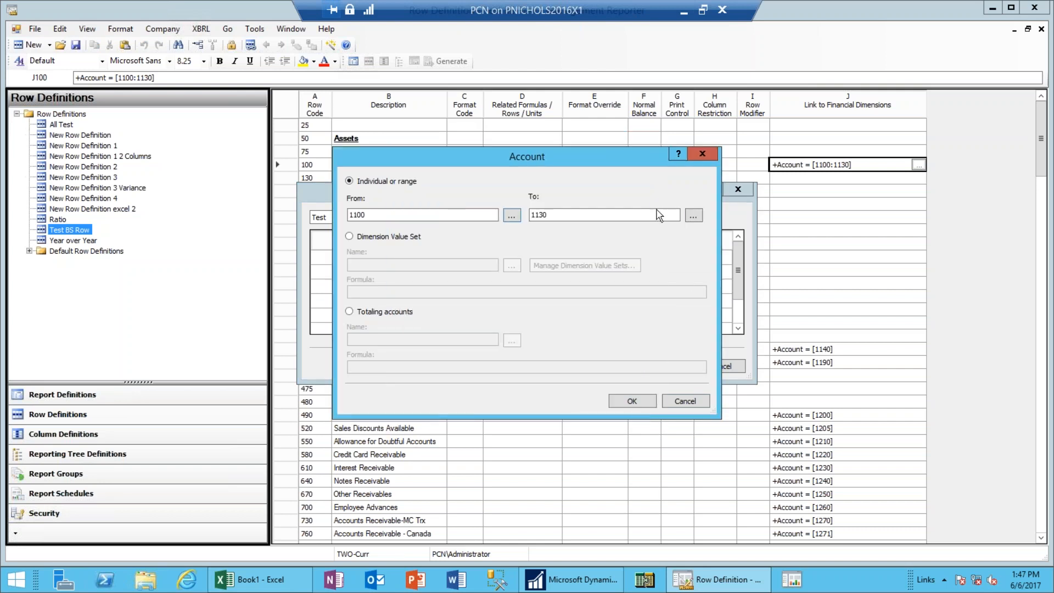
left_click(654, 215)
key("BackSpace")
key("BackSpace")
key("BackSpace")
key("BackSpace")
left_click(693, 216)
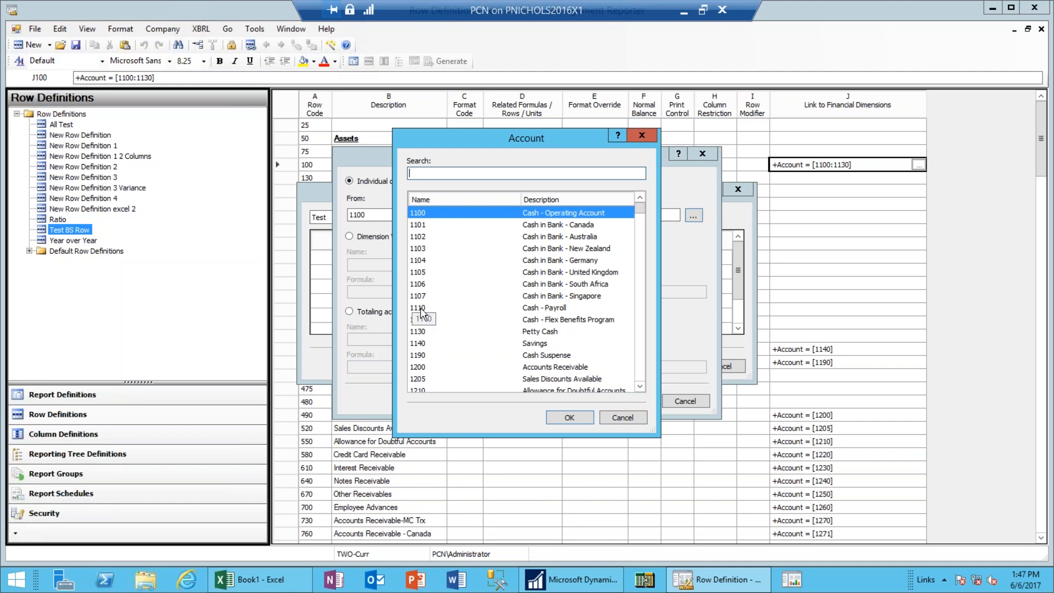
left_click(623, 417)
left_click(590, 217)
type("1130")
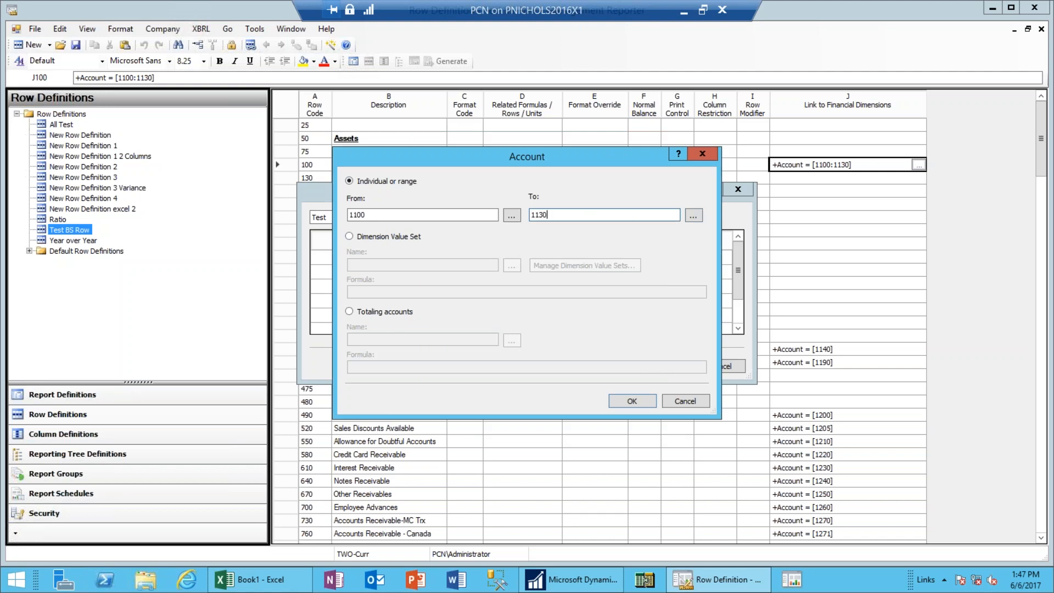
left_click(638, 400)
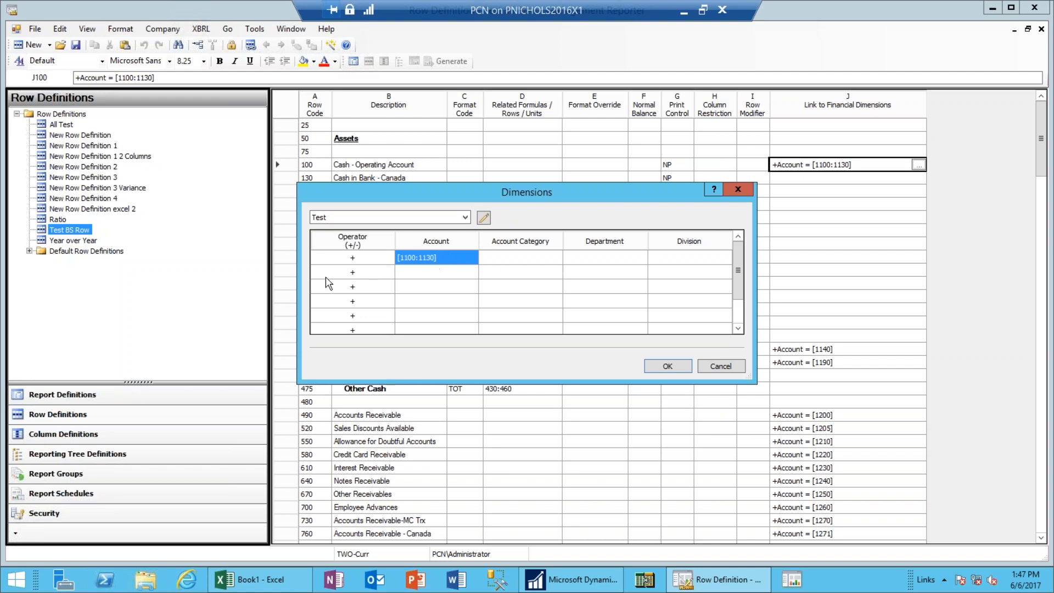
Add a second dimension line subtracting Account 1110 and apply the link to row 100.
left_click(362, 272)
left_click(368, 275)
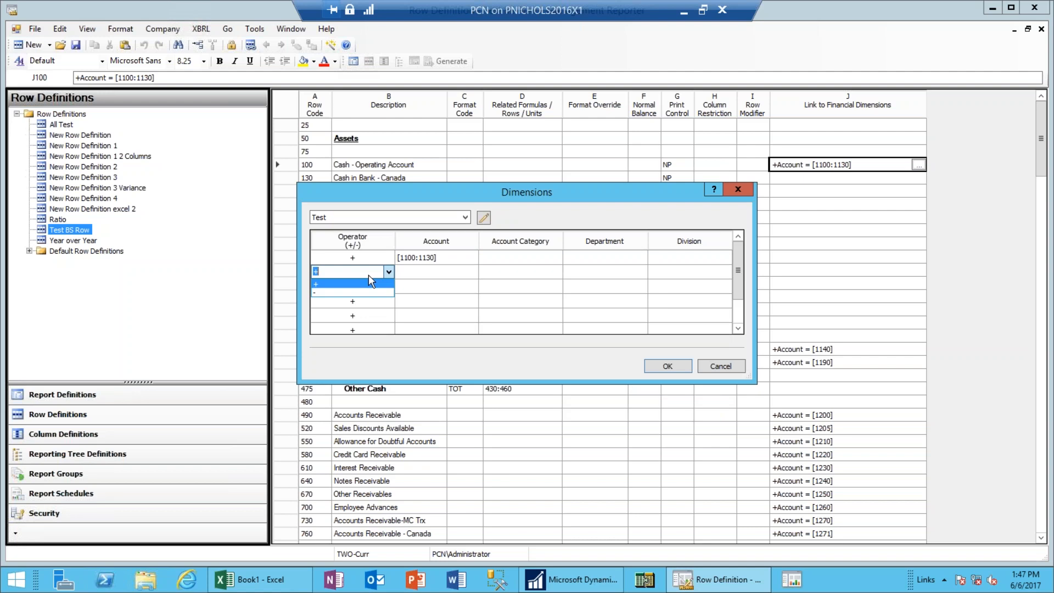
left_click(333, 293)
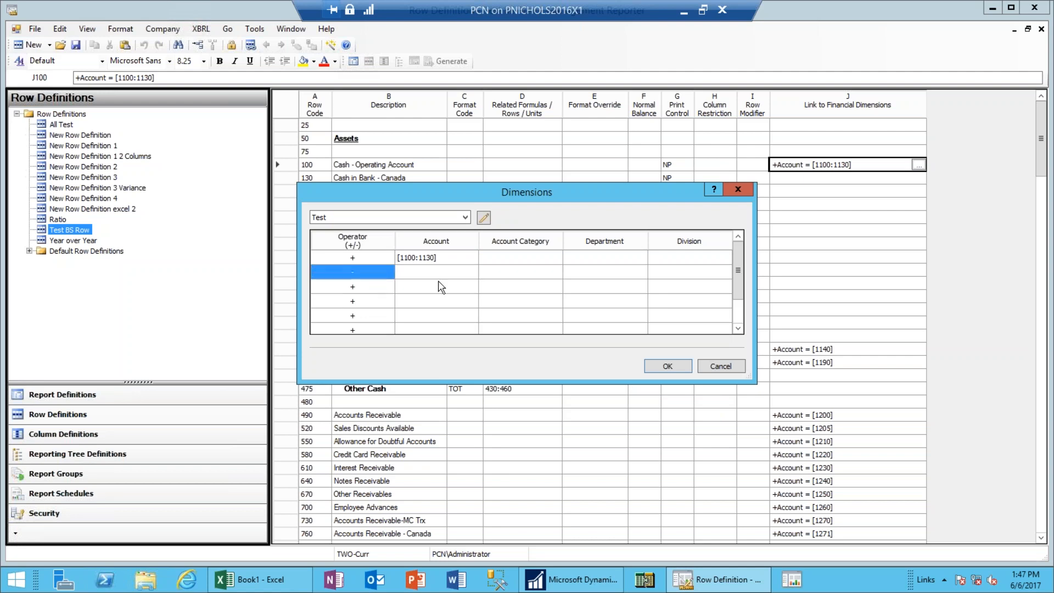
left_click(418, 278)
type("1110")
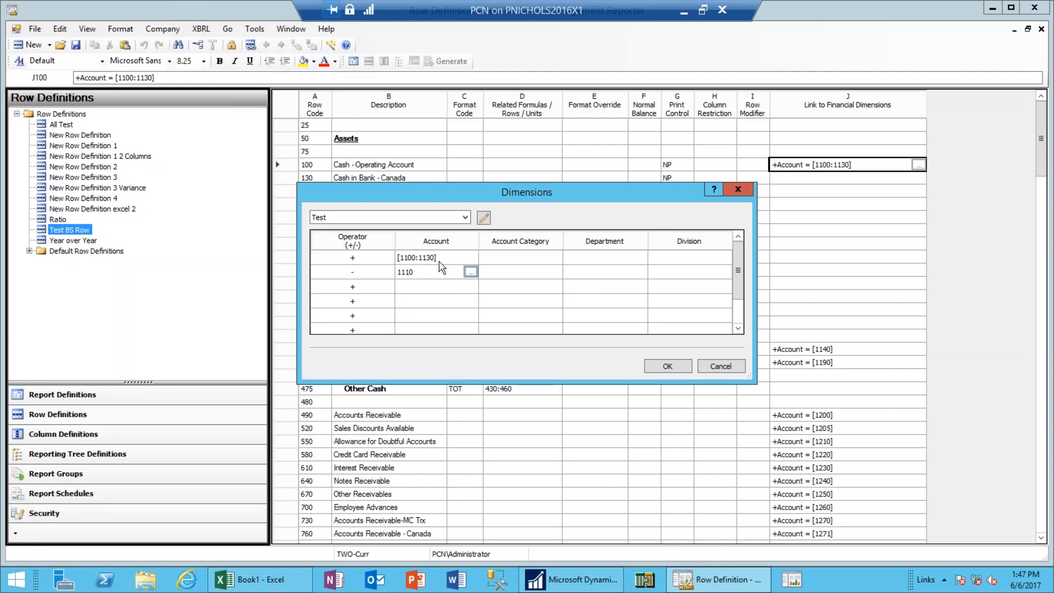
left_click(513, 272)
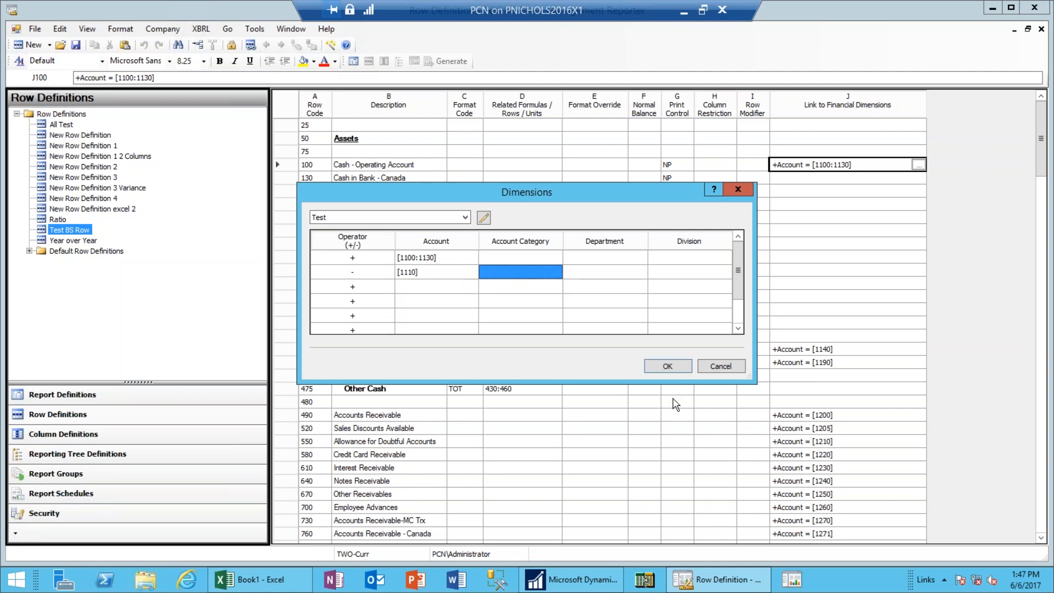
left_click(667, 366)
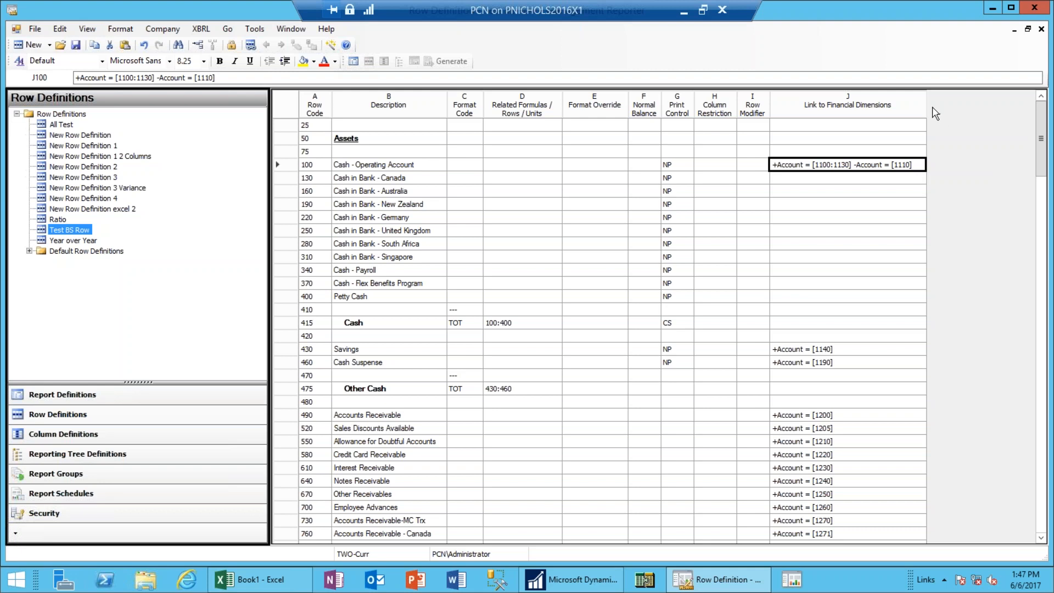
Narrow the Link to Financial Dimensions column and bring New Report Definition 3 up full-size.
left_click_drag(925, 104, 915, 103)
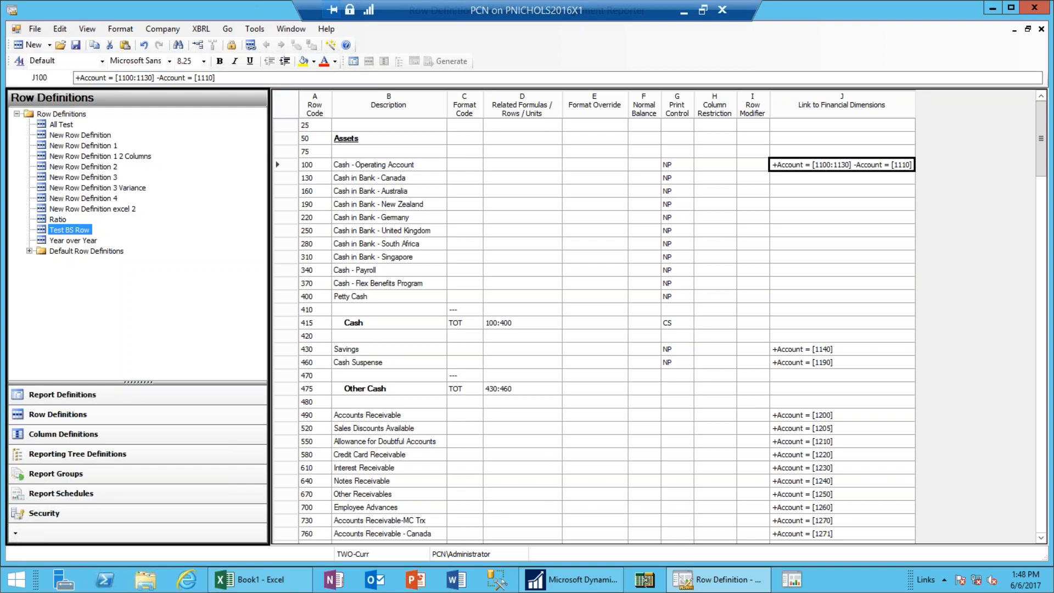
left_click(1029, 29)
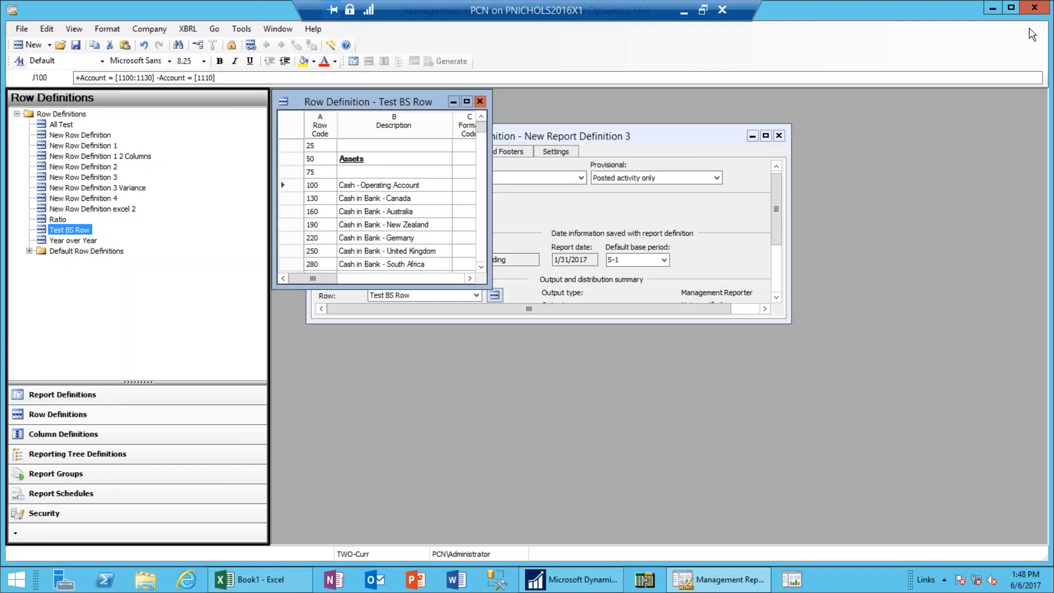
left_click(765, 142)
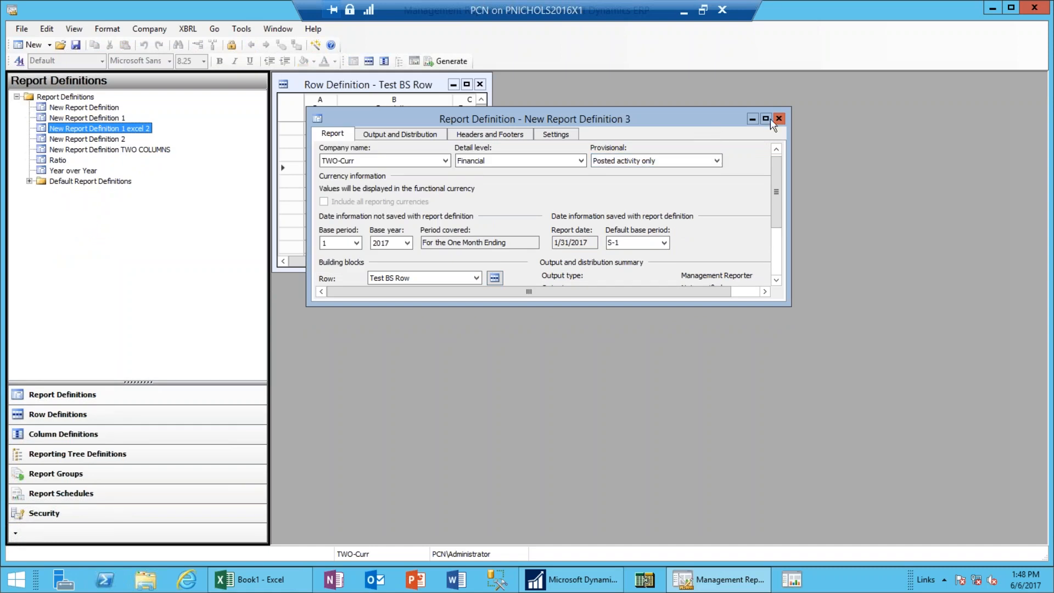
left_click(766, 119)
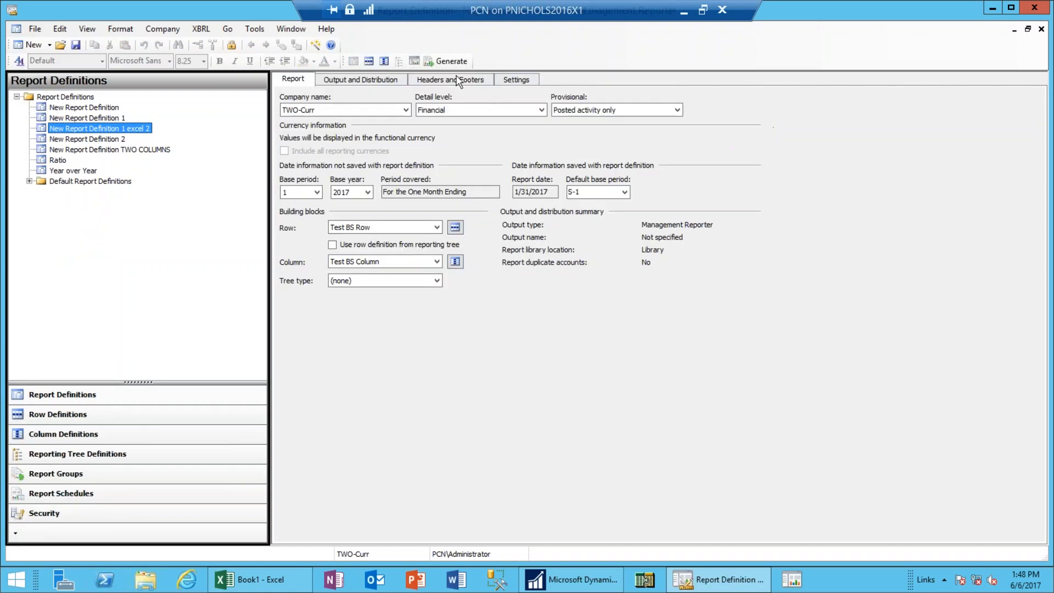
Open the report's column definition and make column D an FD column covering YTD/BB.
left_click(455, 261)
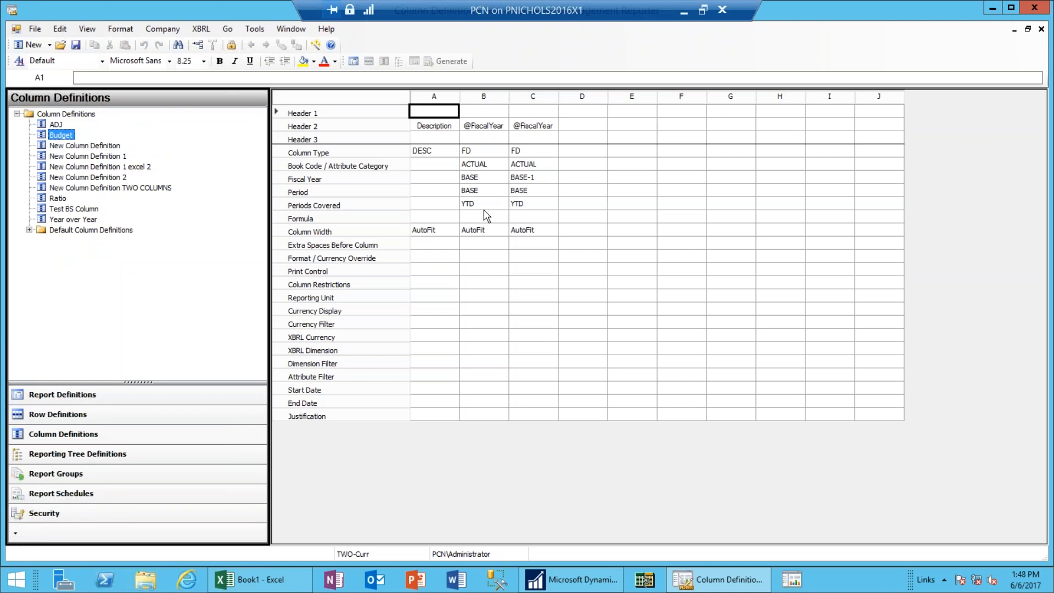
left_click(523, 209)
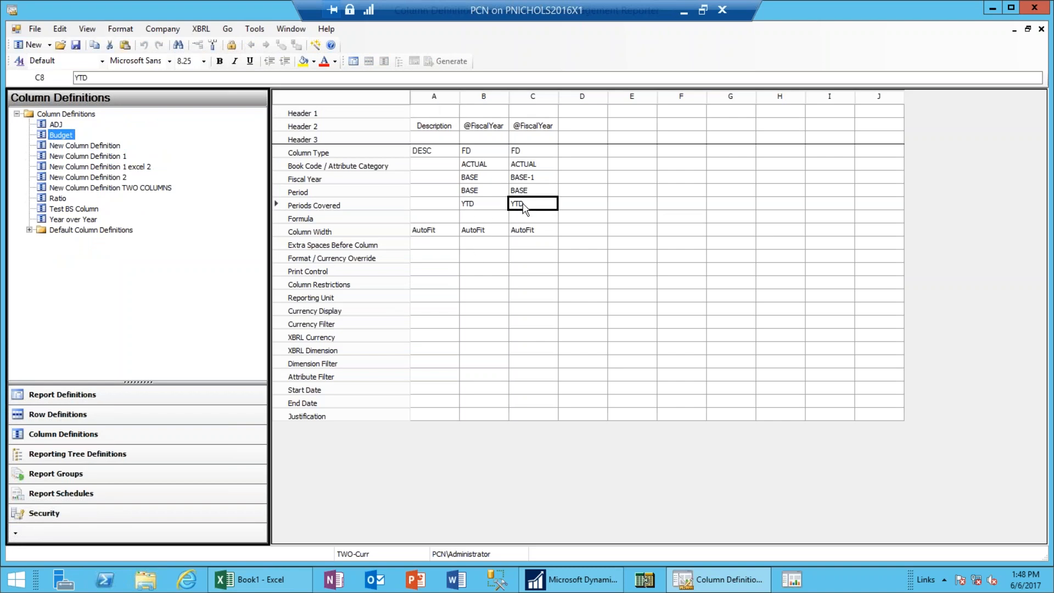
left_click(588, 152)
left_click(595, 164)
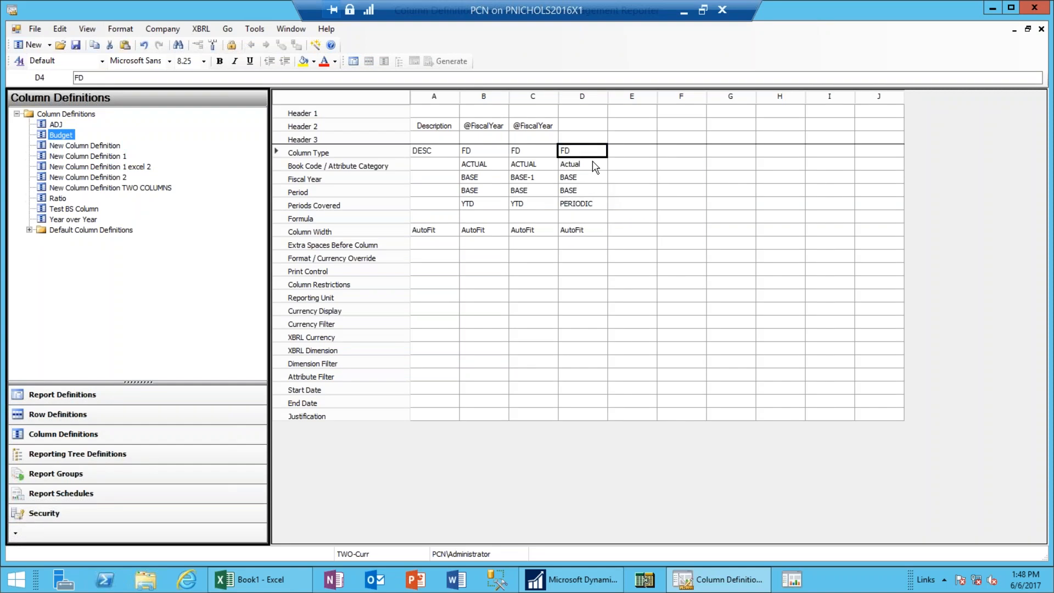
left_click(600, 205)
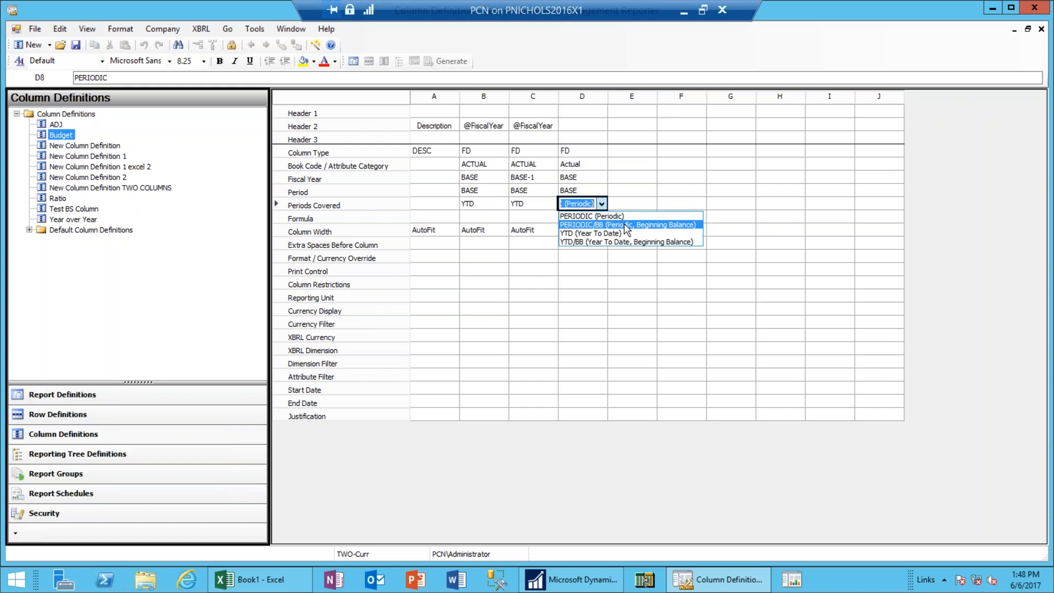
left_click(626, 243)
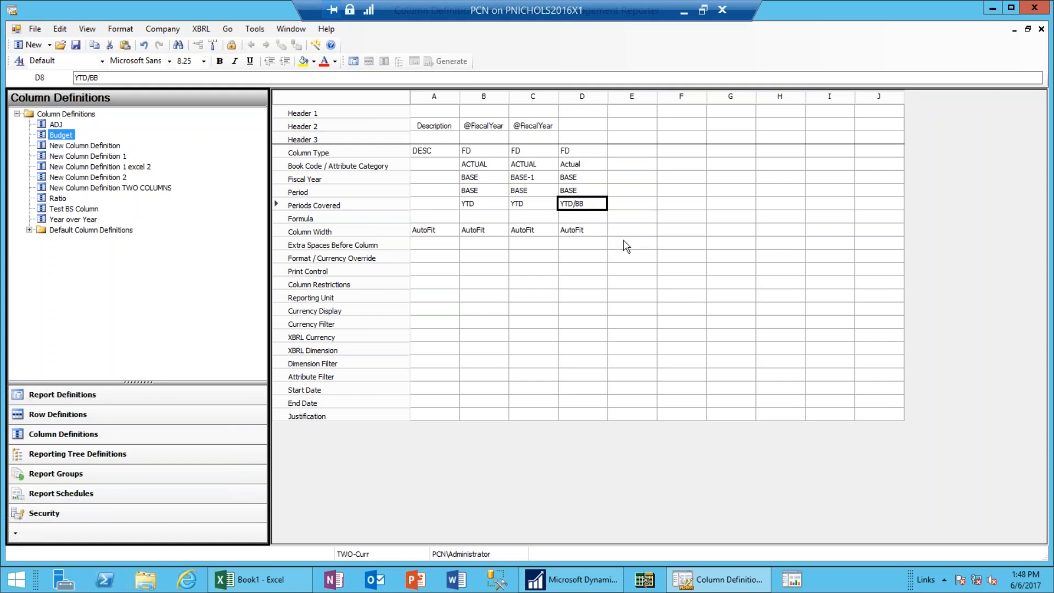
Make column E a CALC column with the formula D-C.
left_click(627, 208)
left_click(631, 154)
left_click(629, 172)
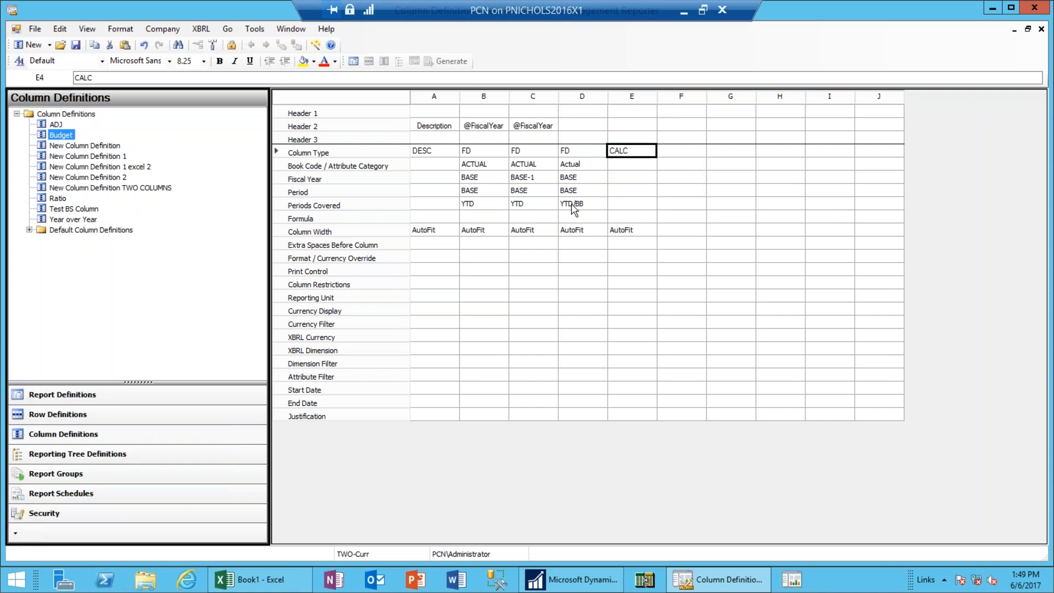
left_click(624, 205)
left_click(629, 217)
type("d-c")
left_click(693, 221)
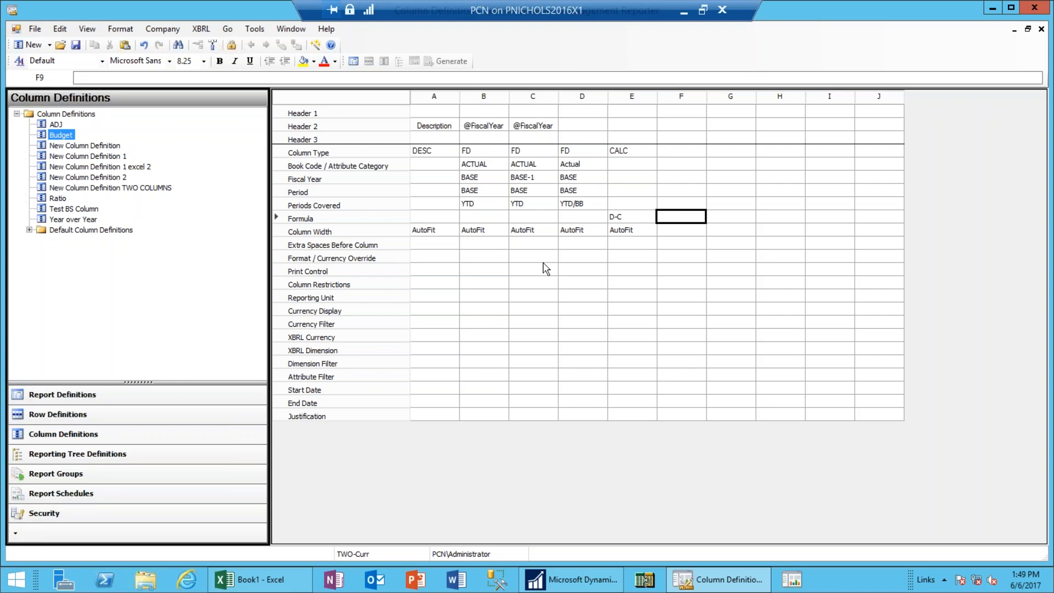
Set column C's print control to NP so it won't print.
double_click(541, 278)
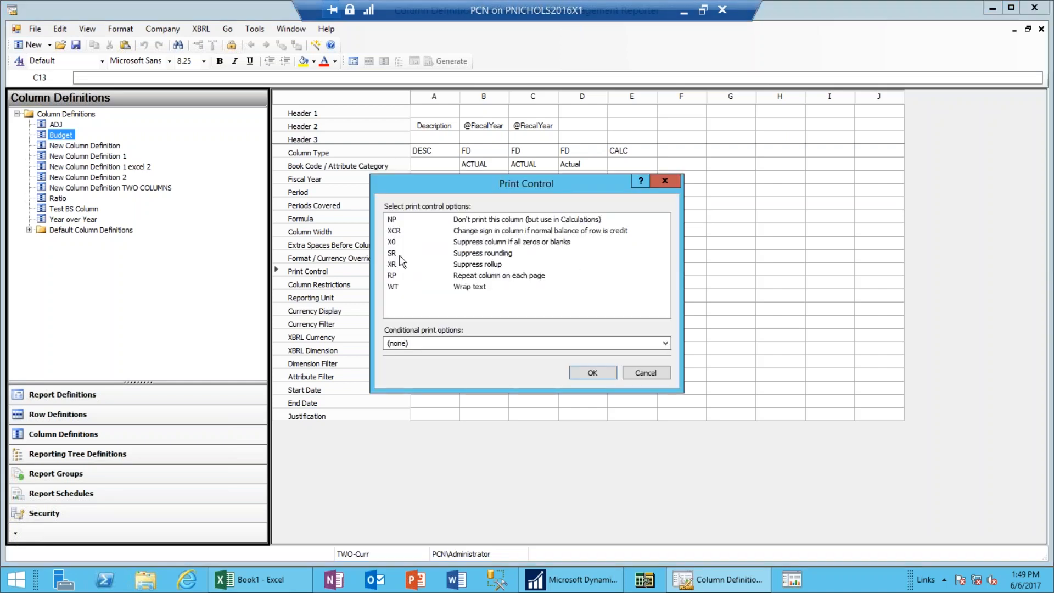
left_click(391, 220)
left_click(593, 374)
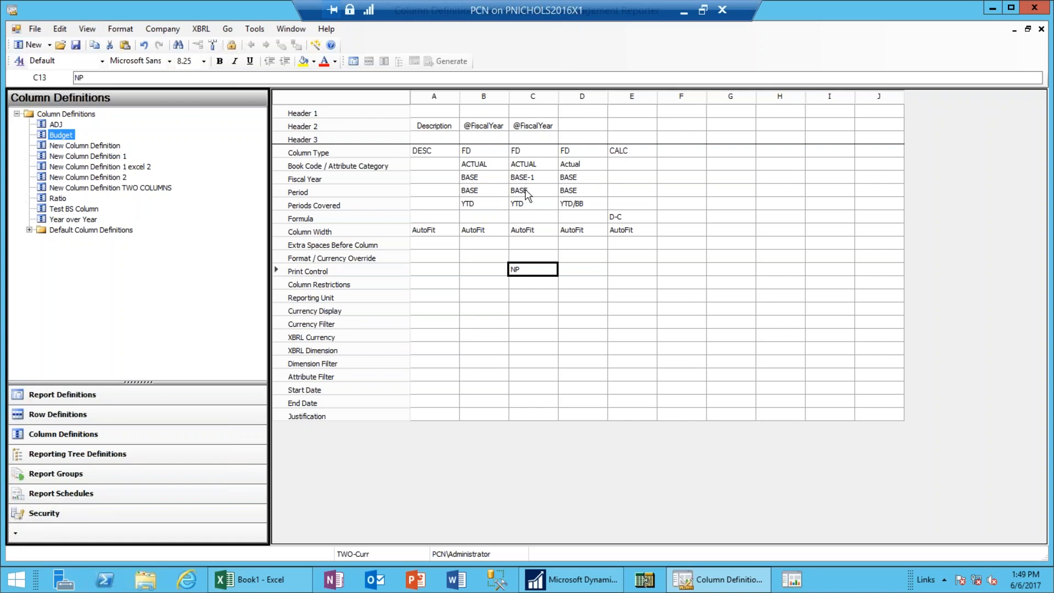
left_click(1028, 30)
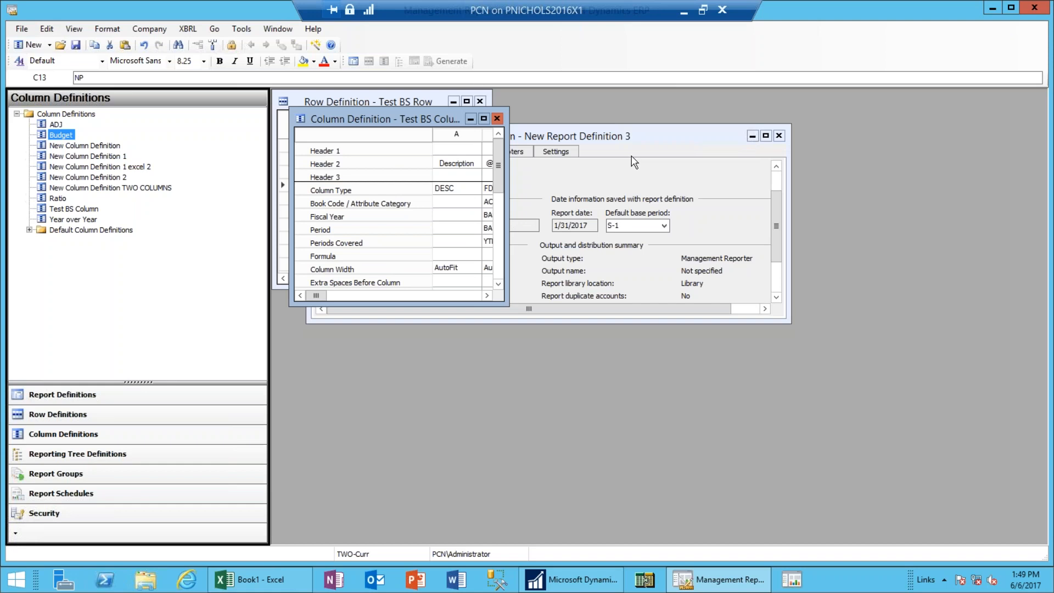
Set the report's tree type to Reporting tree using Test BS Tree, and open that tree for editing.
left_click(721, 154)
left_click(766, 119)
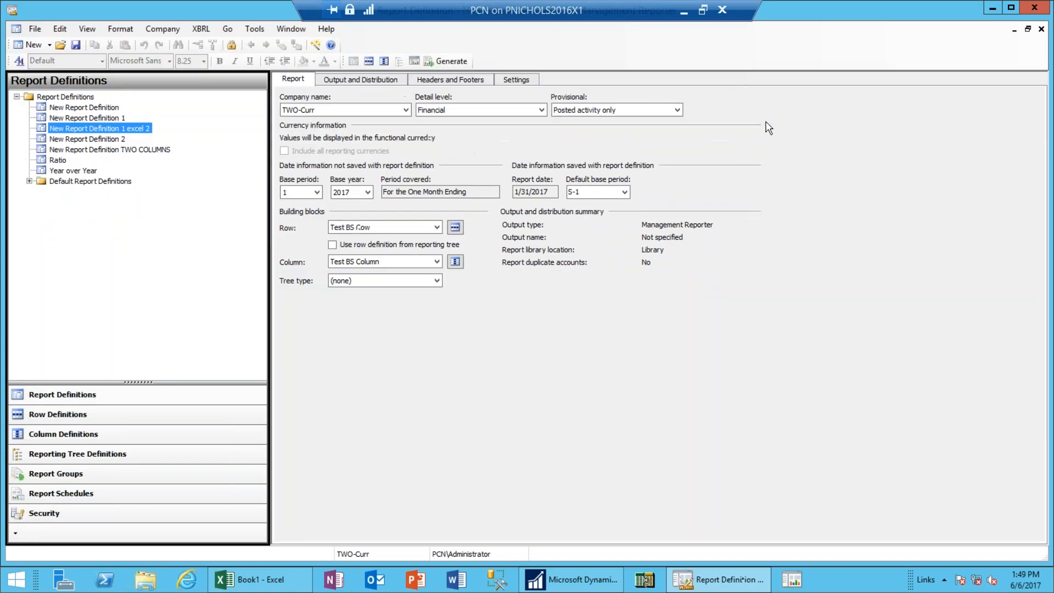
left_click(434, 279)
left_click(409, 302)
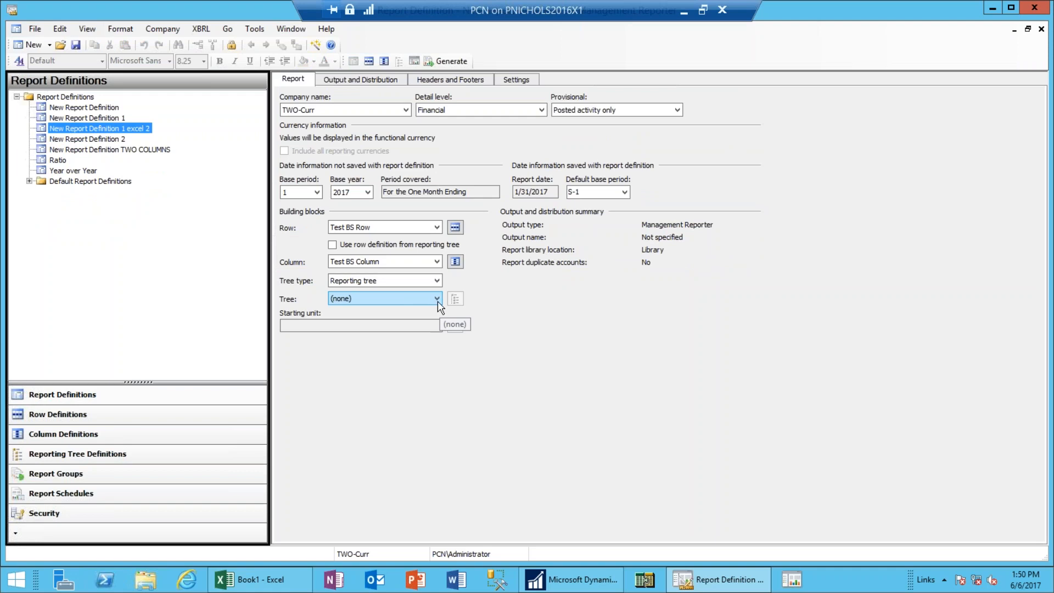
left_click(434, 297)
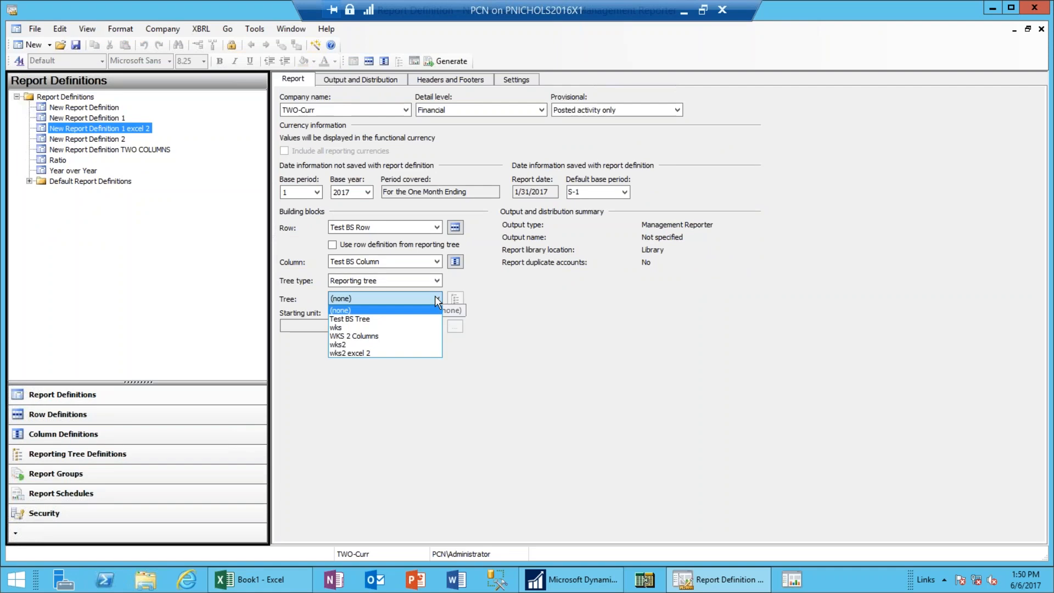
left_click(379, 319)
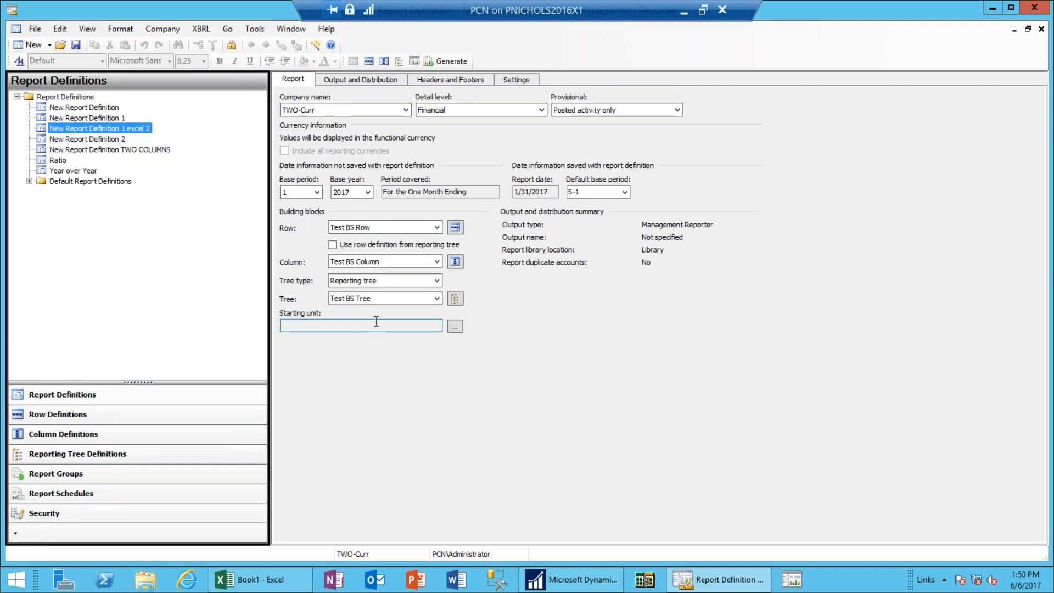
left_click(455, 298)
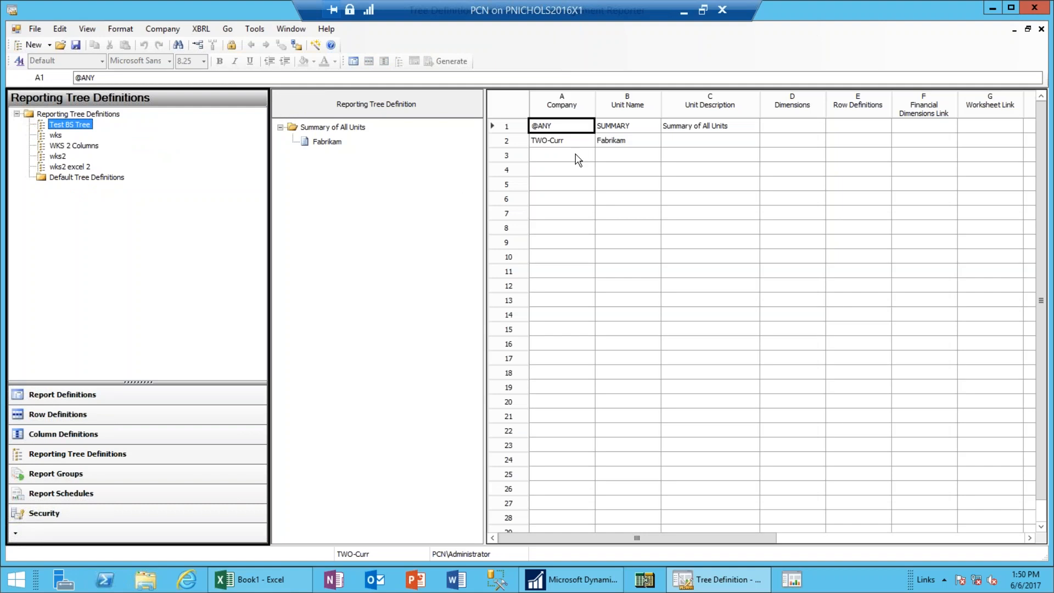
Add row 3 to the tree with company TWO-Curr and unit name 'Fabrikam 2'.
left_click(576, 158)
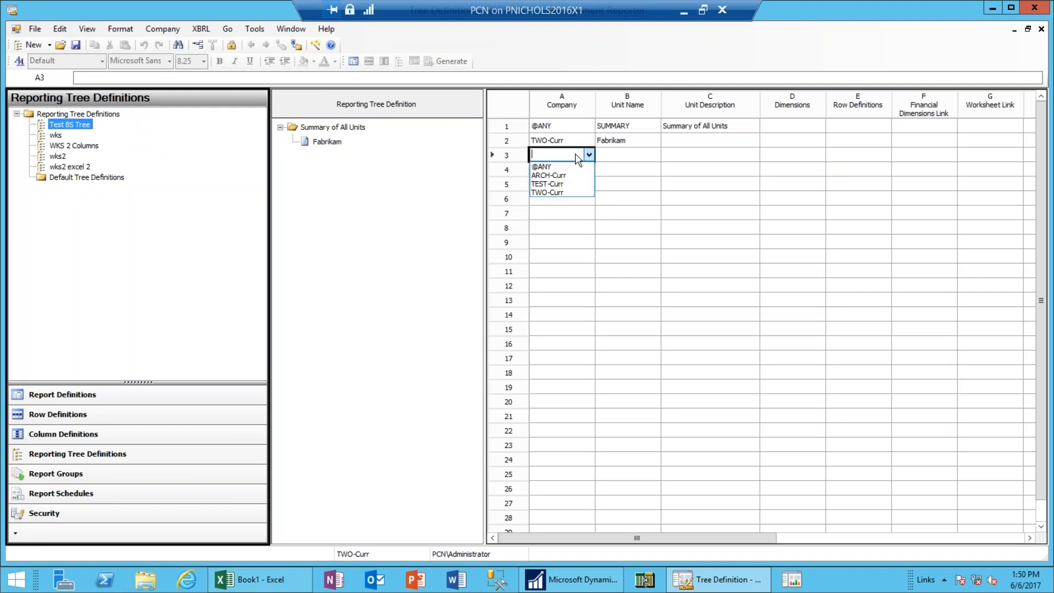
left_click(569, 193)
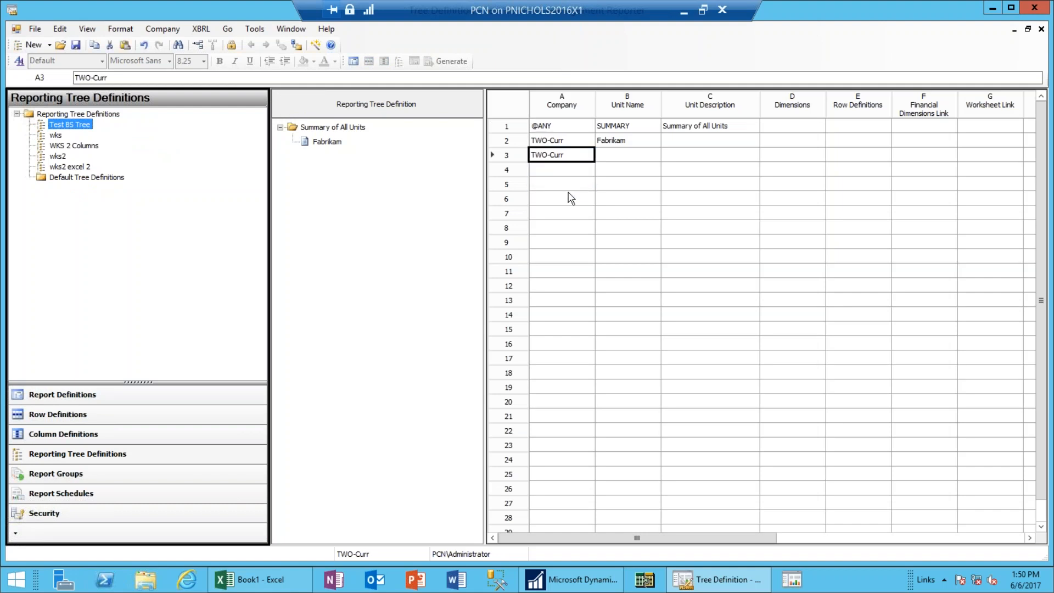
left_click(648, 158)
type("Fabrikam 2")
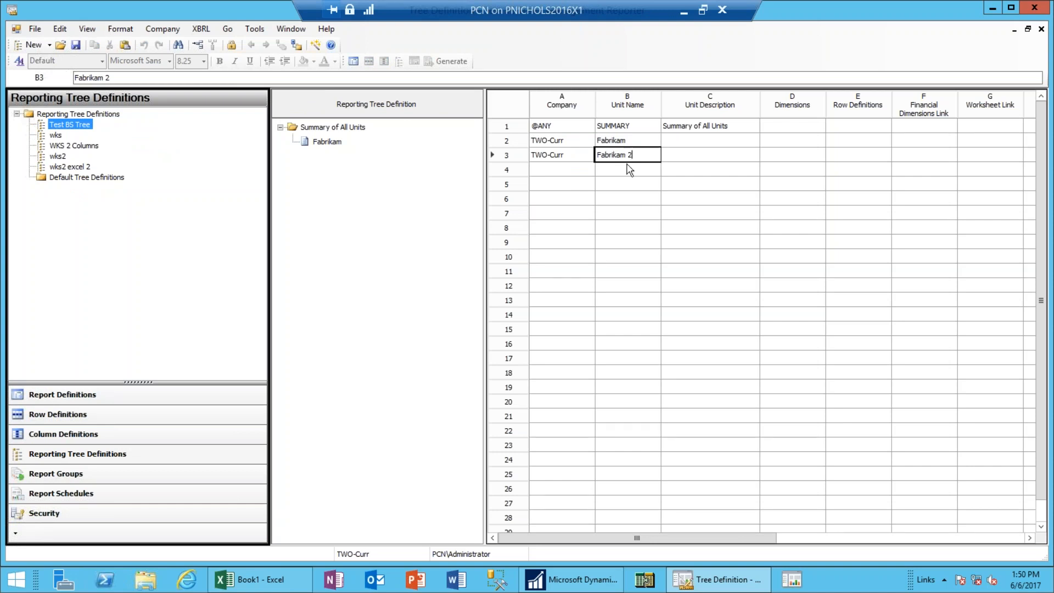
left_click(576, 173)
Add row 4 with company TWO-Curr and unit name 'Fabrikam3'.
left_click(575, 175)
left_click(575, 175)
left_click(561, 208)
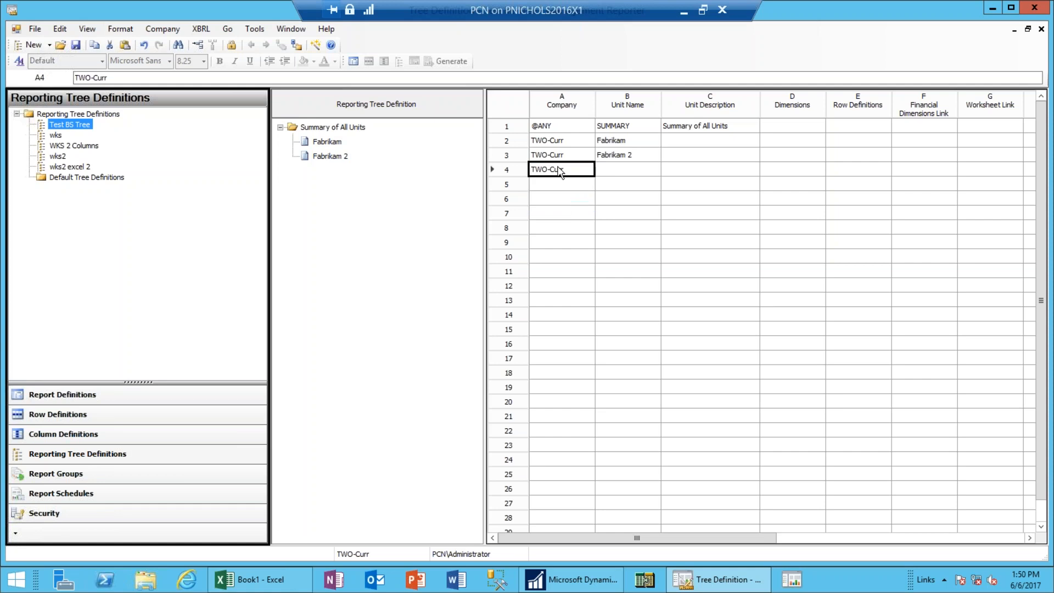
left_click(626, 171)
type("Fa")
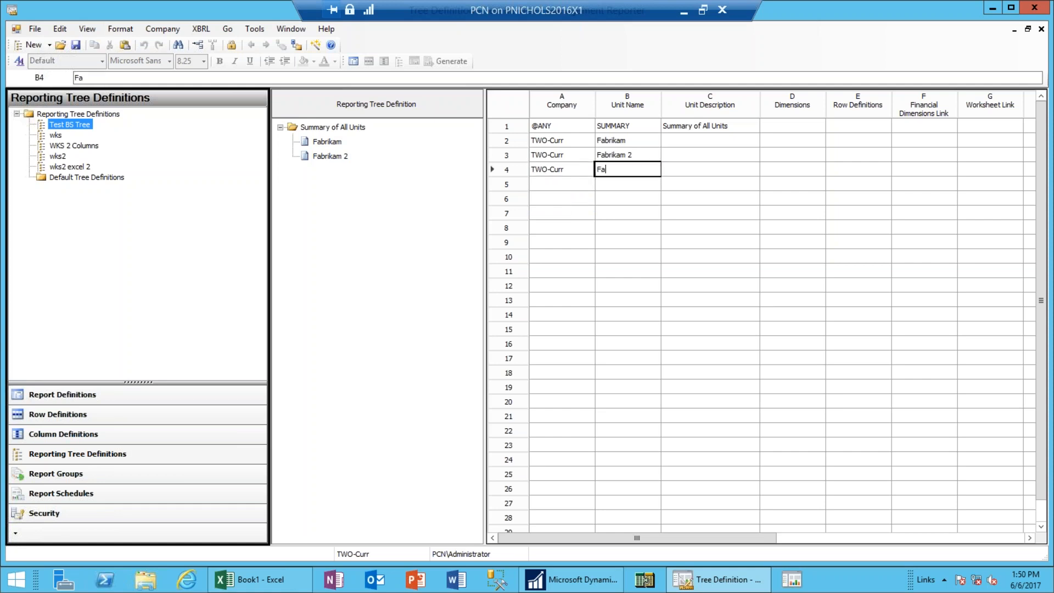
type("brikam3")
key("Tab")
left_click(632, 172)
left_click(432, 77)
key("BackSpace")
key("Escape")
type("3")
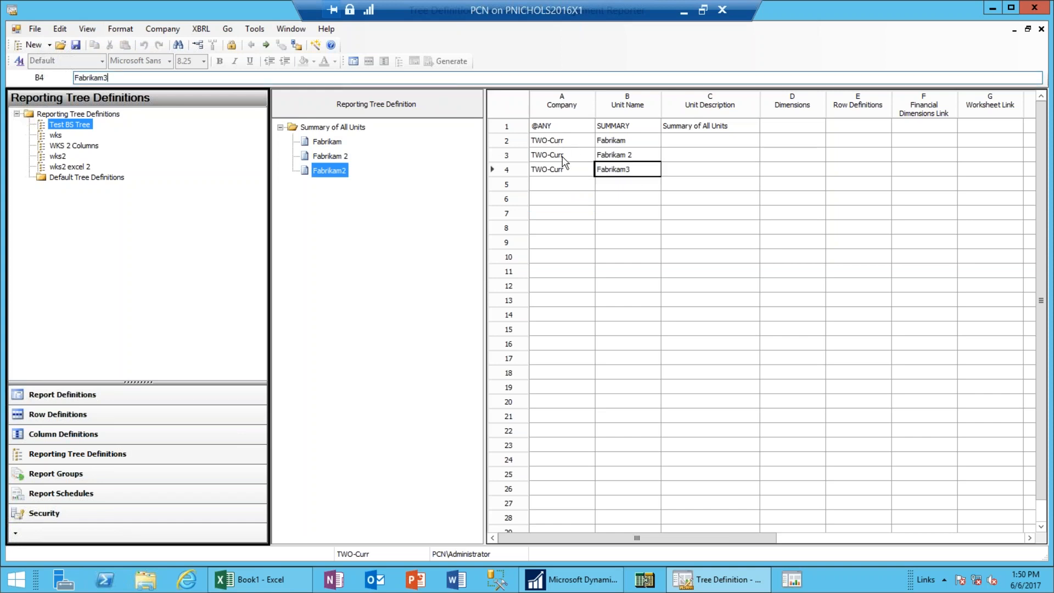
left_click(564, 198)
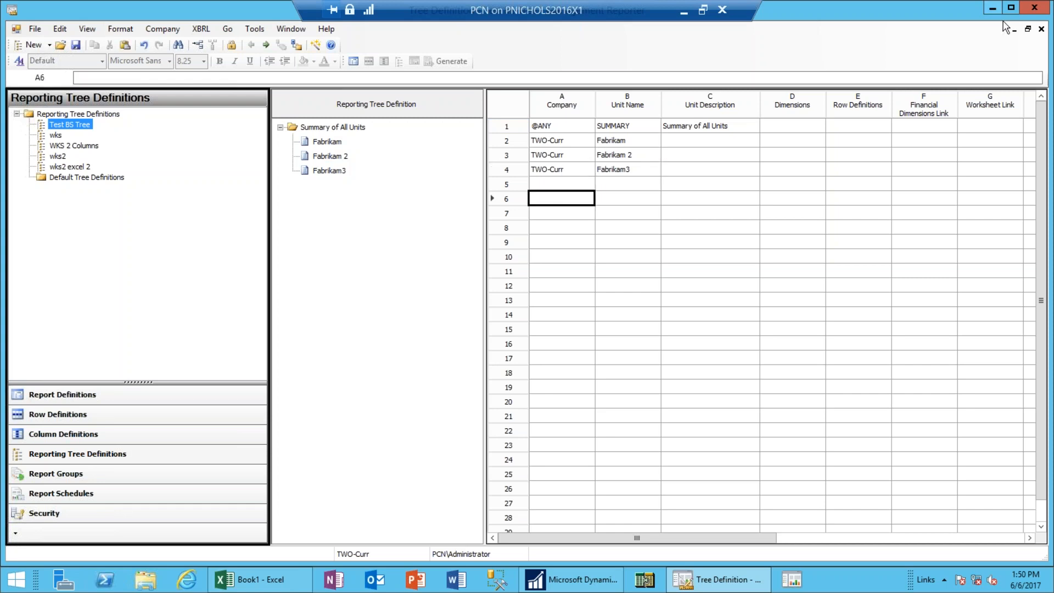
Close Test BS Tree saving its changes, and bring the column definition forward.
left_click(1028, 30)
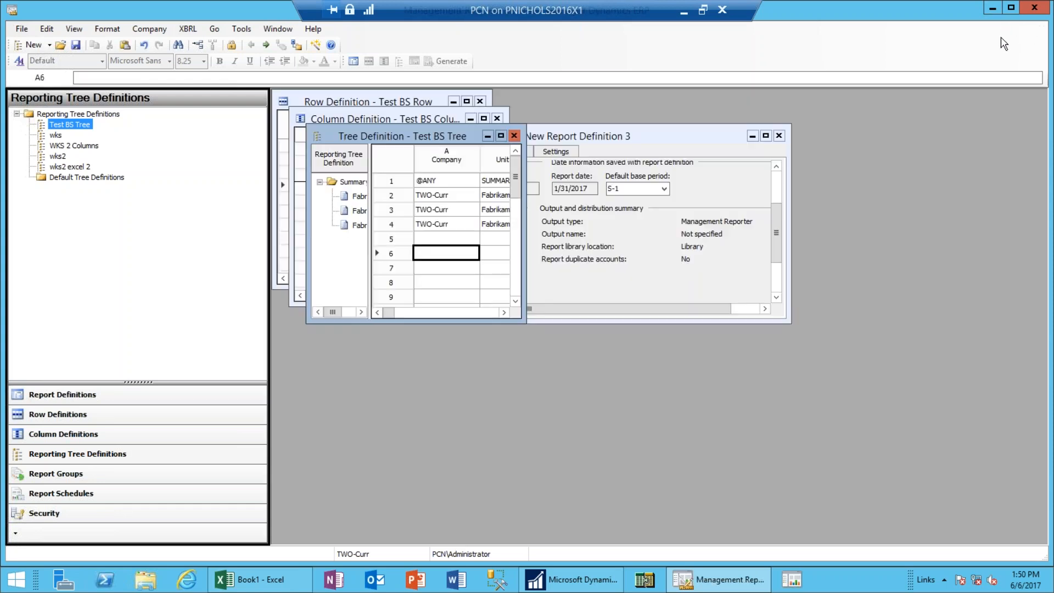
left_click(514, 137)
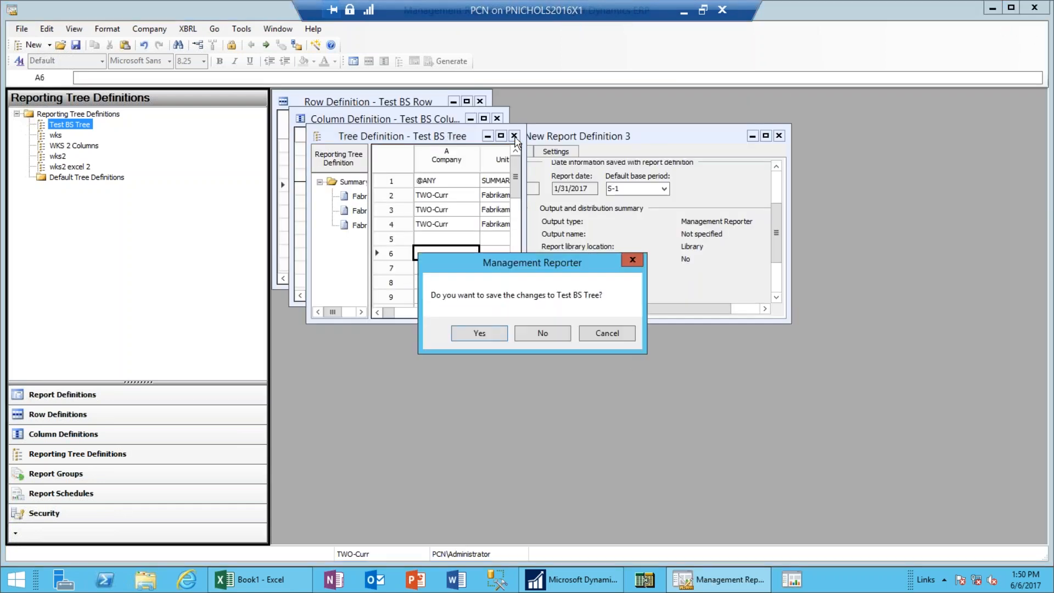
left_click(497, 336)
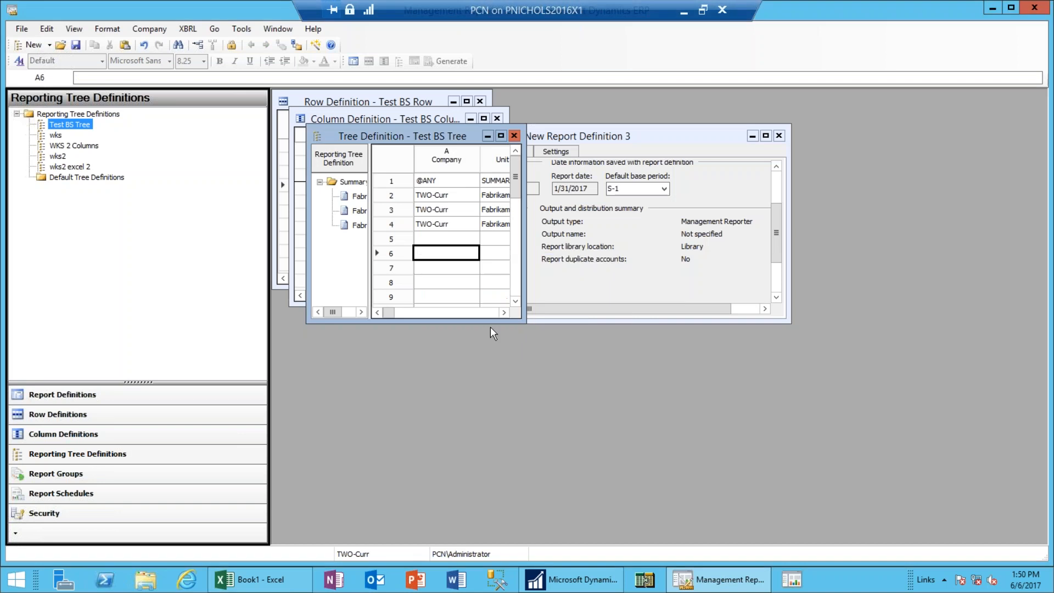
left_click(485, 104)
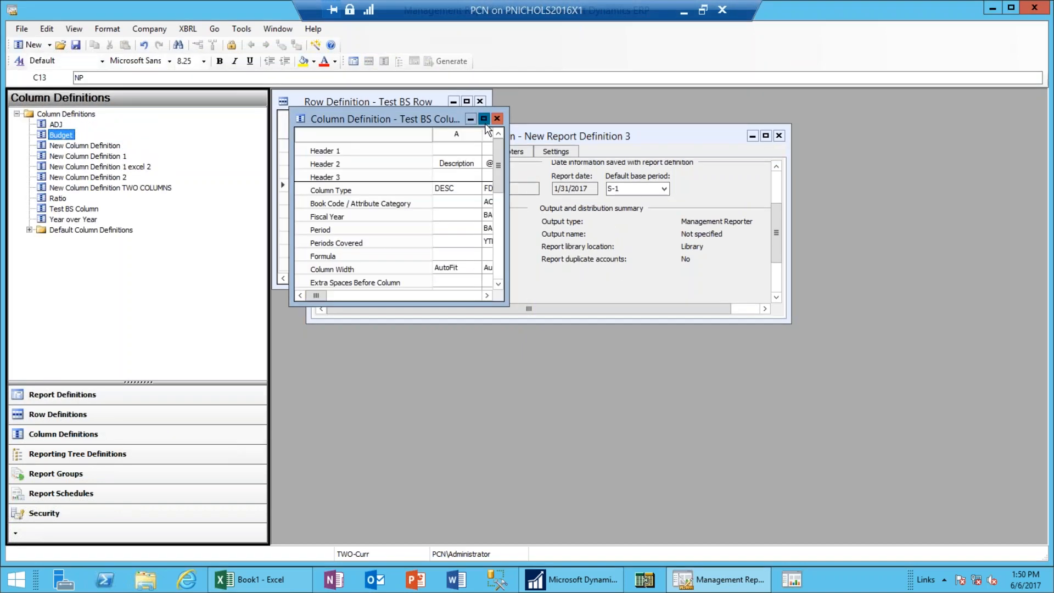
Maximize the column definition and delete columns D and E.
left_click(484, 119)
left_click(593, 102)
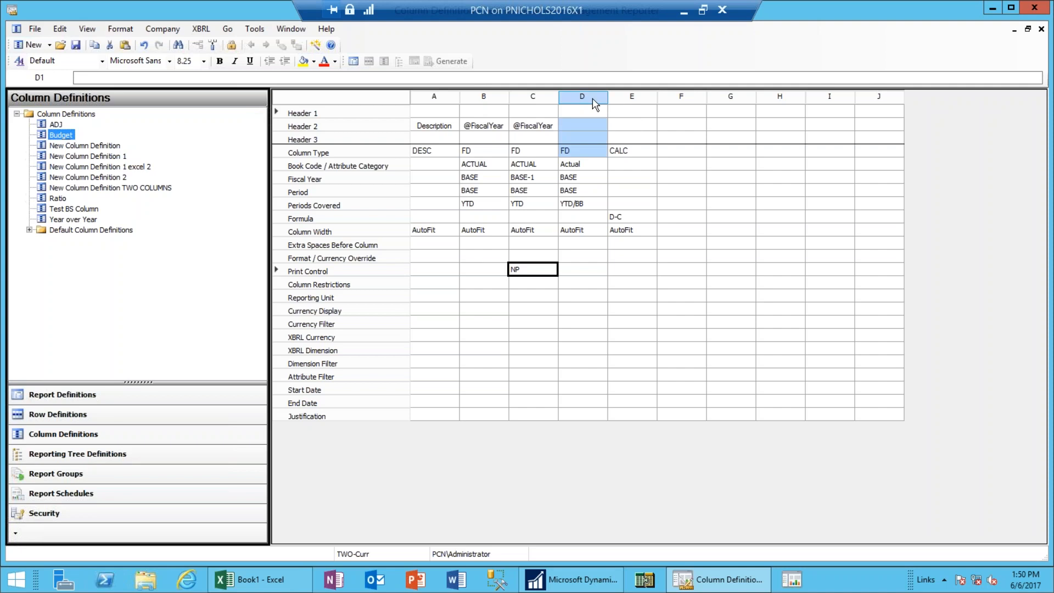
left_click_drag(595, 104, 616, 104)
right_click(617, 104)
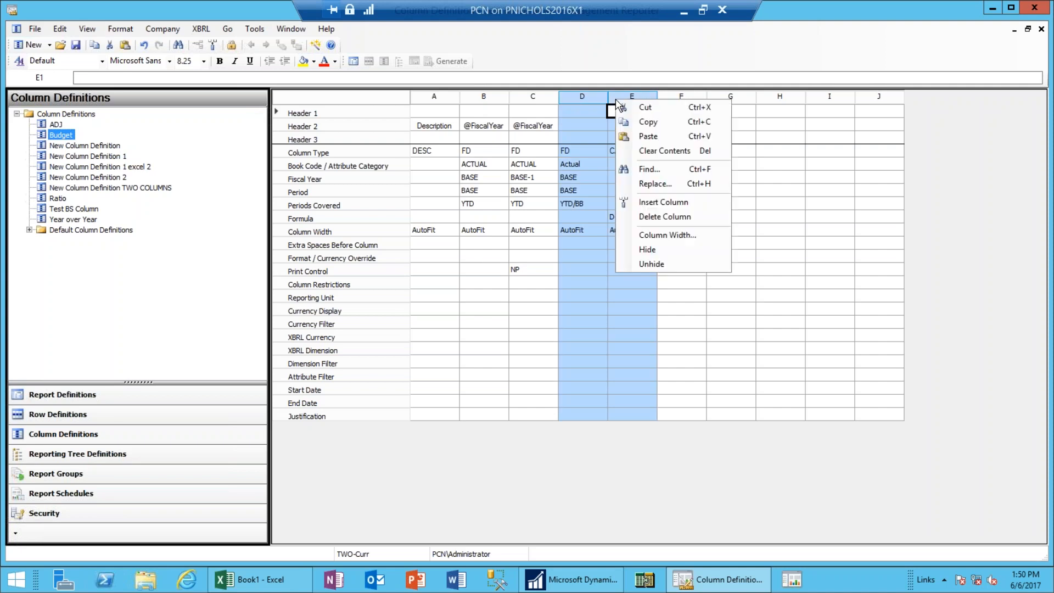
left_click(651, 219)
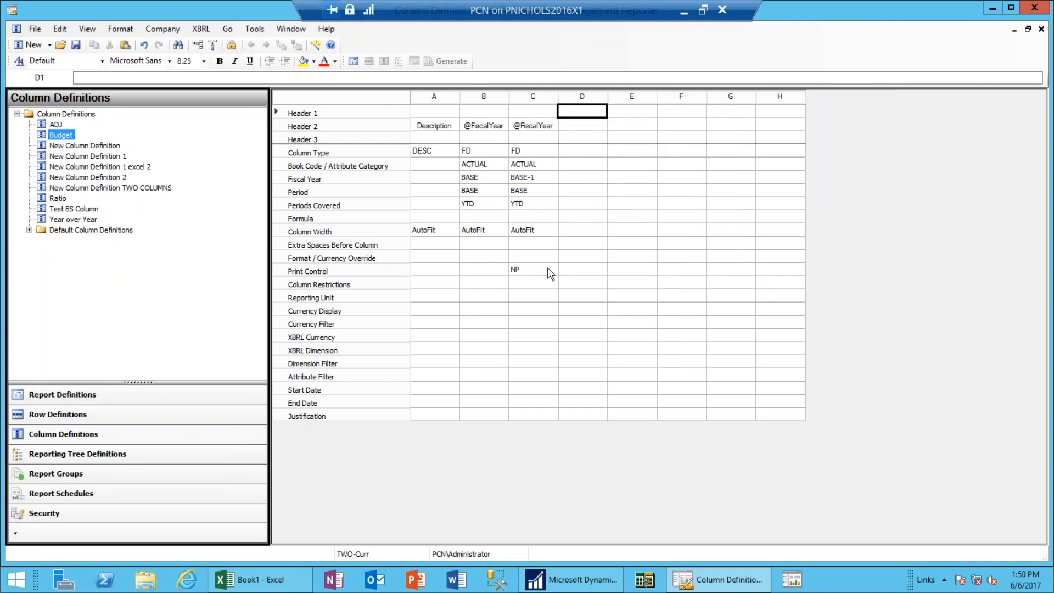
Clear column C's NP print control and set its fiscal year to BASE.
left_click(551, 273)
key("Delete")
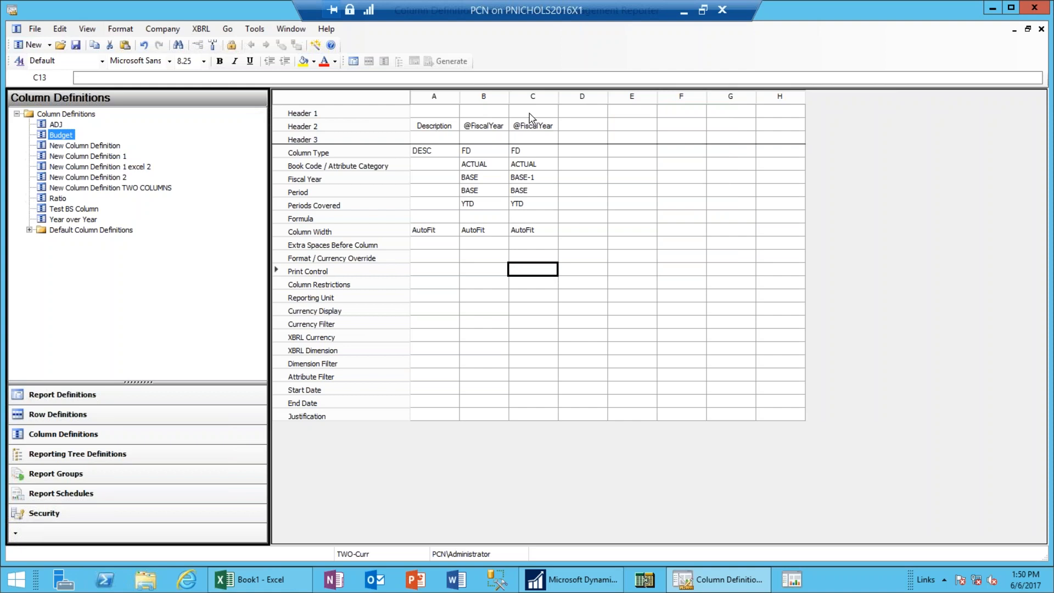
left_click(546, 177)
left_click(552, 176)
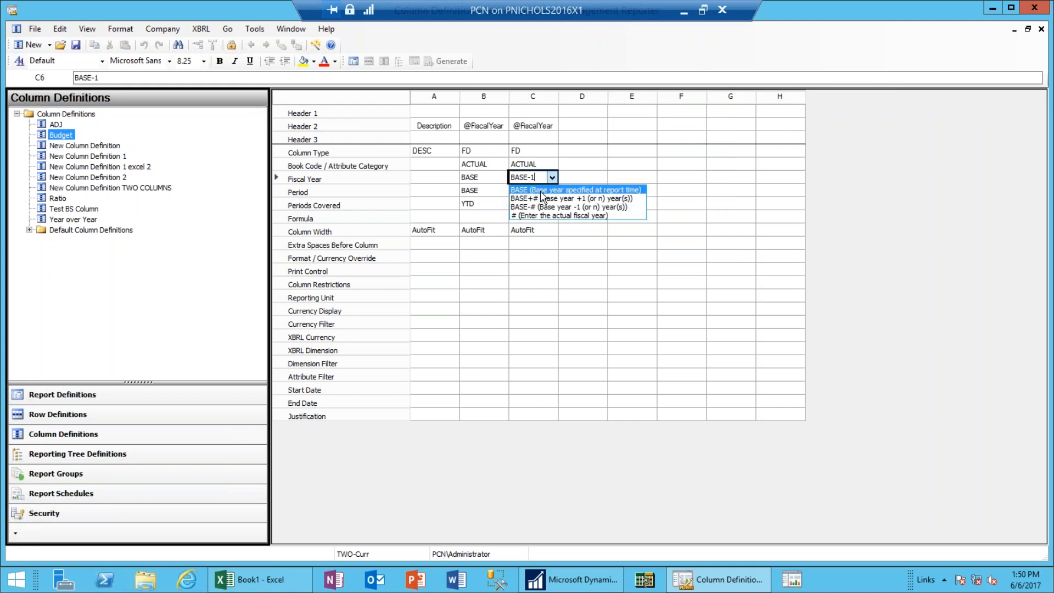
left_click(542, 192)
left_click(575, 155)
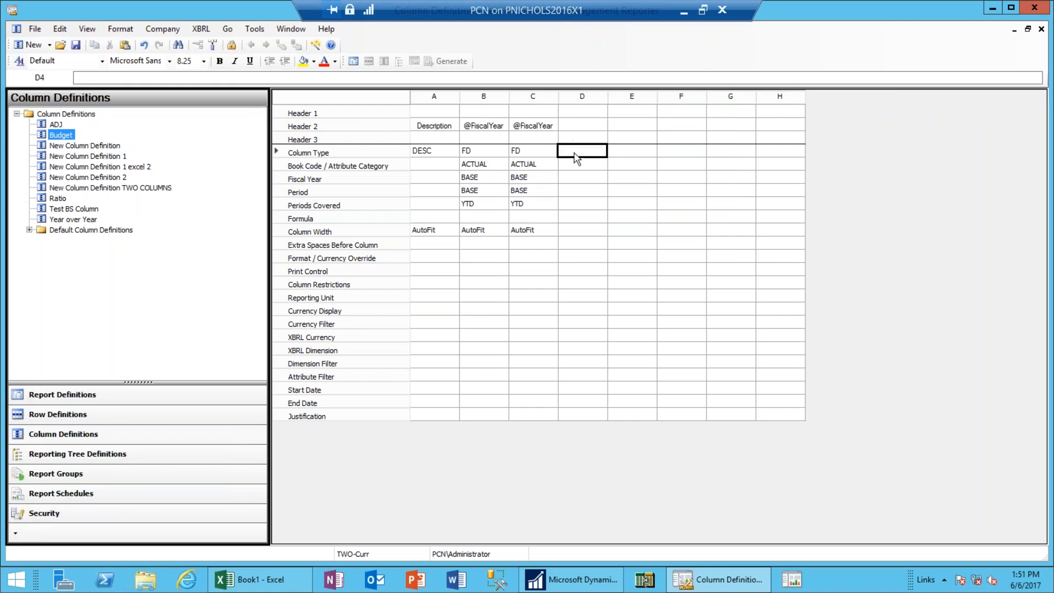
double_click(570, 155)
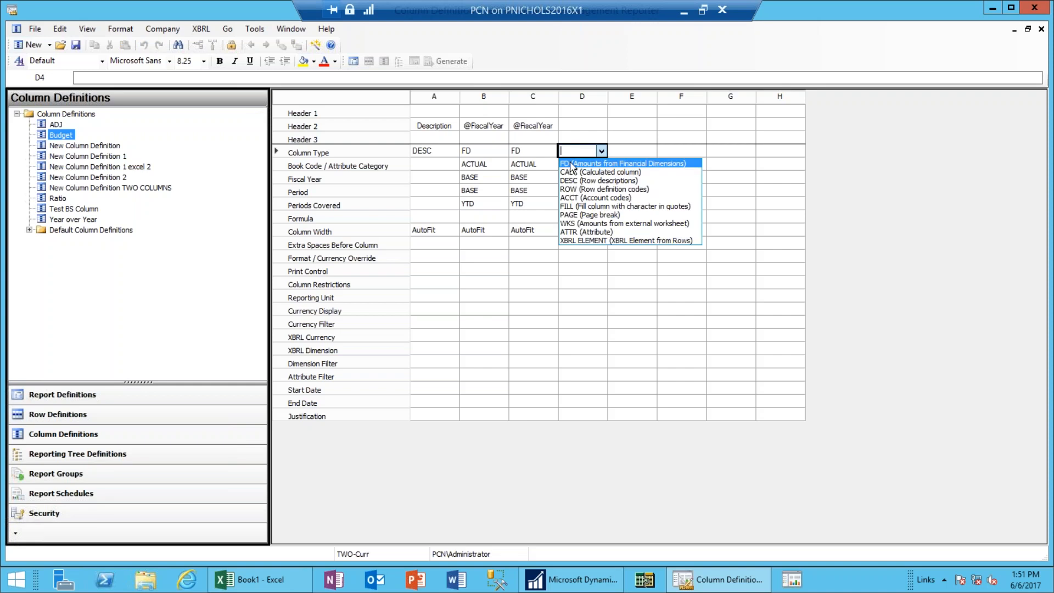
left_click(571, 164)
double_click(575, 128)
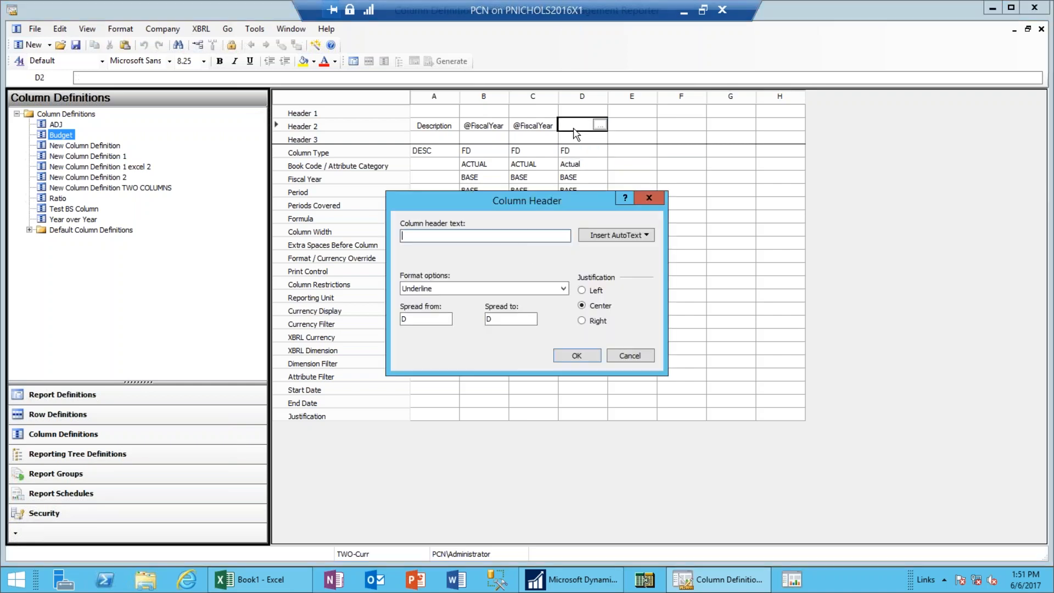
left_click(631, 236)
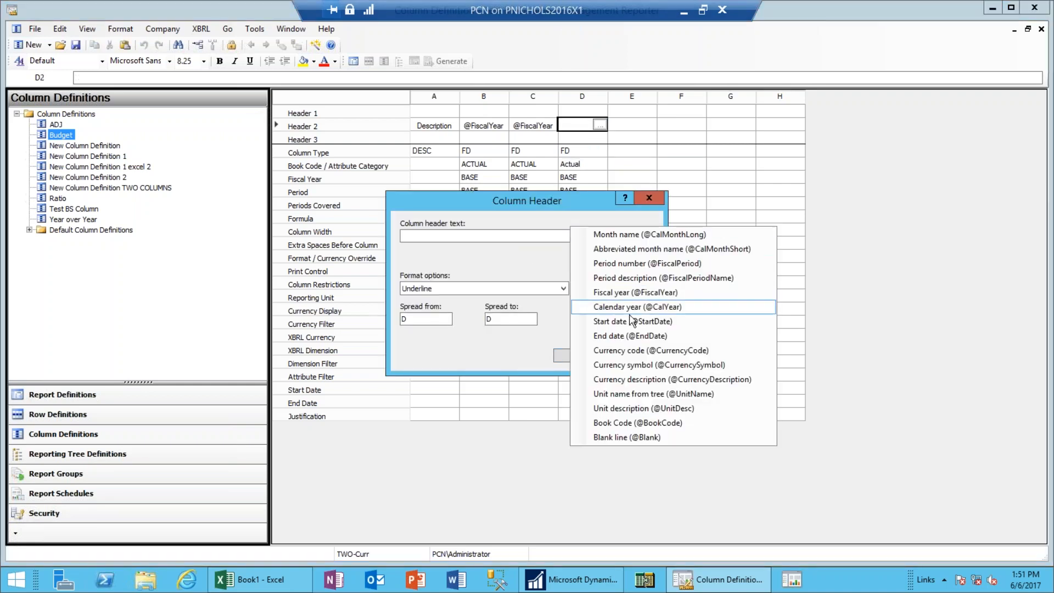
left_click(635, 292)
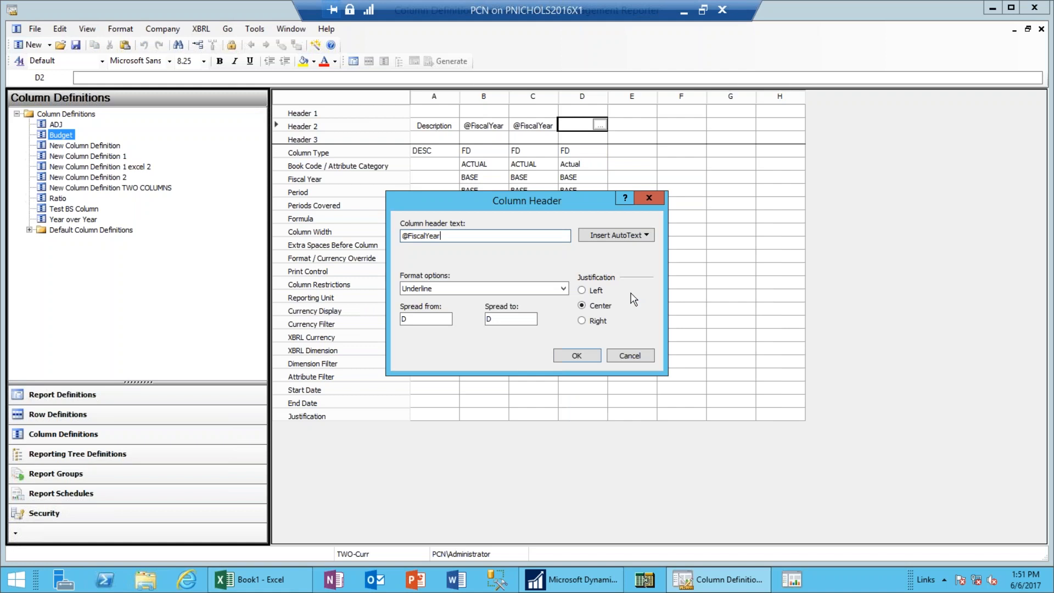
left_click(576, 356)
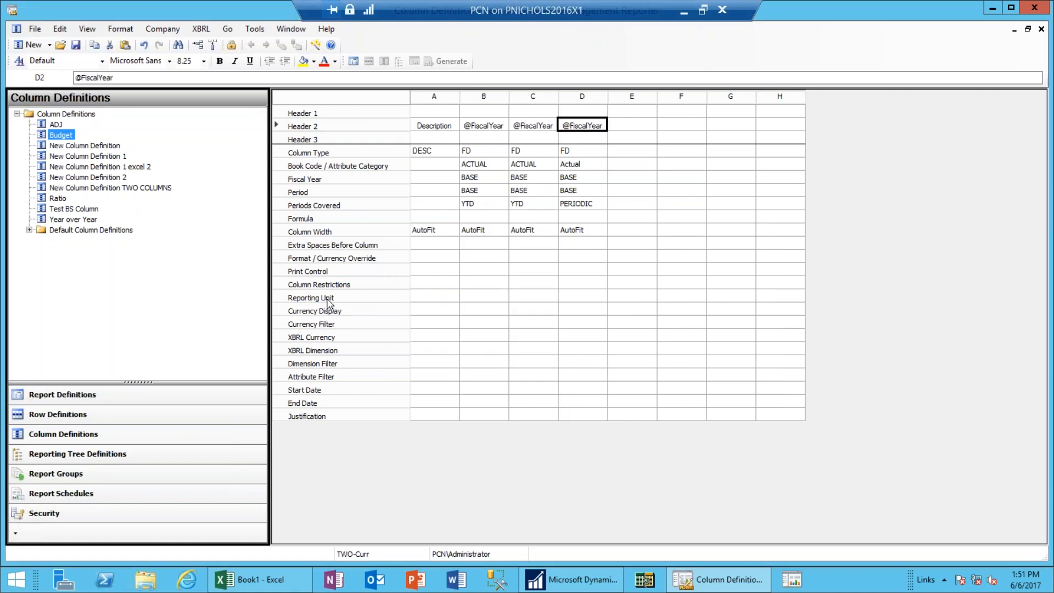
left_click(504, 299)
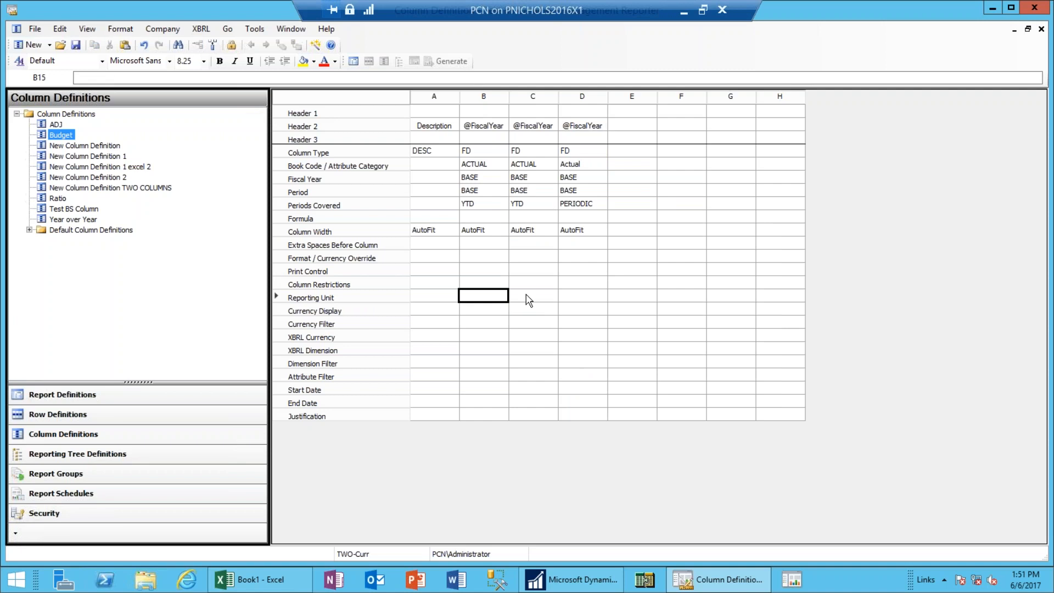
Assign reporting units Fabrikam, Fabrikam 2 and Fabrikam3 to columns B, C and D.
left_click(536, 299)
left_click(585, 305)
double_click(492, 303)
left_click(442, 231)
left_click(604, 403)
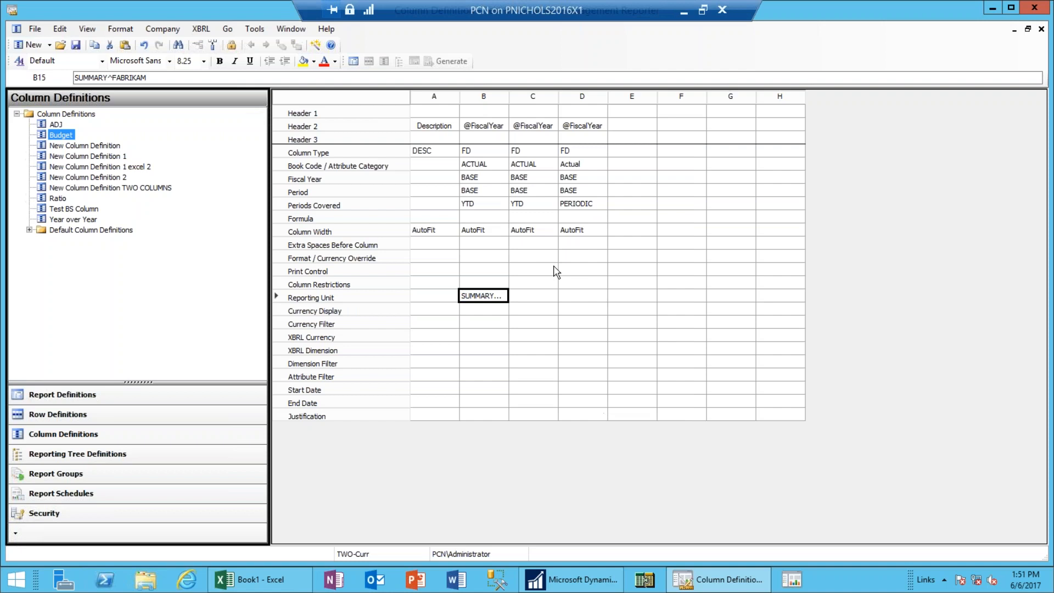
double_click(545, 299)
left_click(439, 239)
left_click(610, 404)
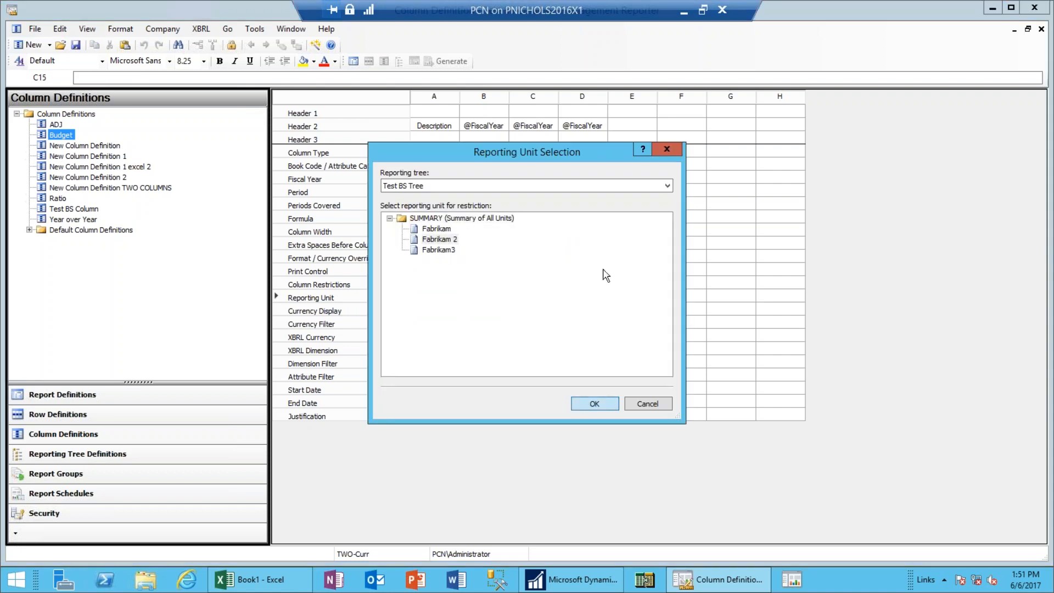
double_click(582, 296)
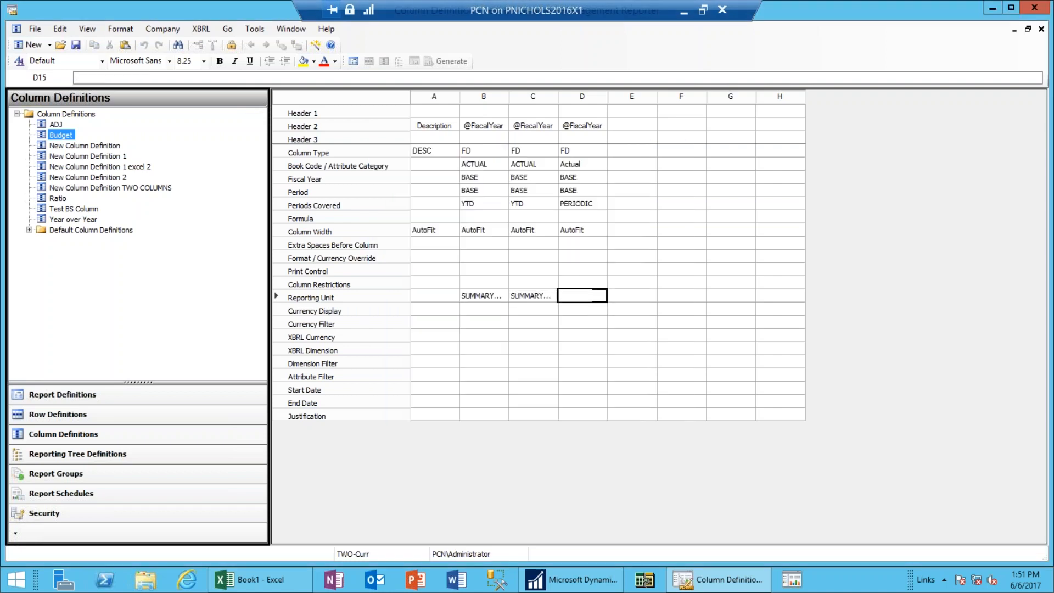
left_click(439, 250)
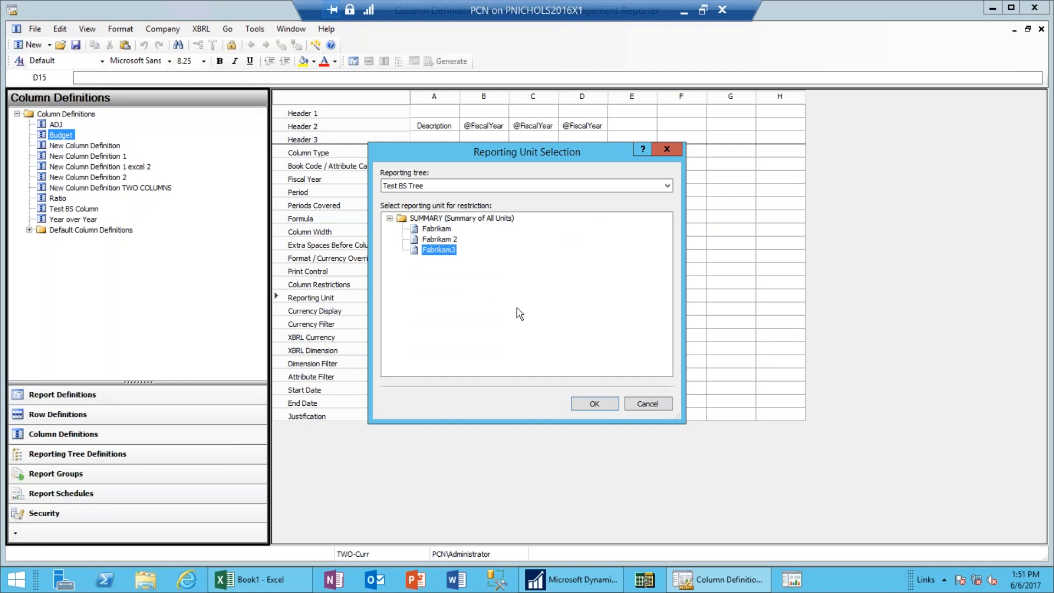
left_click(607, 401)
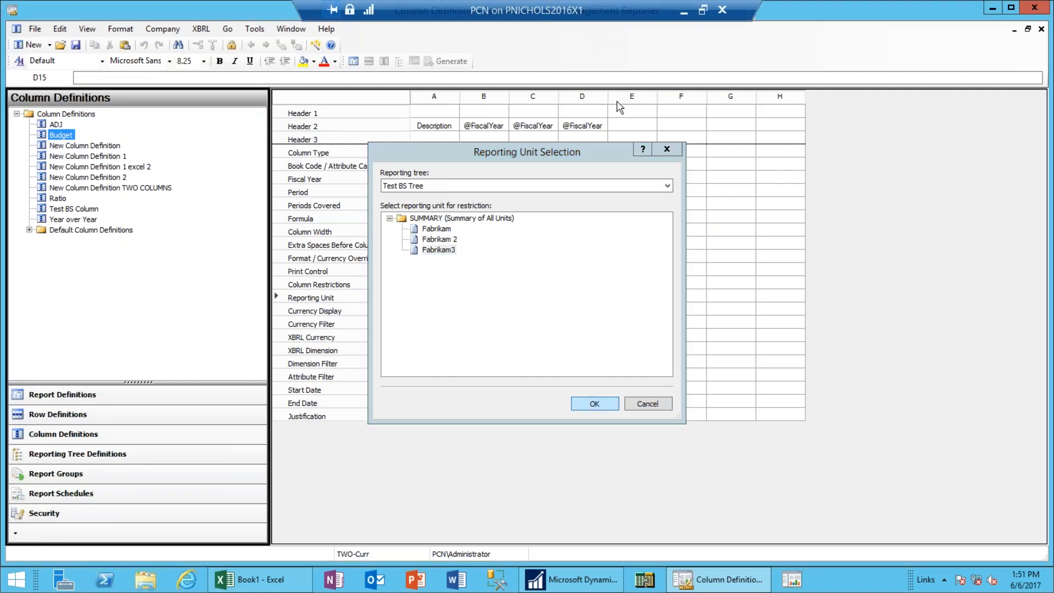
Autofit columns B, C and D to show their unit names.
double_click(509, 96)
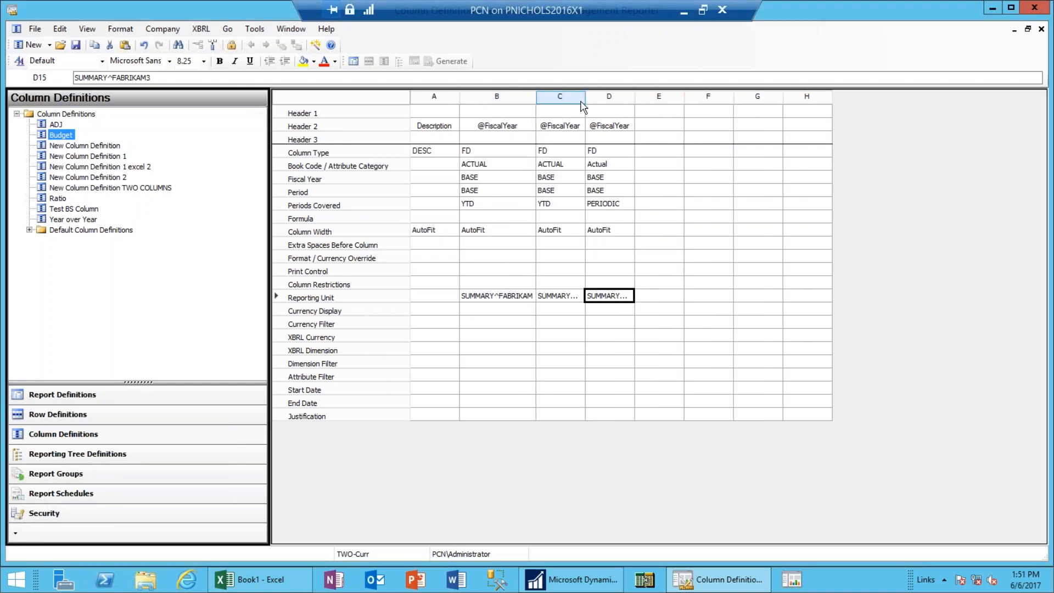
double_click(585, 96)
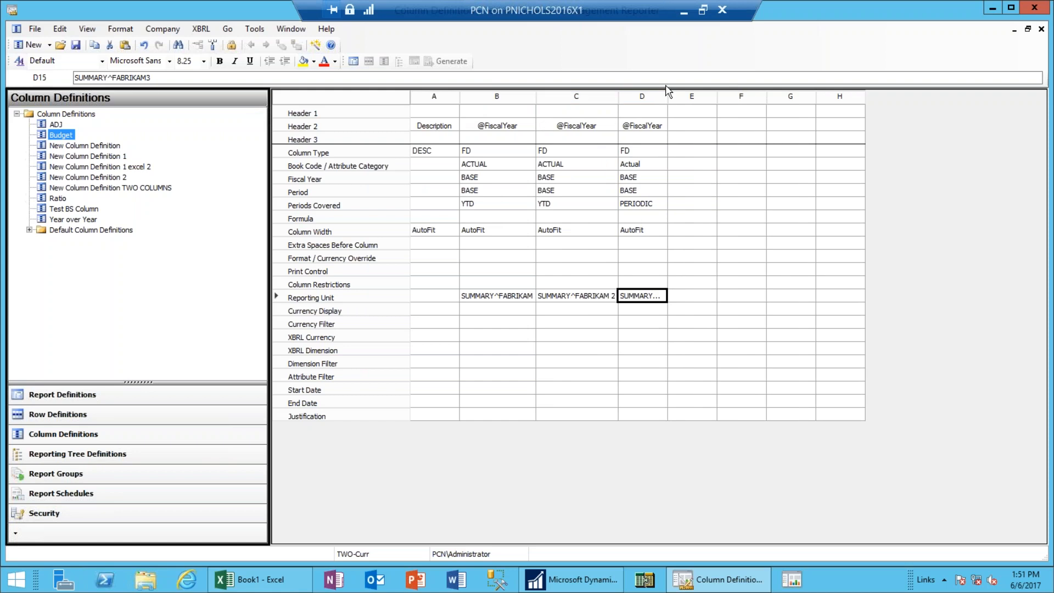
double_click(668, 96)
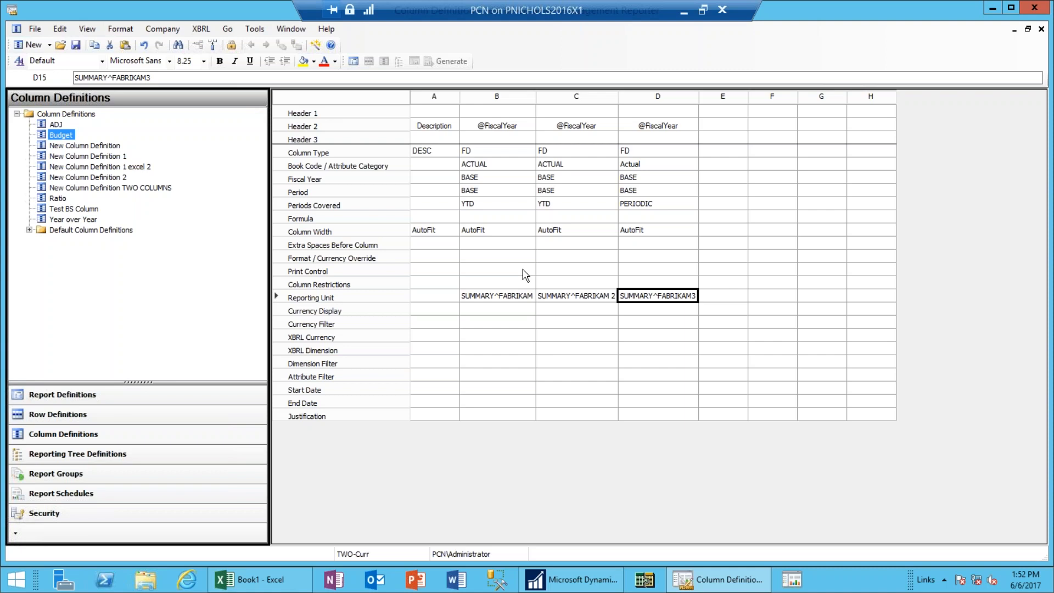
Close the new report definition, saving it as 'Test BS Report'.
left_click(1028, 30)
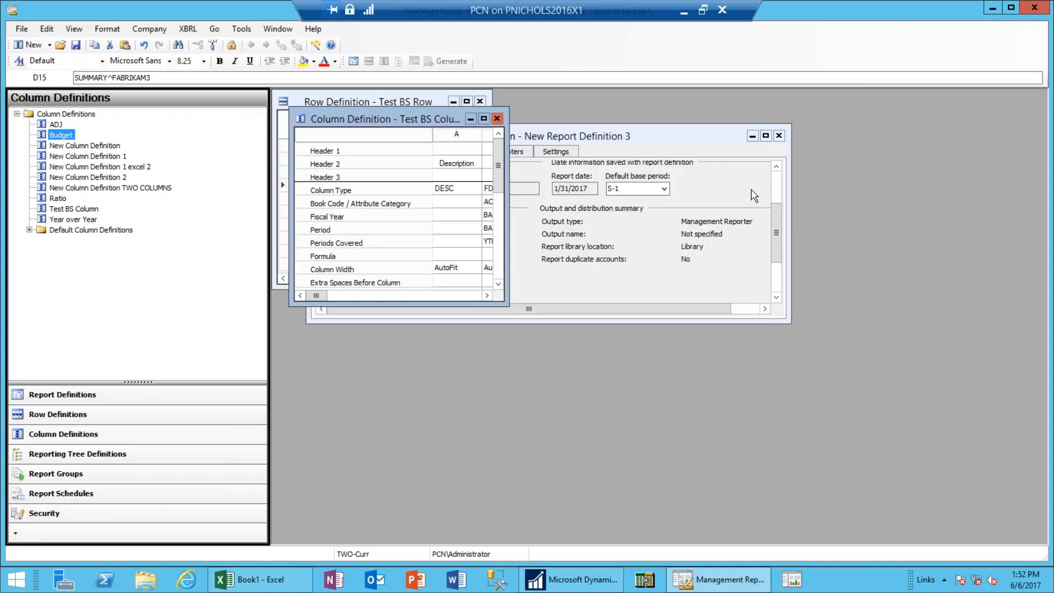
left_click(767, 137)
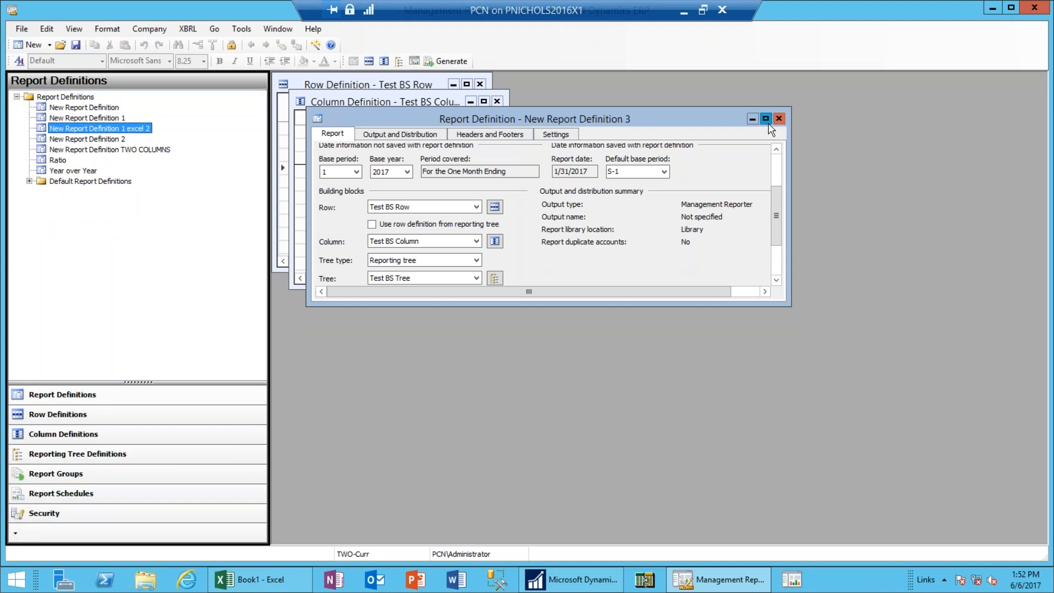
left_click(765, 119)
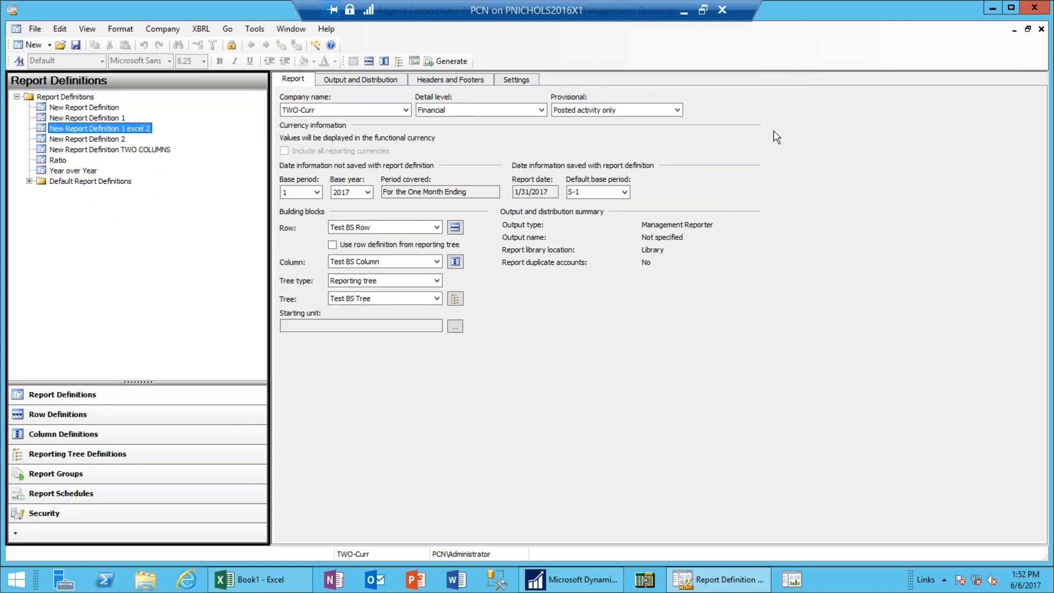
left_click(1028, 29)
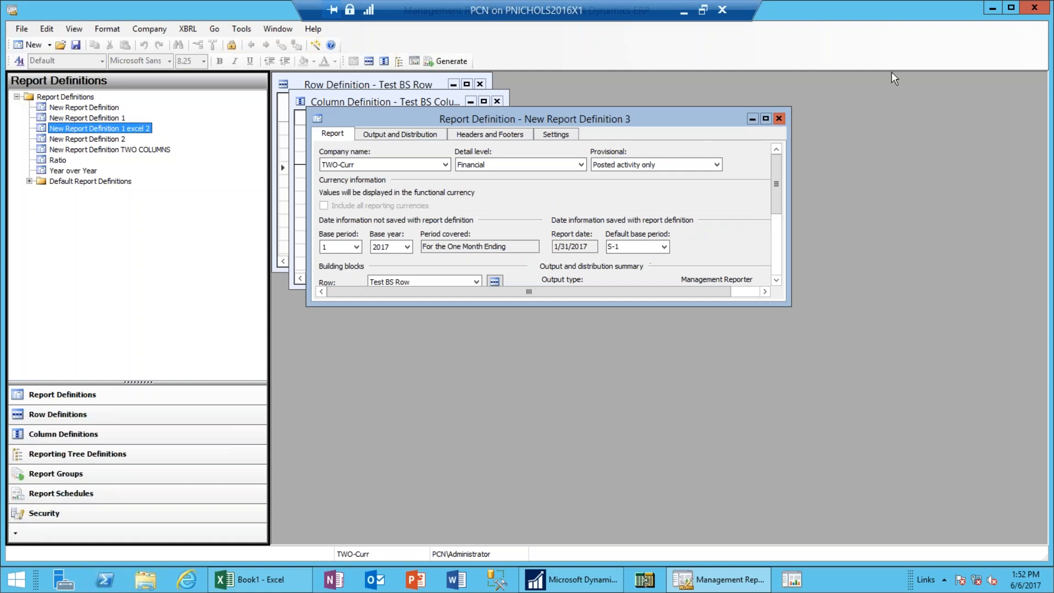
left_click(780, 119)
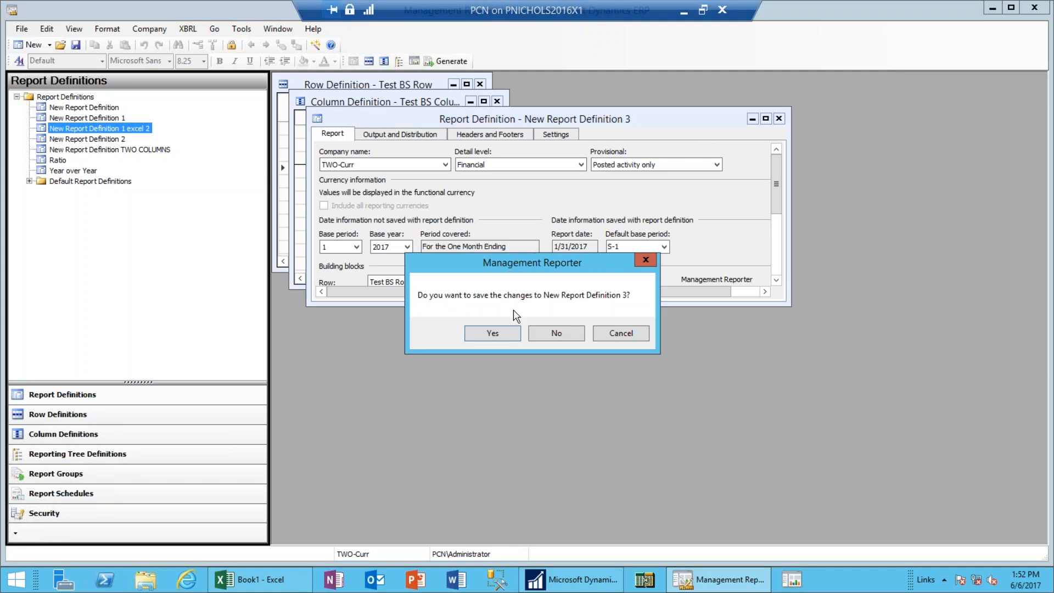
left_click(508, 338)
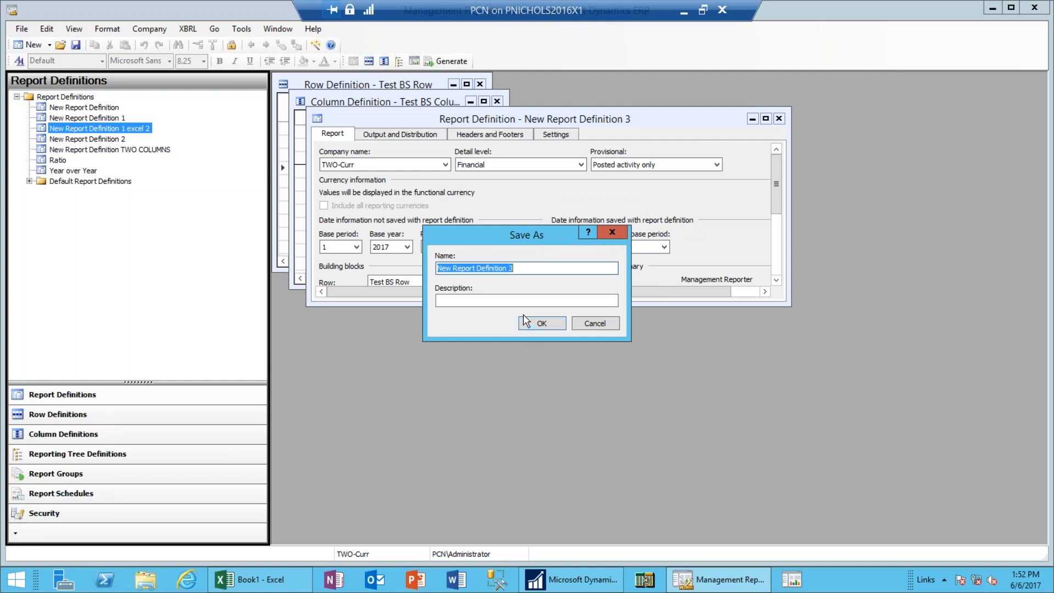
type("Test ")
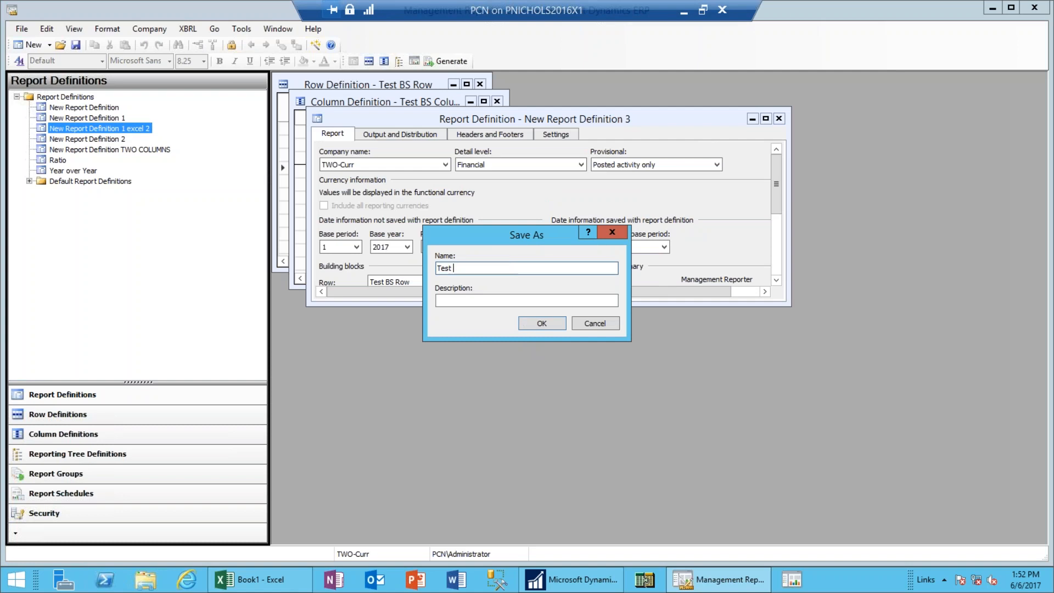
type("BS Report")
left_click(557, 326)
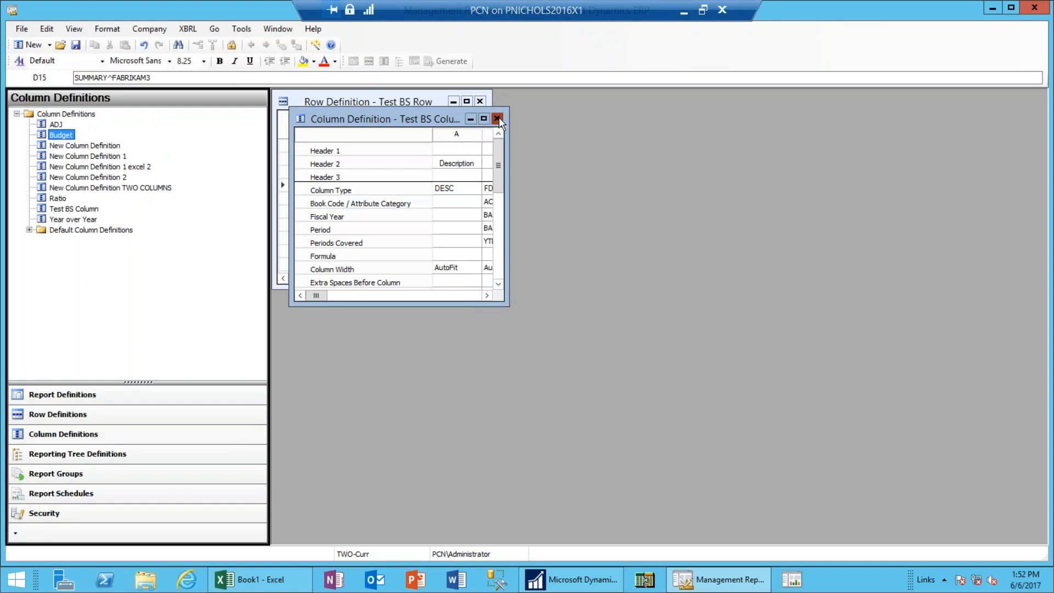
Close Test BS Column and Test BS Row, discarding their changes.
left_click(497, 122)
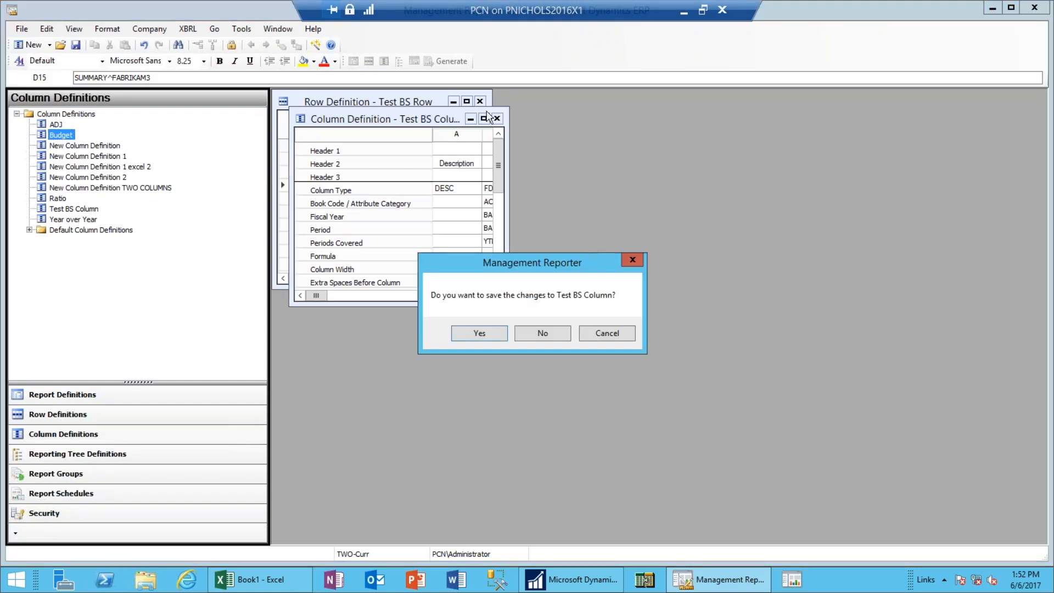
left_click(546, 333)
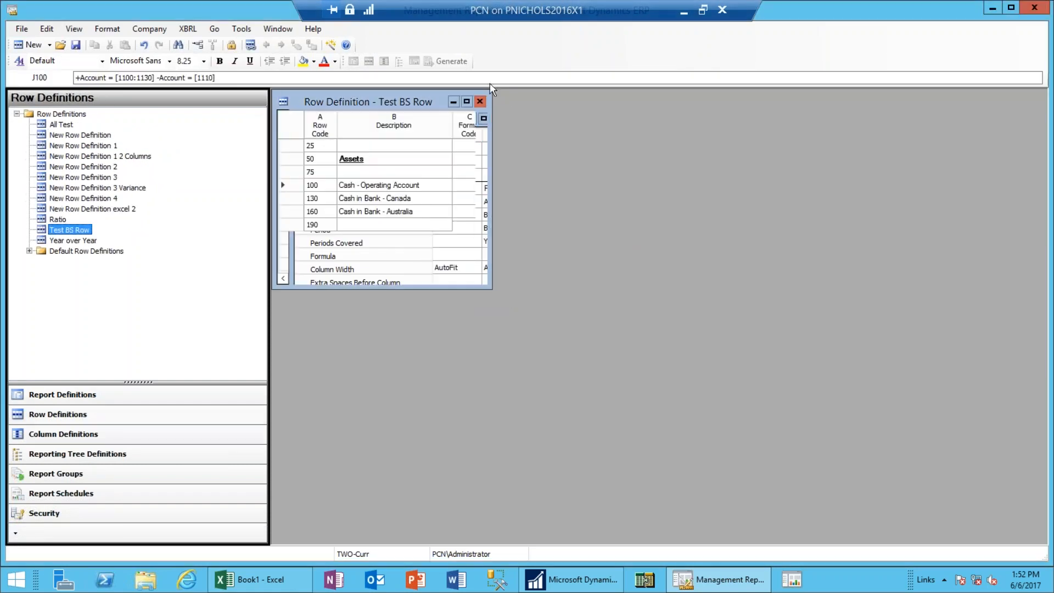
left_click(480, 101)
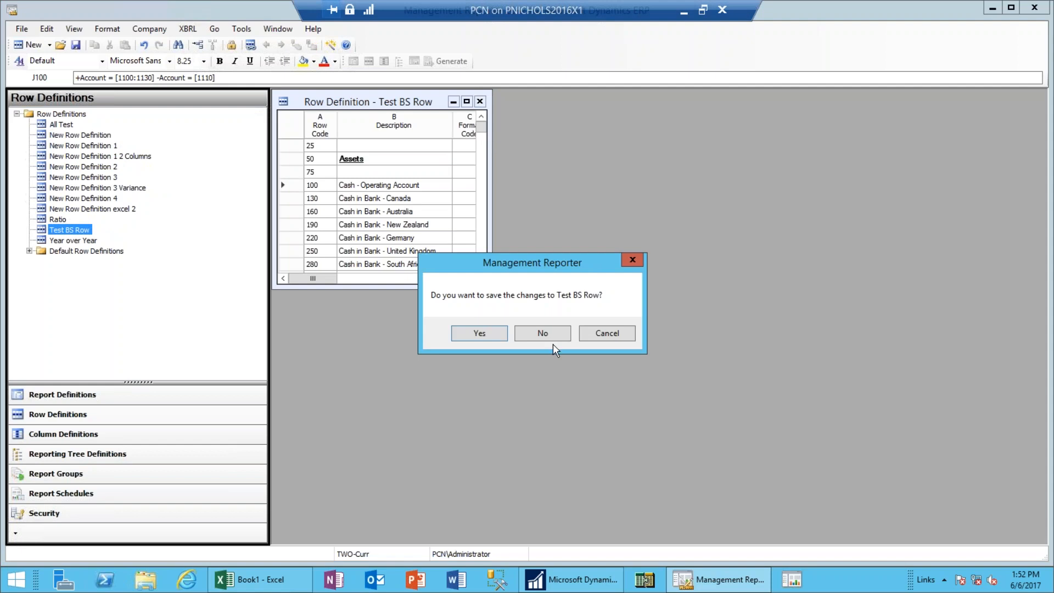
left_click(544, 332)
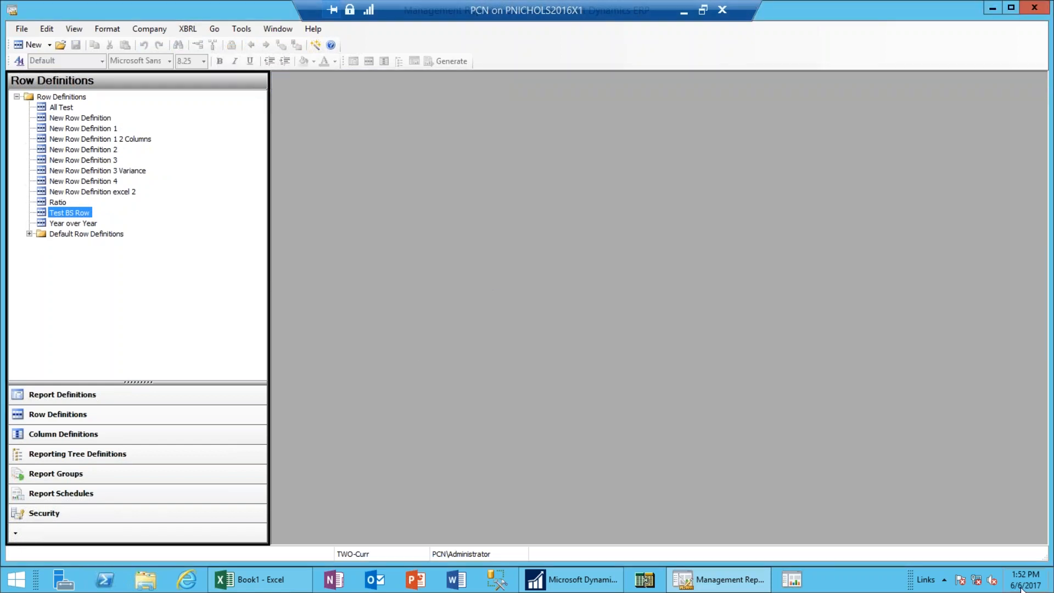
Reopen Test BS Row, then select Test BS Report in the report definitions list.
left_click(62, 215)
double_click(62, 214)
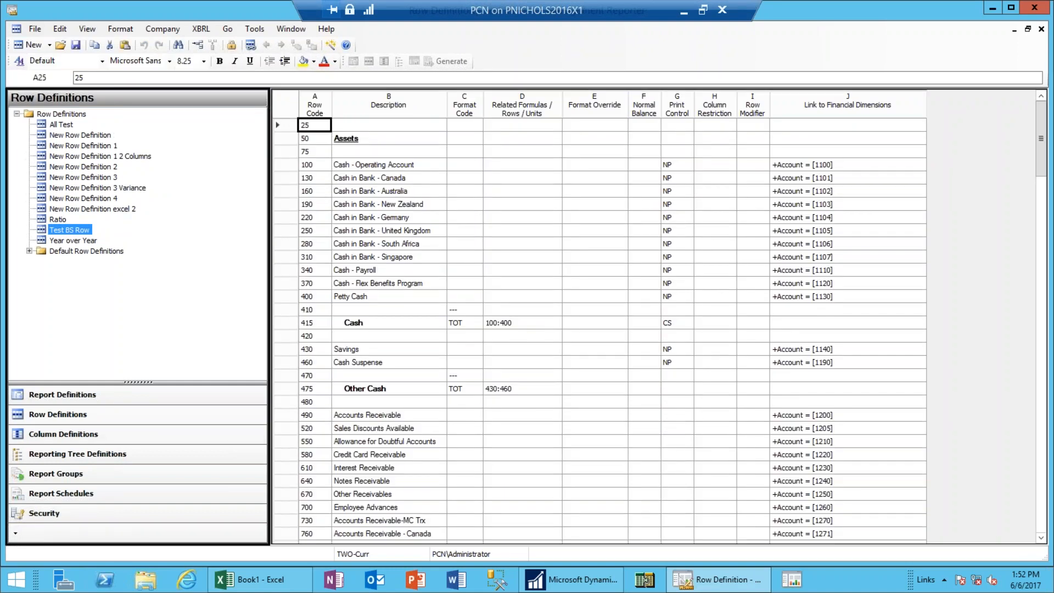
left_click(56, 399)
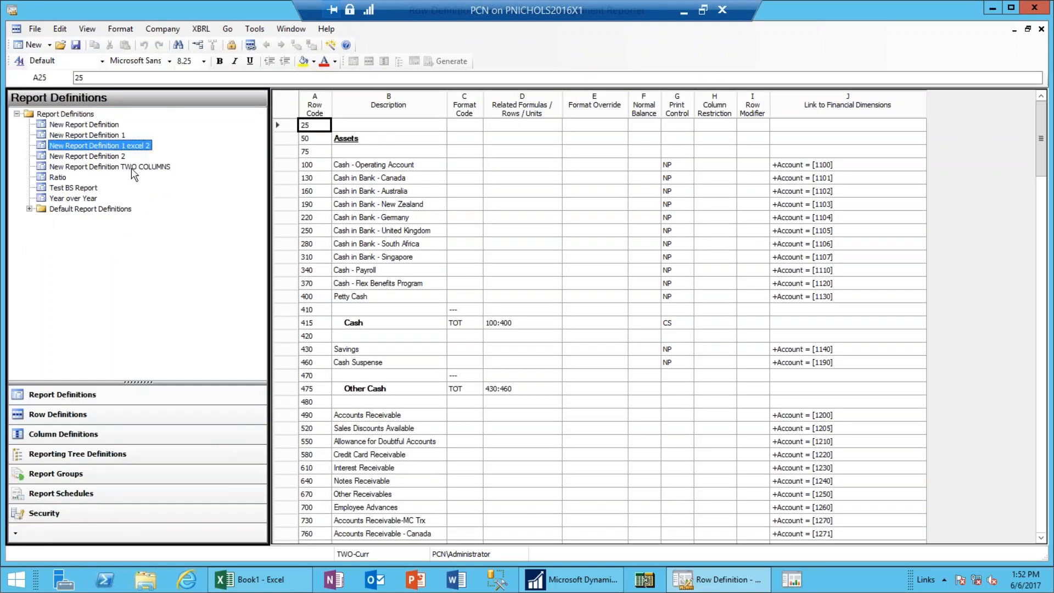
left_click(96, 191)
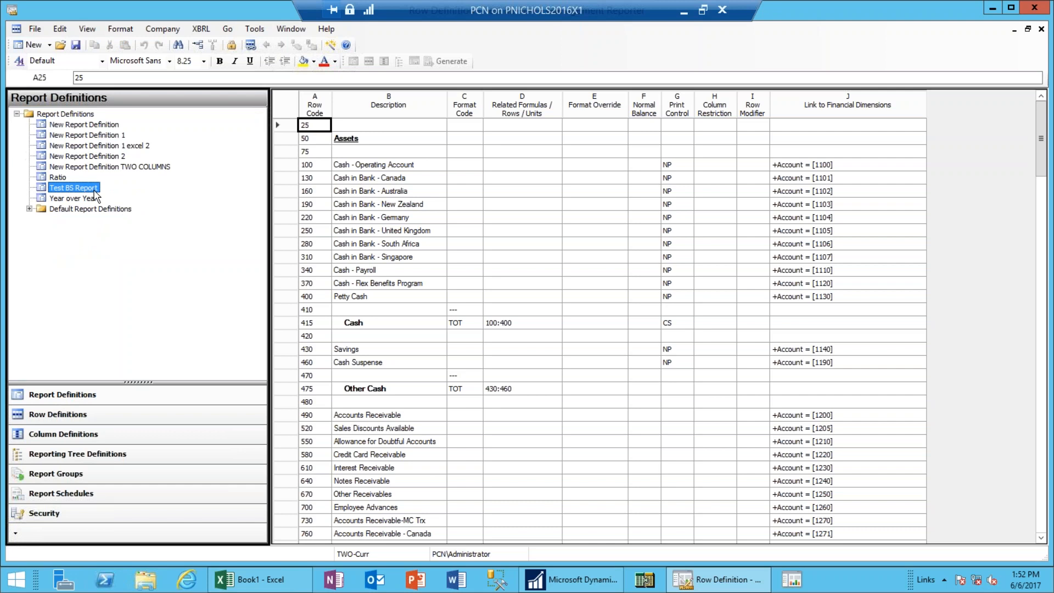
In Test BS Report, keep default base period S-1, set base period 9 and keep base year 2017.
double_click(95, 191)
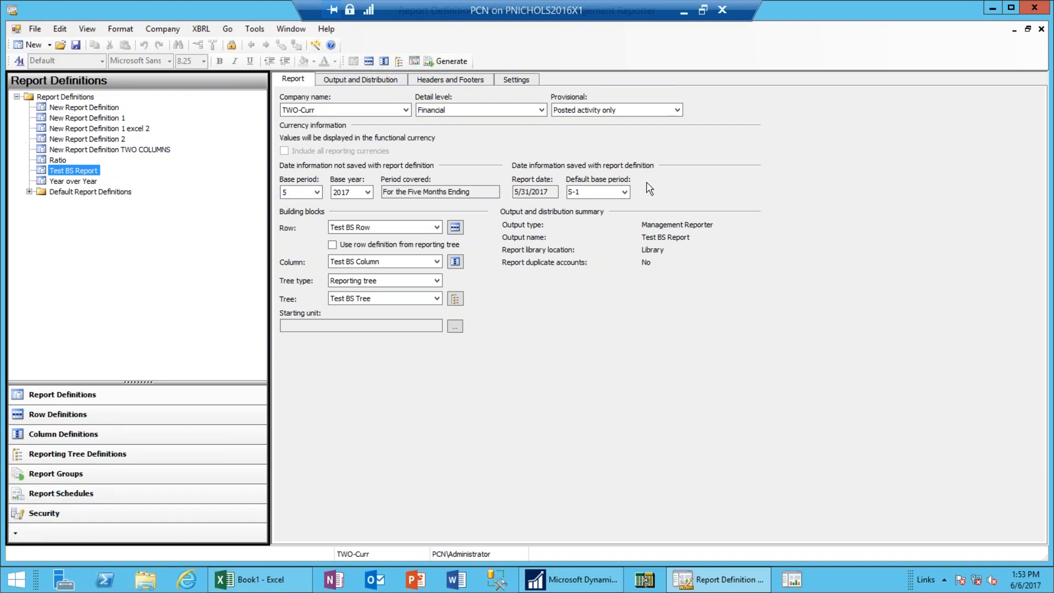
left_click(624, 191)
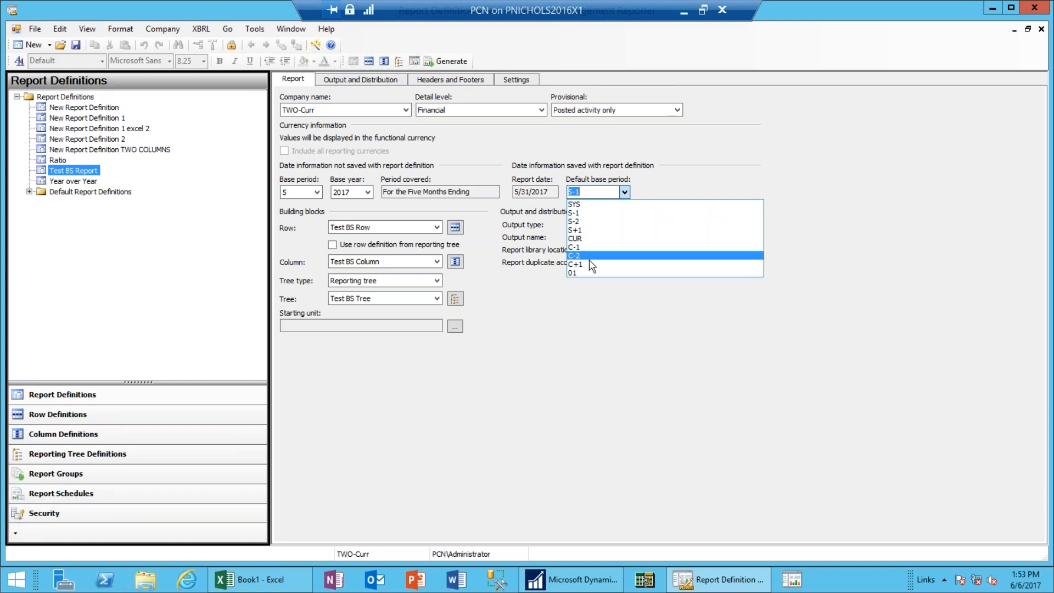
left_click(580, 215)
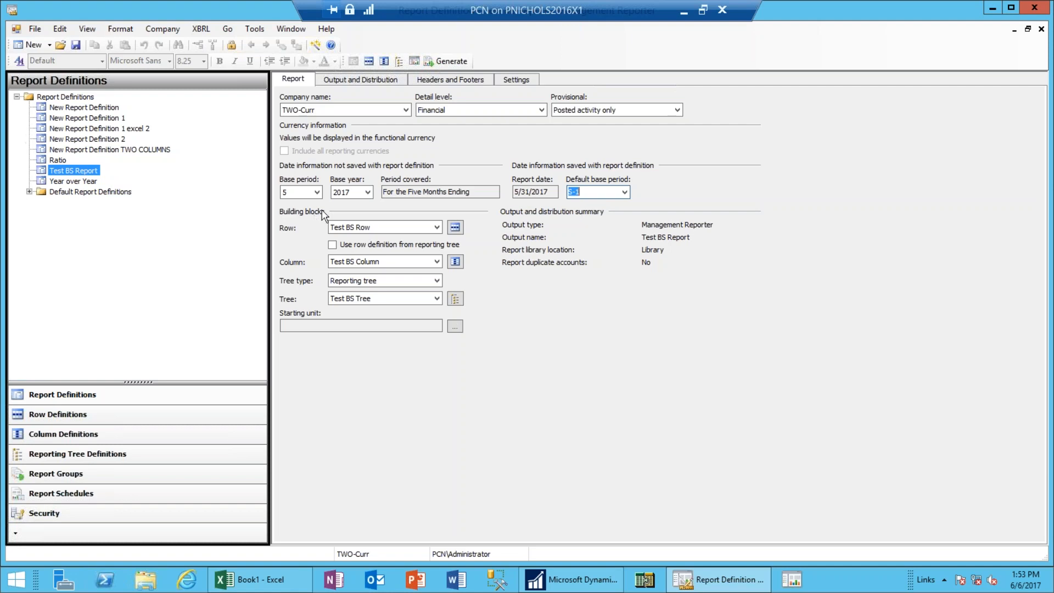
left_click(317, 192)
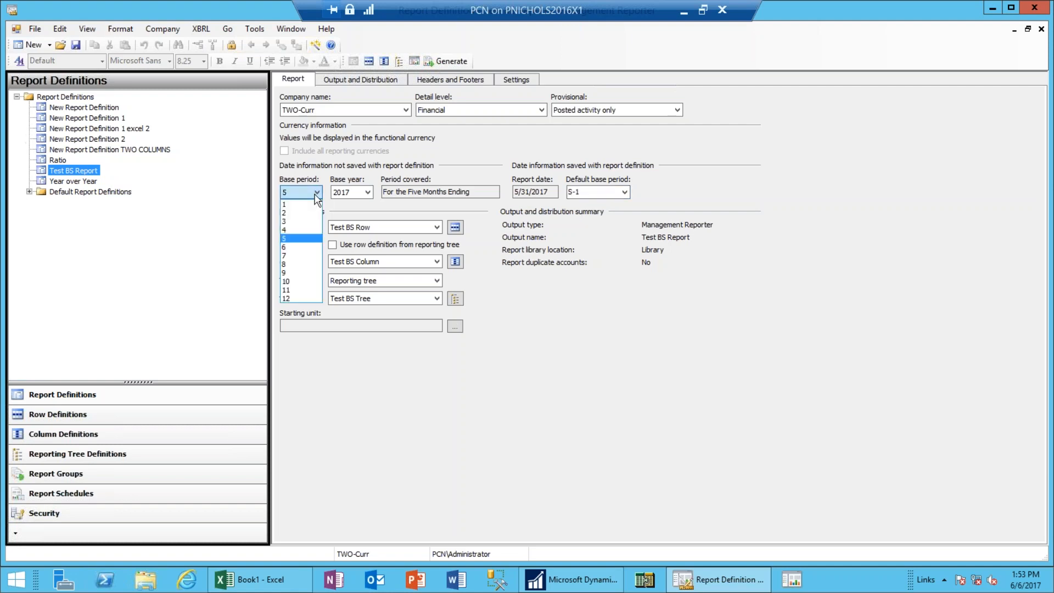
left_click(303, 271)
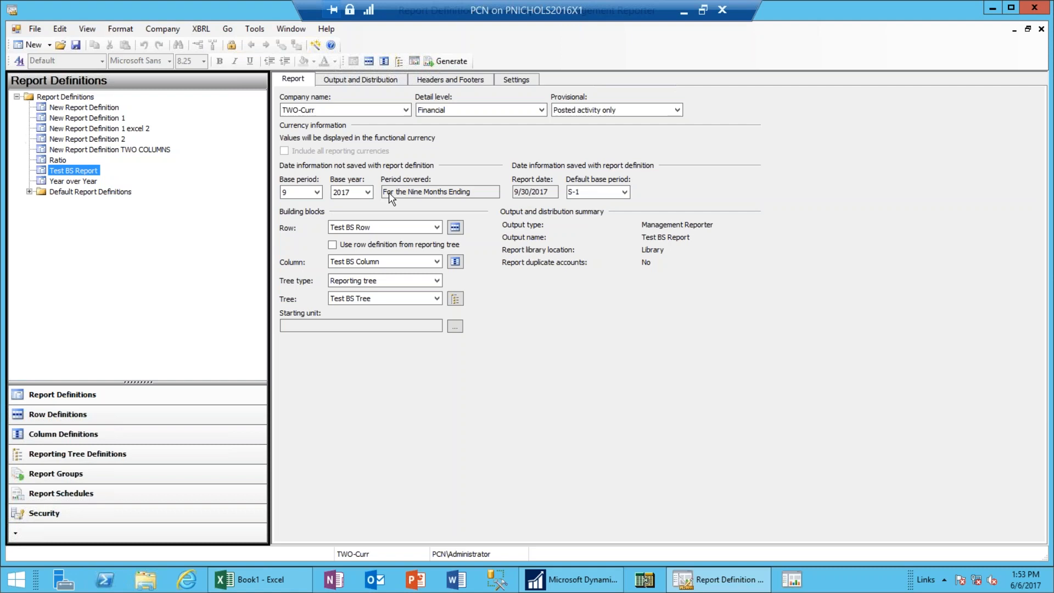
left_click(365, 193)
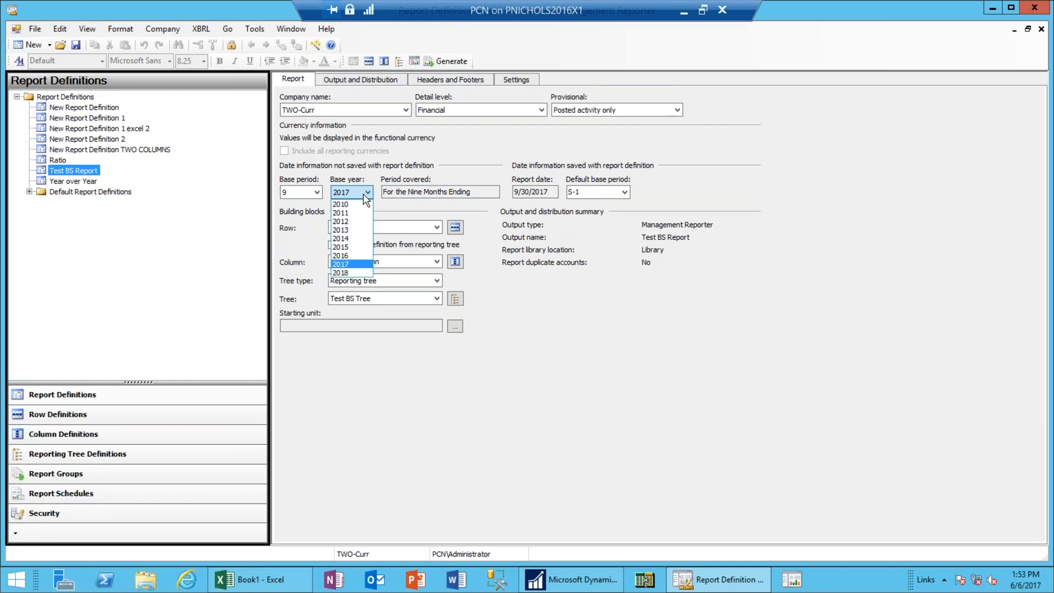
left_click(364, 196)
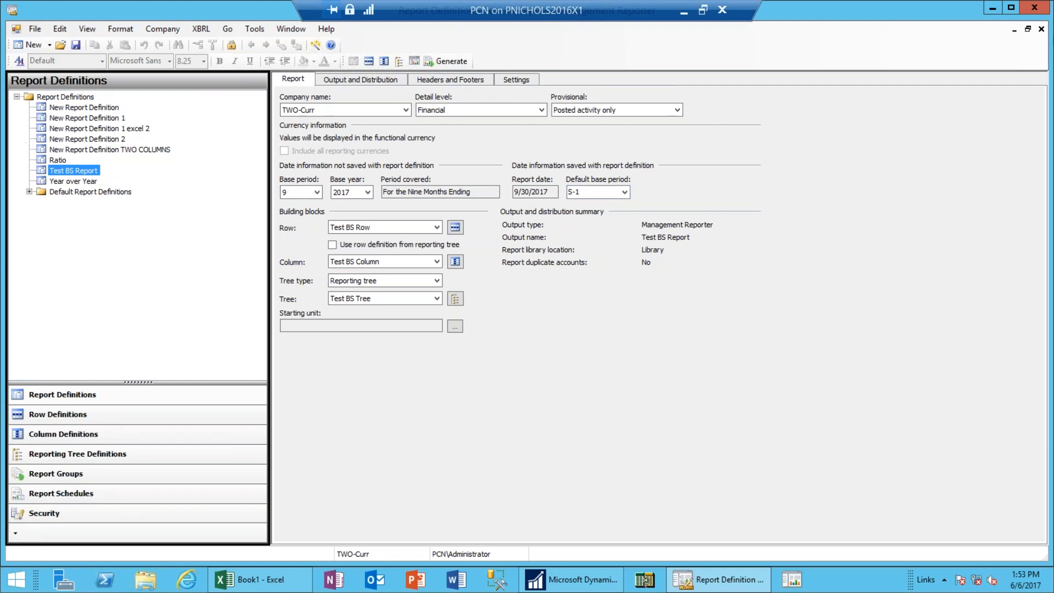
Close the Test BS Report and Test BS Row definitions and launch the Report Viewer.
left_click(1028, 29)
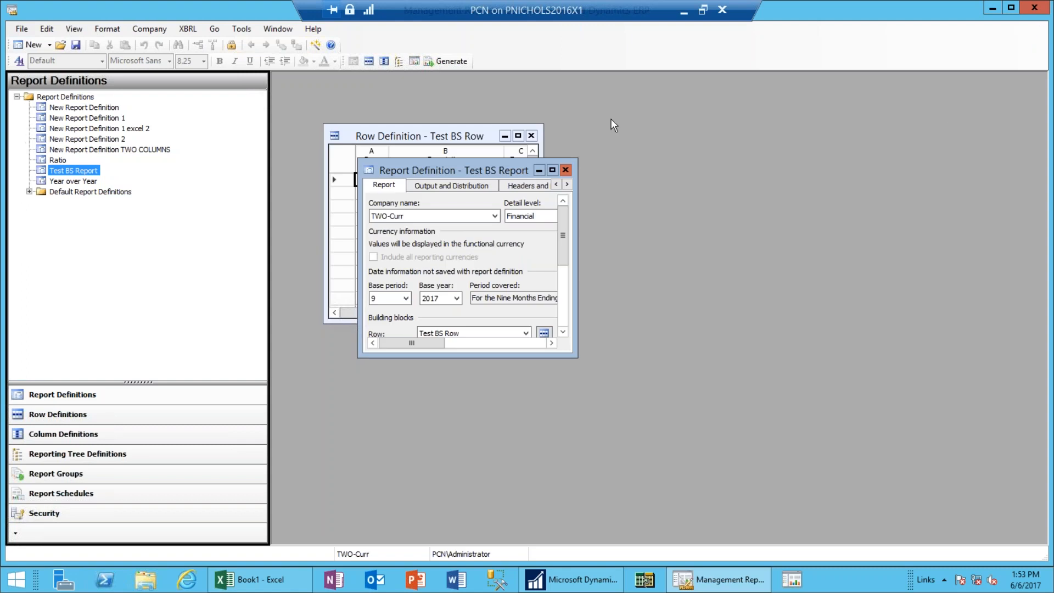
left_click(565, 170)
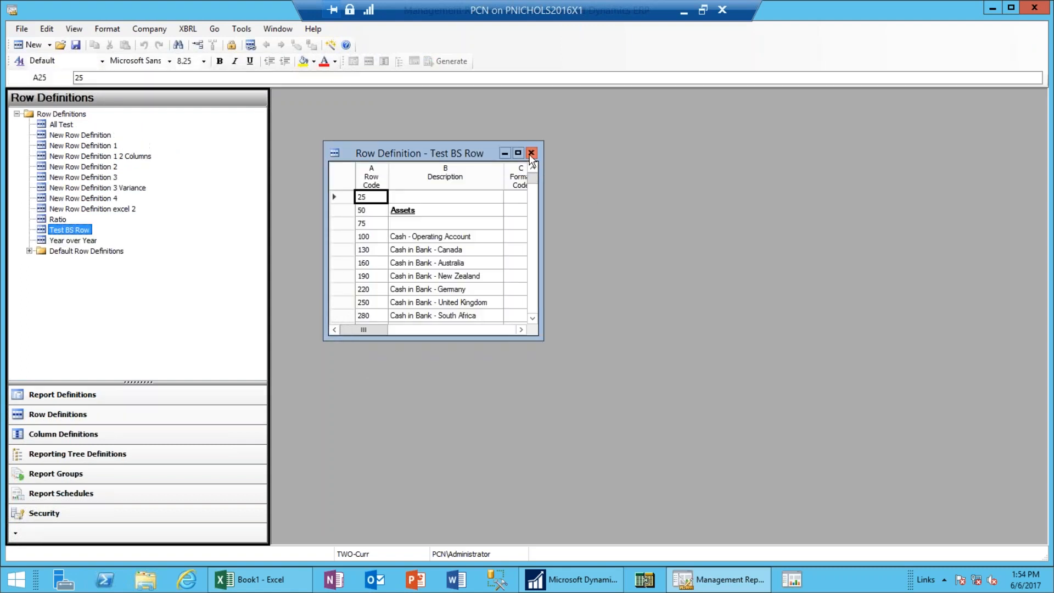
left_click(531, 152)
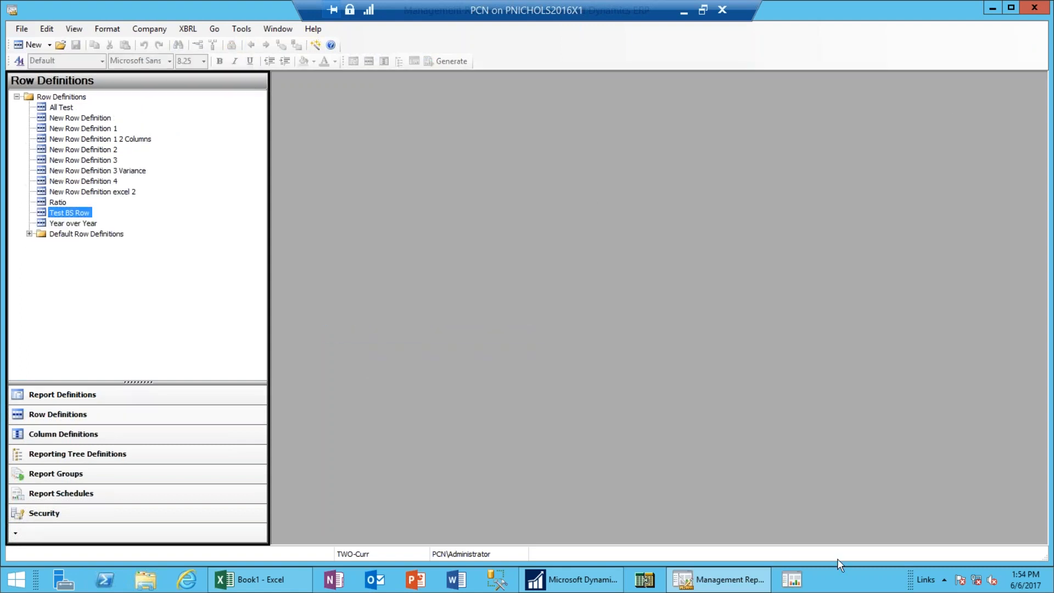
left_click(796, 581)
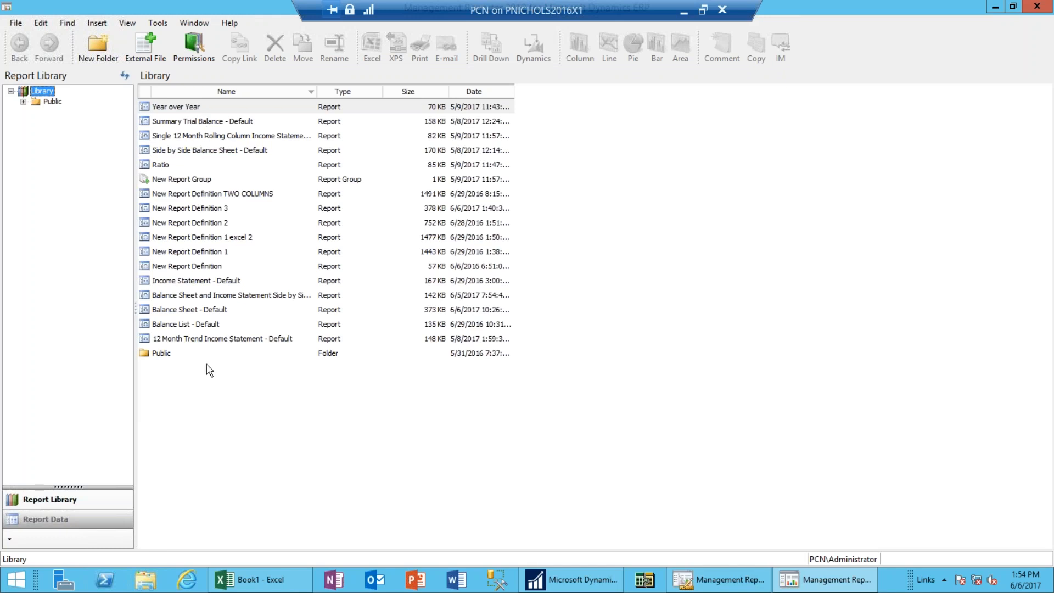
Show the versions of New Report Definition 3, widen the Name column, then close the list.
left_click(202, 214)
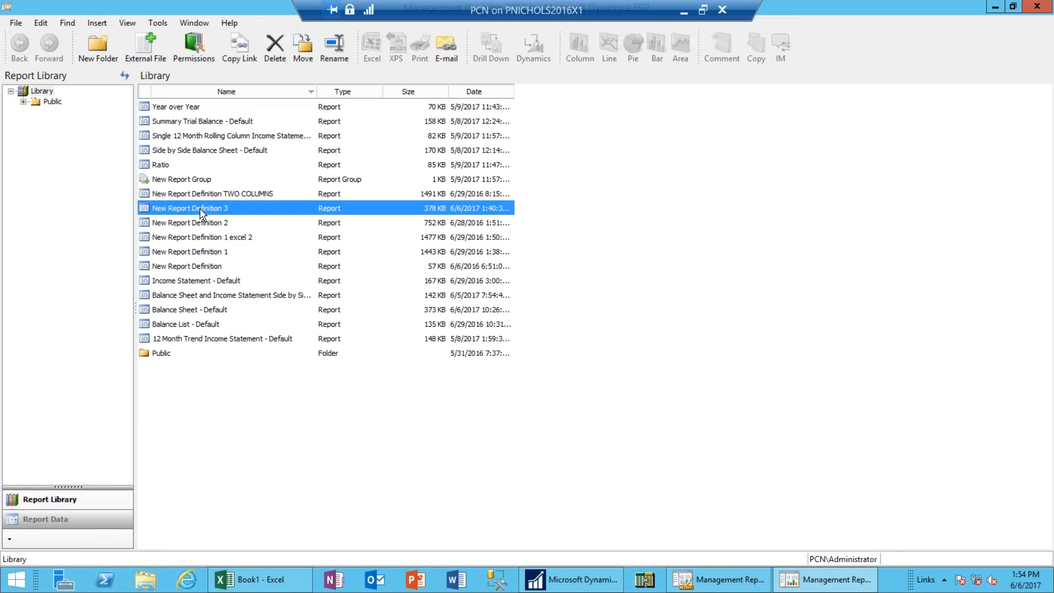
right_click(202, 214)
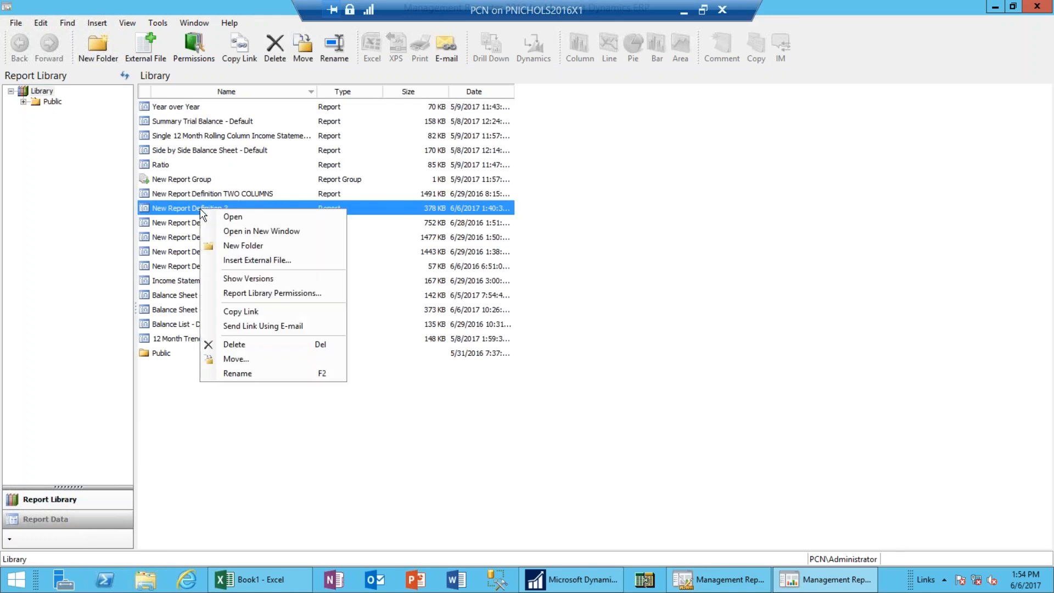
left_click(268, 280)
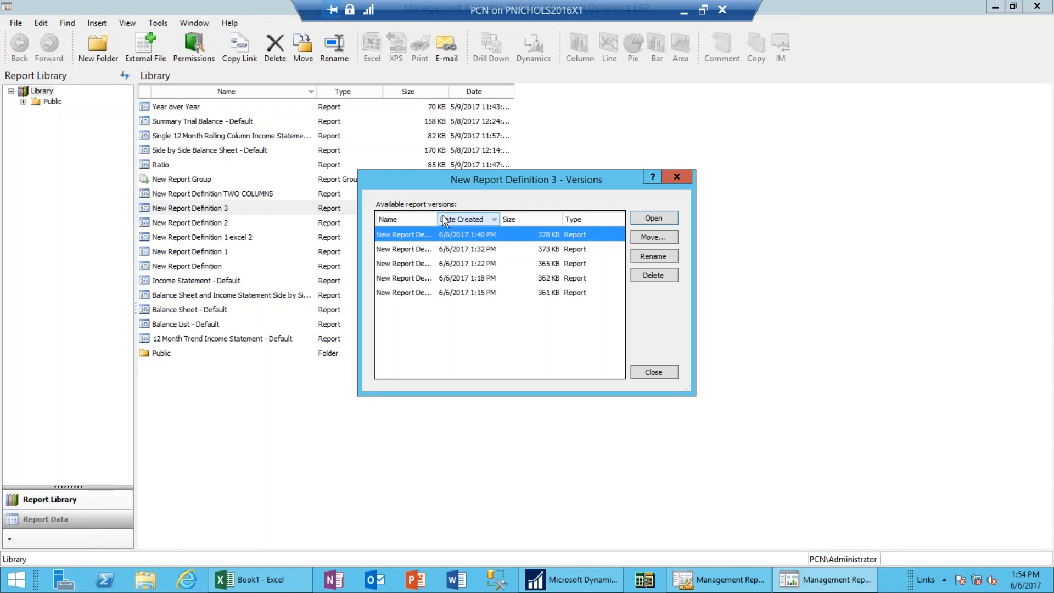
double_click(439, 217)
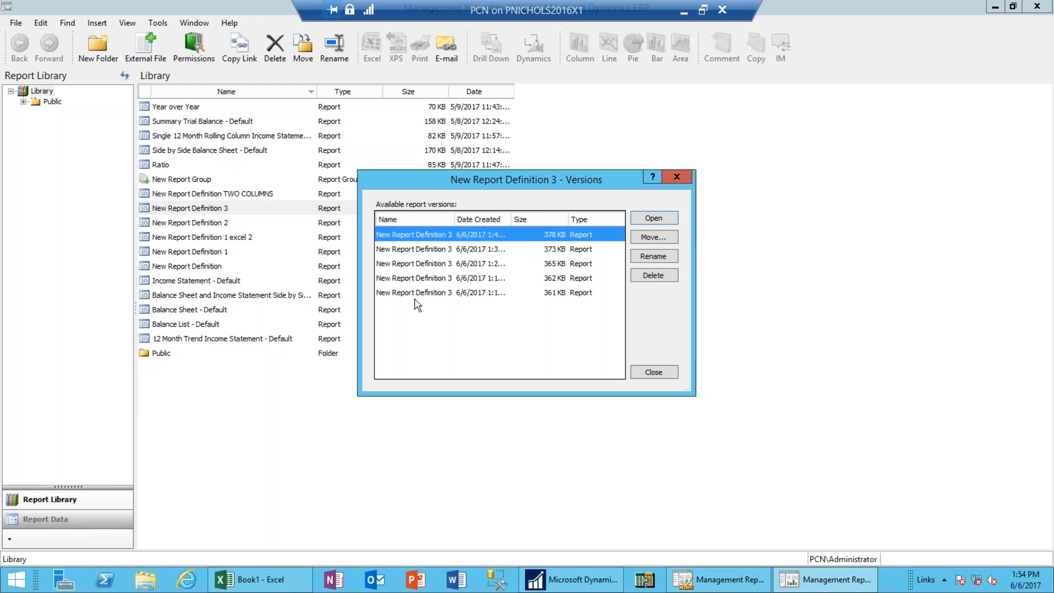
left_click(677, 177)
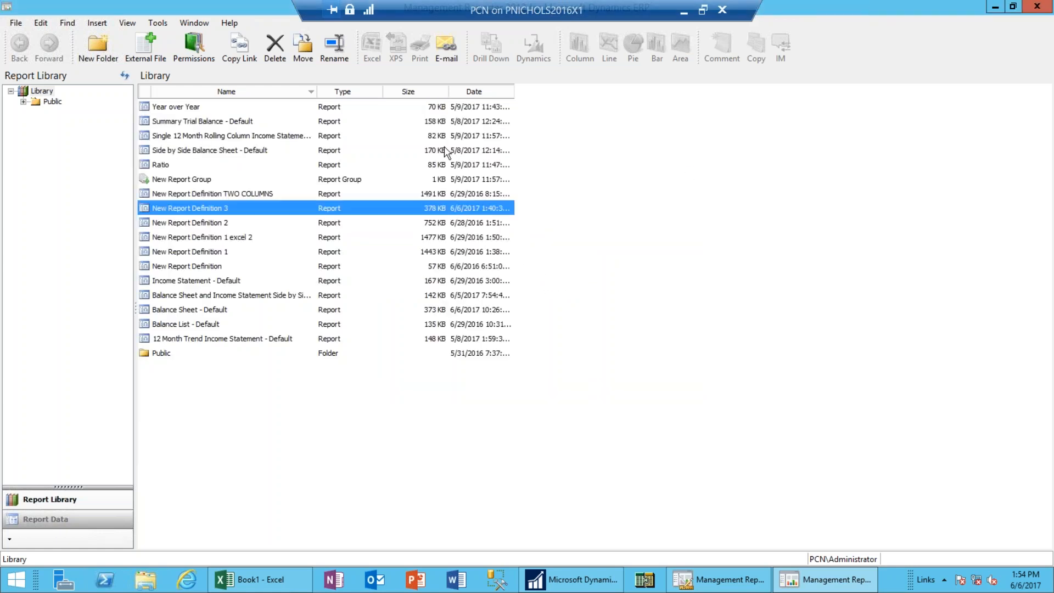
Switch to the report library window and close the Report Viewer.
left_click(727, 579)
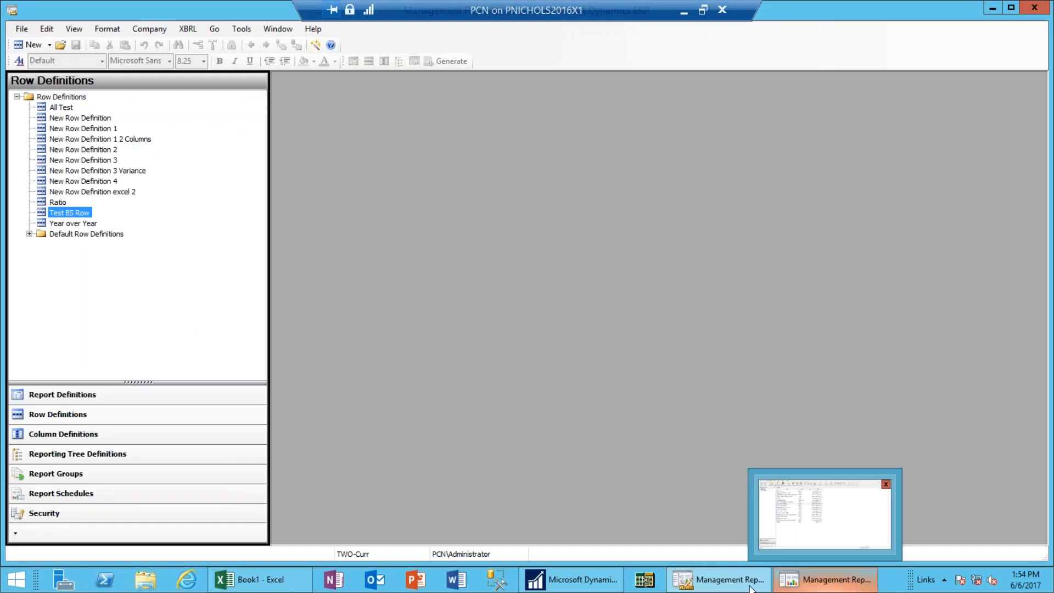
mouse_move(733, 586)
left_click(733, 585)
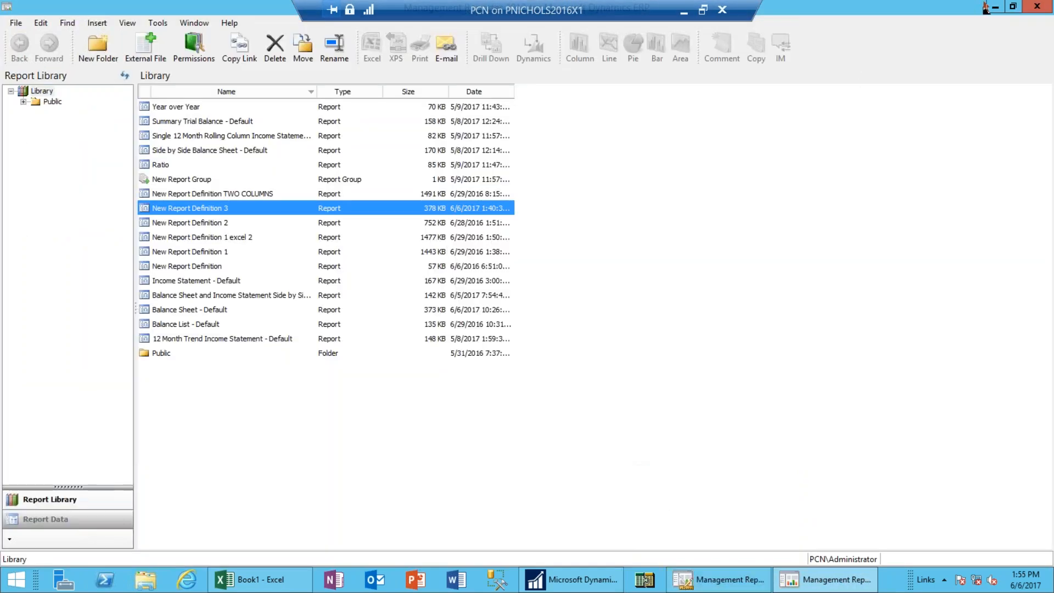
left_click(1036, 11)
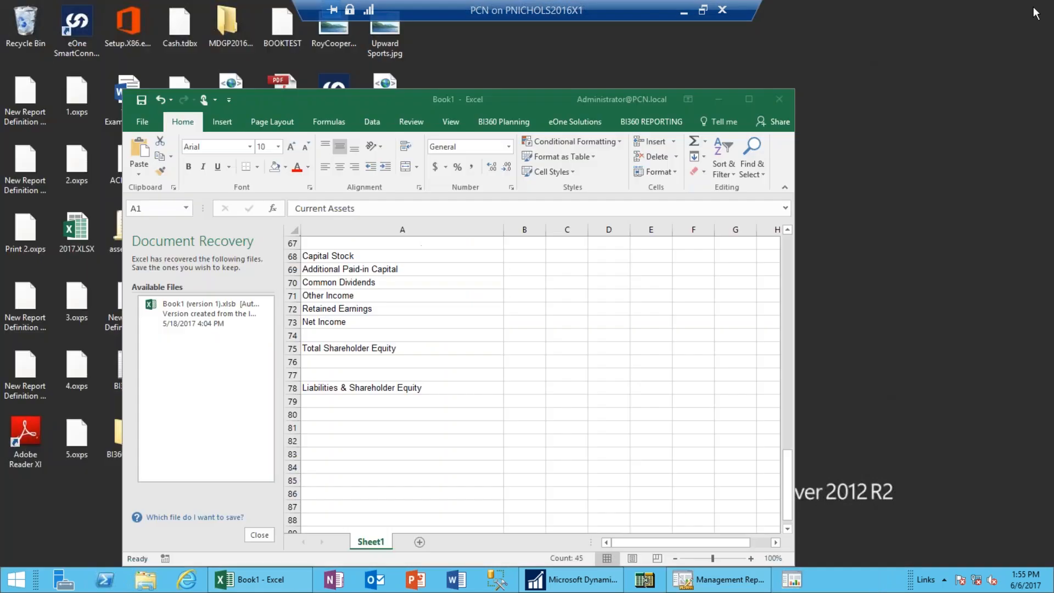
Close Book1 without saving, keep the recovered files for later, and return to Management Reporter.
left_click(780, 102)
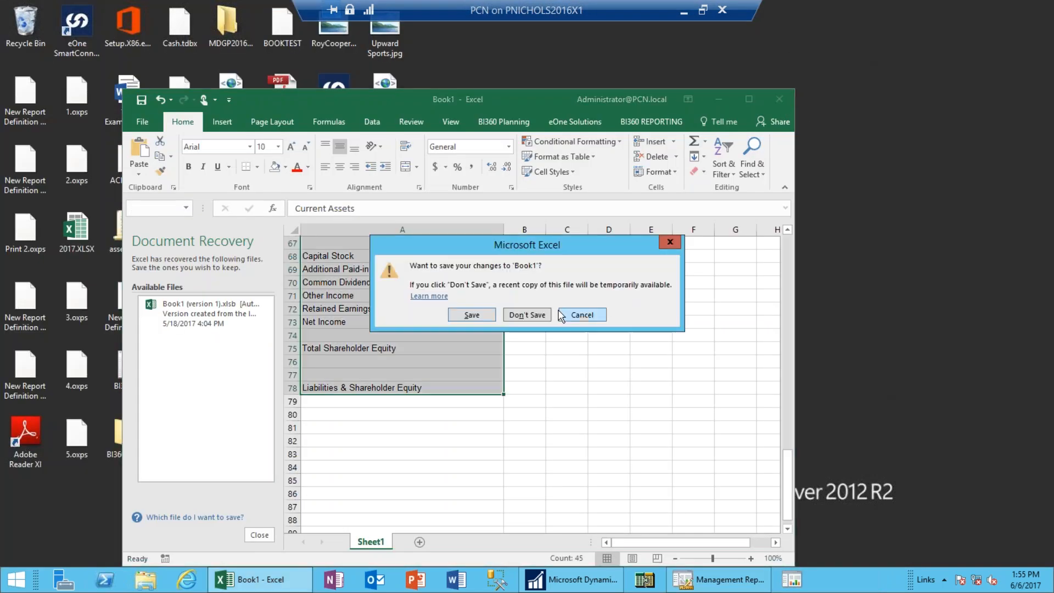
left_click(538, 315)
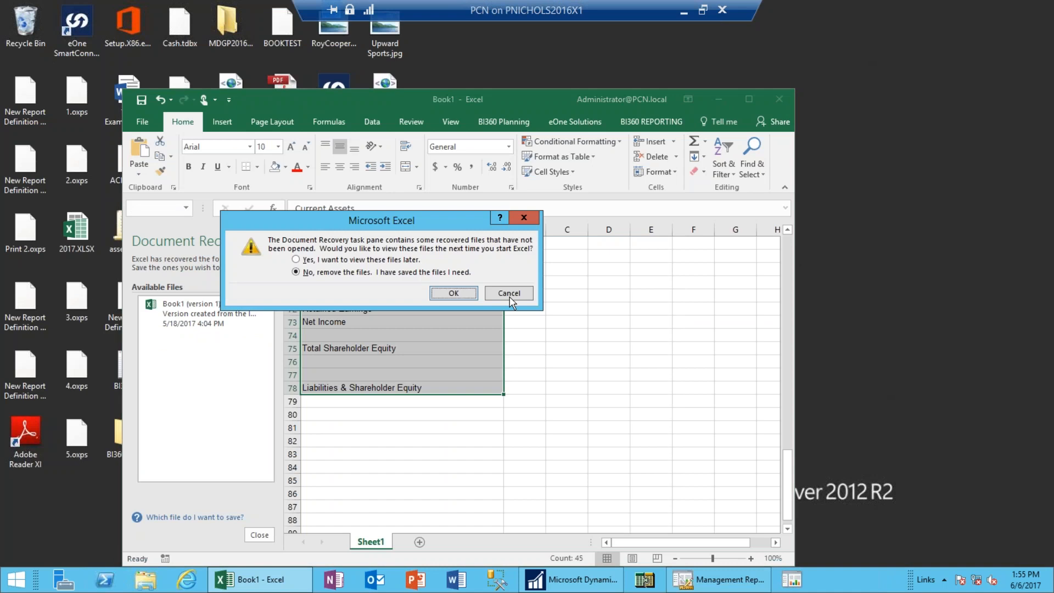
left_click(399, 259)
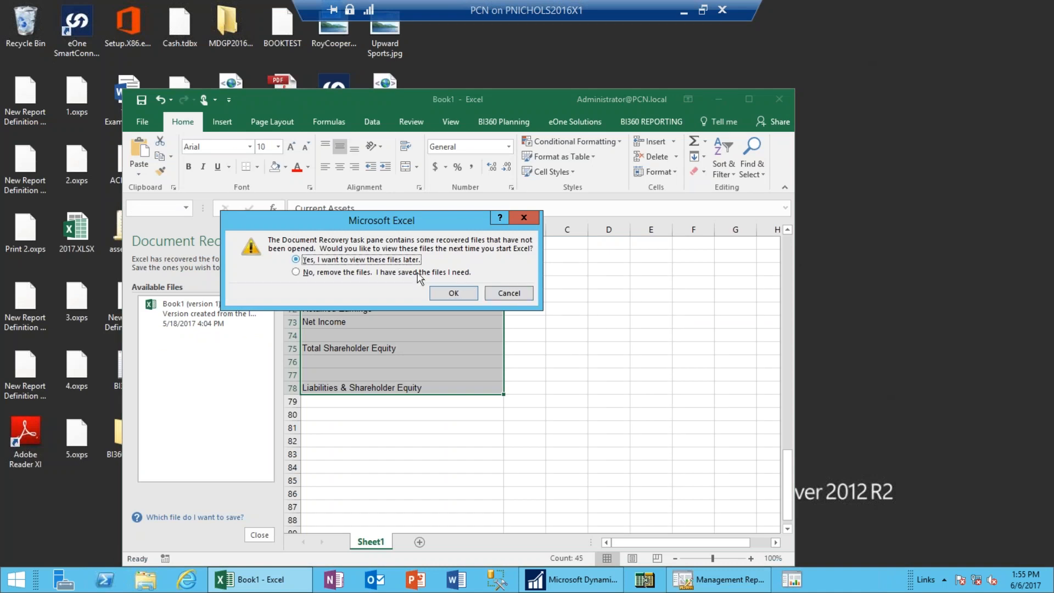
left_click(454, 294)
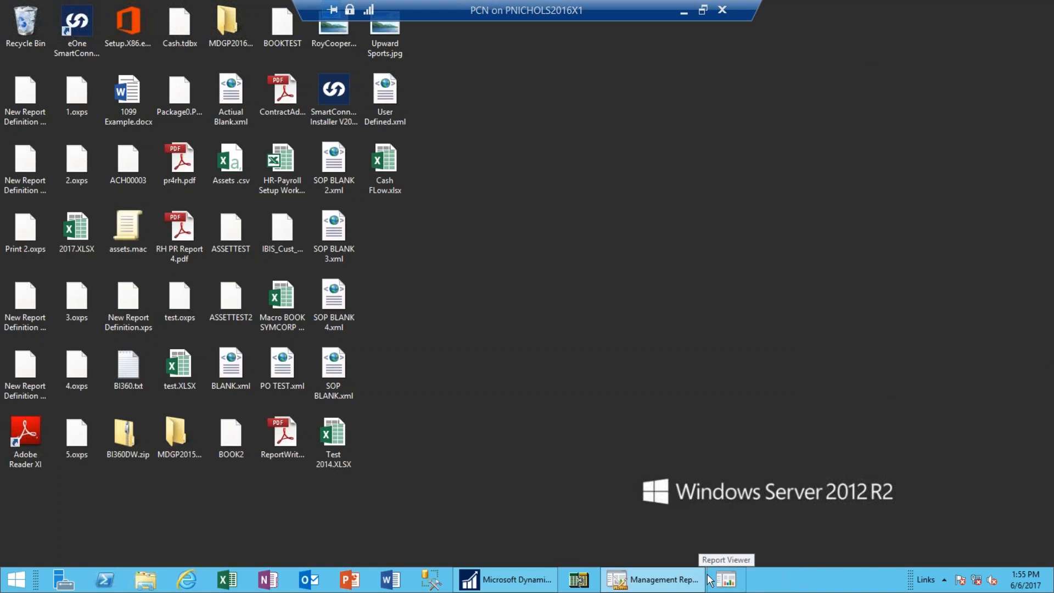
left_click(688, 585)
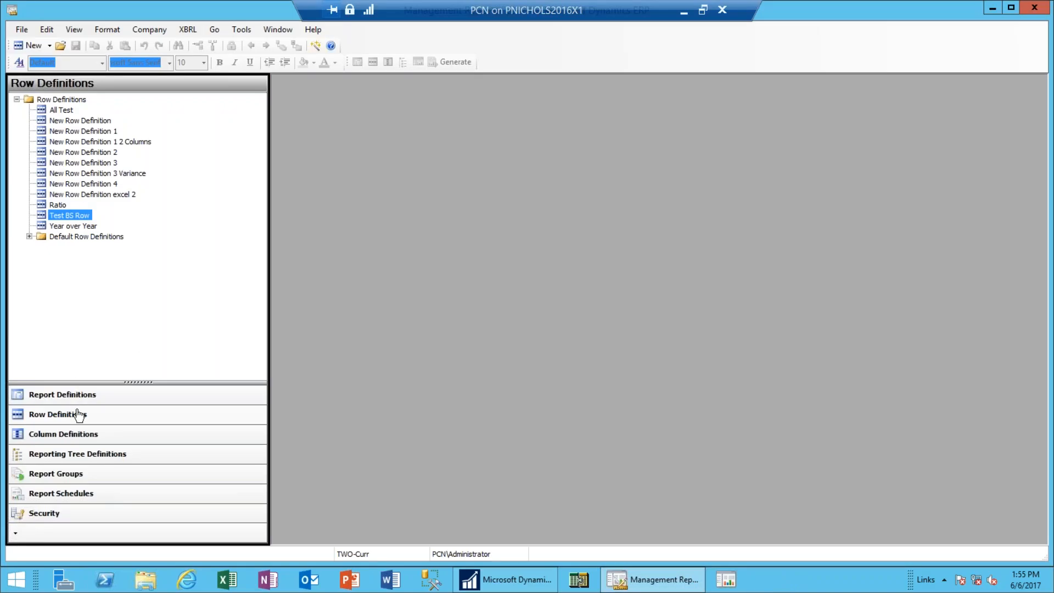
Open Test BS Row and enter 340 as the rounding adjustment row.
double_click(83, 216)
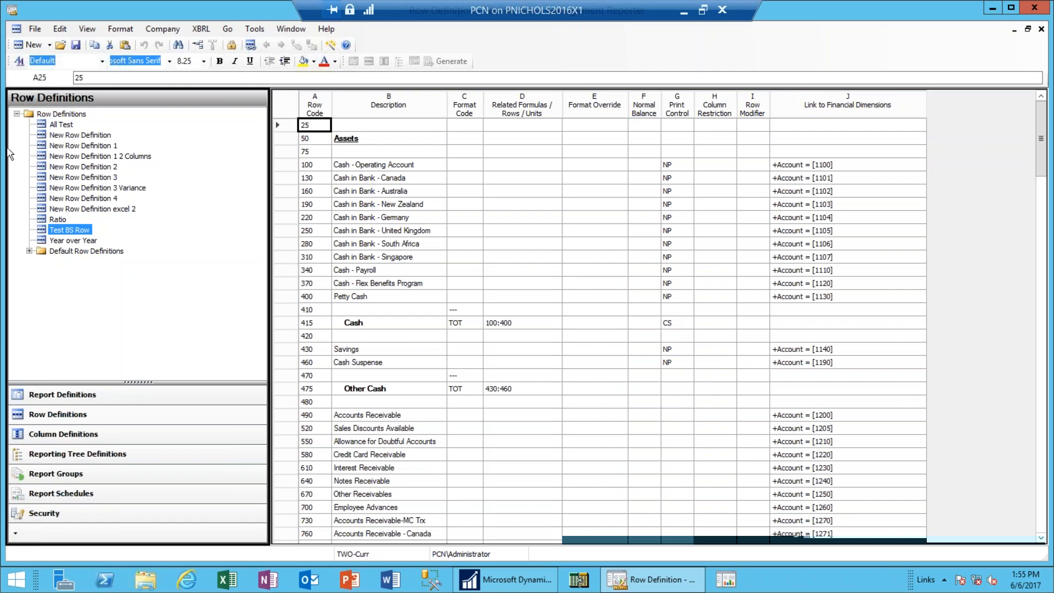
left_click(59, 32)
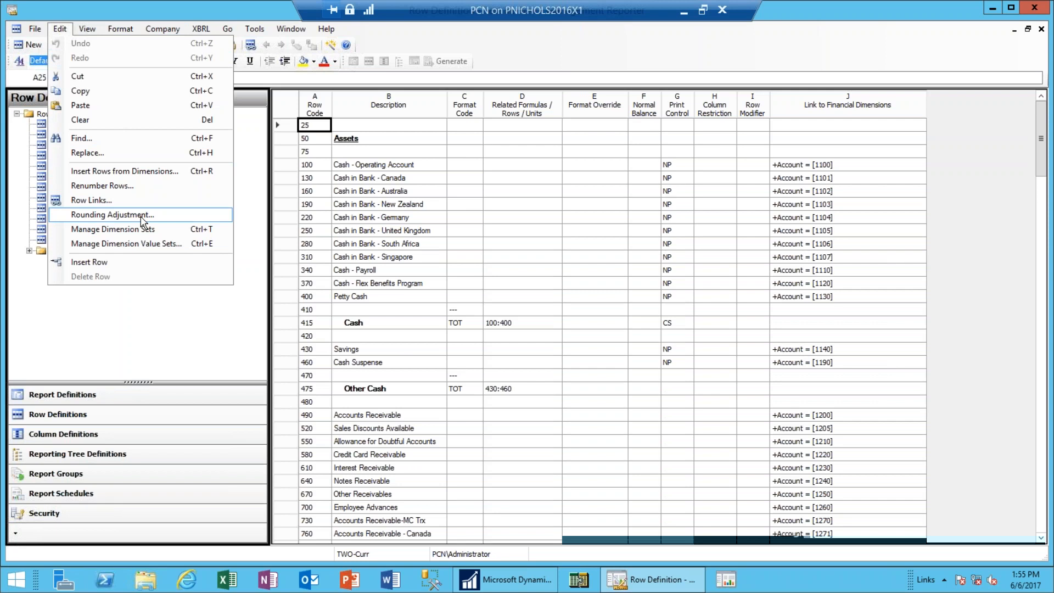
left_click(113, 215)
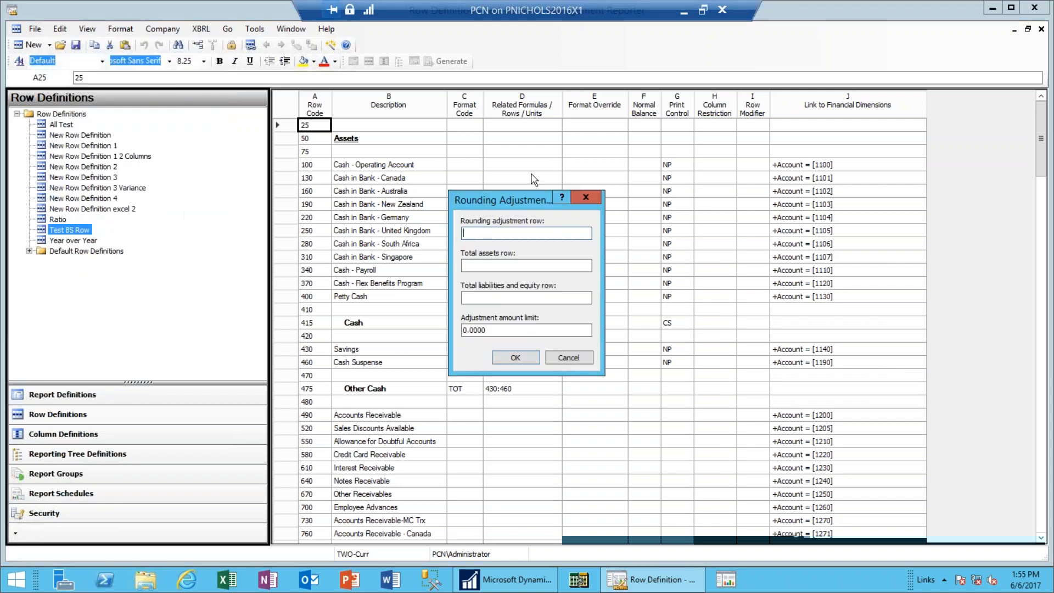
left_click_drag(534, 202, 858, 100)
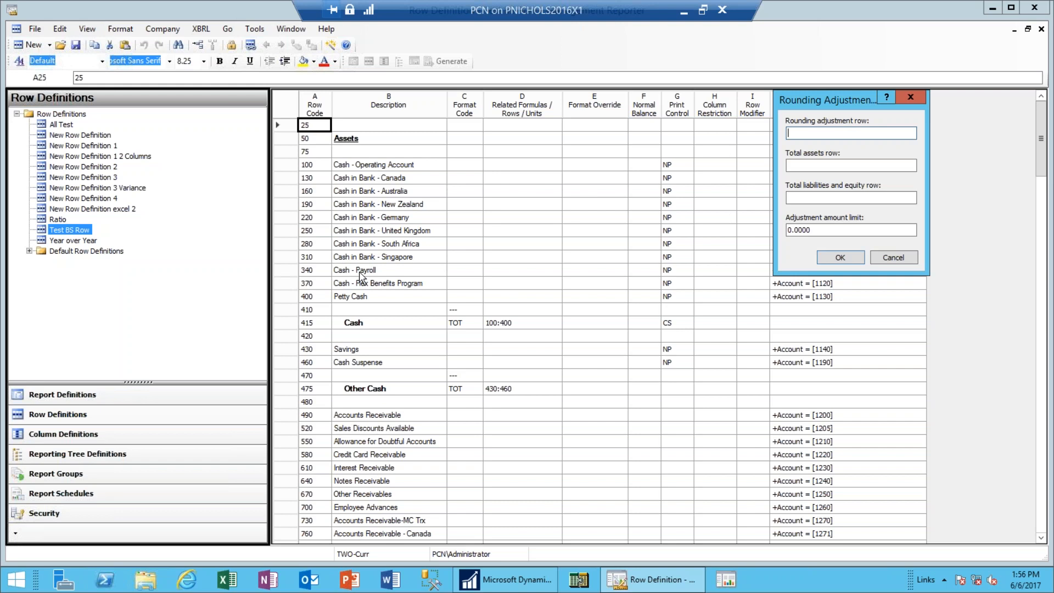
type("340")
key("Tab")
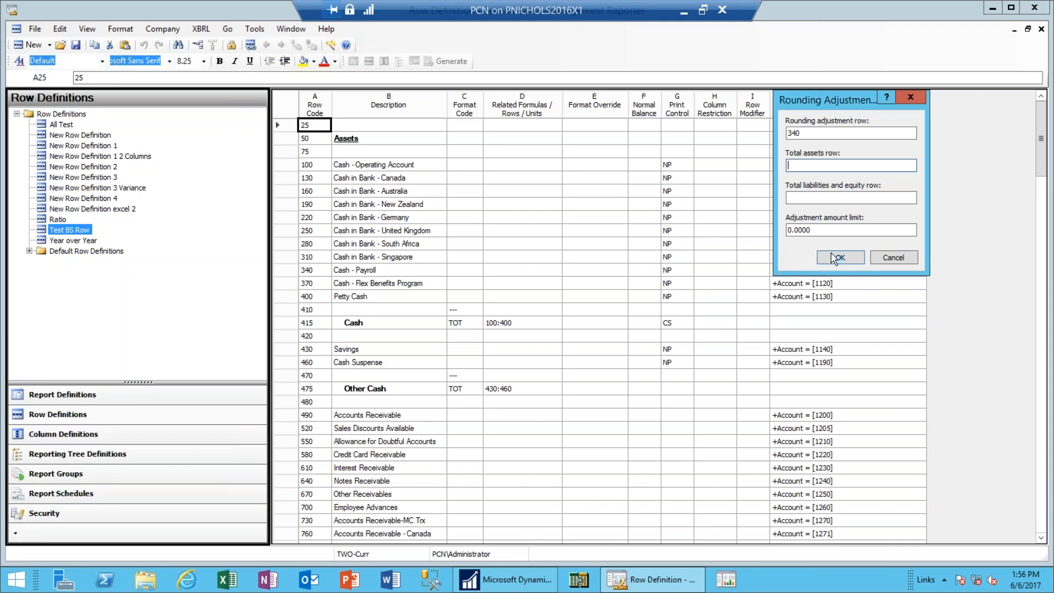
left_click(894, 258)
Scroll the row grid to find the Total Assets and Total Liabilities row codes.
left_click(1041, 505)
left_click(1042, 505)
left_click(1041, 505)
left_click(1041, 505)
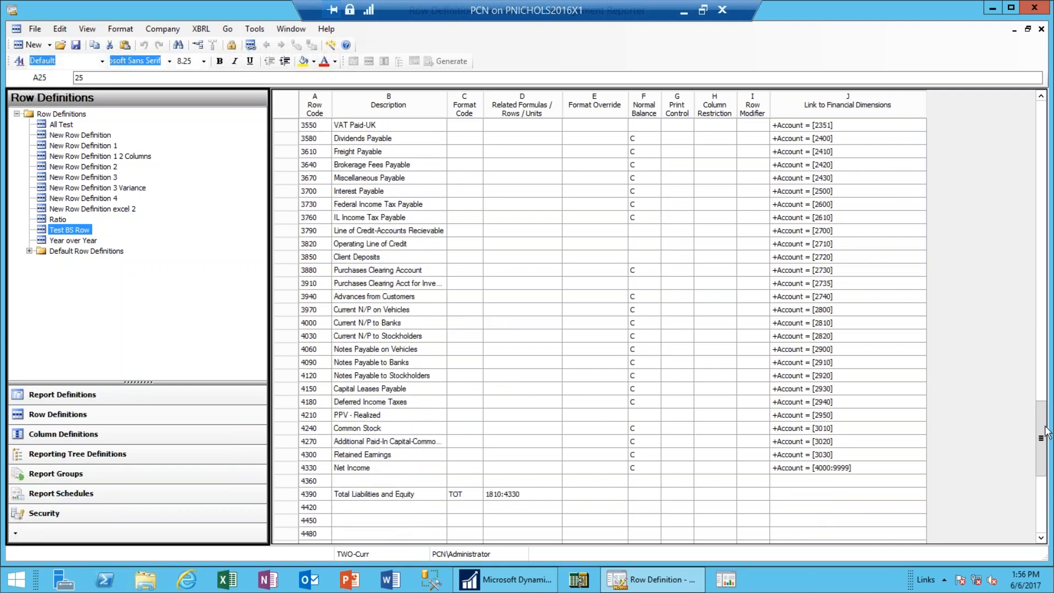
left_click_drag(1043, 436, 1043, 439)
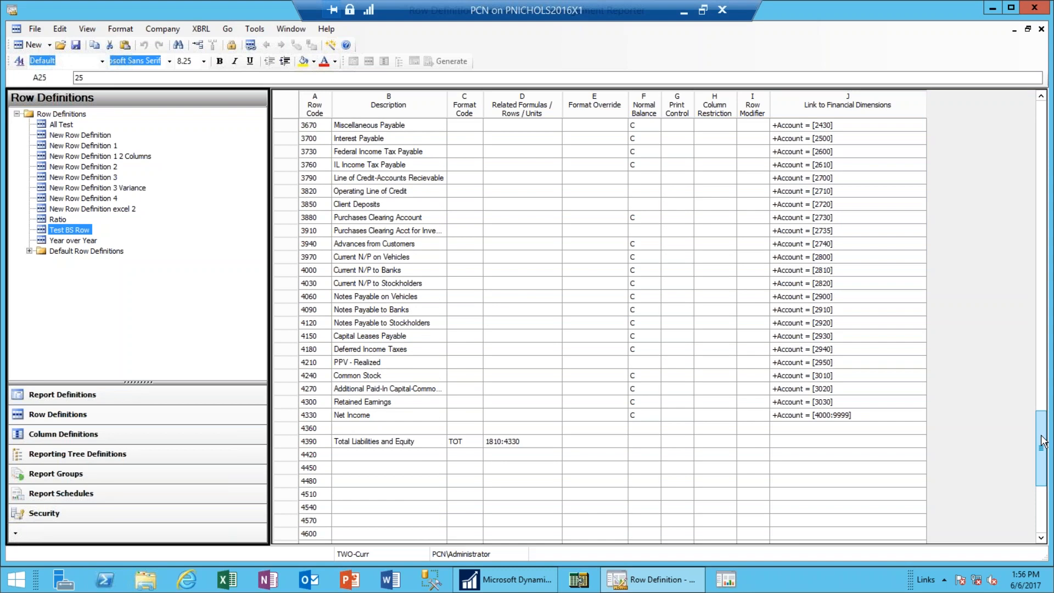
left_click_drag(1043, 439, 1037, 275)
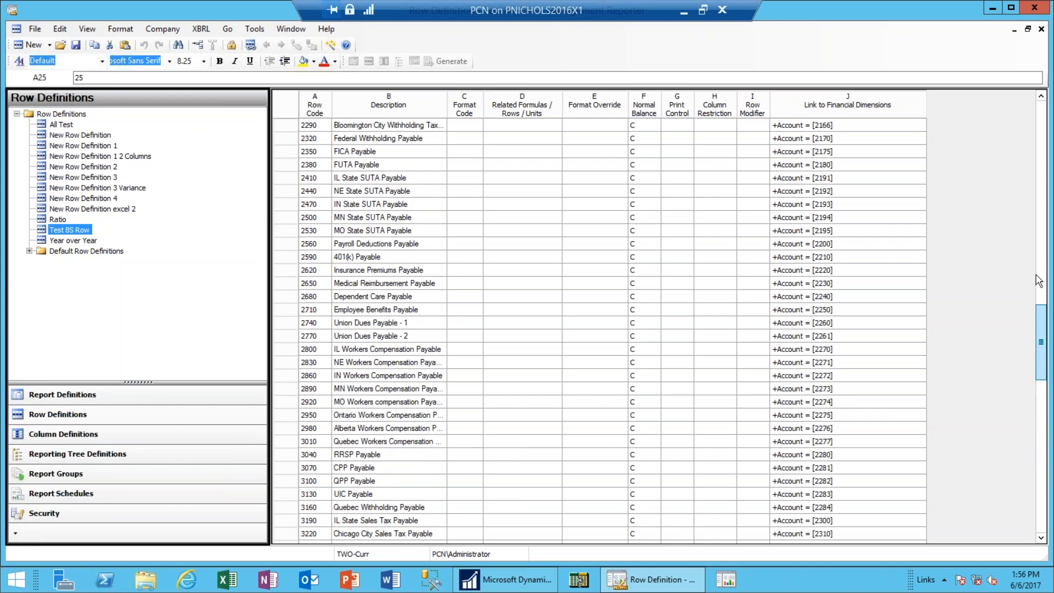
left_click(1041, 231)
left_click(1041, 230)
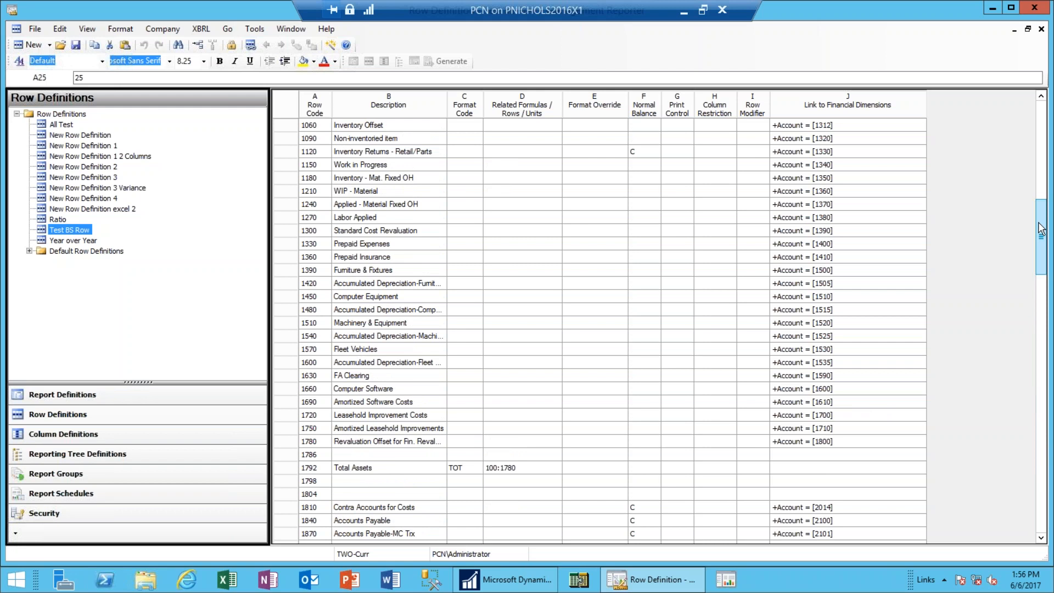
left_click(1038, 173)
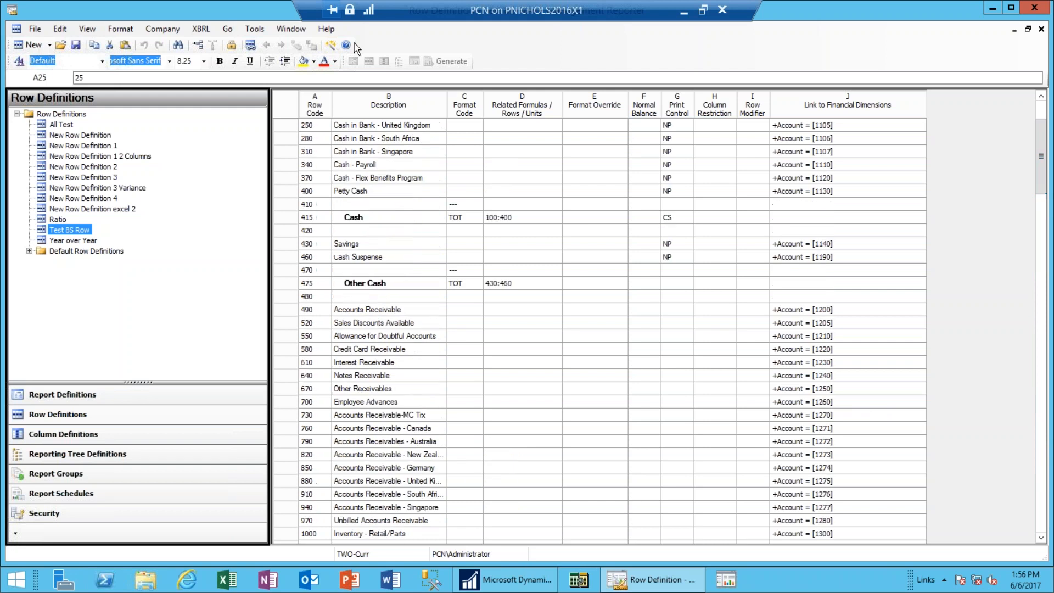
Set Test BS Row's rounding adjustment to row 340, assets 1792, liabilities and equity 4360, limit 2.00.
left_click(60, 31)
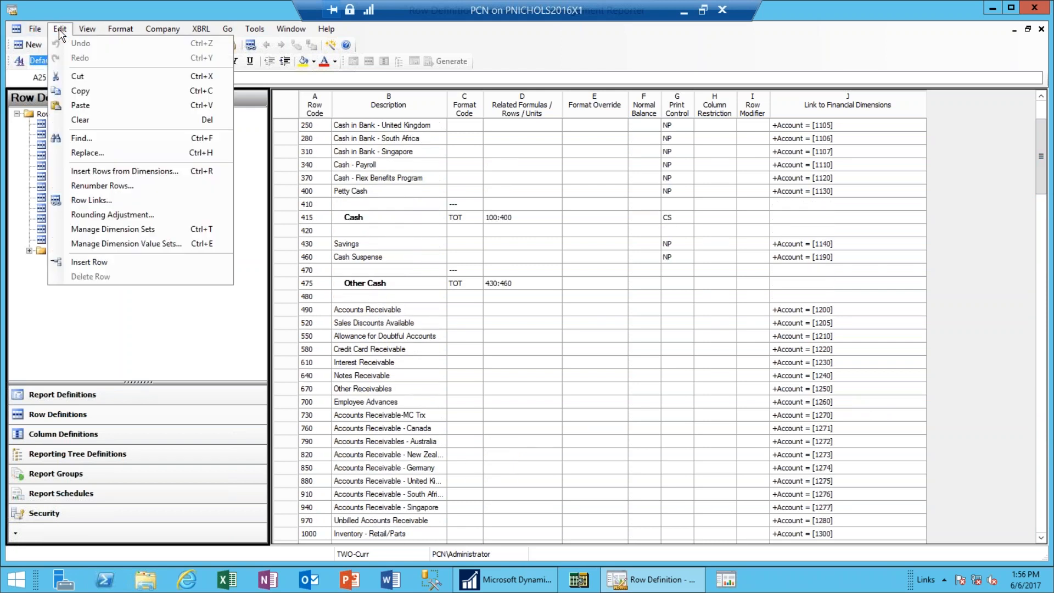
left_click(144, 216)
type("340")
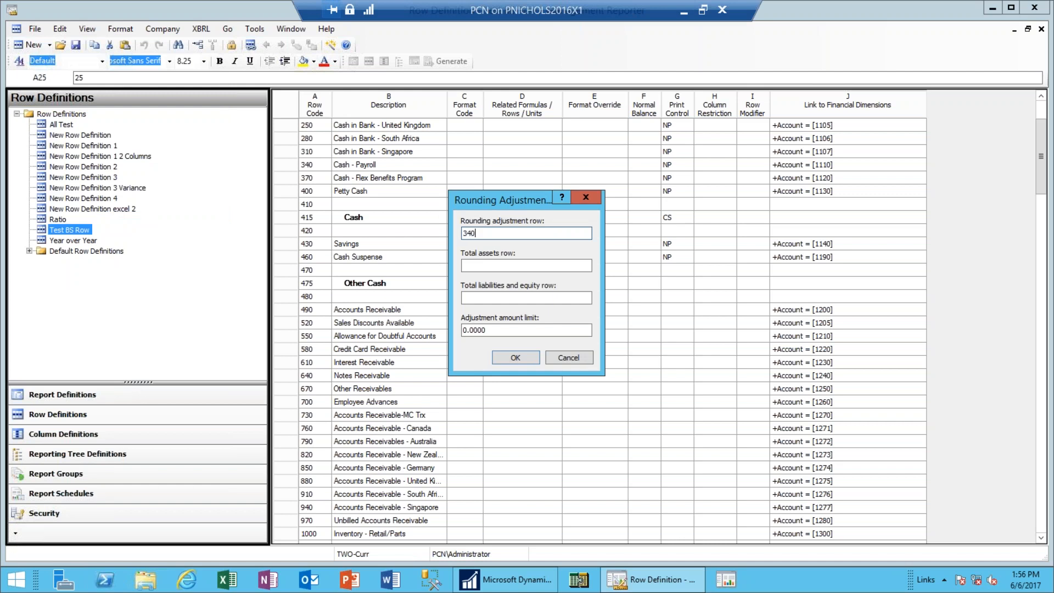
key("Tab")
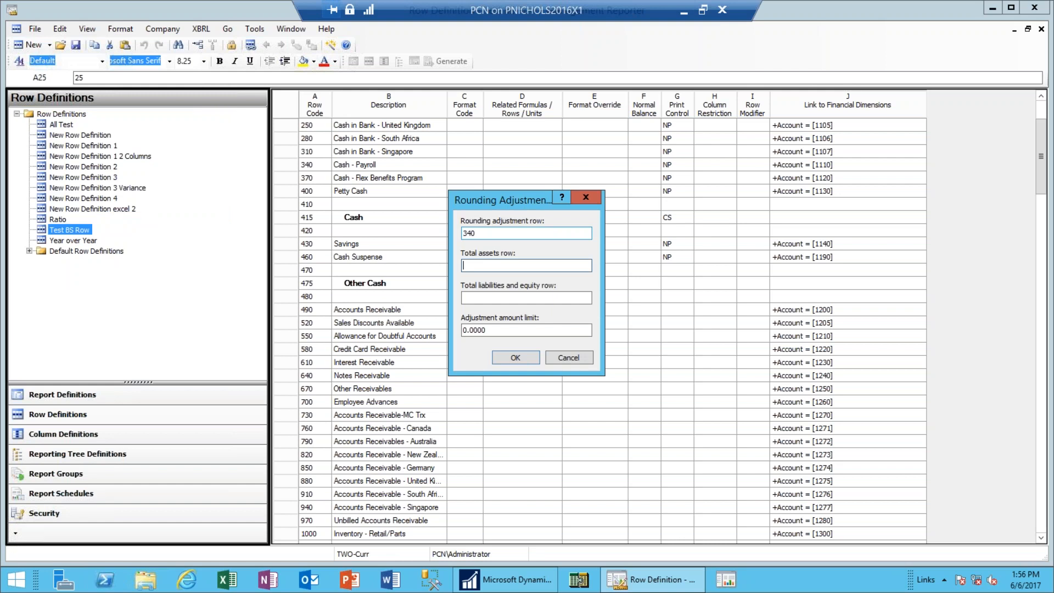
type("1792")
key("Tab")
type("4360")
key("Tab")
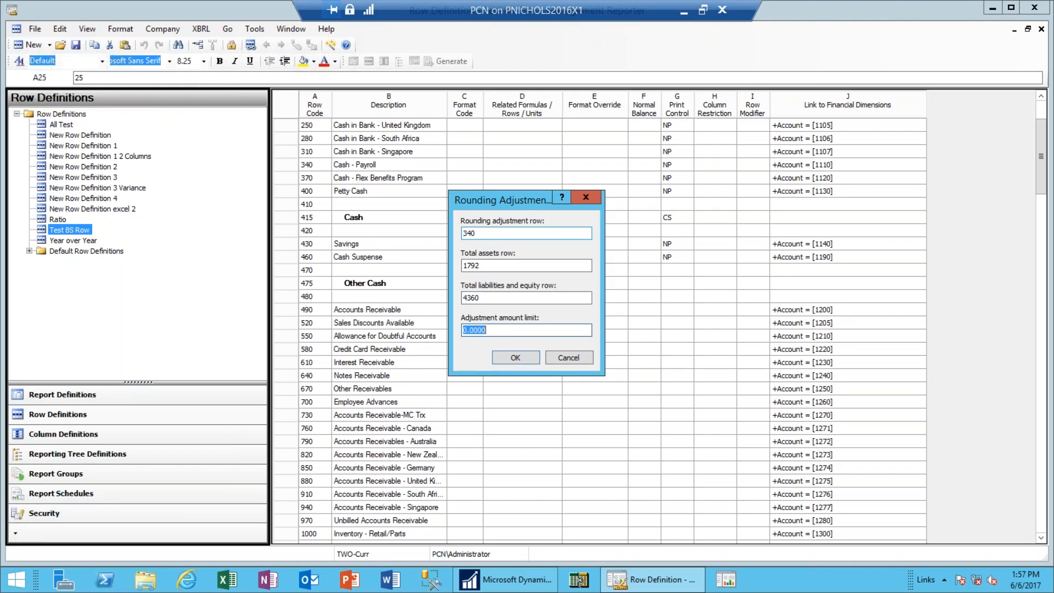
type("2")
key("Tab")
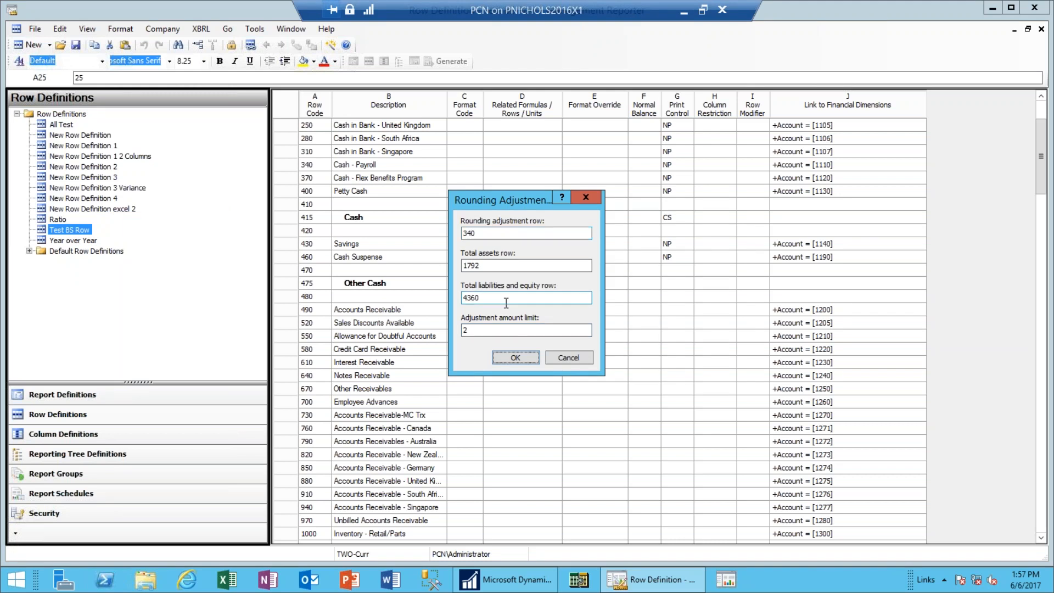
left_click(505, 330)
type(".00")
left_click(518, 358)
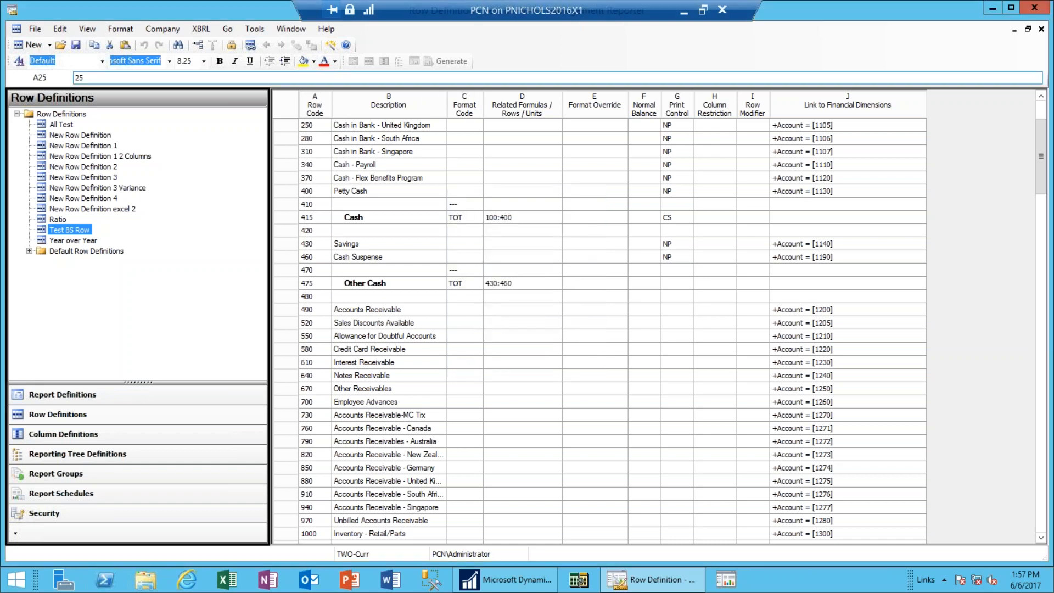
left_click(1028, 29)
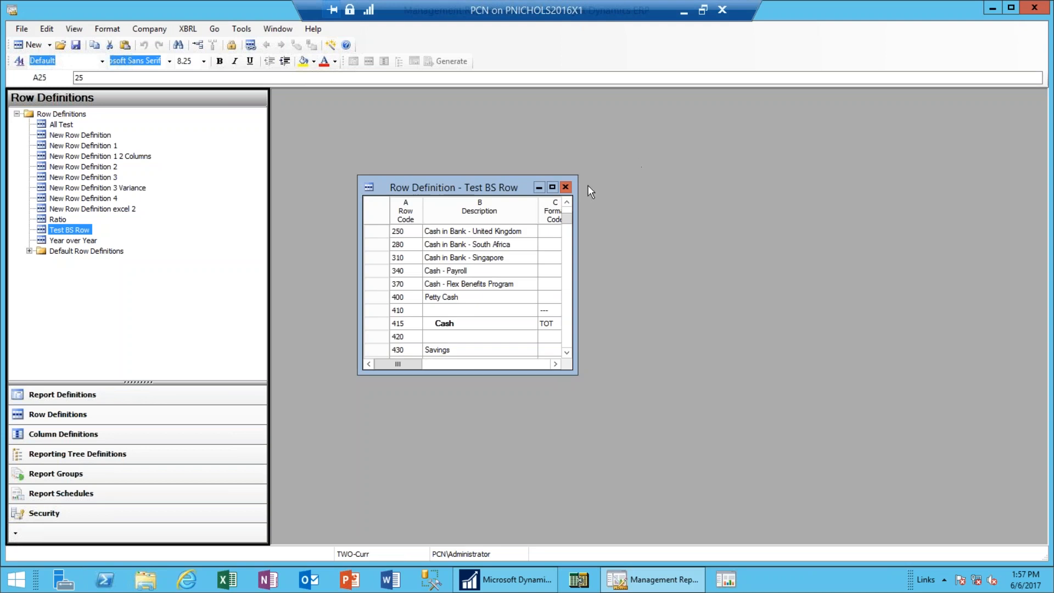
Save Test BS Row, then generate Test BS Report for all reporting units.
left_click(565, 187)
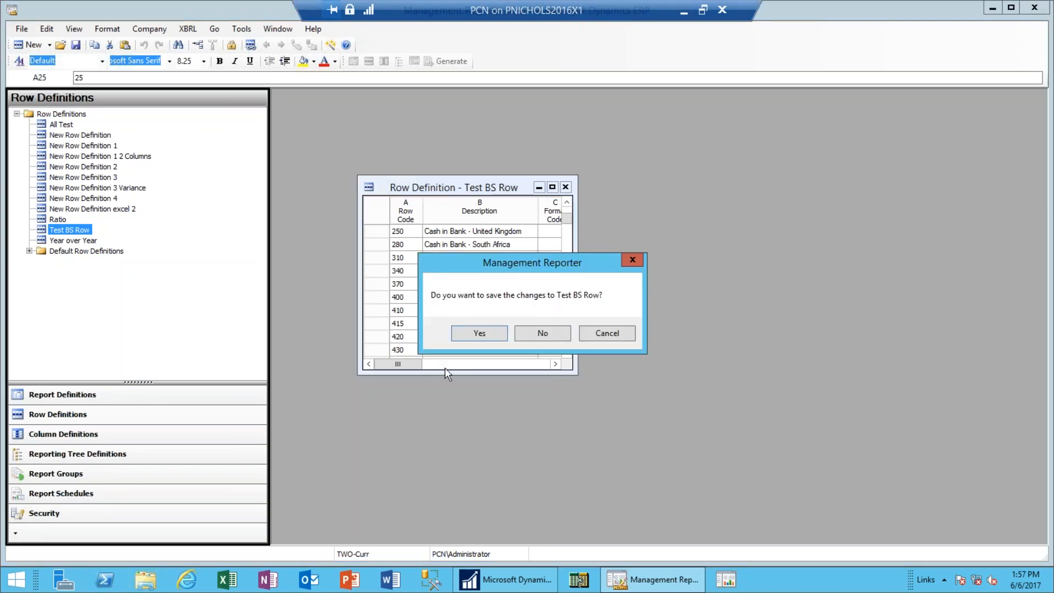
left_click(478, 335)
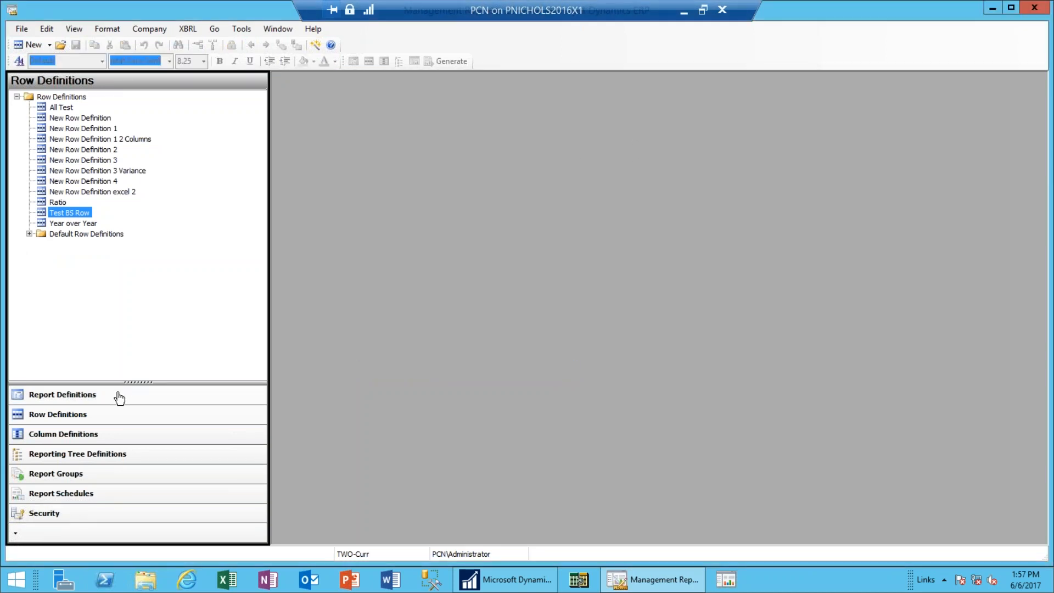
left_click(118, 395)
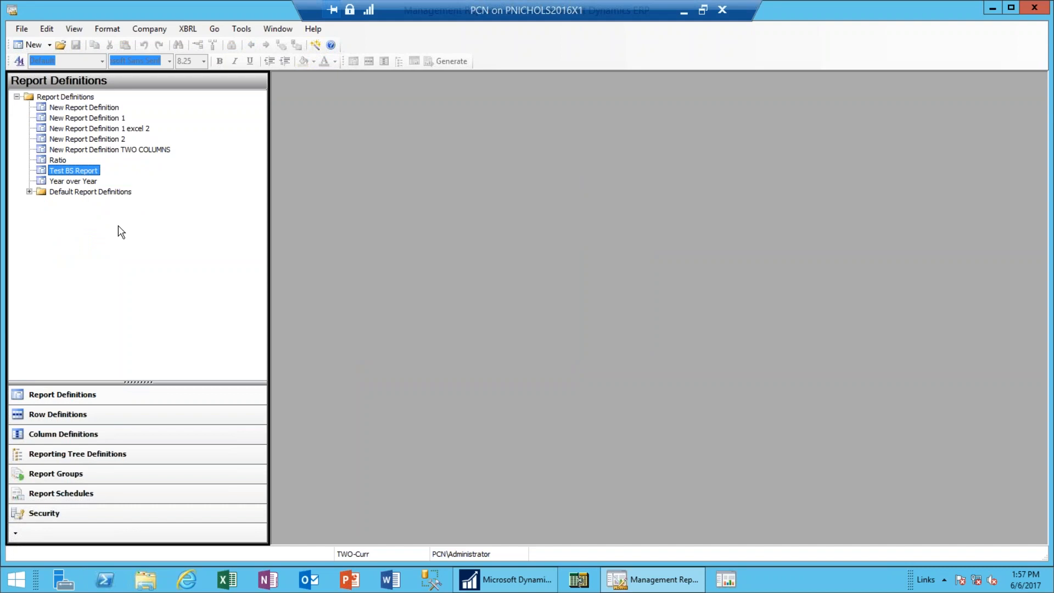
double_click(69, 174)
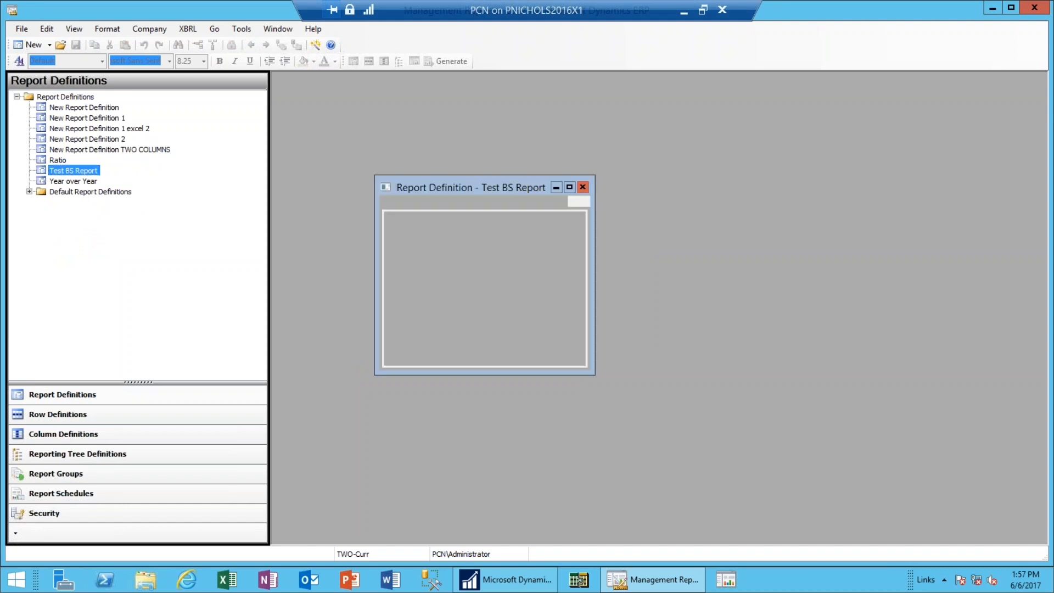
left_click(457, 63)
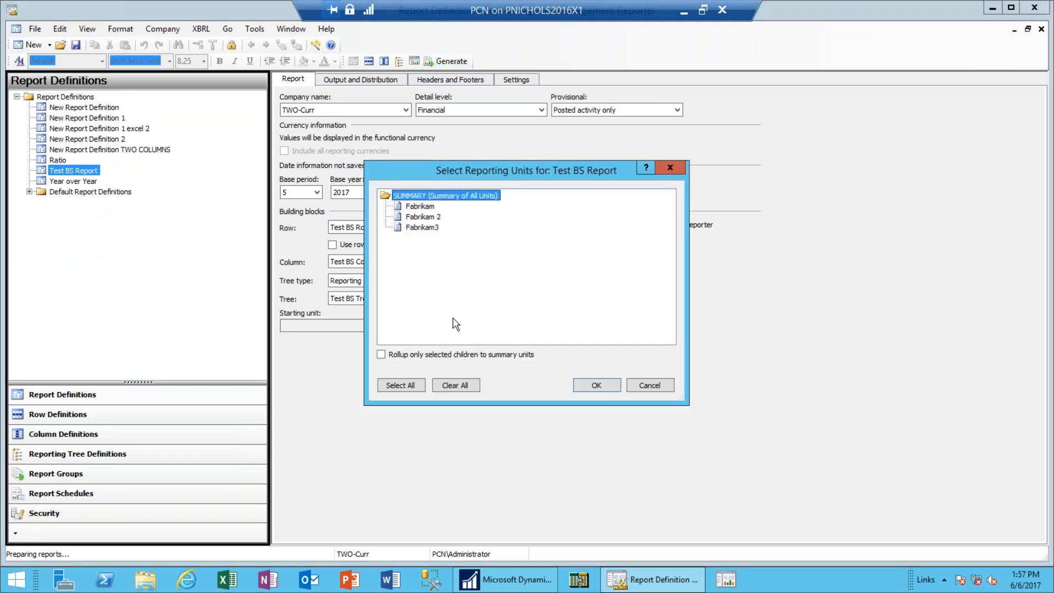
left_click(400, 384)
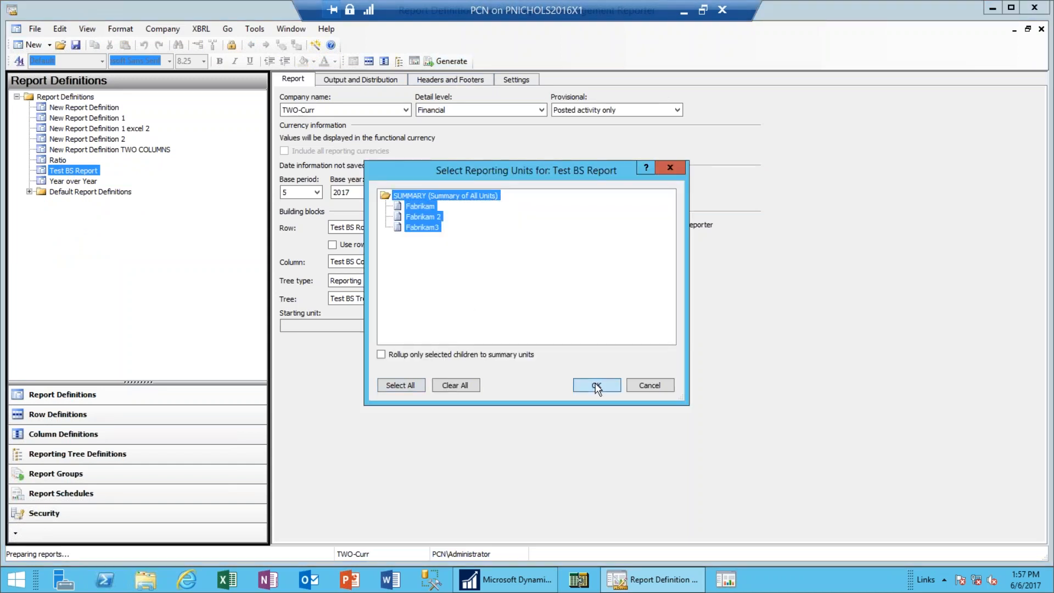
left_click(597, 384)
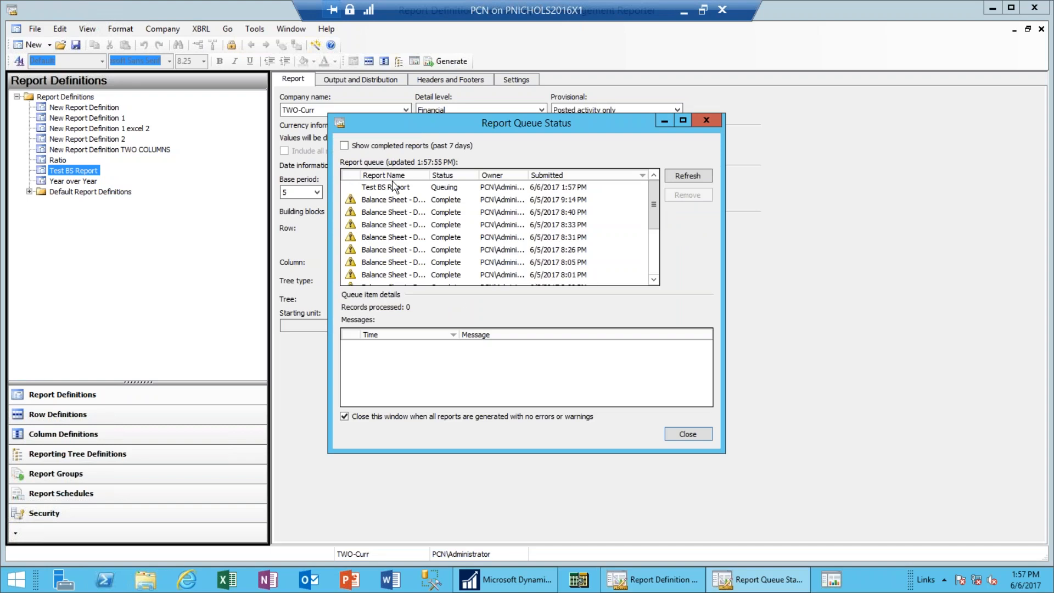
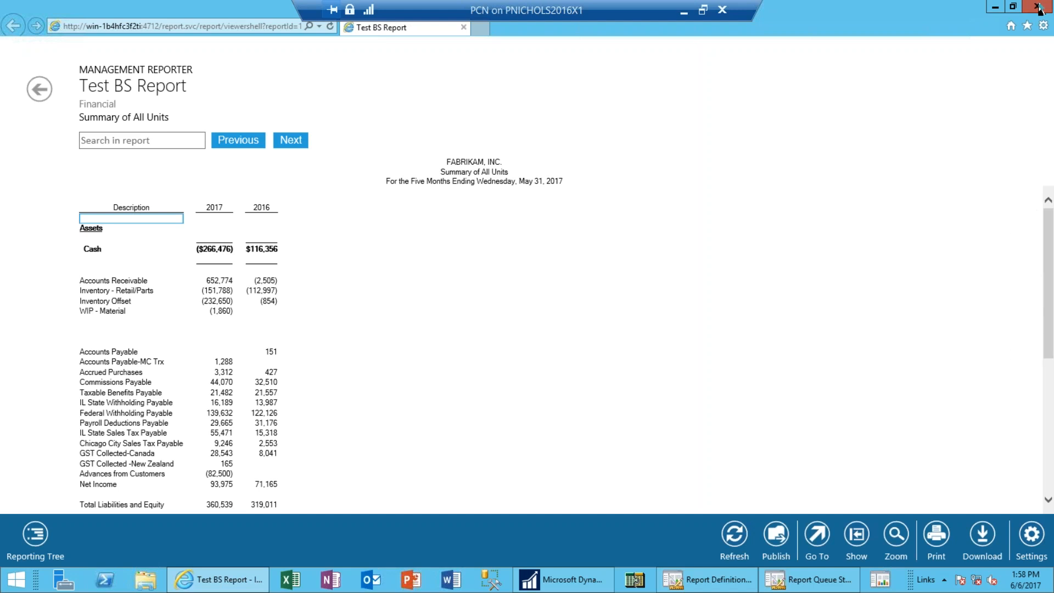
Close the generated Test BS Report viewer and the Report Queue Status dialog.
left_click(1038, 8)
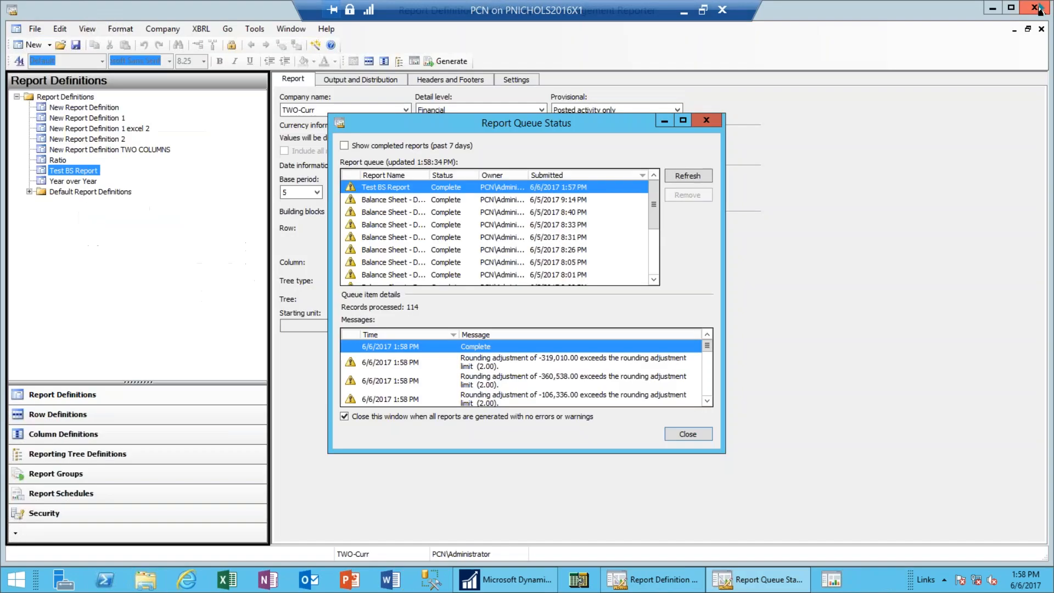
left_click(705, 120)
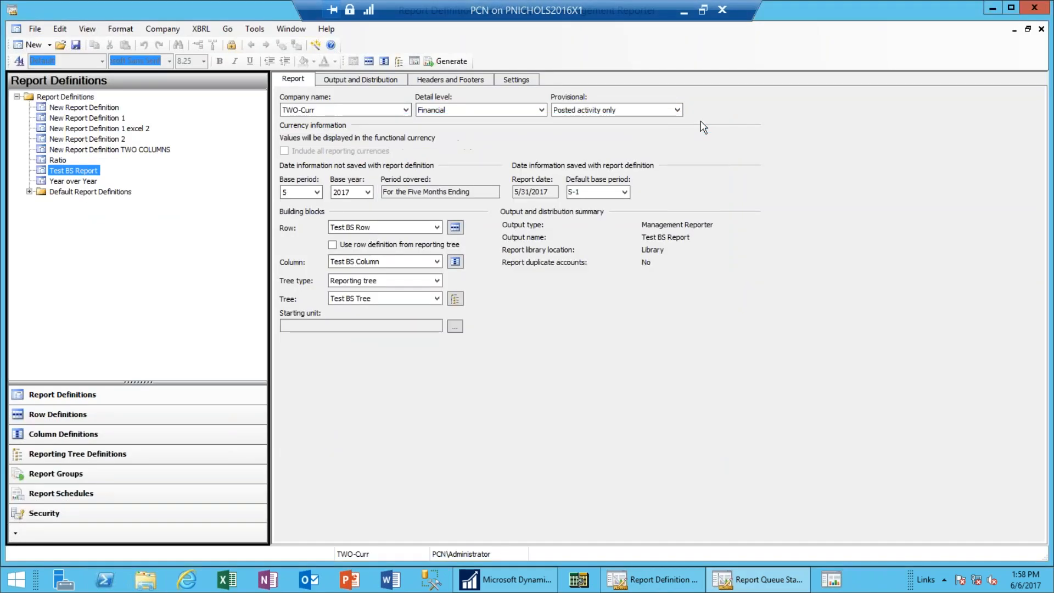
Check Test BS Report's Settings (Whole Dollars rounding) and its Account & Transaction Detail and Additional Options.
left_click(516, 81)
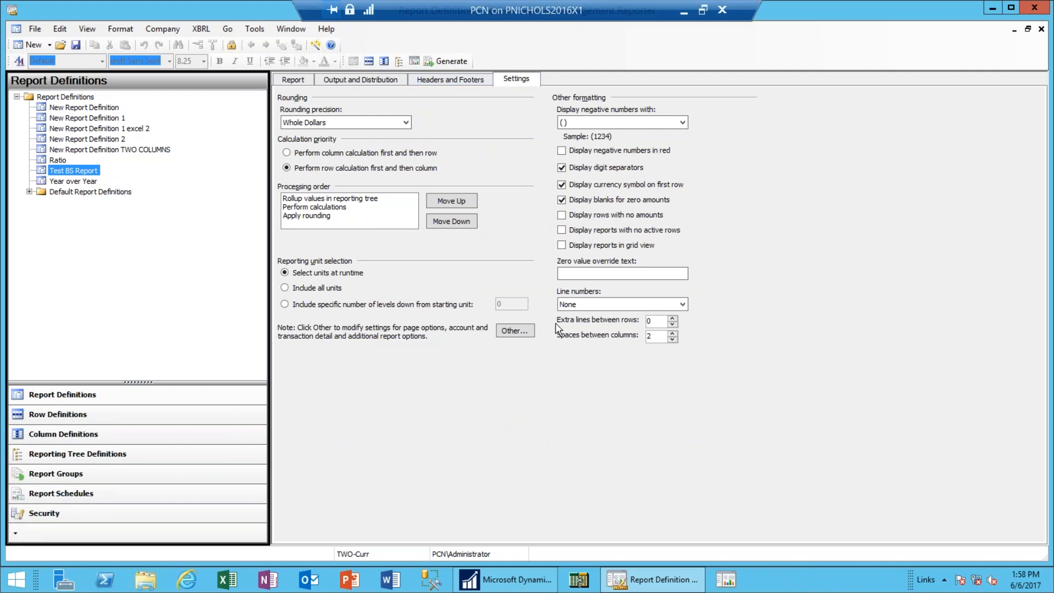
left_click(530, 331)
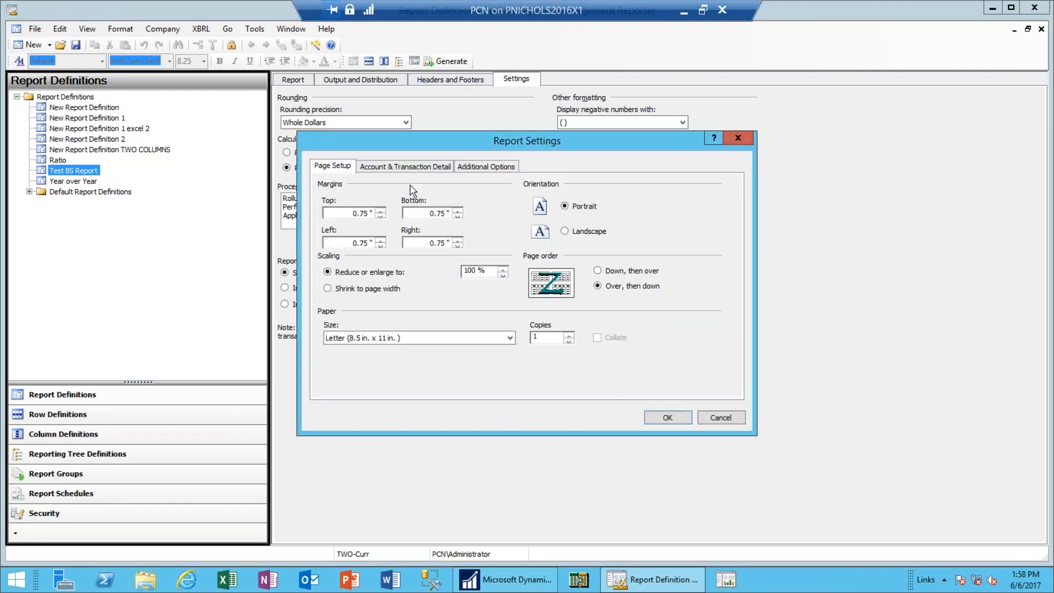
left_click(412, 168)
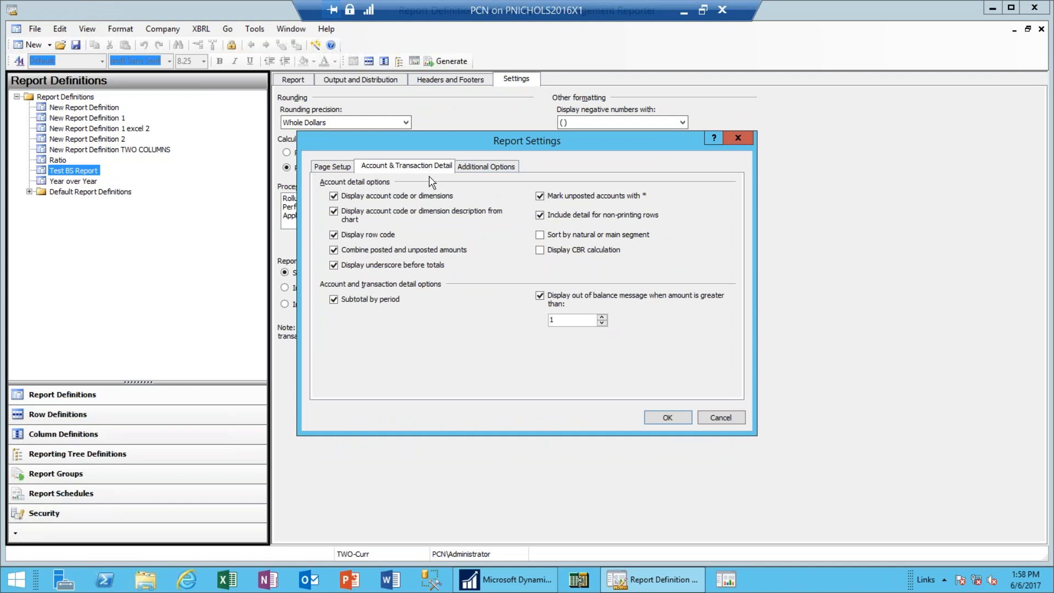
left_click(481, 168)
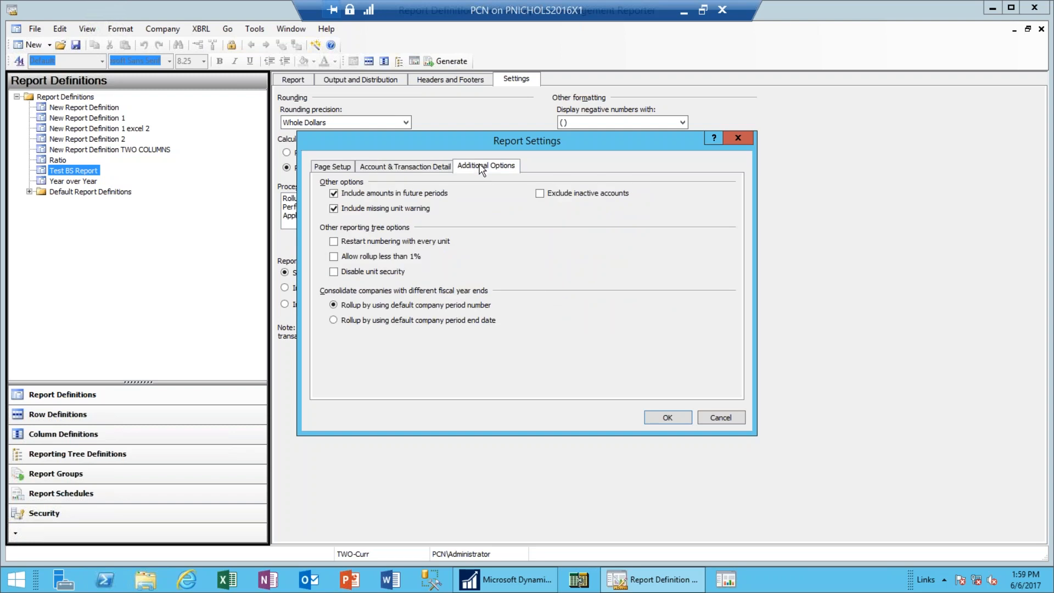
left_click(439, 168)
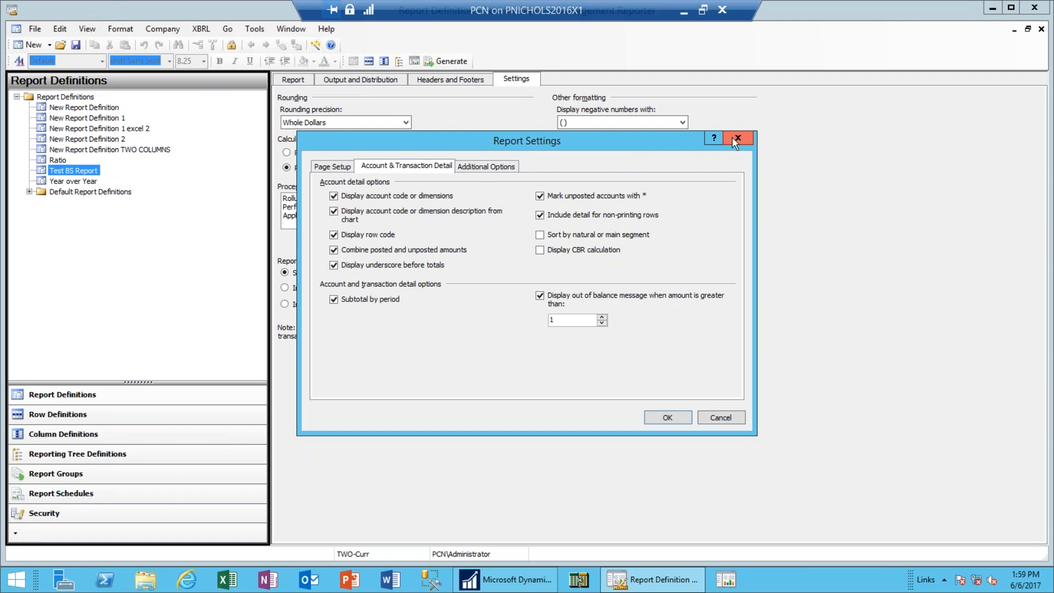
left_click(737, 139)
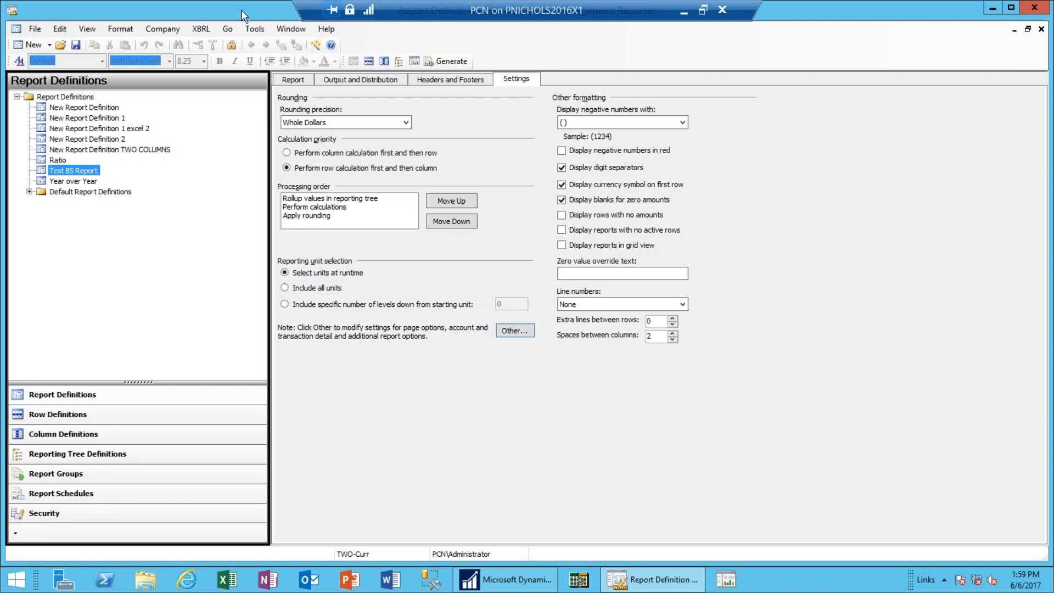
Review the Headers and Footers and Settings tabs, then open the Test BS Row row definition.
left_click(453, 83)
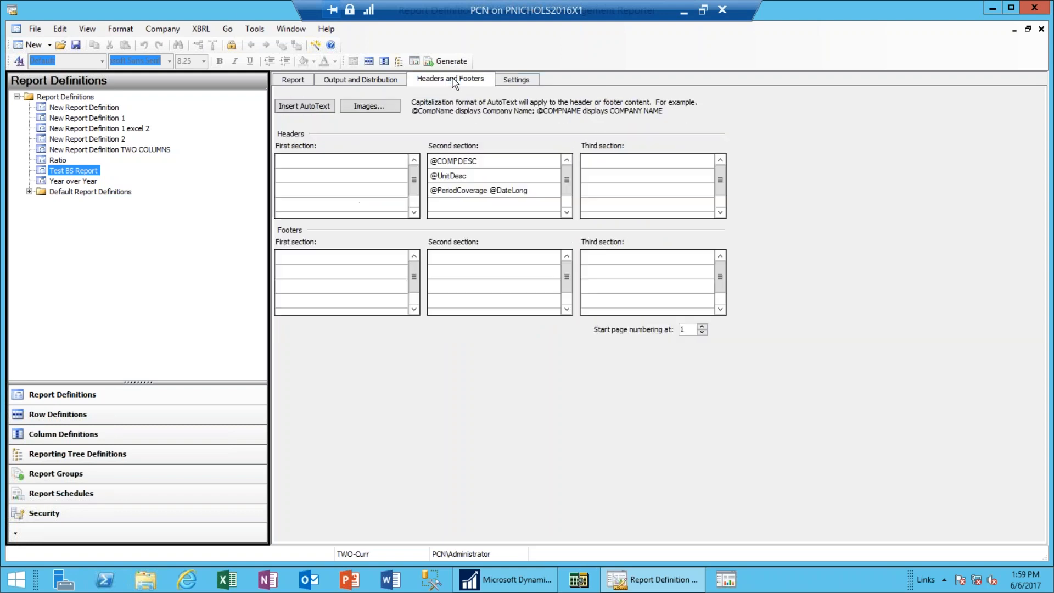
left_click(514, 83)
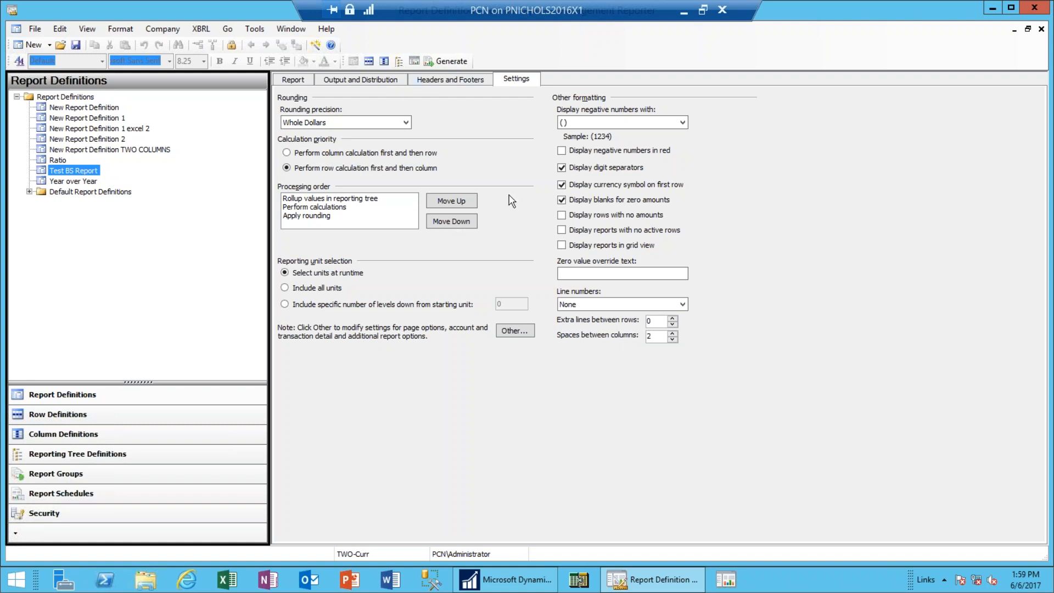
left_click(302, 77)
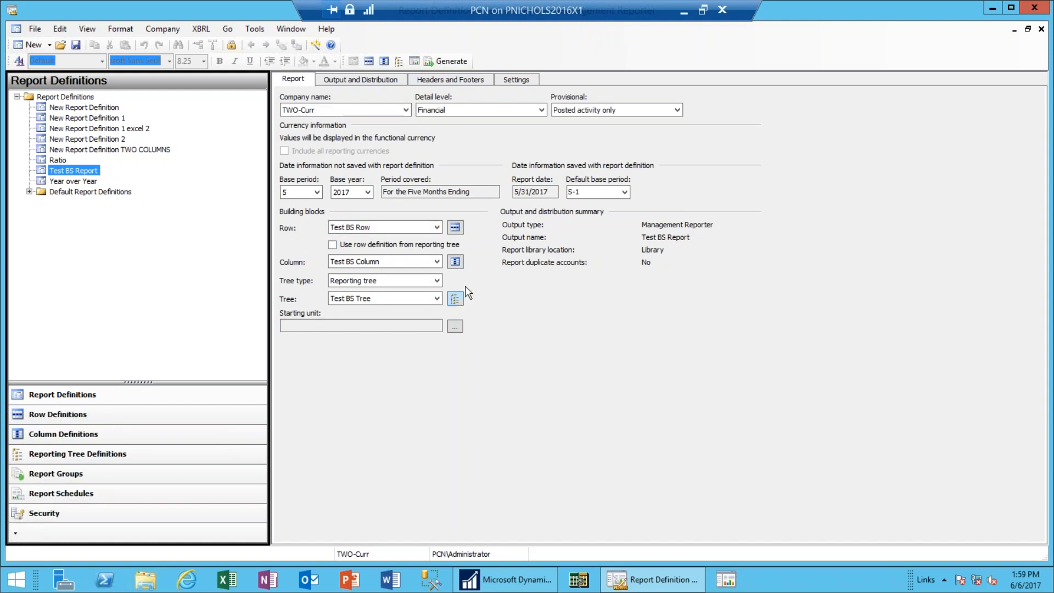
left_click(454, 229)
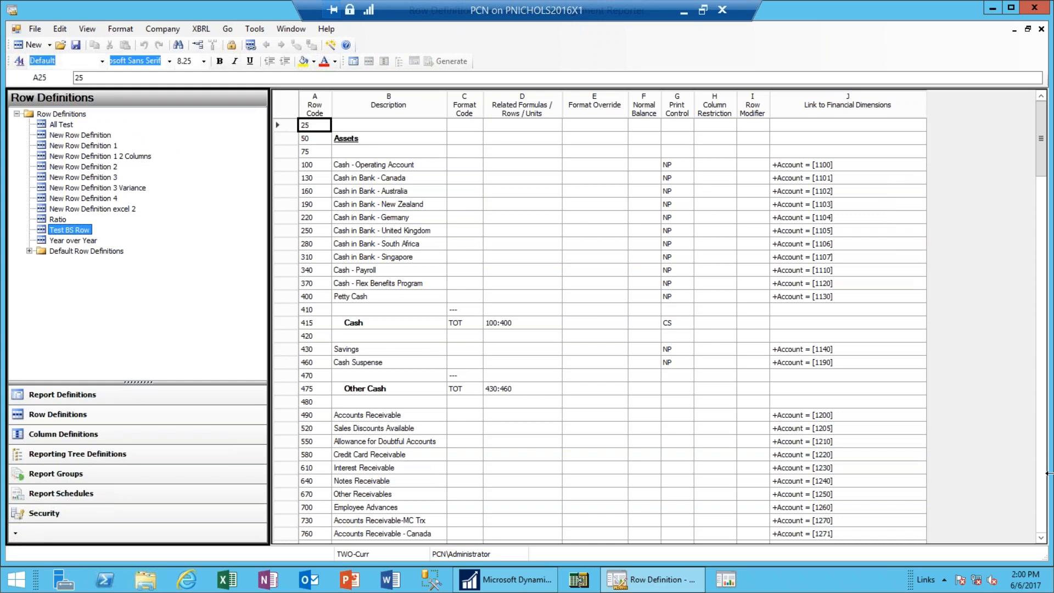
Scroll Test BS Row to its final rows, through Net Income and 4390 Total Liabilities and Equity.
left_click(1041, 494)
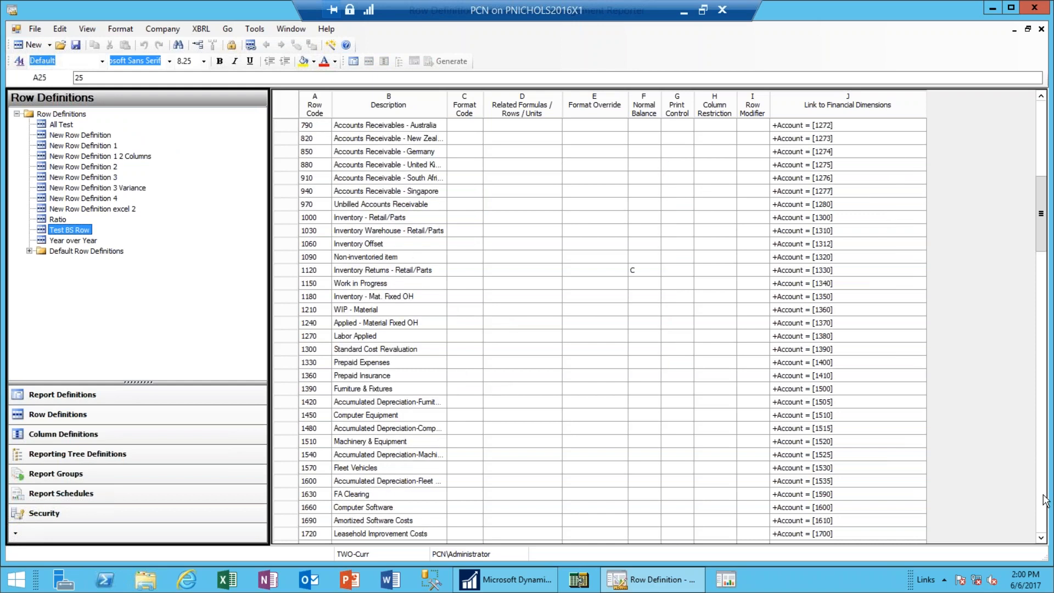
left_click(1041, 497)
left_click(1042, 497)
right_click(1042, 497)
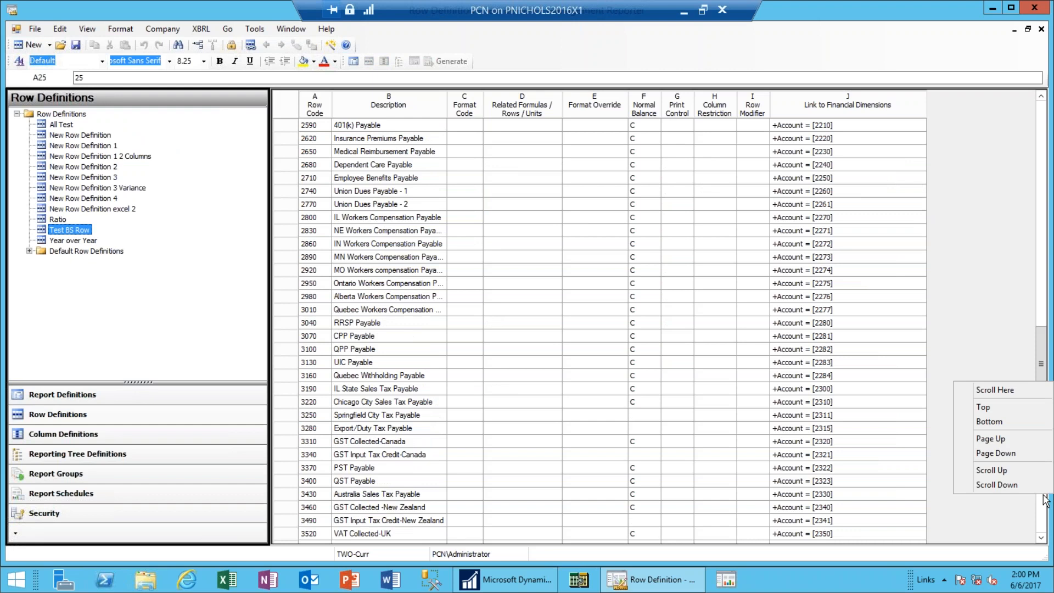
left_click(1044, 513)
left_click(1044, 513)
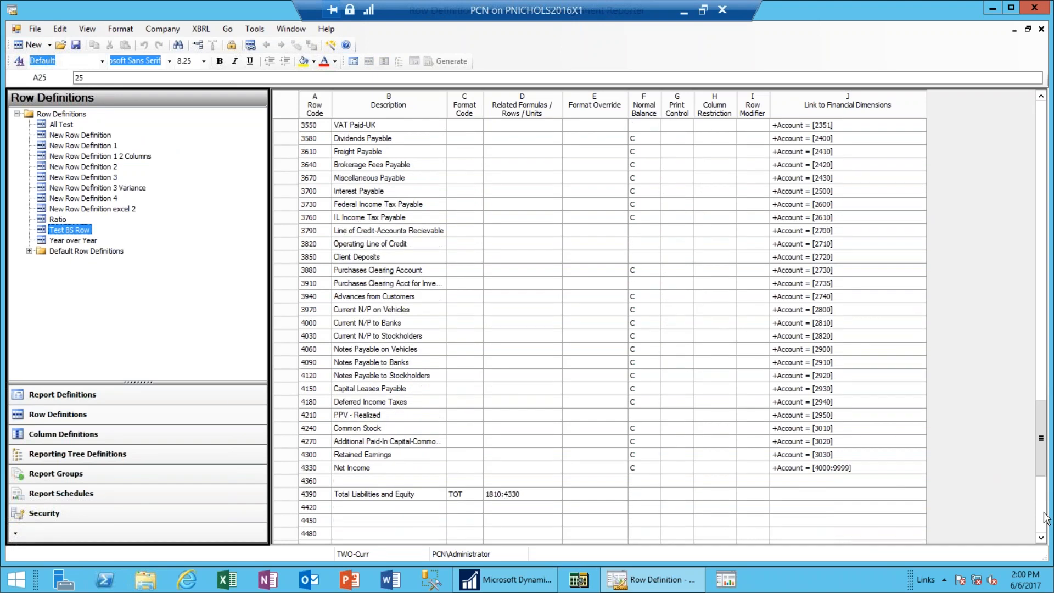
left_click(1043, 512)
left_click_drag(1045, 504, 1044, 481)
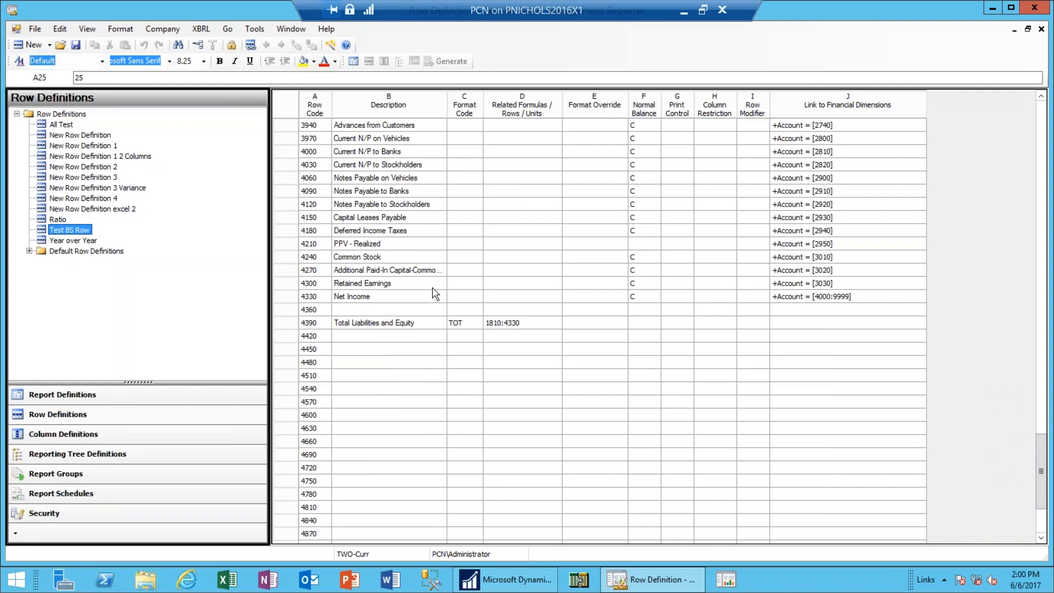